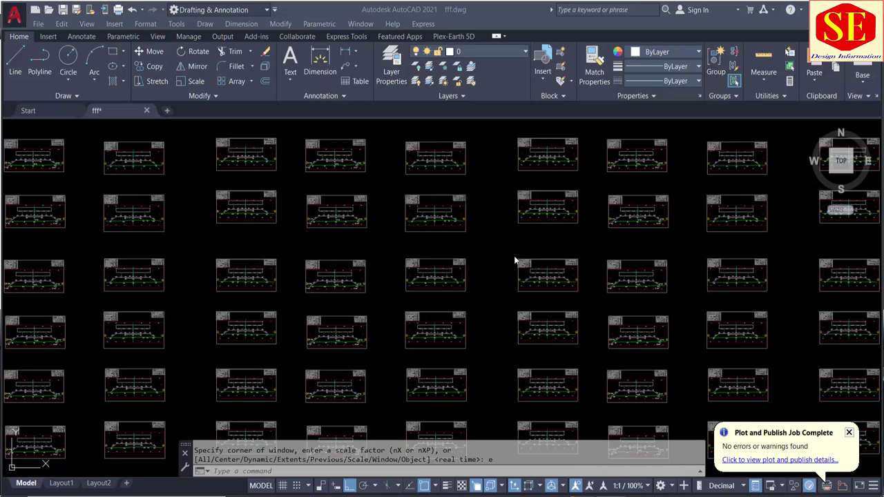
Zoom around the model-space grid of cross-section sheets, then switch to Layout1
{"action": "scroll", "coordinate": [513, 255], "scroll_direction": "down", "scroll_amount": 2}
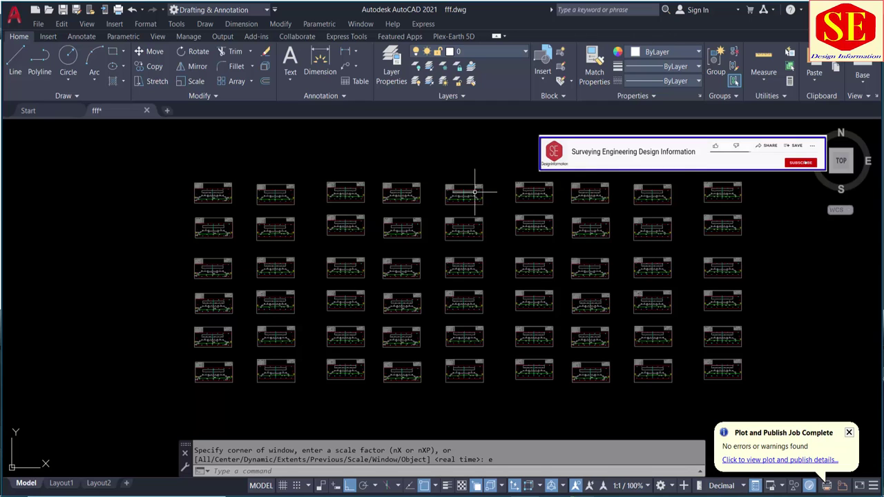
{"action": "scroll", "coordinate": [474, 193], "scroll_direction": "up", "scroll_amount": 5}
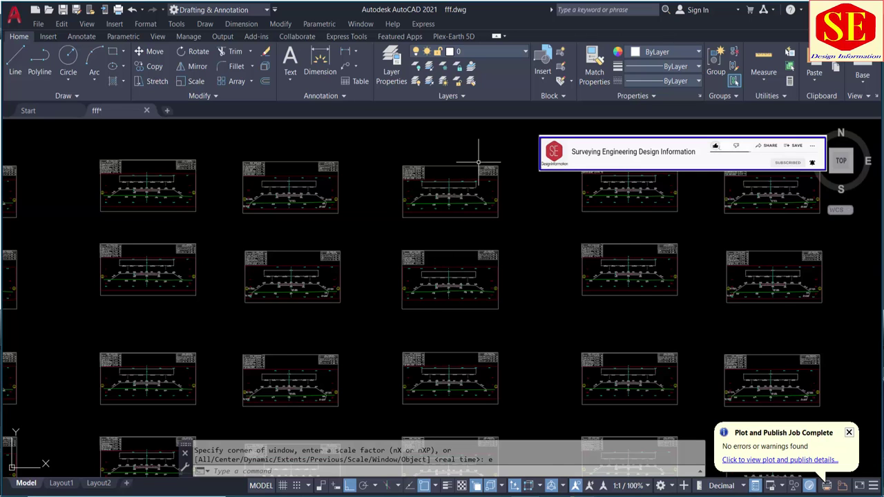
{"action": "scroll", "coordinate": [476, 214], "scroll_direction": "down", "scroll_amount": 2}
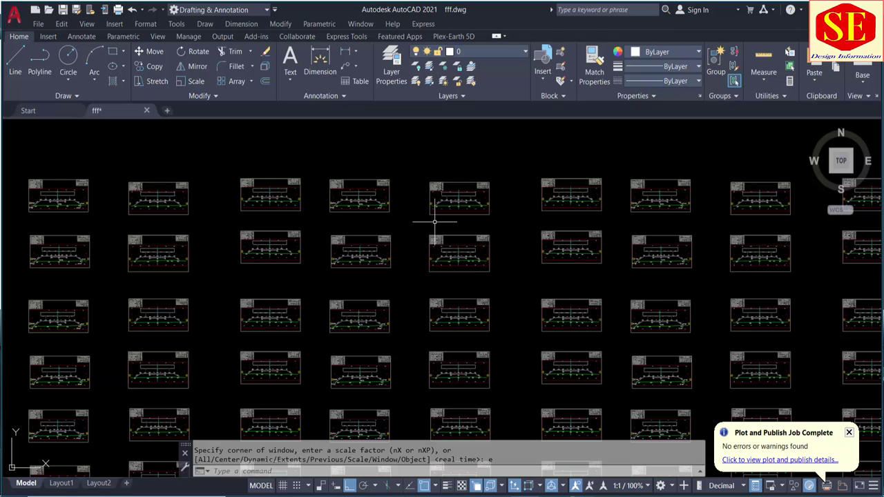
{"action": "scroll", "coordinate": [435, 221], "scroll_direction": "down", "scroll_amount": 2}
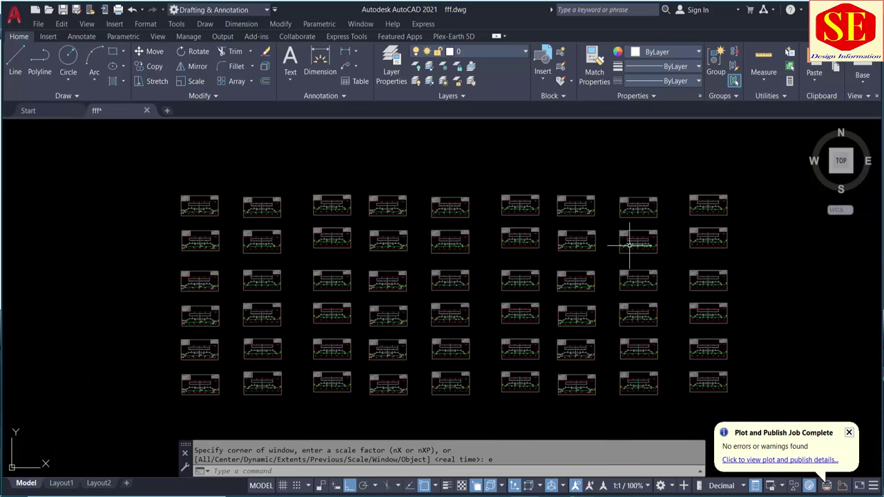
{"action": "left_click", "coordinate": [61, 483]}
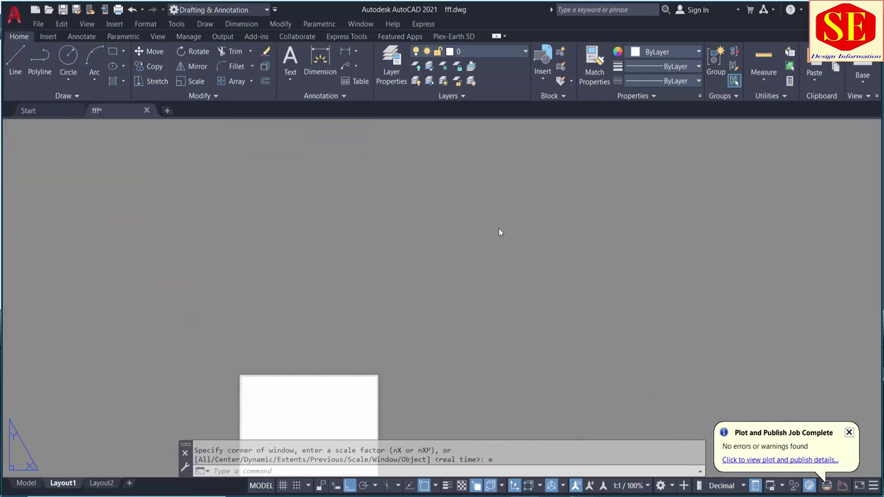
{"action": "left_click_drag", "start_coordinate": [495, 233], "coordinate": [356, 376]}
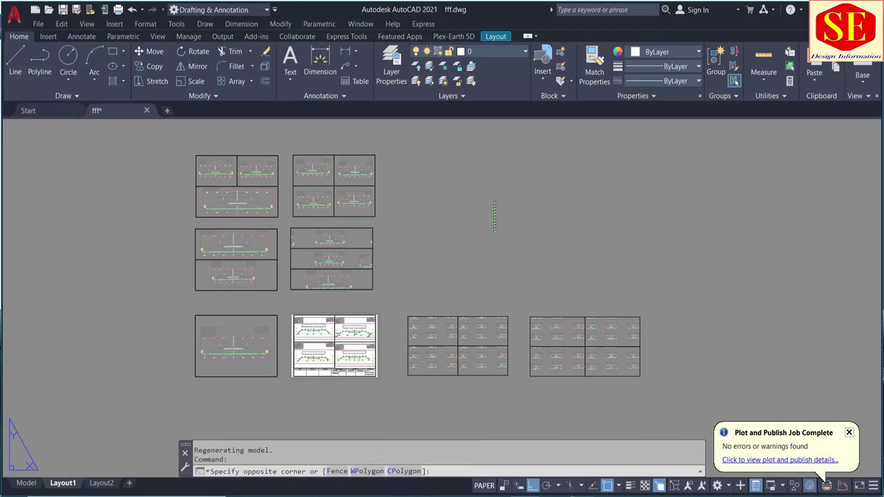
{"action": "scroll", "coordinate": [332, 313], "scroll_direction": "up", "scroll_amount": 3}
{"action": "scroll", "coordinate": [386, 276], "scroll_direction": "up", "scroll_amount": 3}
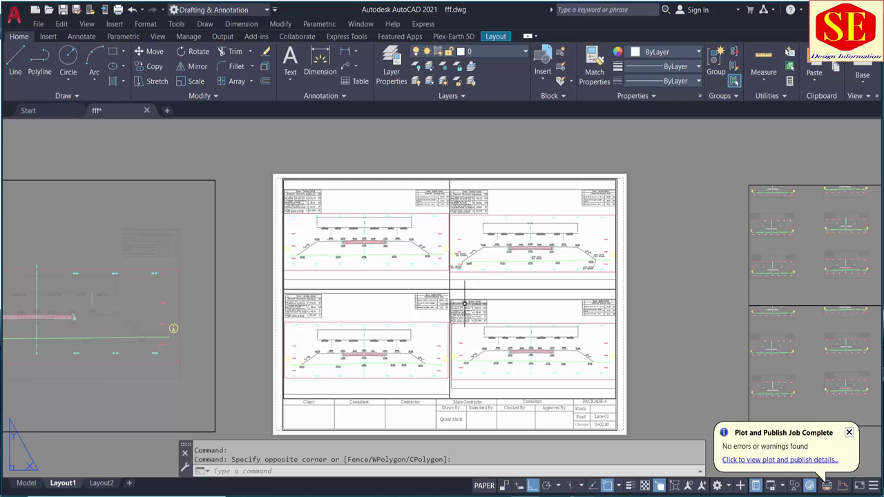
{"action": "scroll", "coordinate": [503, 332], "scroll_direction": "down", "scroll_amount": 2}
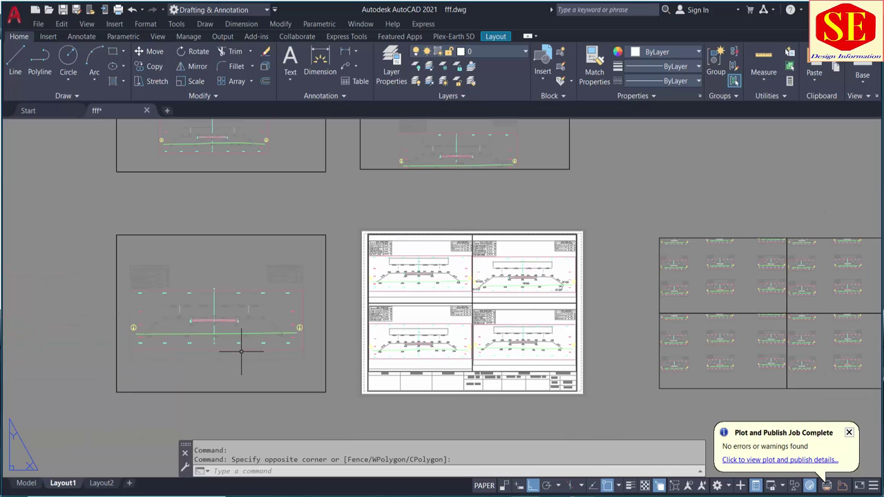
{"action": "middle_click_drag", "start_coordinate": [238, 128], "coordinate": [218, 279]}
{"action": "middle_click_drag", "start_coordinate": [228, 165], "coordinate": [267, 219]}
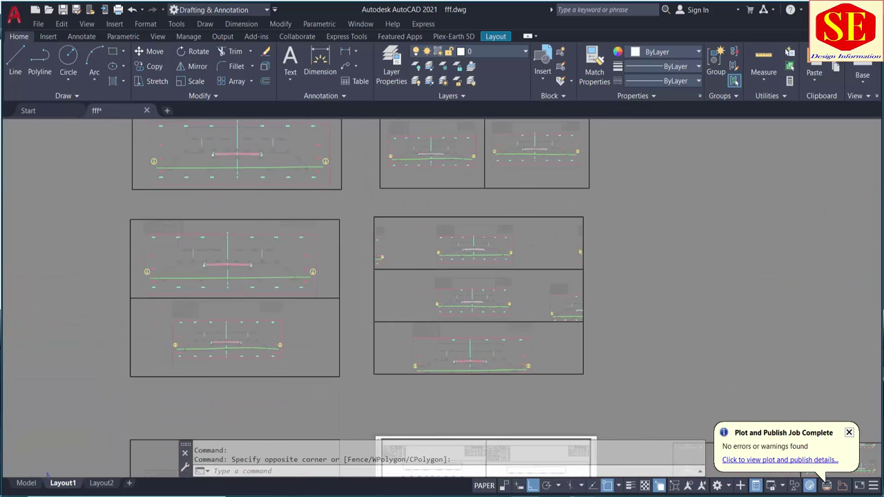
{"action": "scroll", "coordinate": [255, 228], "scroll_direction": "down", "scroll_amount": 2}
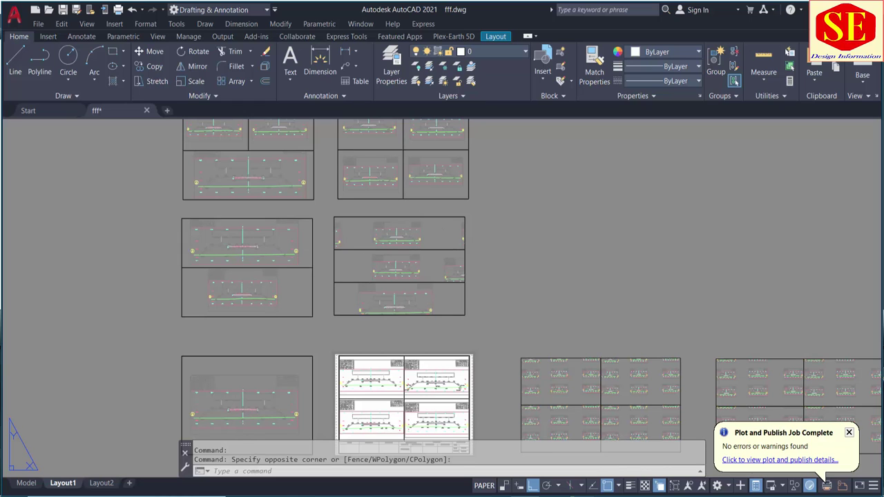
{"action": "middle_click_drag", "start_coordinate": [415, 285], "coordinate": [418, 402]}
{"action": "scroll", "coordinate": [353, 216], "scroll_direction": "down", "scroll_amount": 2}
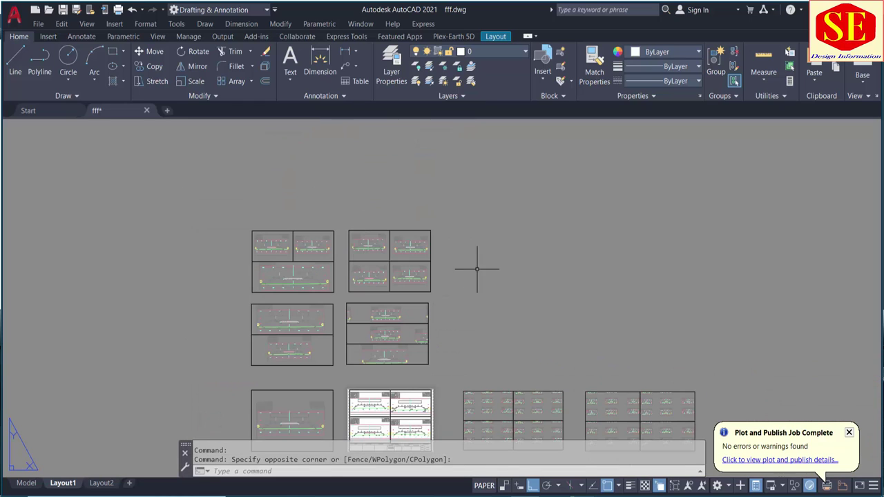
{"action": "middle_click_drag", "start_coordinate": [473, 267], "coordinate": [455, 208]}
{"action": "middle_click_drag", "start_coordinate": [326, 292], "coordinate": [354, 290]}
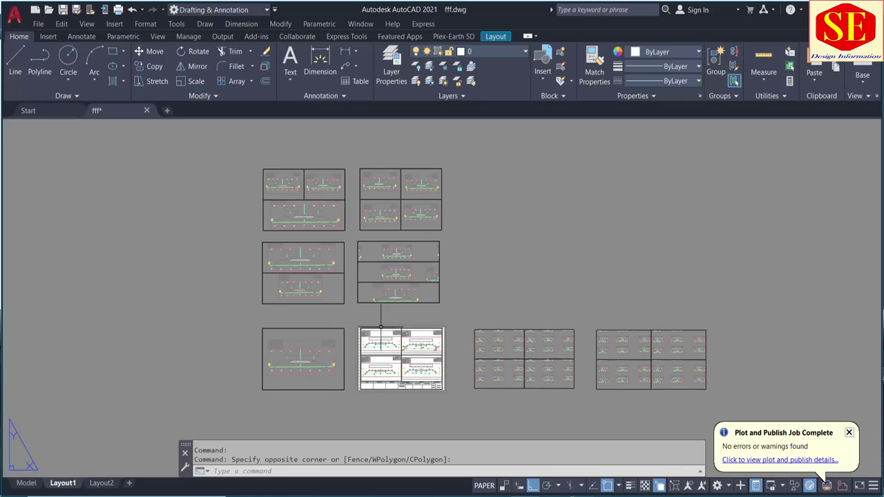
{"action": "scroll", "coordinate": [386, 336], "scroll_direction": "up", "scroll_amount": 4}
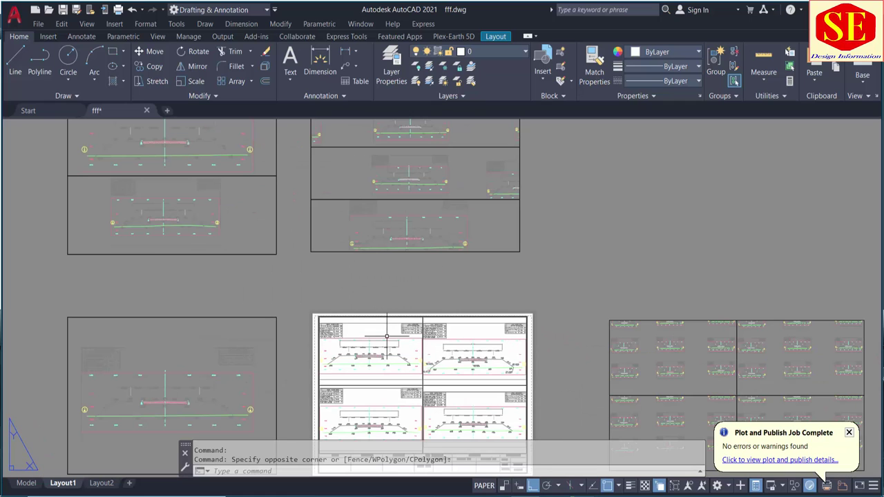
{"action": "scroll", "coordinate": [359, 256], "scroll_direction": "down", "scroll_amount": 2}
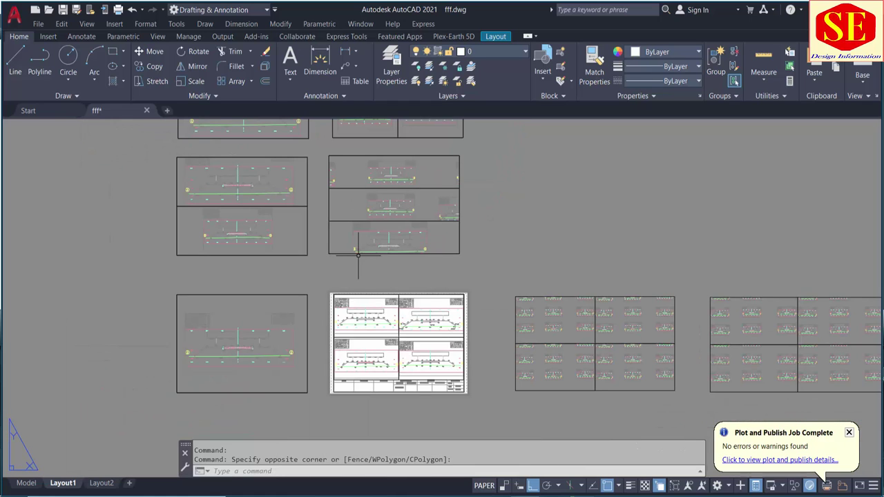
{"action": "scroll", "coordinate": [378, 336], "scroll_direction": "up", "scroll_amount": 2}
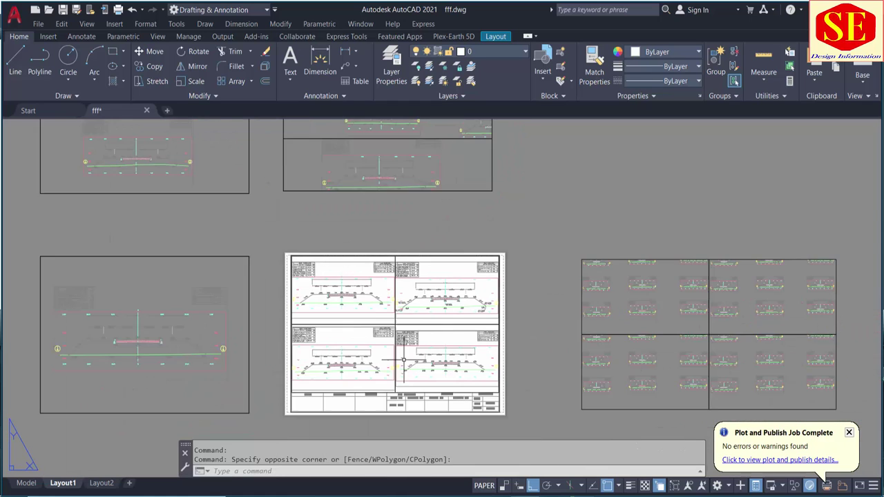
{"action": "scroll", "coordinate": [404, 360], "scroll_direction": "up", "scroll_amount": 3}
{"action": "scroll", "coordinate": [348, 298], "scroll_direction": "up", "scroll_amount": 1}
{"action": "middle_click_drag", "start_coordinate": [389, 288], "coordinate": [385, 278]}
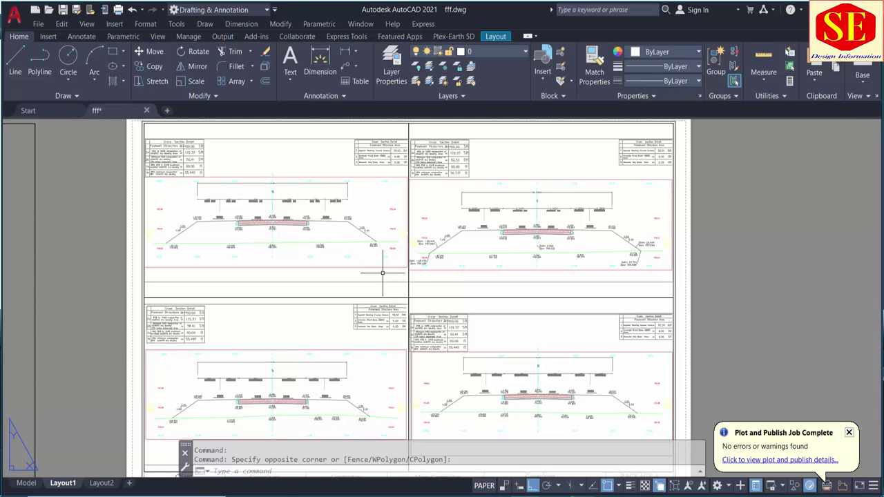
{"action": "scroll", "coordinate": [323, 277], "scroll_direction": "down", "scroll_amount": 2}
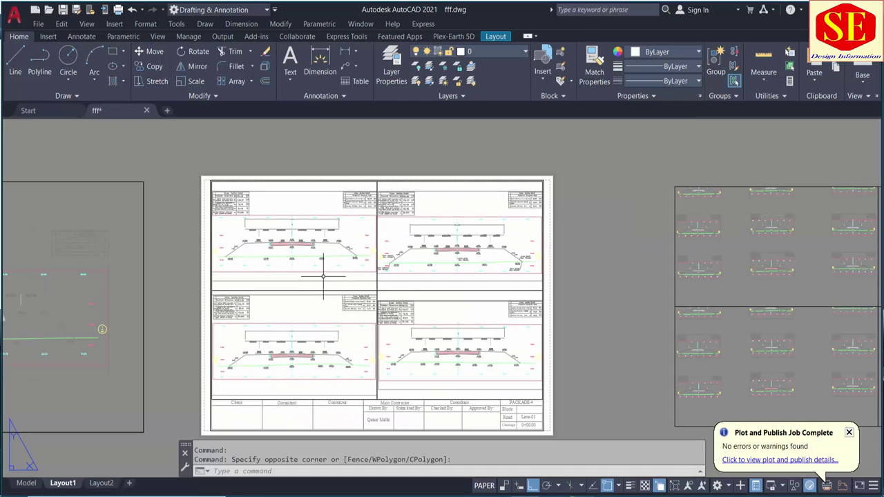
{"action": "scroll", "coordinate": [323, 276], "scroll_direction": "down", "scroll_amount": 1}
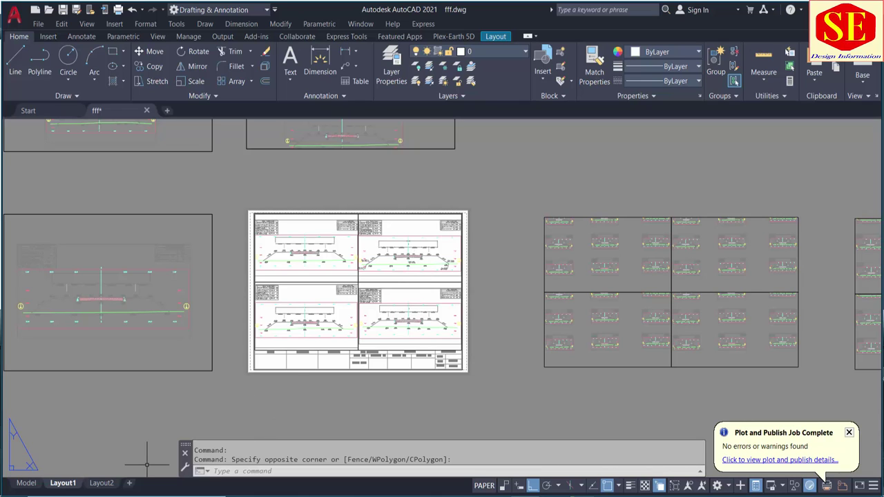
Inspect Layout1's A3 page setup in the Page Setup Manager and cancel without changes
{"action": "right_click", "coordinate": [63, 484]}
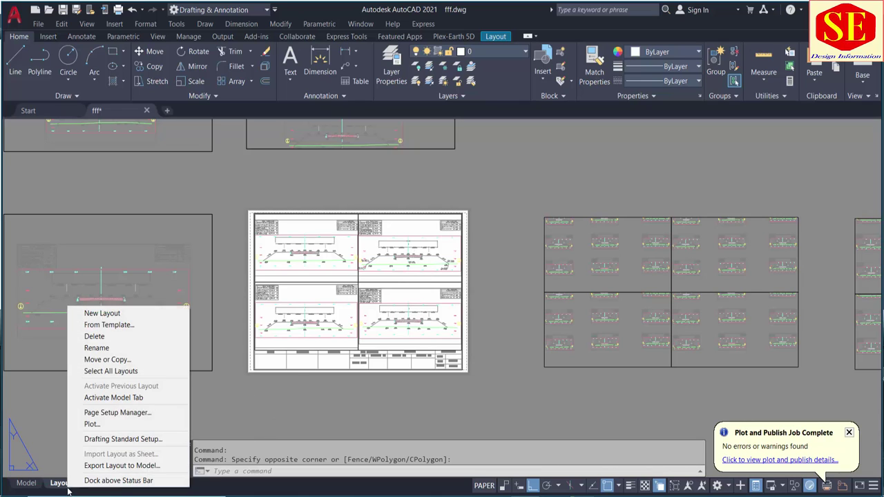
{"action": "left_click", "coordinate": [133, 413]}
{"action": "left_click", "coordinate": [345, 201]}
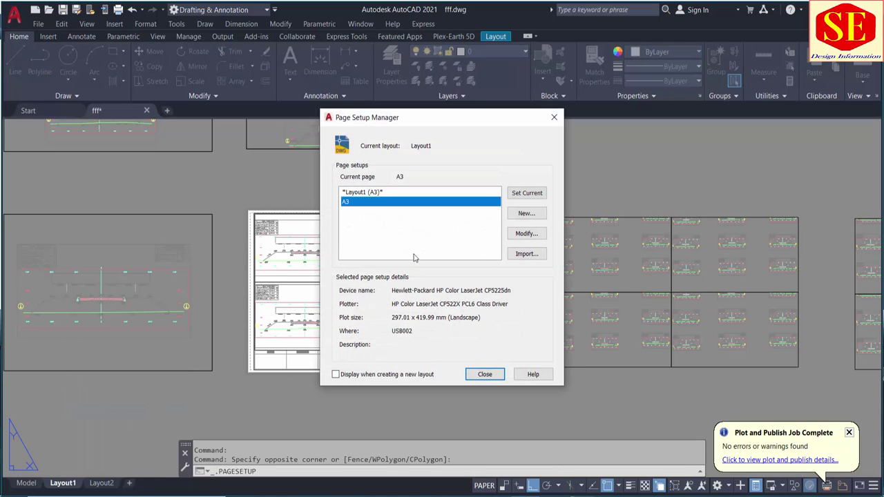
{"action": "left_click", "coordinate": [526, 235]}
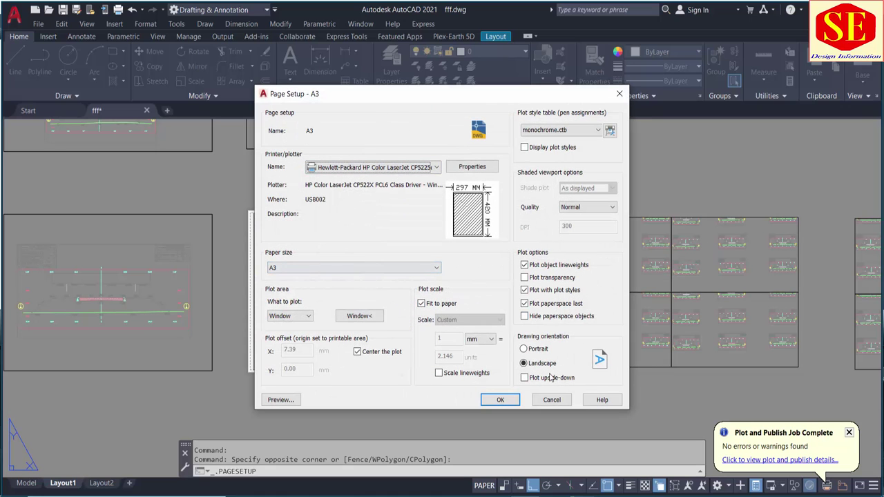
{"action": "left_click", "coordinate": [552, 400]}
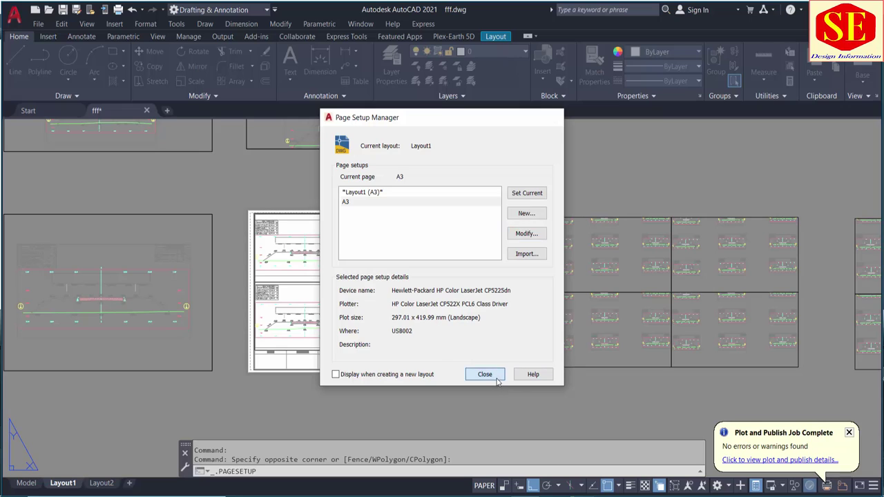
{"action": "left_click", "coordinate": [496, 380]}
{"action": "scroll", "coordinate": [443, 290], "scroll_direction": "down", "scroll_amount": 2}
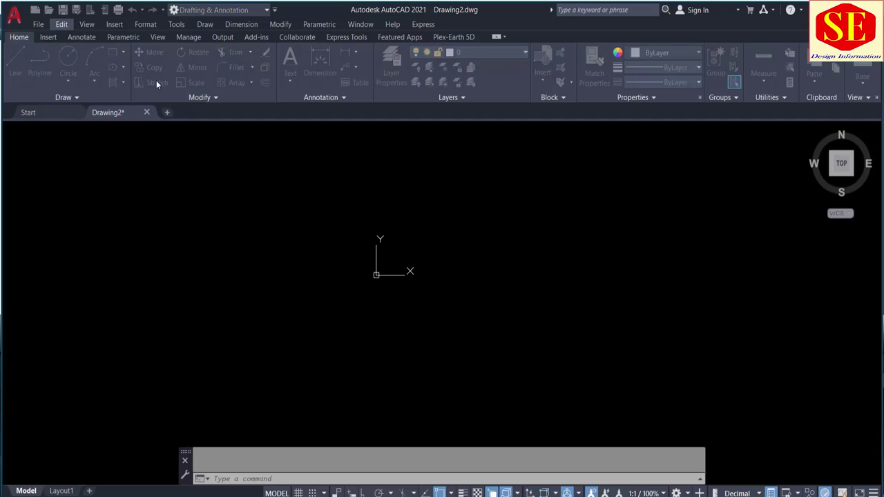
Open 0+00.dwg from the Printing folder and centre its cross-section sheet in view
{"action": "left_click", "coordinate": [254, 147]}
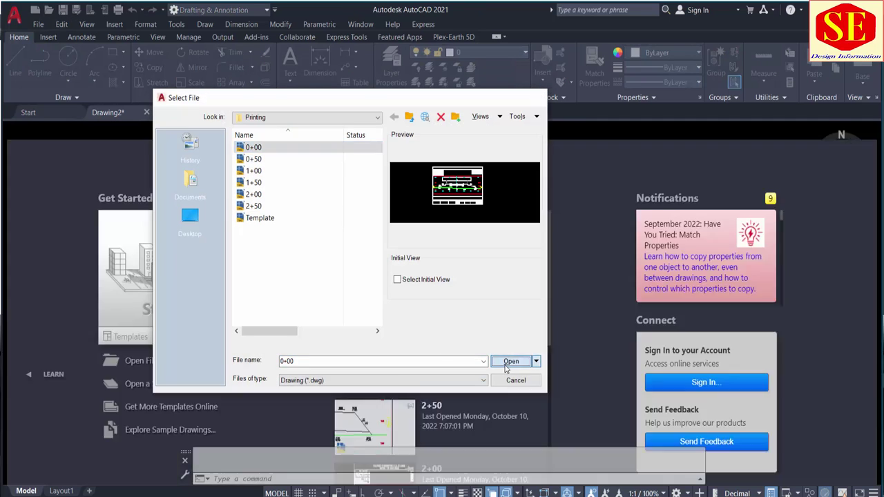
{"action": "left_click", "coordinate": [509, 362]}
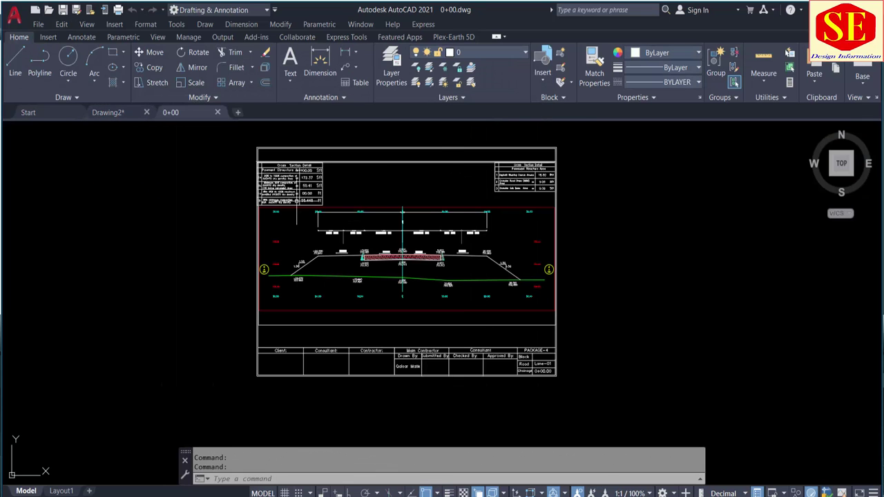
{"action": "middle_click_drag", "start_coordinate": [514, 299], "coordinate": [522, 333]}
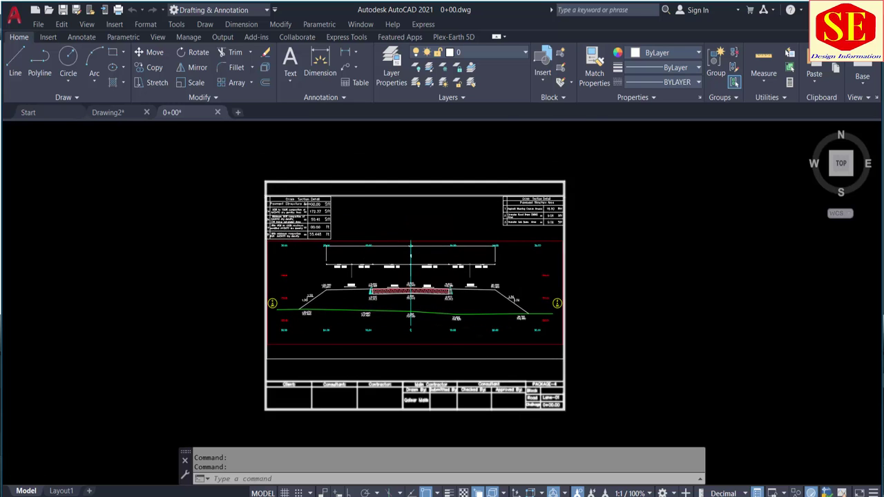
{"action": "scroll", "coordinate": [510, 392], "scroll_direction": "up", "scroll_amount": 2}
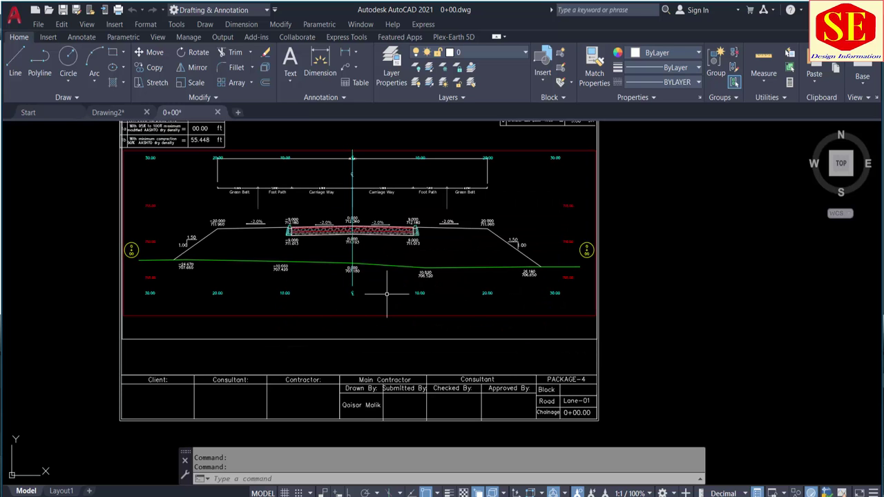
{"action": "middle_click_drag", "start_coordinate": [334, 218], "coordinate": [349, 286]}
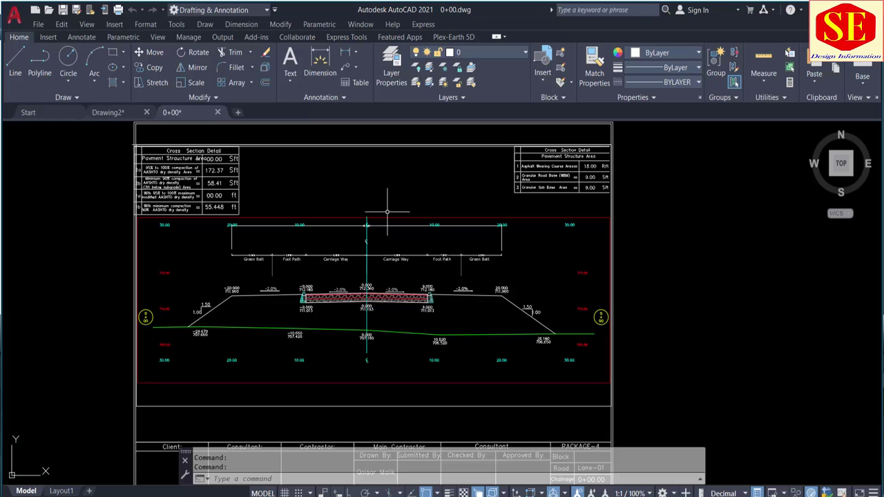
{"action": "scroll", "coordinate": [387, 212], "scroll_direction": "down", "scroll_amount": 2}
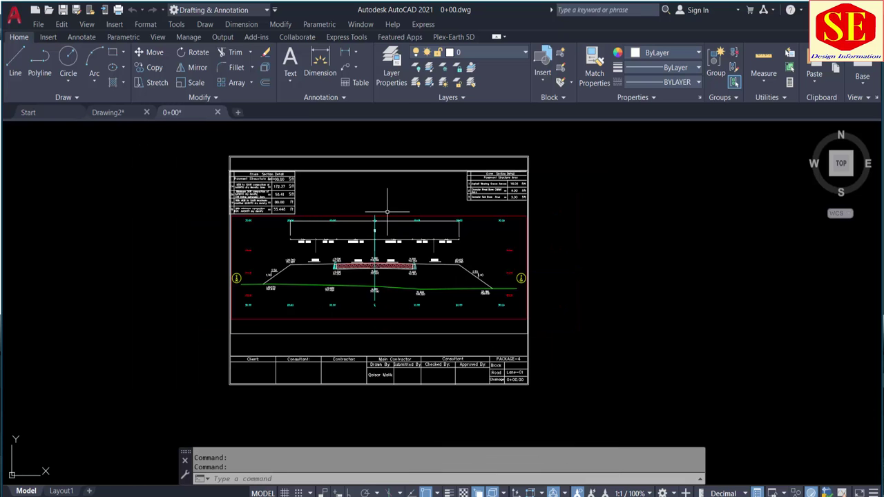
Start a model plot on the HP LaserJet Pro MFP M125a with A4 paper
{"action": "key", "text": "ctrl+p"}
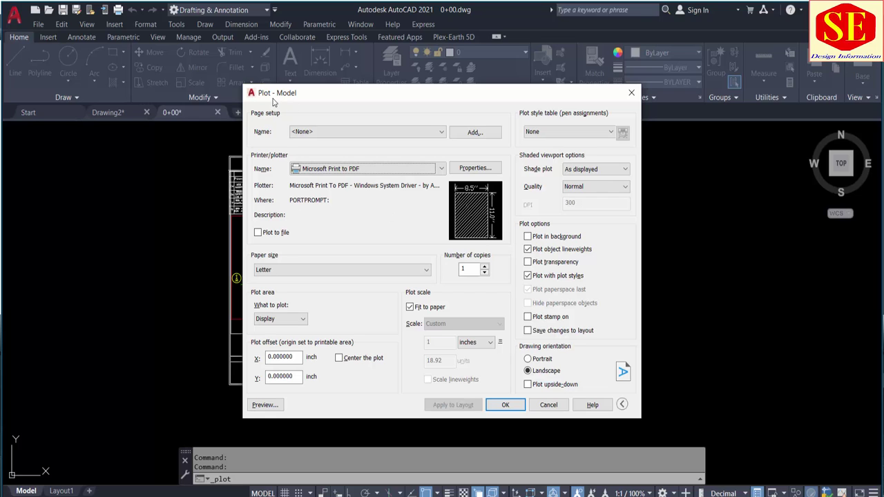
{"action": "left_click", "coordinate": [630, 95]}
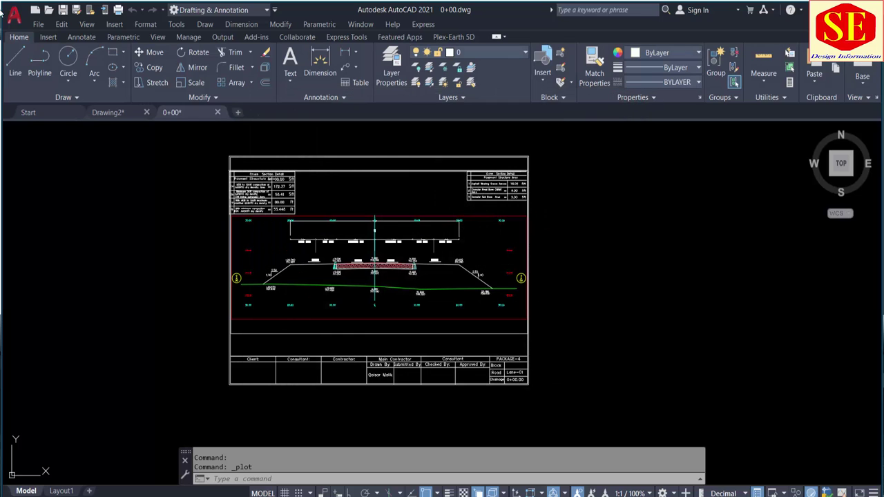
{"action": "left_click", "coordinate": [118, 10]}
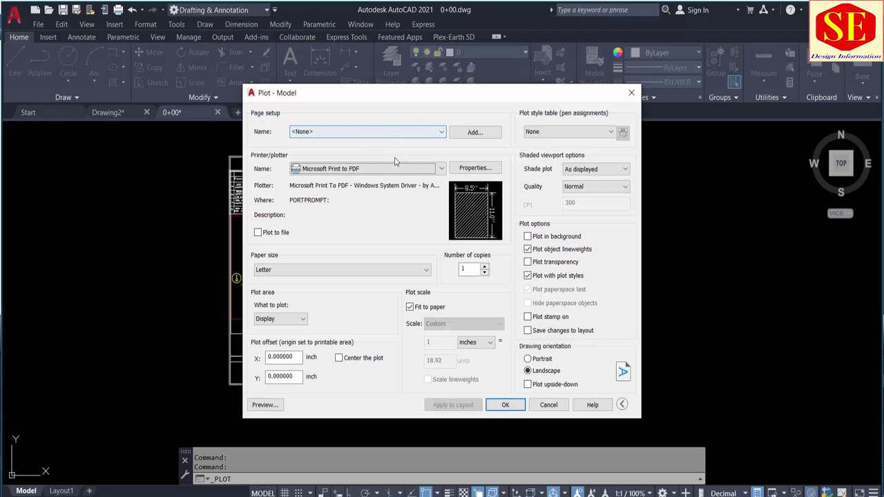
{"action": "left_click", "coordinate": [389, 167]}
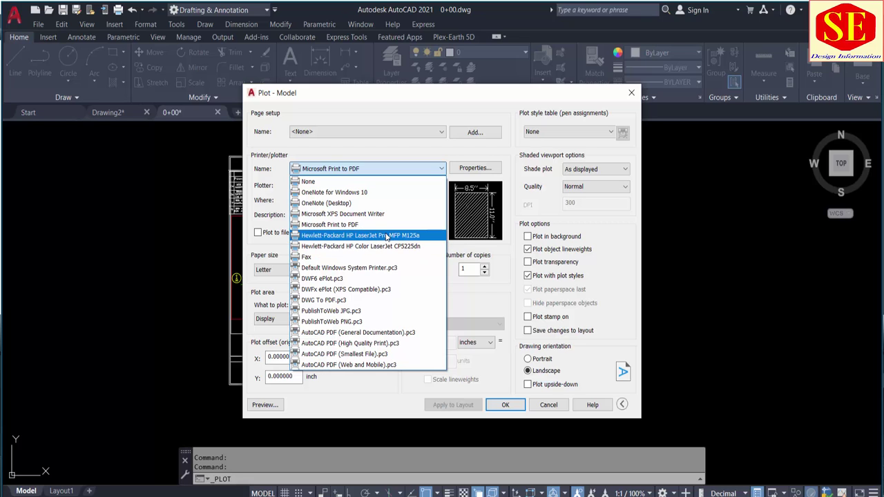
{"action": "left_click", "coordinate": [387, 237]}
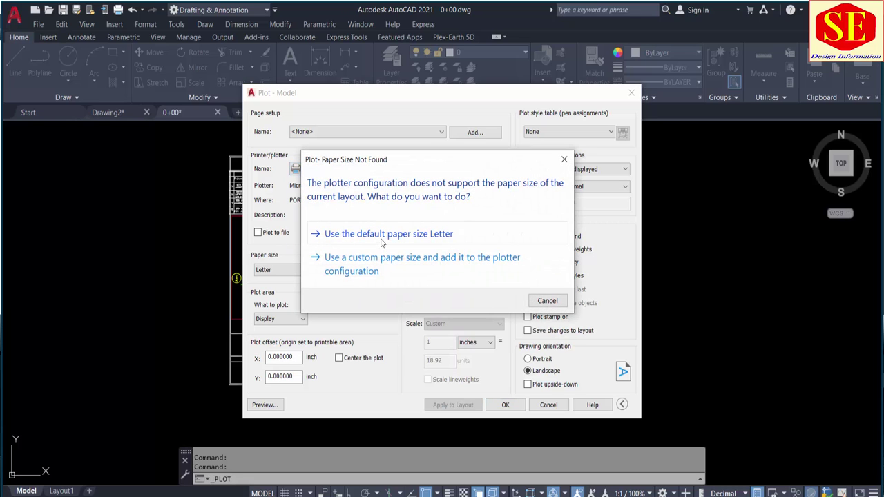
{"action": "left_click", "coordinate": [381, 234]}
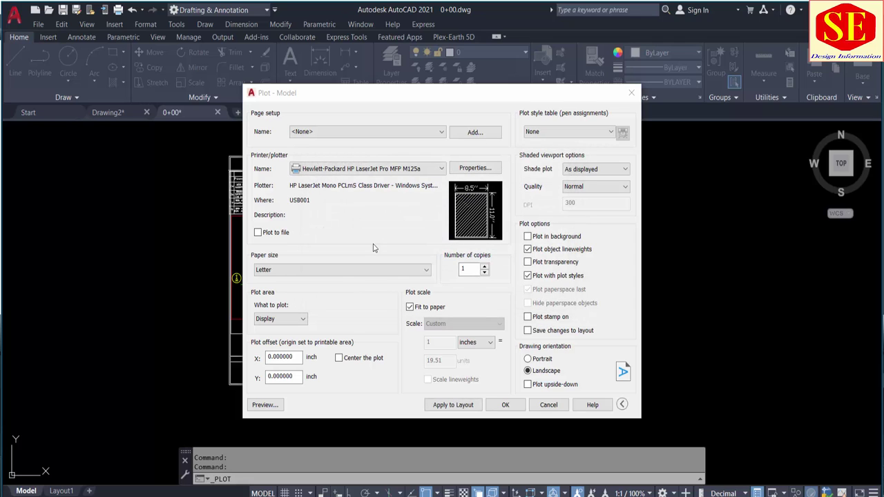
{"action": "left_click", "coordinate": [351, 274]}
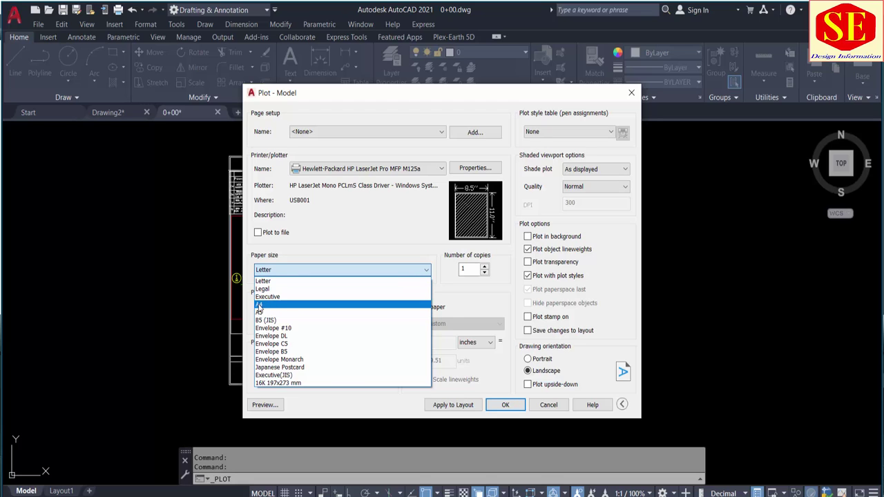
{"action": "left_click", "coordinate": [259, 306]}
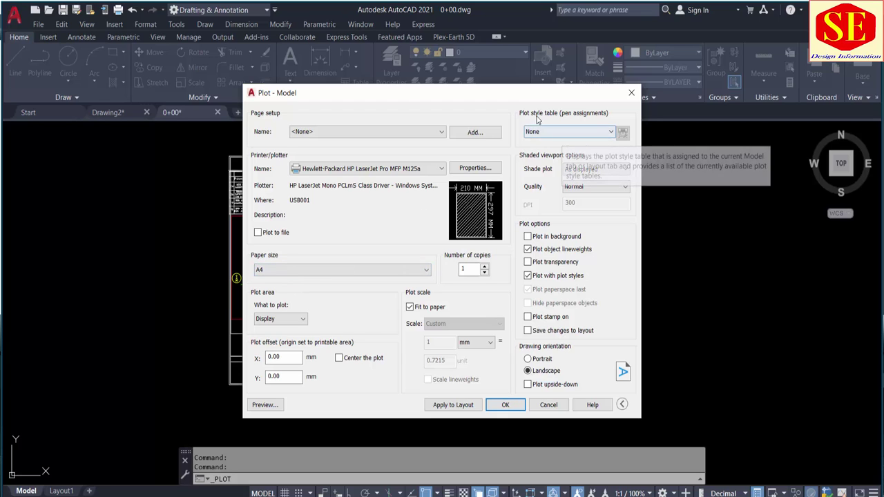
Apply monochrome.ctb to all layouts and begin a window plot area at the sheet's top-left corner
{"action": "left_click", "coordinate": [553, 133]}
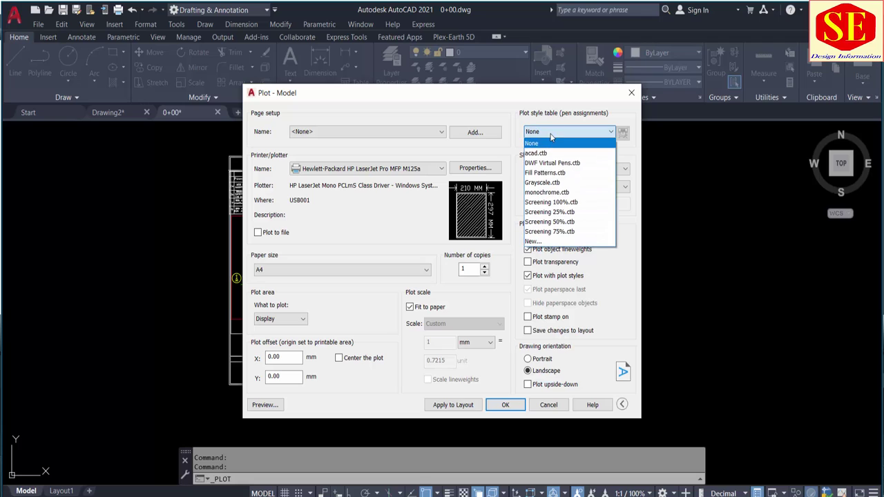
{"action": "left_click", "coordinate": [539, 194]}
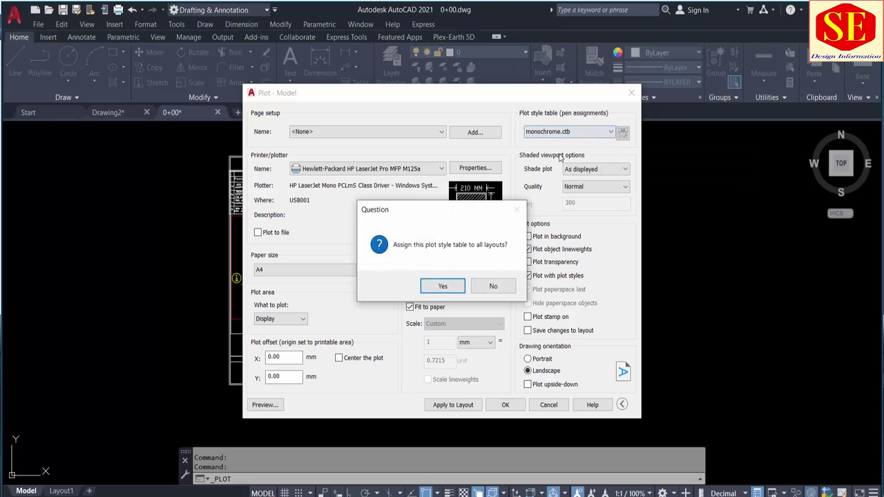
{"action": "left_click", "coordinate": [443, 286]}
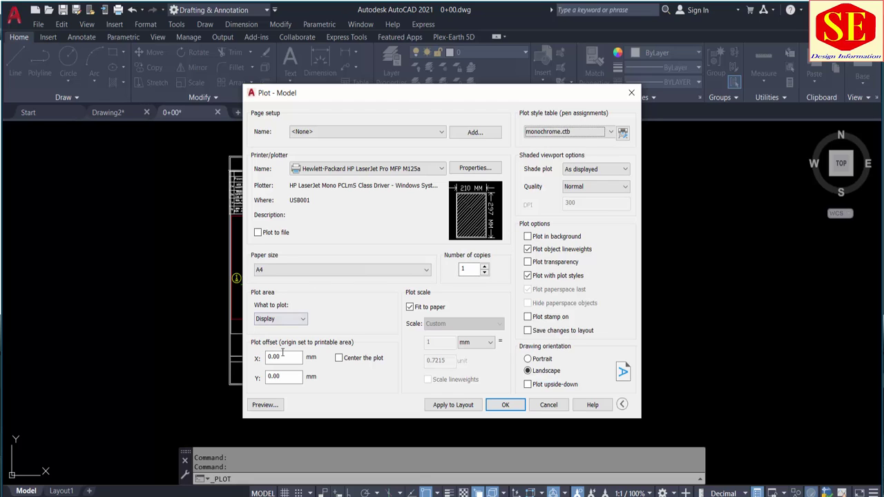
{"action": "left_click", "coordinate": [282, 320]}
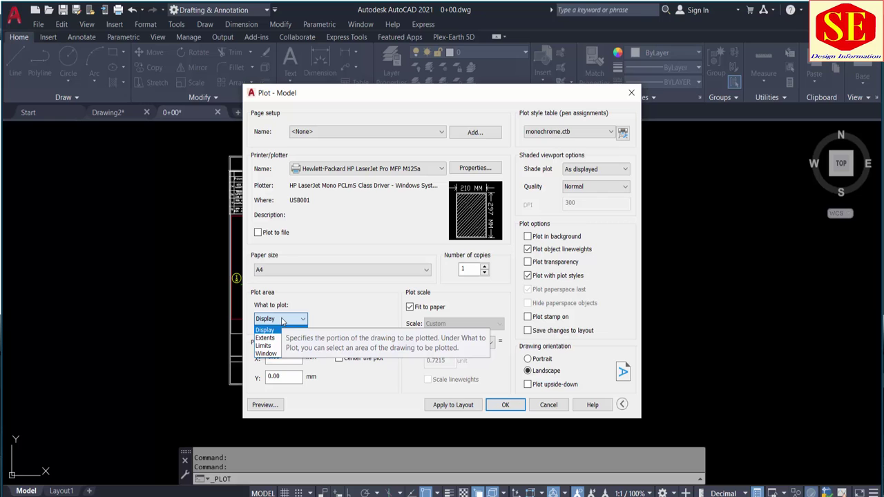
{"action": "left_click", "coordinate": [269, 355]}
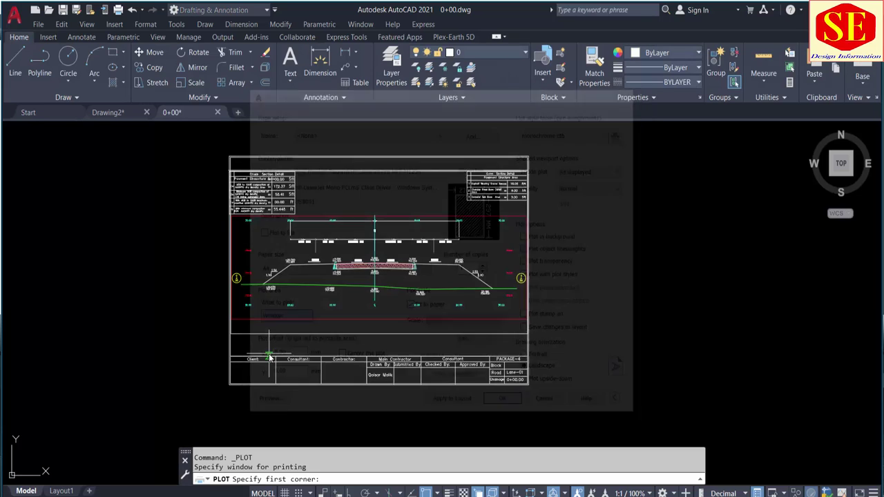
{"action": "scroll", "coordinate": [228, 151], "scroll_direction": "up", "scroll_amount": 5}
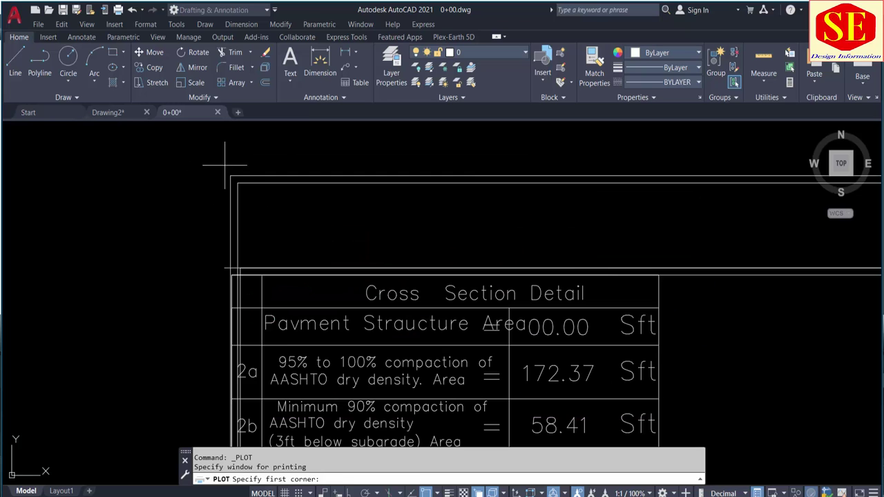
{"action": "left_click", "coordinate": [231, 176]}
{"action": "scroll", "coordinate": [221, 159], "scroll_direction": "down", "scroll_amount": 6}
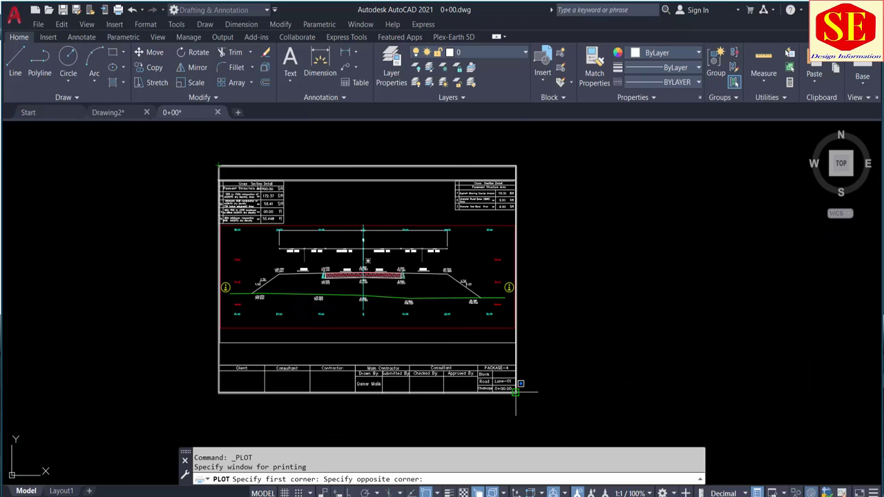
{"action": "scroll", "coordinate": [517, 390], "scroll_direction": "up", "scroll_amount": 4}
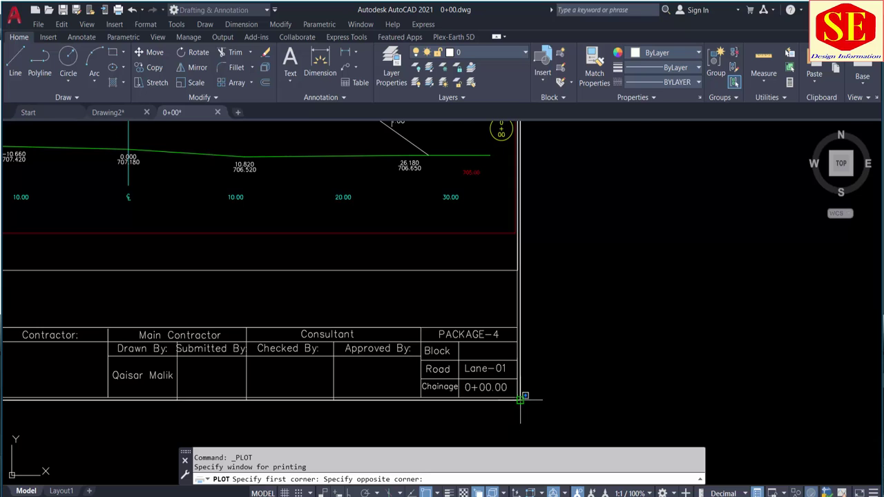
Finish the plot window at the sheet's bottom-right corner, keeping fit to paper, and centre the plot
{"action": "left_click", "coordinate": [522, 399]}
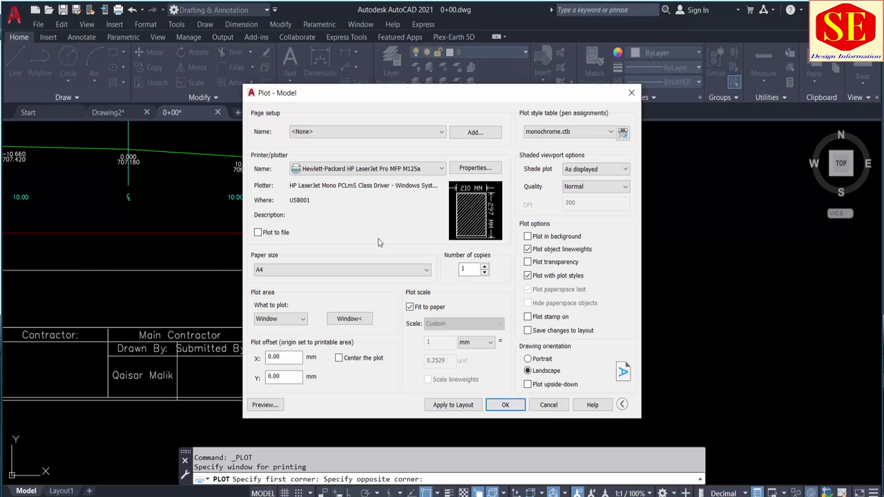
{"action": "left_click", "coordinate": [410, 307]}
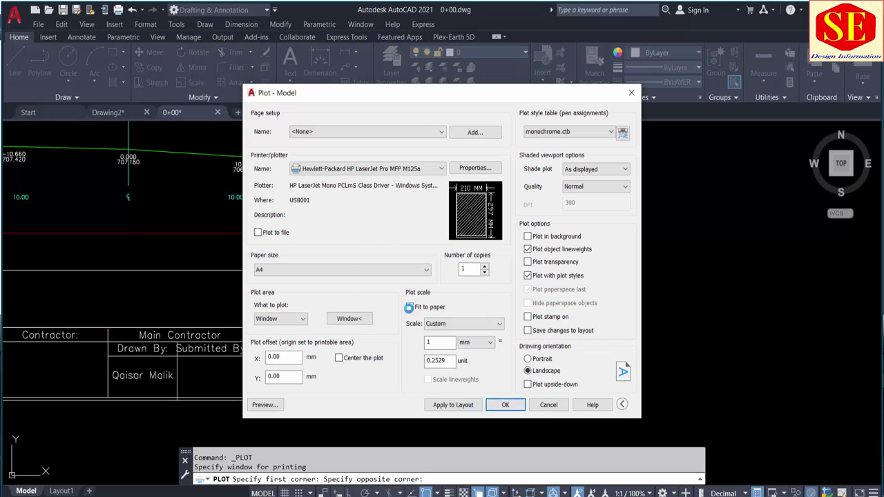
{"action": "left_click", "coordinate": [410, 307]}
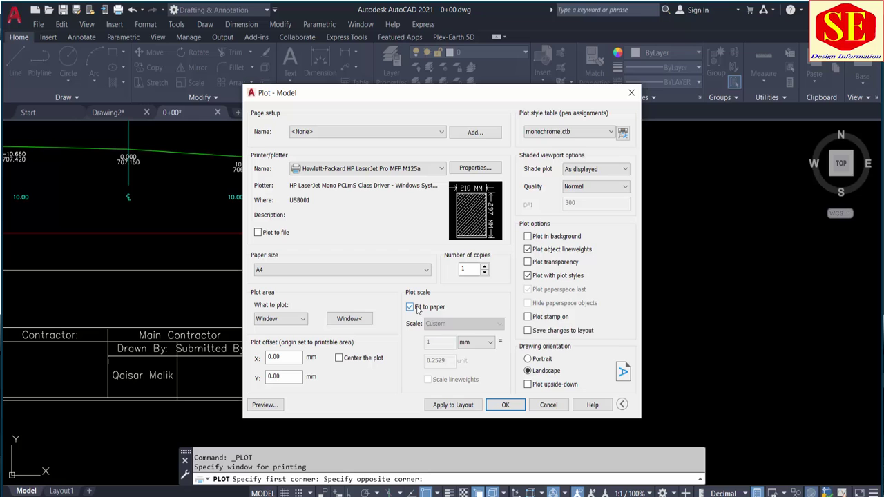
{"action": "left_click", "coordinate": [338, 359]}
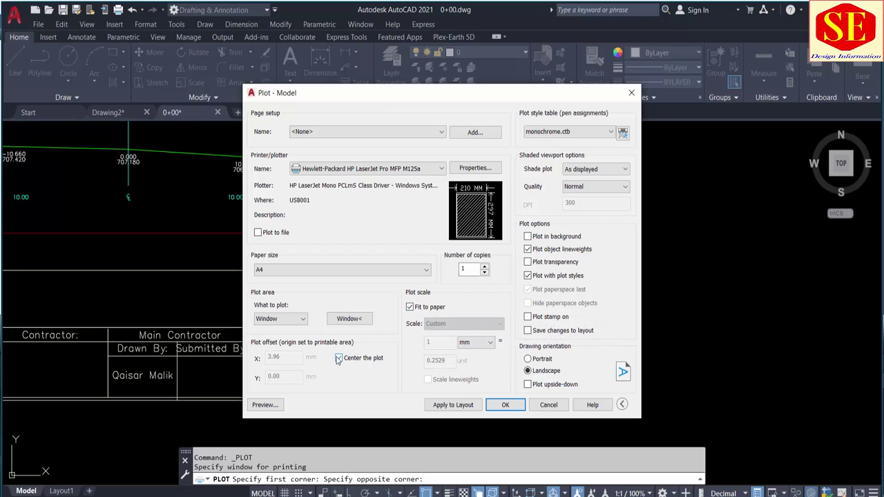
Preview the A4 sheet and print it, then pan to show the whole sheet
{"action": "left_click", "coordinate": [270, 405]}
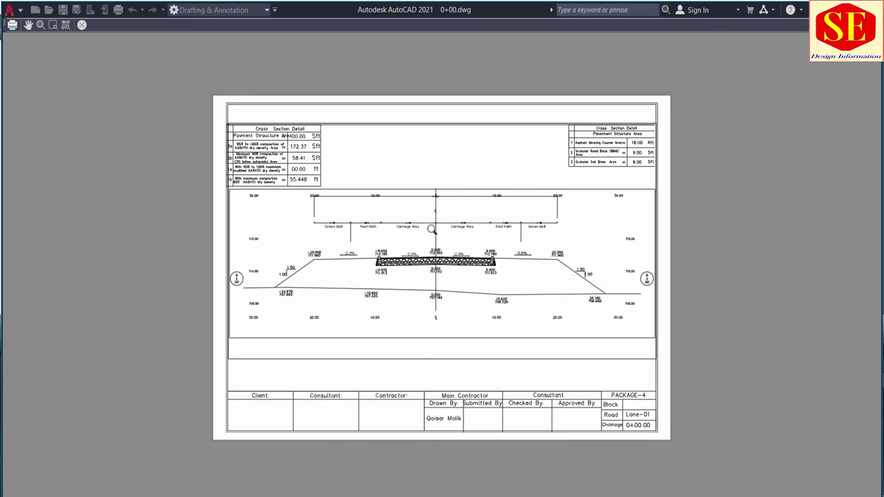
{"action": "right_click", "coordinate": [382, 179]}
{"action": "left_click", "coordinate": [426, 201]}
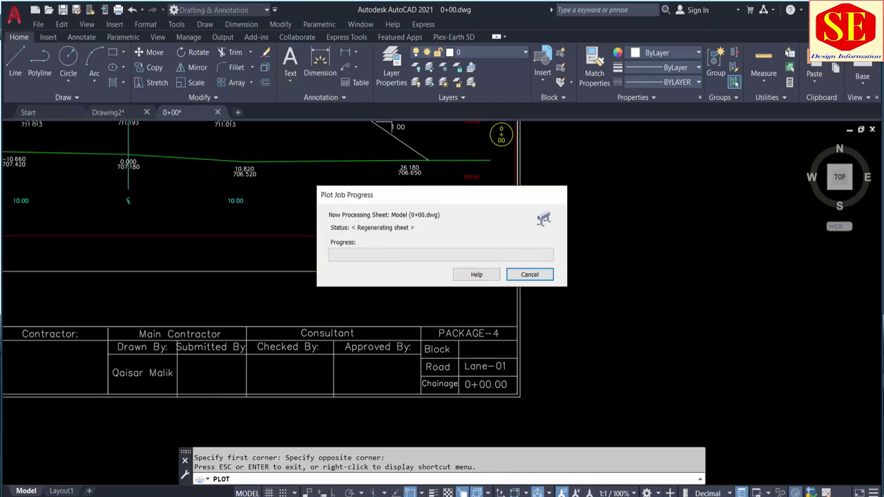
{"action": "scroll", "coordinate": [509, 251], "scroll_direction": "down", "scroll_amount": 4}
{"action": "middle_click_drag", "start_coordinate": [364, 210], "coordinate": [368, 274]}
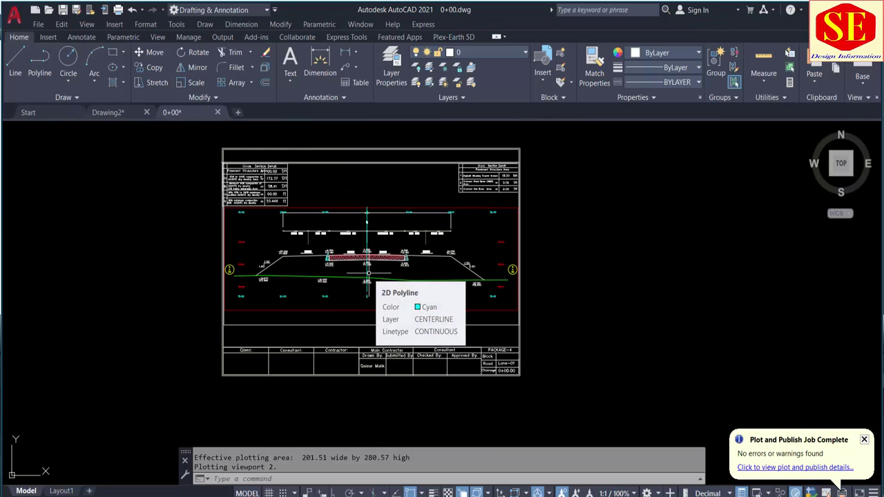
Start a new plot on the HP Color LaserJet CP5225dn with A3 paper, centred
{"action": "key", "text": "ctrl+p"}
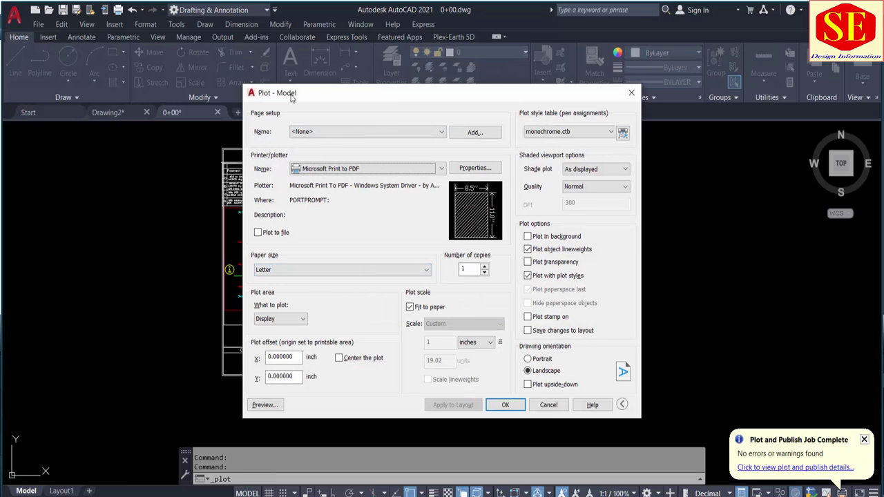
{"action": "left_click", "coordinate": [357, 171]}
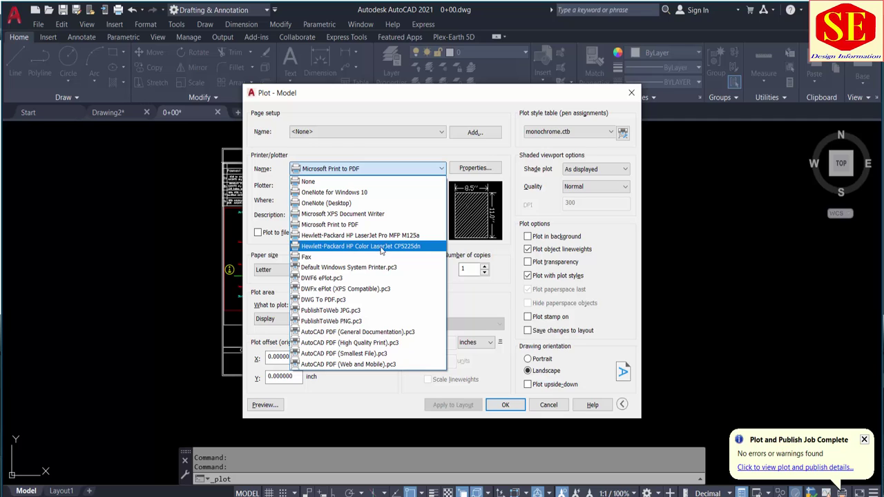
{"action": "left_click", "coordinate": [386, 250]}
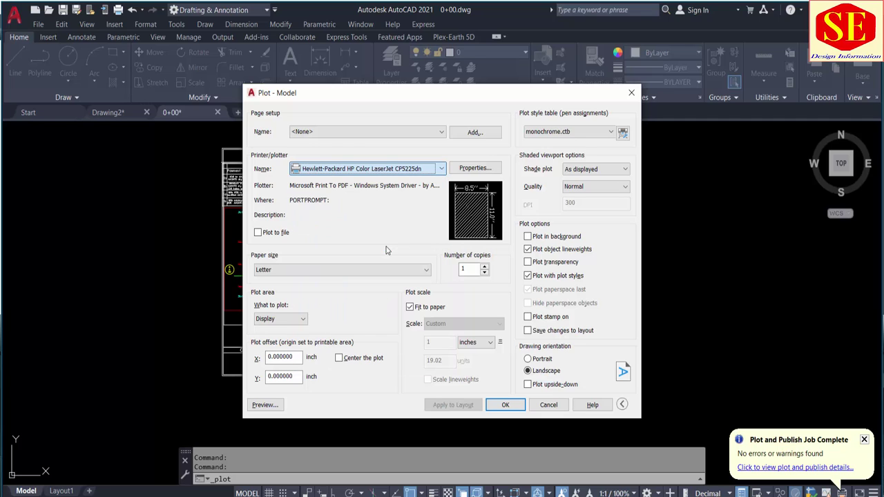
{"action": "left_click", "coordinate": [337, 267]}
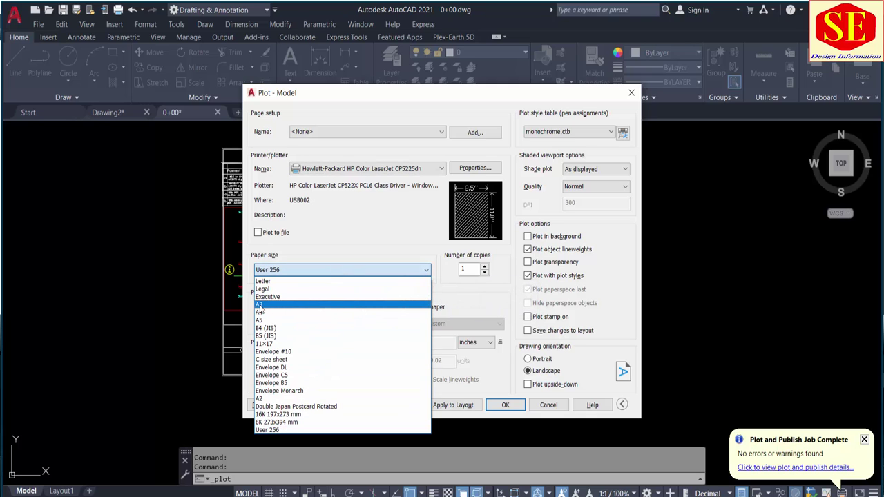
{"action": "left_click", "coordinate": [260, 305]}
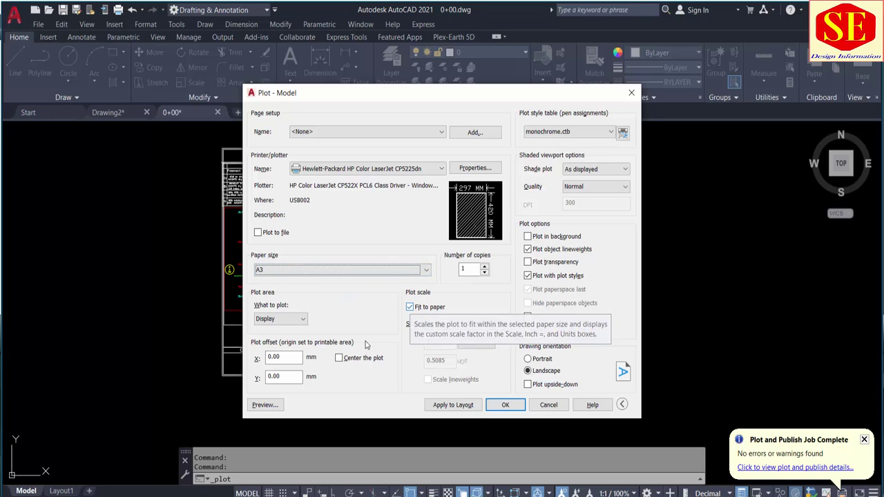
{"action": "left_click", "coordinate": [339, 358]}
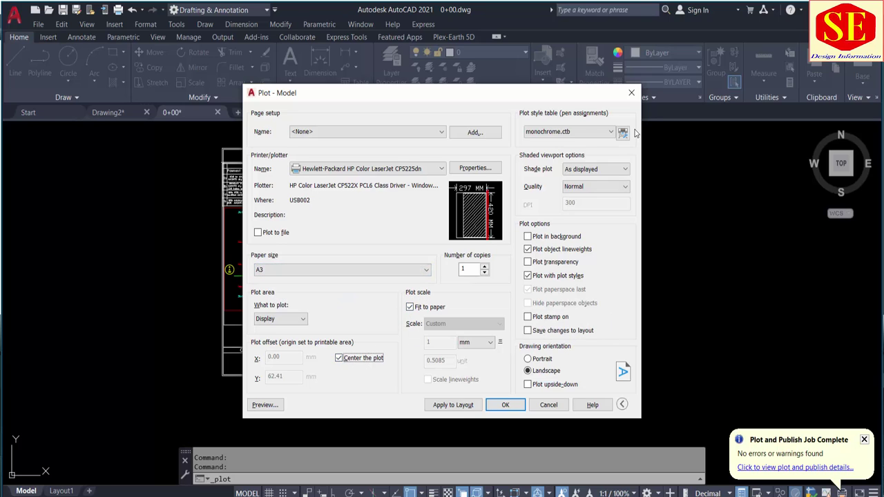
Apply monochrome.ctb to all layouts, settle on landscape orientation, and preview the plot
{"action": "left_click", "coordinate": [573, 133]}
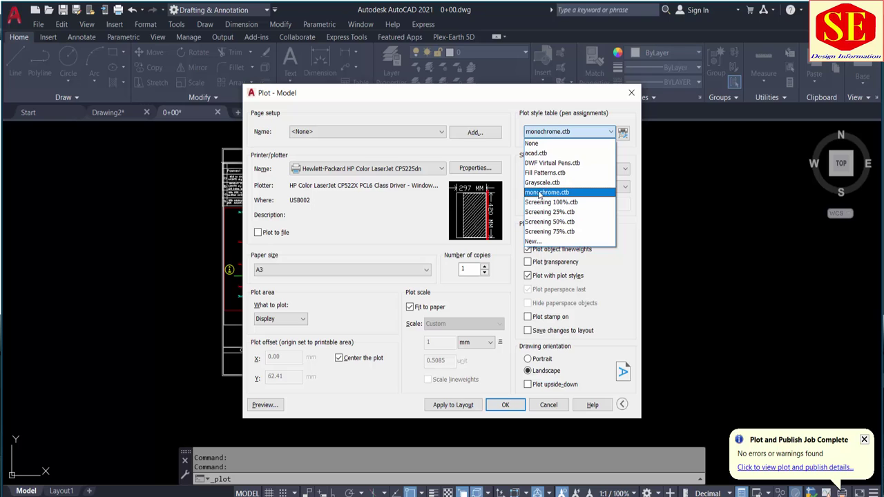
{"action": "left_click", "coordinate": [546, 193]}
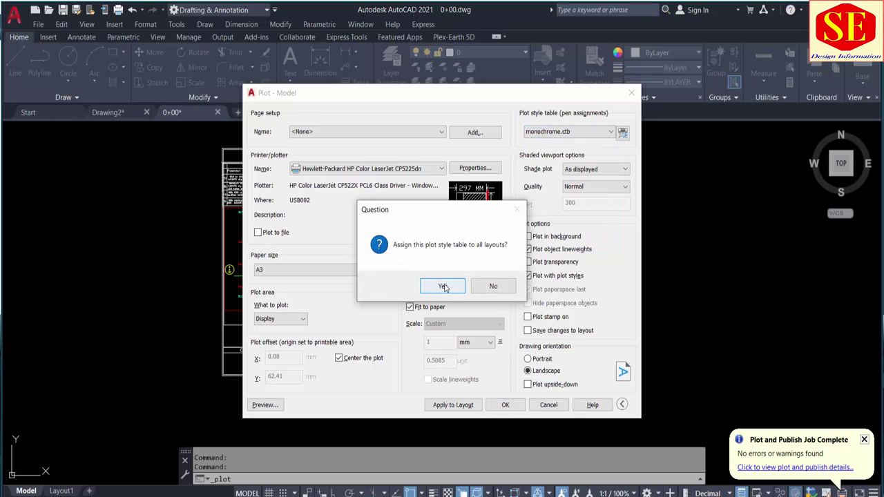
{"action": "left_click", "coordinate": [446, 286]}
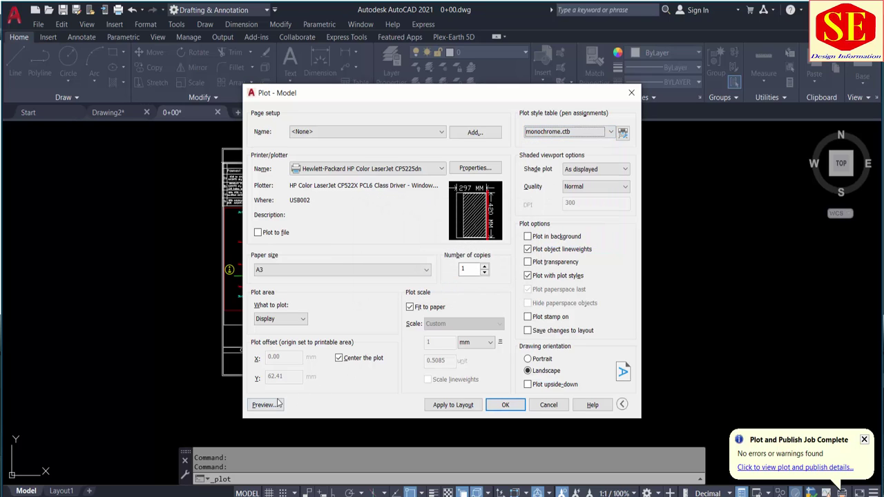
{"action": "left_click", "coordinate": [528, 359]}
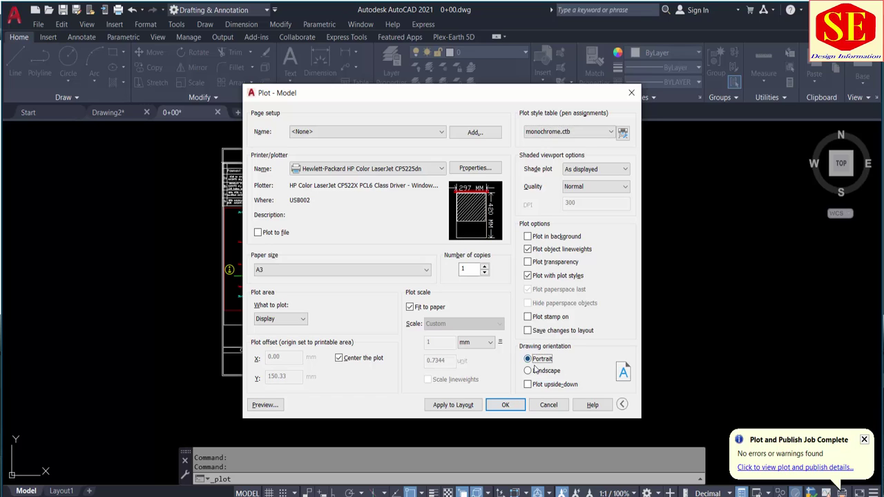
{"action": "left_click", "coordinate": [545, 371]}
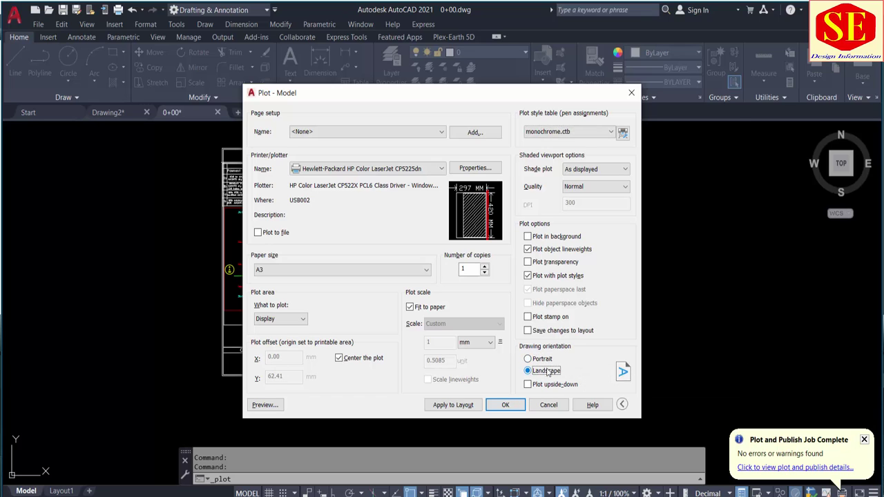
{"action": "left_click", "coordinate": [543, 359]}
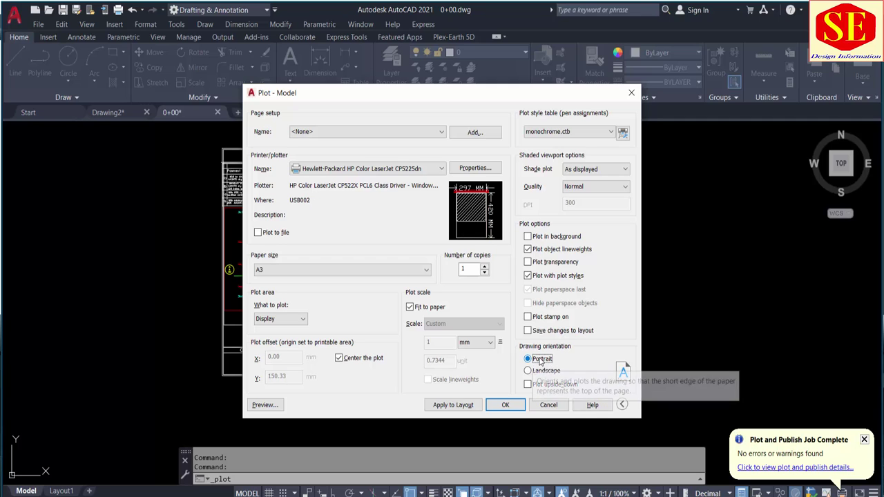
{"action": "left_click", "coordinate": [532, 372]}
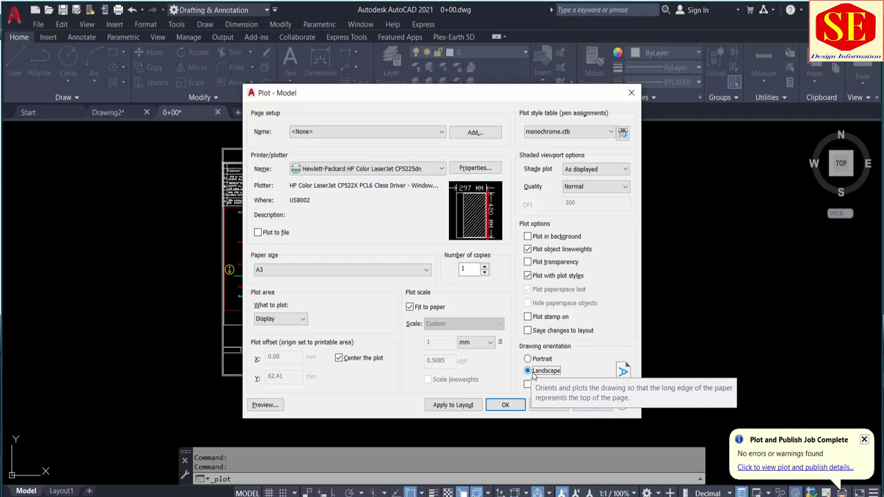
{"action": "left_click", "coordinate": [275, 403]}
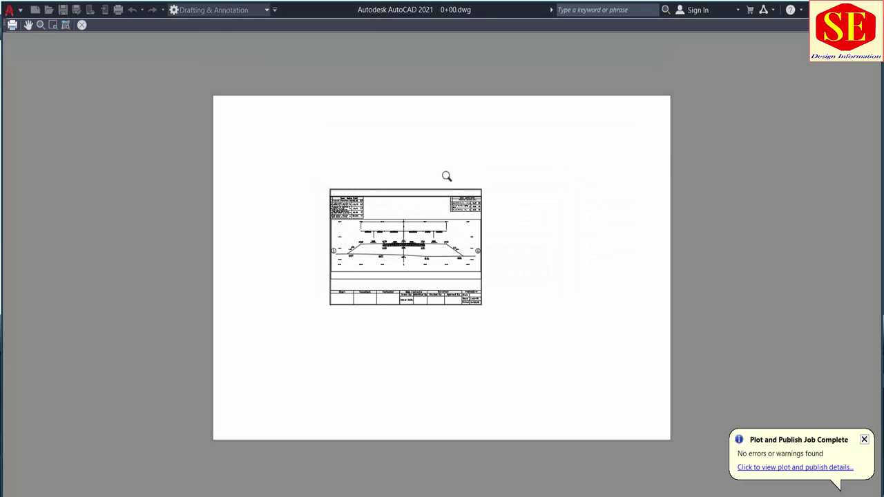
Leave the preview and window the plot area from the sheet's top-left to the title block's bottom-right corner
{"action": "right_click", "coordinate": [383, 193]}
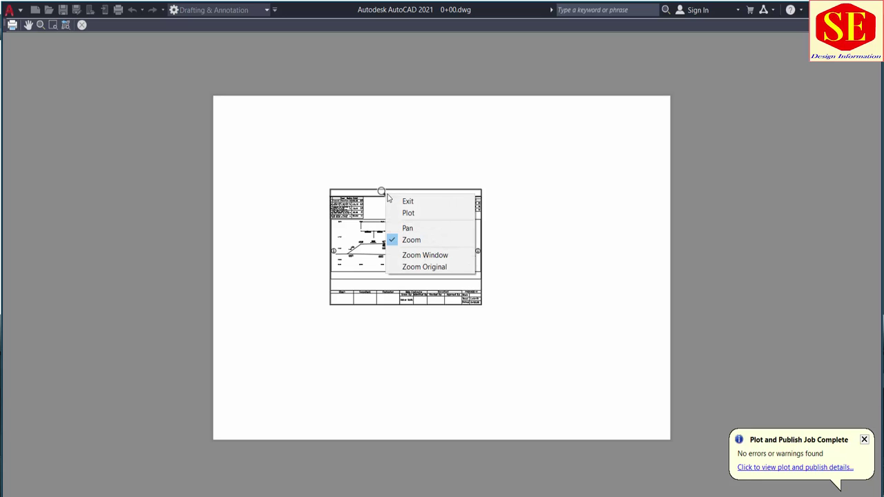
{"action": "left_click", "coordinate": [407, 200]}
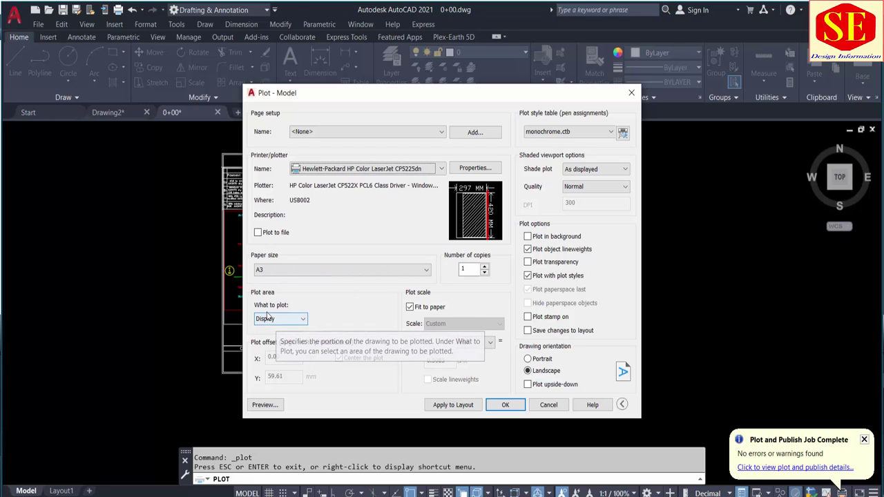
{"action": "left_click", "coordinate": [266, 319]}
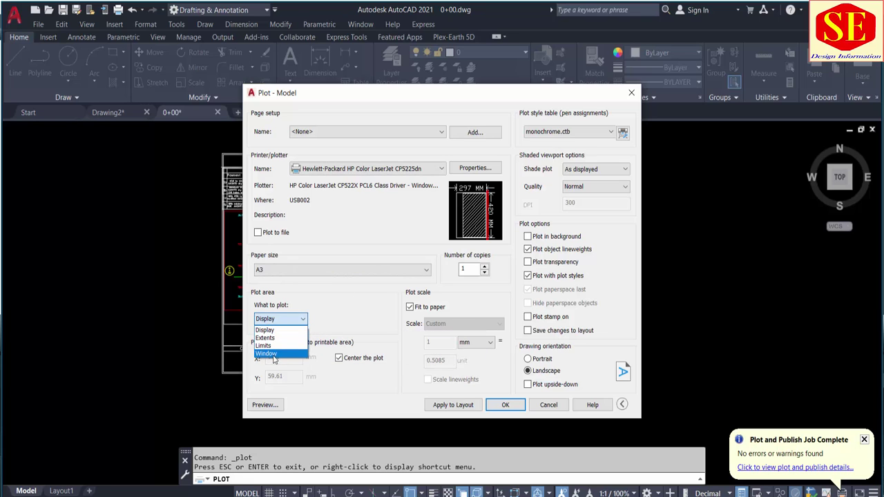
{"action": "left_click", "coordinate": [272, 355]}
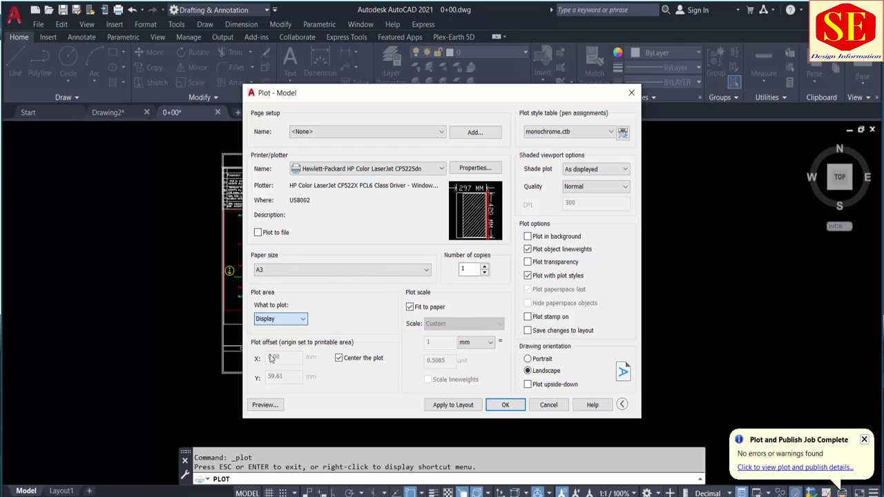
{"action": "key", "text": "Escape"}
{"action": "left_click", "coordinate": [290, 319]}
{"action": "left_click", "coordinate": [271, 355]}
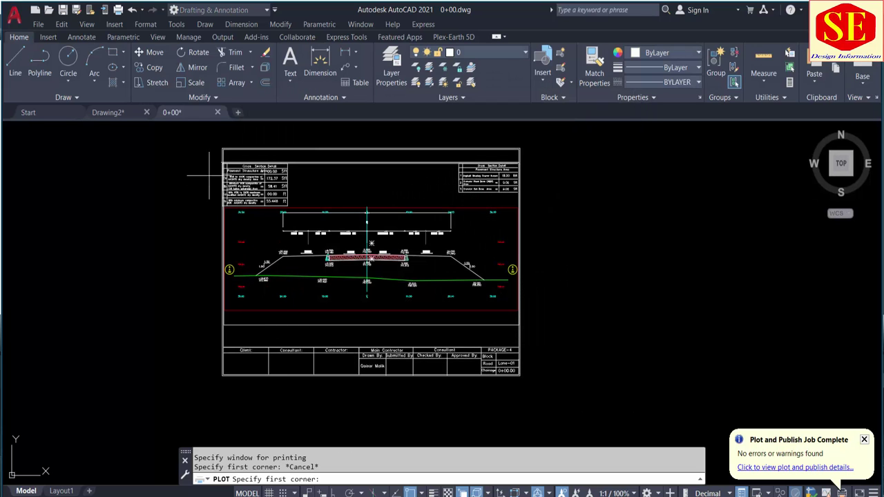
{"action": "left_click", "coordinate": [222, 147]}
{"action": "scroll", "coordinate": [519, 374], "scroll_direction": "up", "scroll_amount": 4}
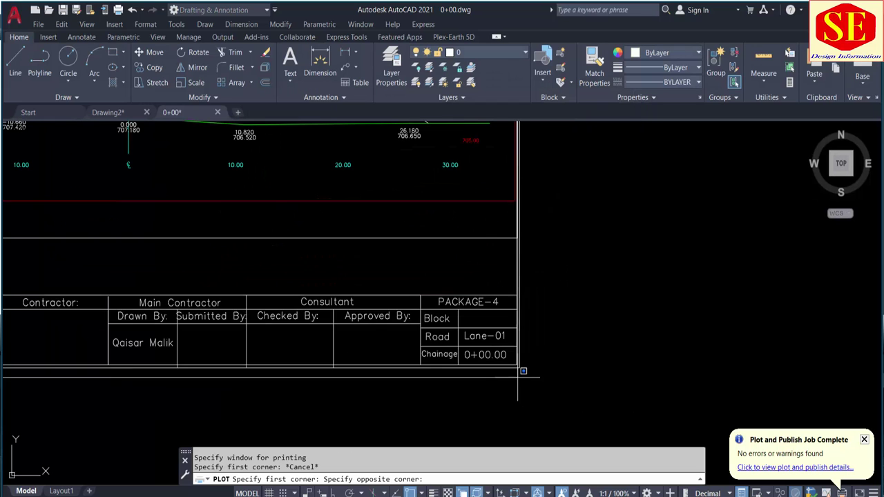
{"action": "scroll", "coordinate": [516, 364], "scroll_direction": "up", "scroll_amount": 2}
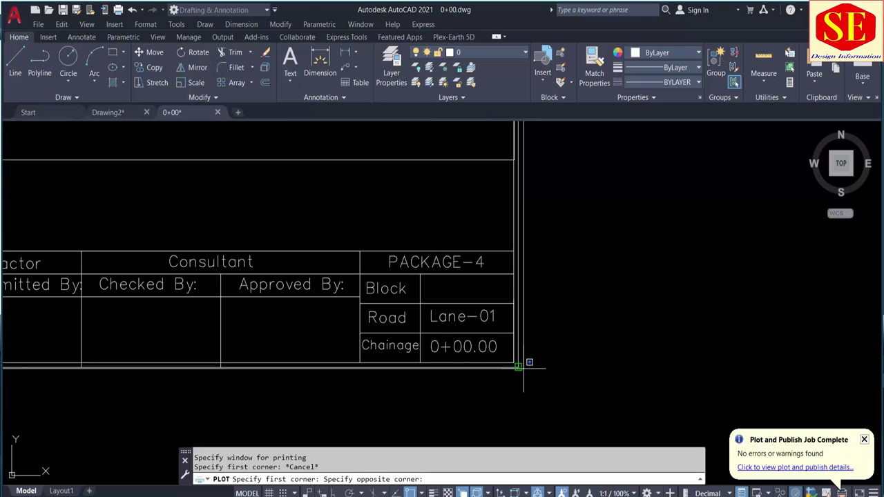
{"action": "left_click", "coordinate": [519, 366]}
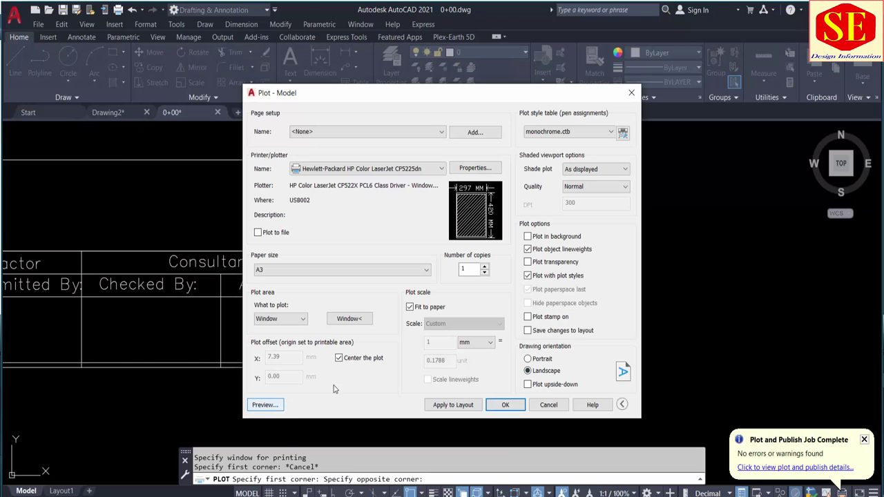
Preview and plot the windowed A3 sheet, then zoom back out to the whole sheet
{"action": "left_click", "coordinate": [266, 407]}
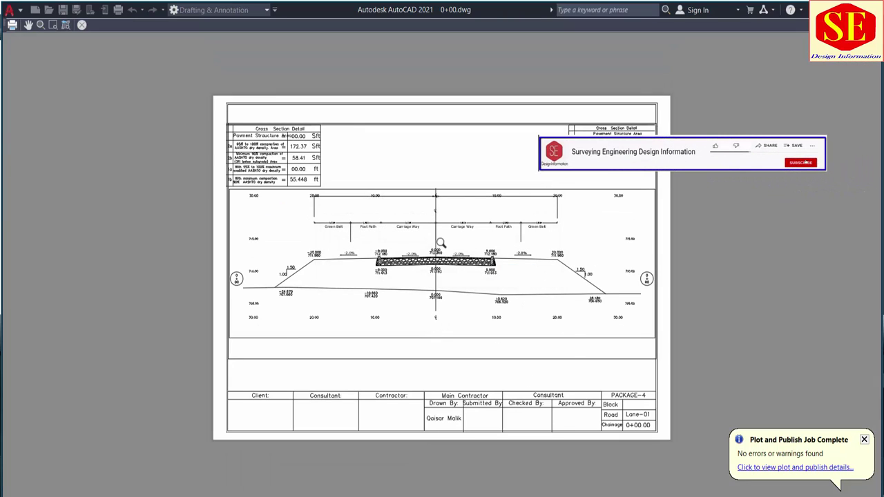
{"action": "right_click", "coordinate": [570, 176]}
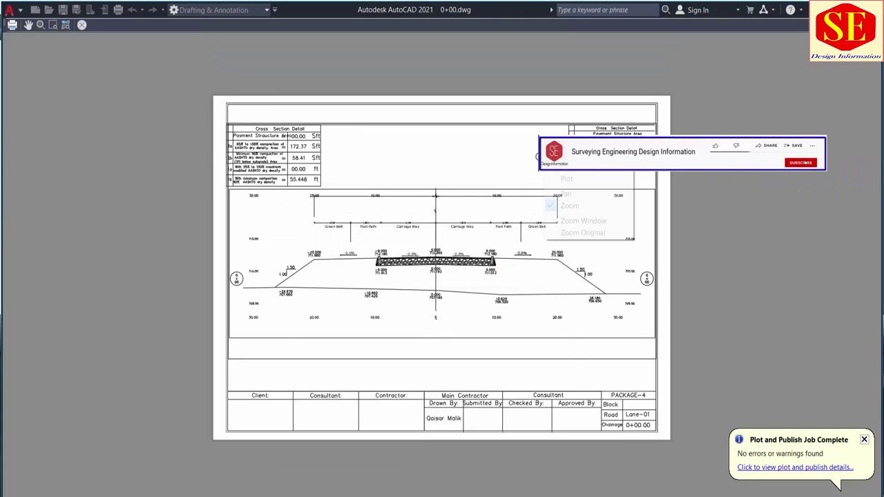
{"action": "left_click", "coordinate": [566, 178]}
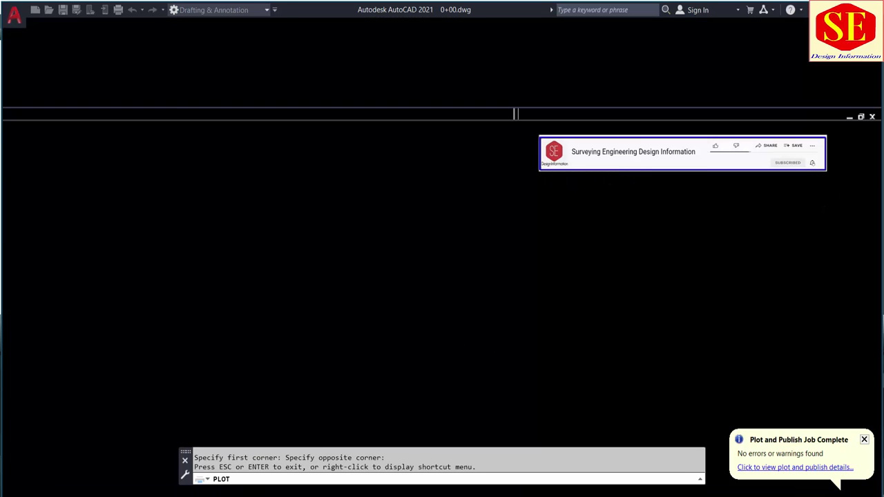
{"action": "scroll", "coordinate": [571, 178], "scroll_direction": "down", "scroll_amount": 5}
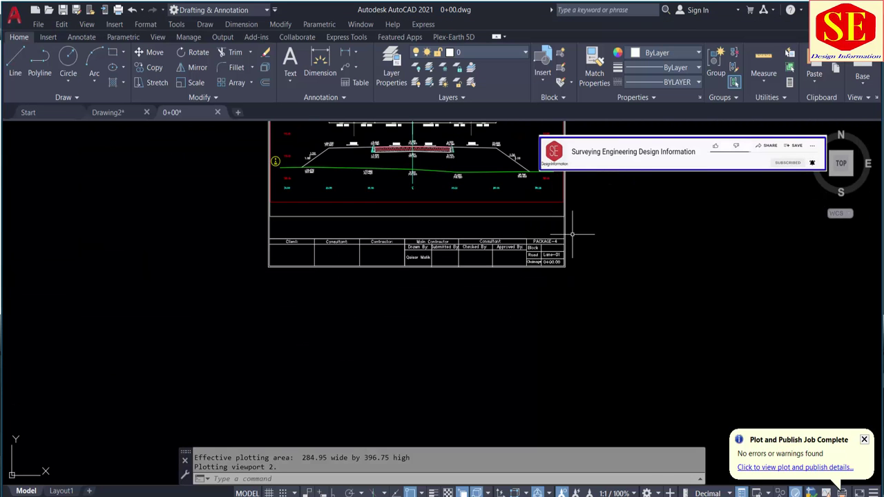
{"action": "middle_click_drag", "start_coordinate": [394, 190], "coordinate": [378, 321]}
{"action": "mouse_move", "coordinate": [378, 322]}
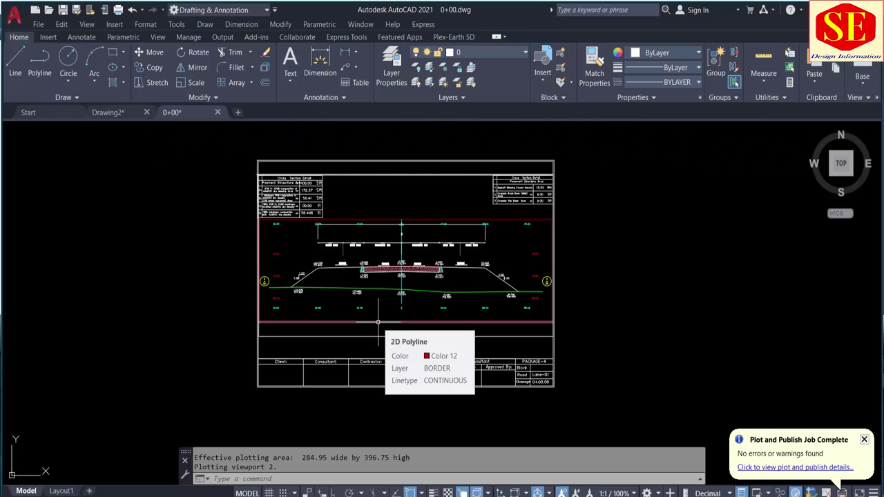
Start a new model plot to Microsoft Print to PDF on A4 paper
{"action": "key", "text": "ctrl+p"}
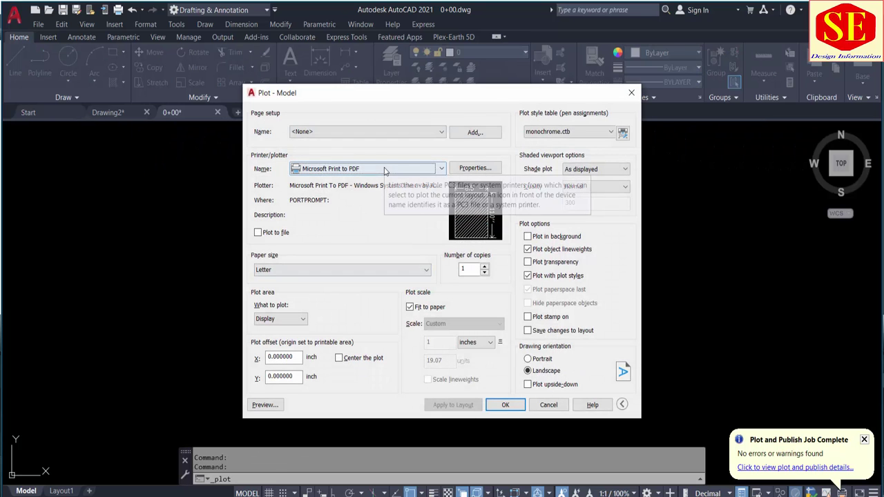
{"action": "left_click", "coordinate": [383, 170]}
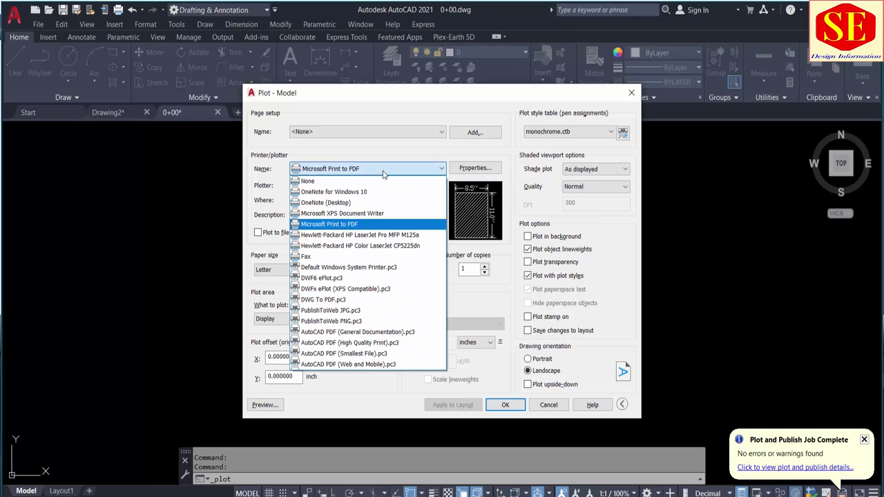
{"action": "left_click", "coordinate": [326, 225]}
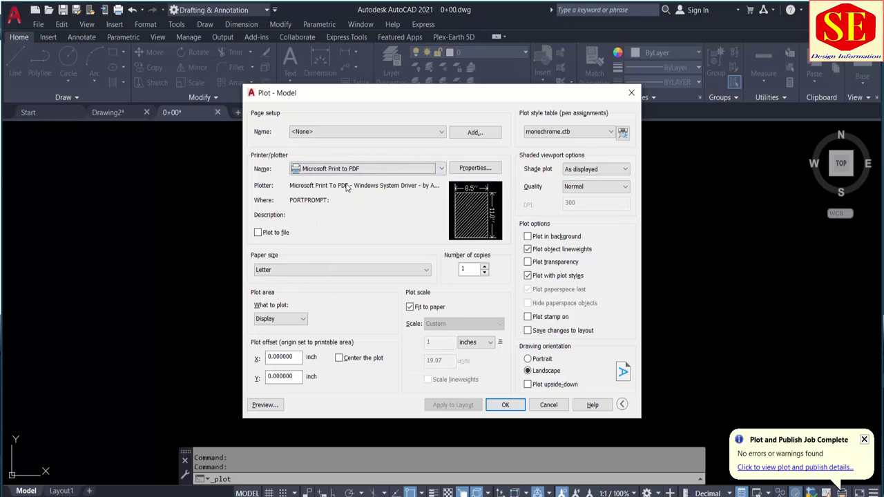
{"action": "left_click", "coordinate": [318, 271]}
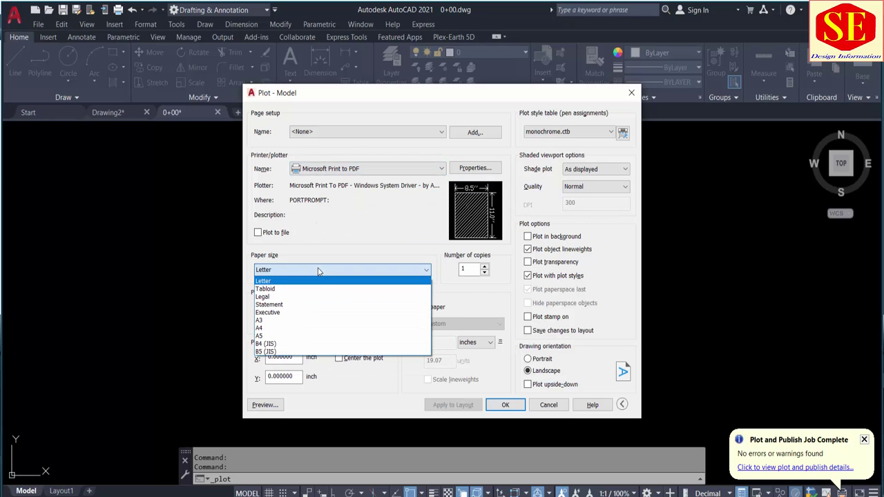
{"action": "left_click", "coordinate": [285, 329]}
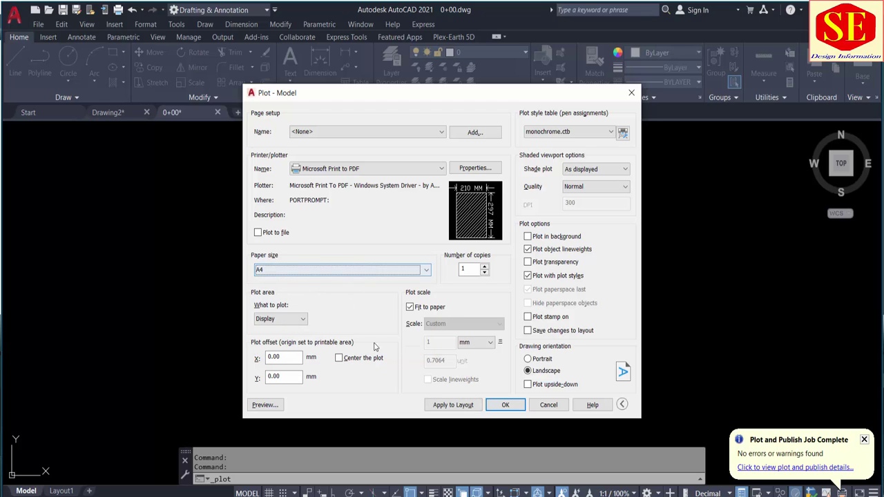
Window the plot around the title-block sheet, centre it, and turn off plot object lineweights
{"action": "left_click", "coordinate": [283, 319]}
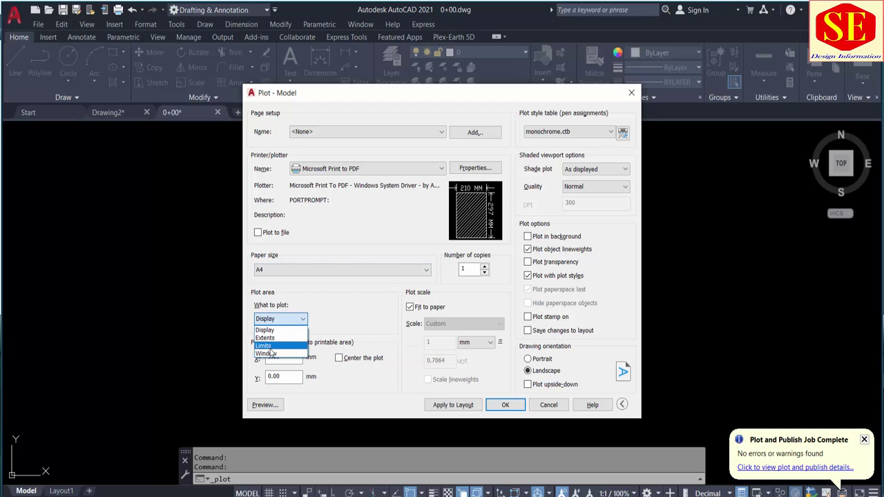
{"action": "left_click", "coordinate": [270, 355]}
{"action": "left_click", "coordinate": [257, 161]}
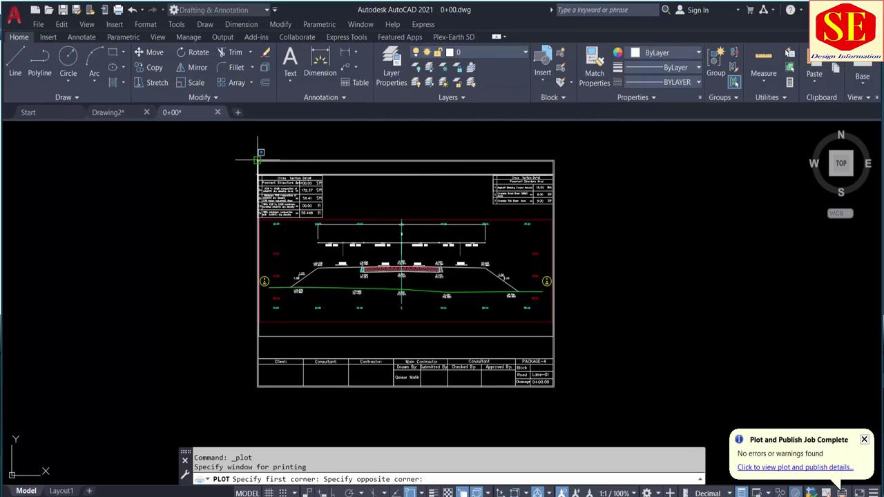
{"action": "scroll", "coordinate": [524, 415], "scroll_direction": "up", "scroll_amount": 5}
{"action": "left_click", "coordinate": [554, 359]}
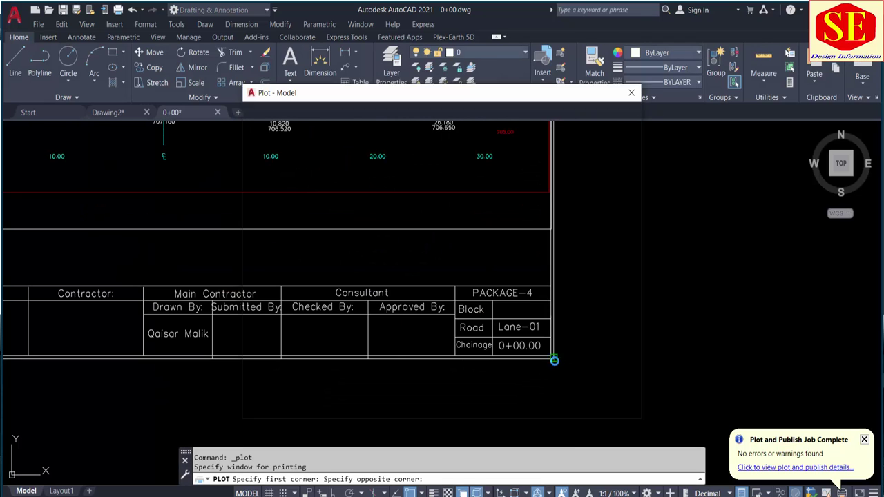
{"action": "left_click", "coordinate": [339, 358]}
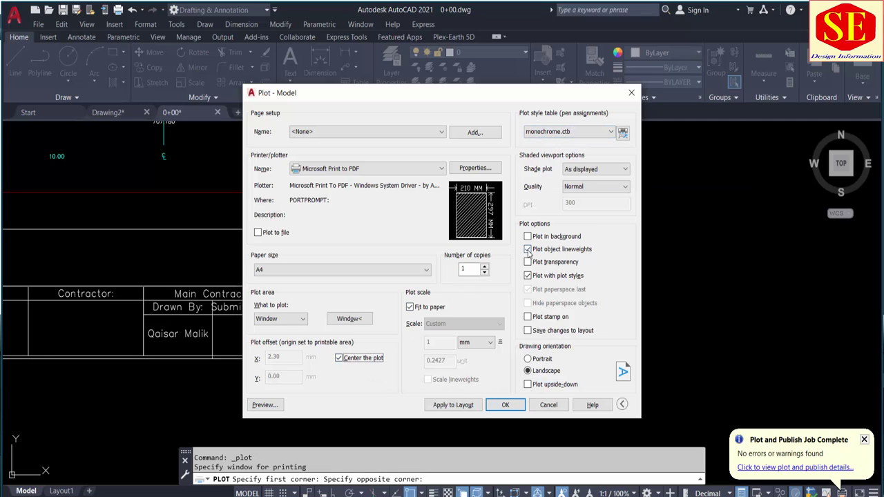
{"action": "left_click", "coordinate": [533, 252]}
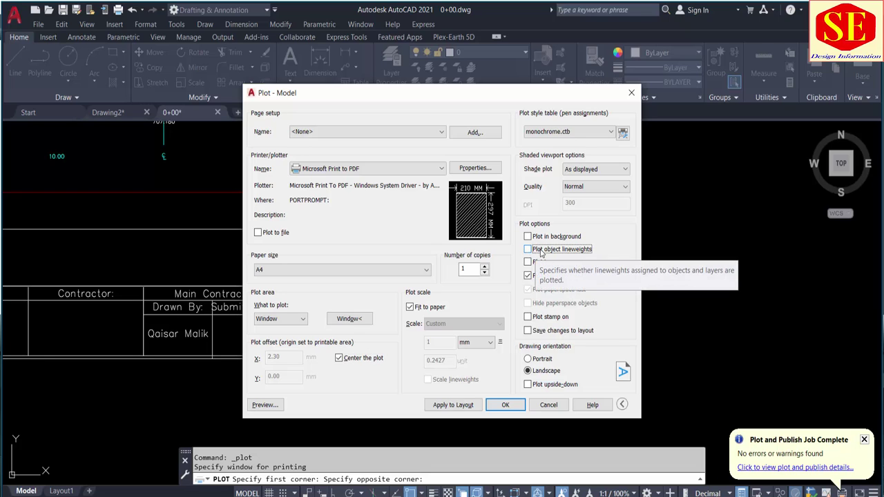
{"action": "left_click", "coordinate": [528, 251]}
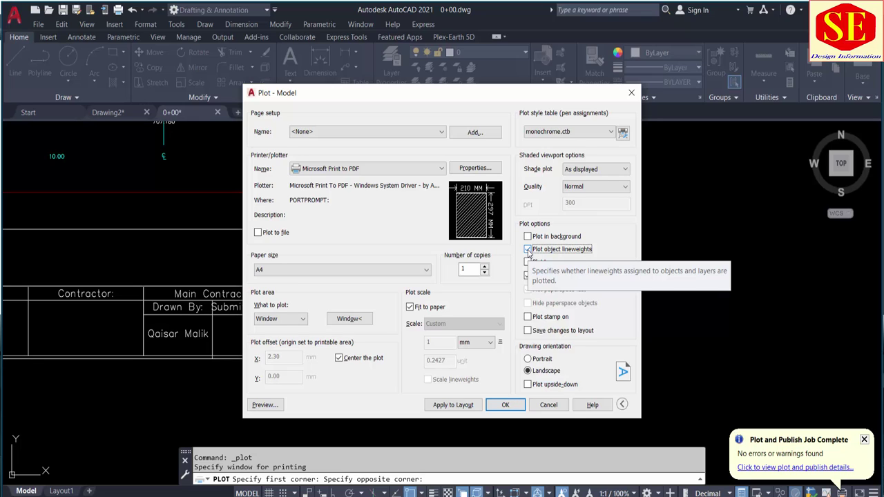
{"action": "left_click", "coordinate": [528, 251]}
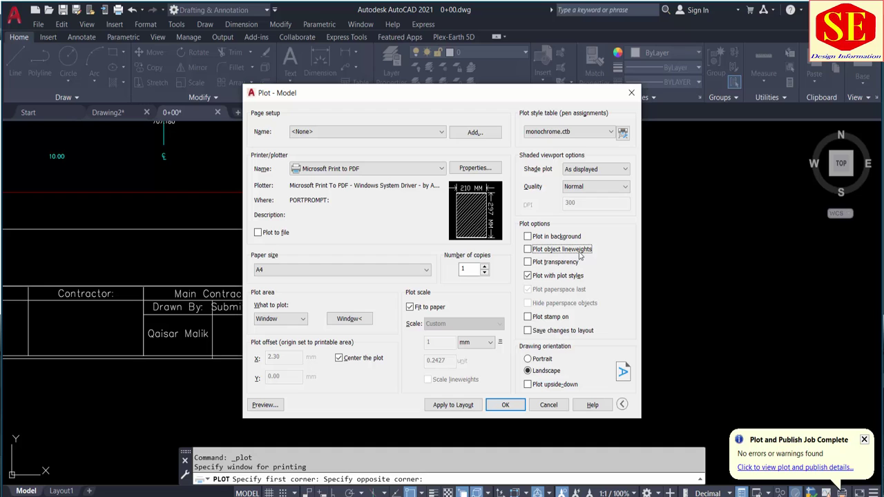
Preview the sheet and plot it as 0+000.pdf in the Cross Sec folder
{"action": "left_click", "coordinate": [263, 404]}
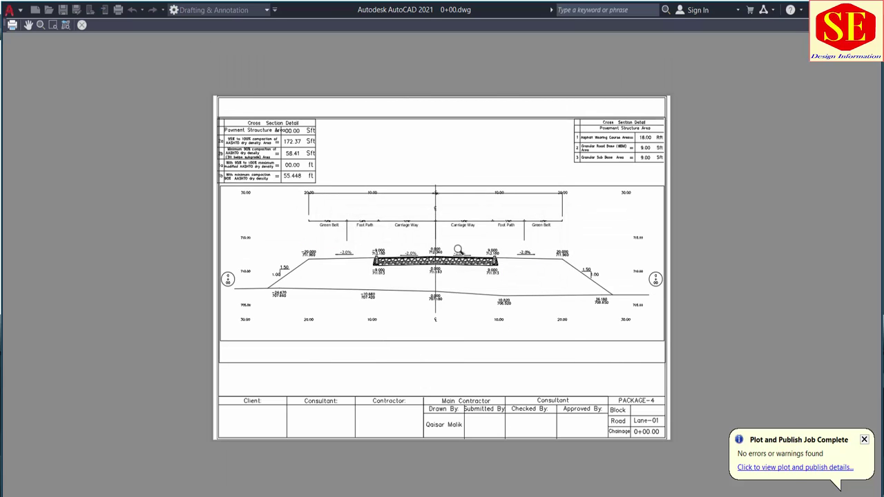
{"action": "scroll", "coordinate": [457, 250], "scroll_direction": "up", "scroll_amount": 10}
{"action": "scroll", "coordinate": [514, 236], "scroll_direction": "down", "scroll_amount": 8}
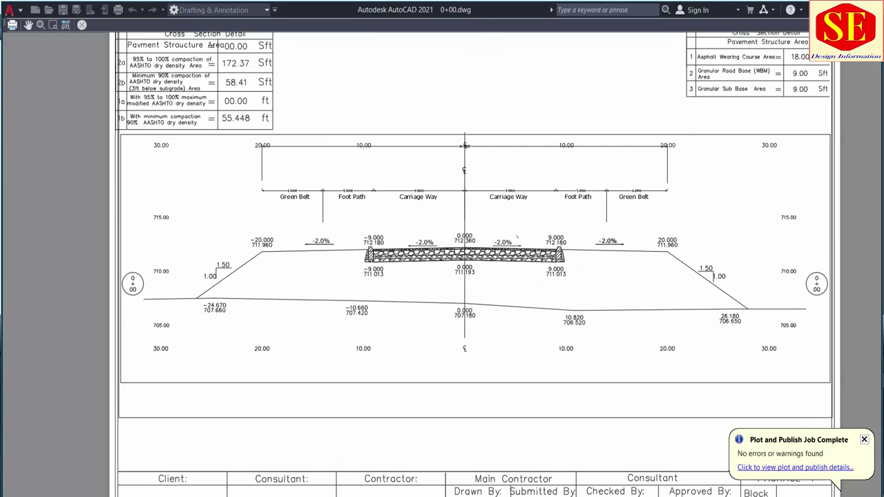
{"action": "scroll", "coordinate": [515, 230], "scroll_direction": "down", "scroll_amount": 2}
{"action": "right_click", "coordinate": [435, 150]}
{"action": "left_click", "coordinate": [453, 172]}
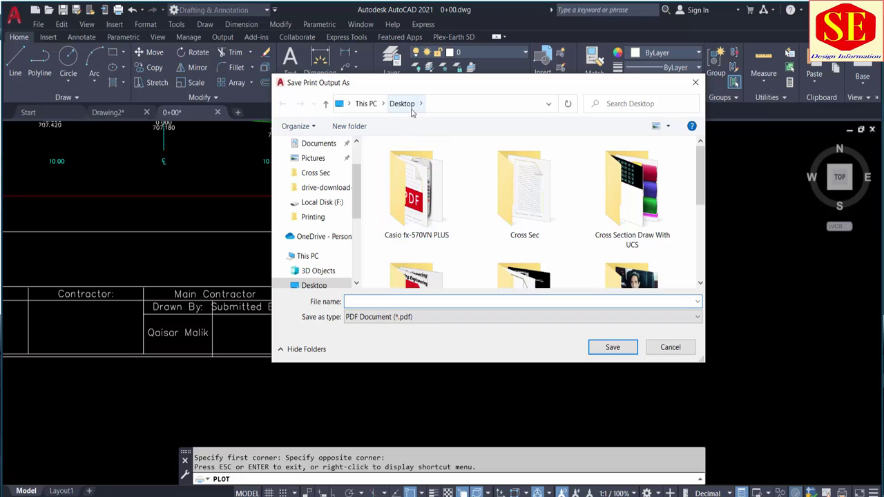
{"action": "double_click", "coordinate": [518, 188]}
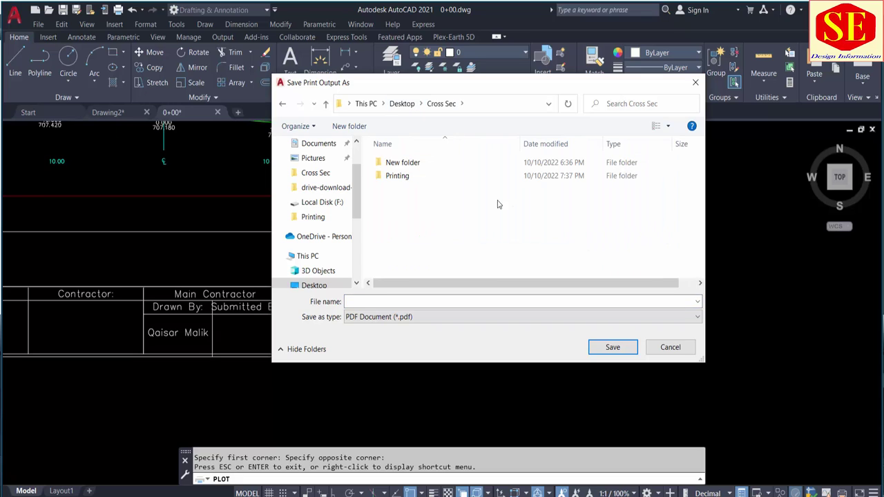
{"action": "left_click", "coordinate": [364, 301]}
{"action": "type", "text": "0+000"}
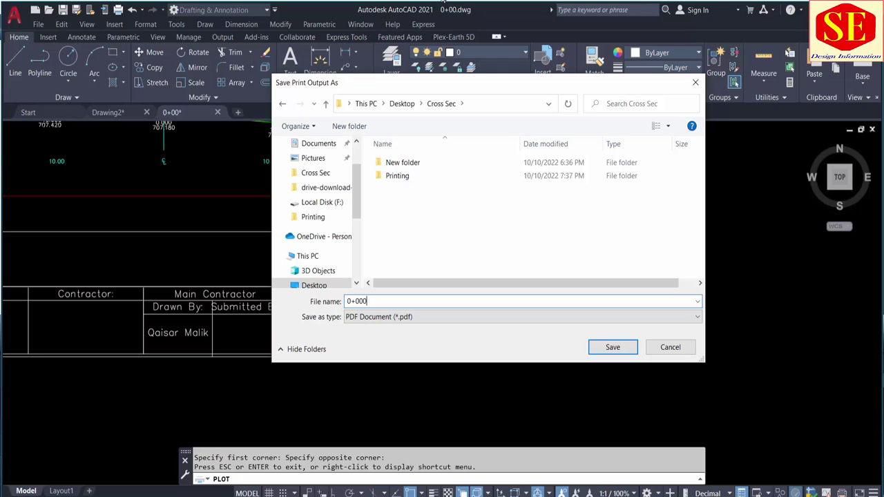
{"action": "key", "text": "Return"}
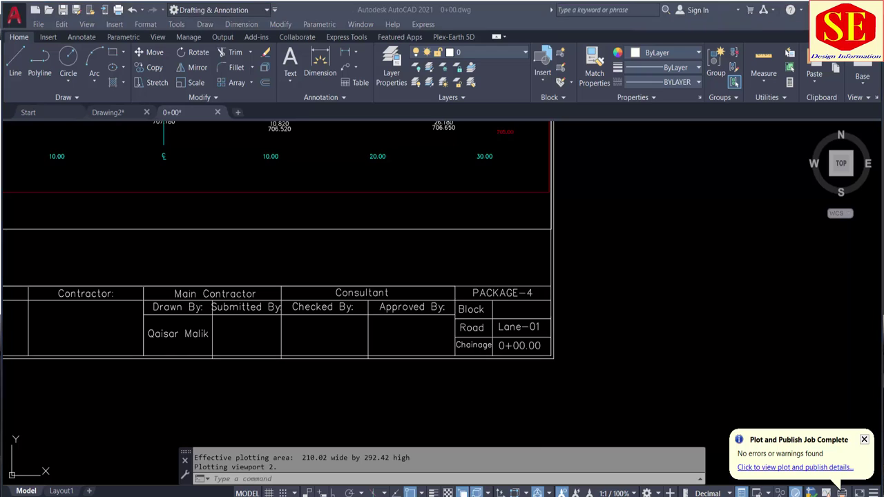
Open 0+000.pdf from Desktop\Cross Sec in Edge and rotate the page to check it
{"action": "key", "text": "super+e"}
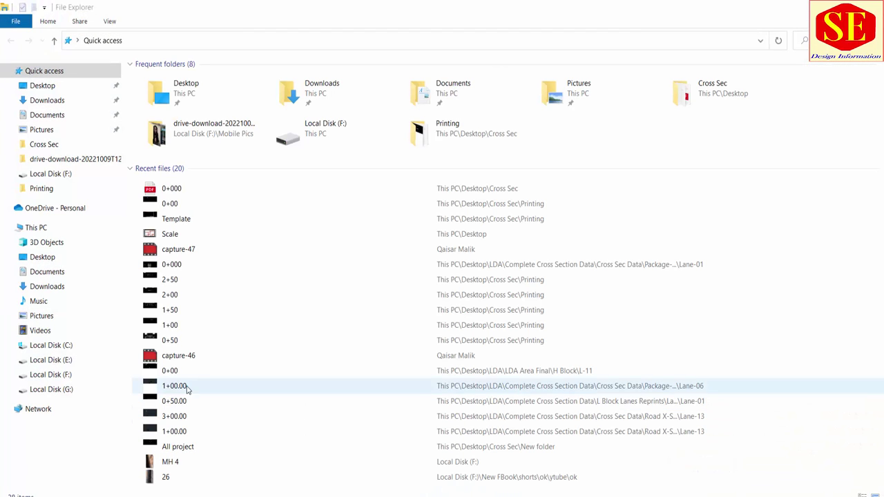
{"action": "left_click", "coordinate": [42, 86]}
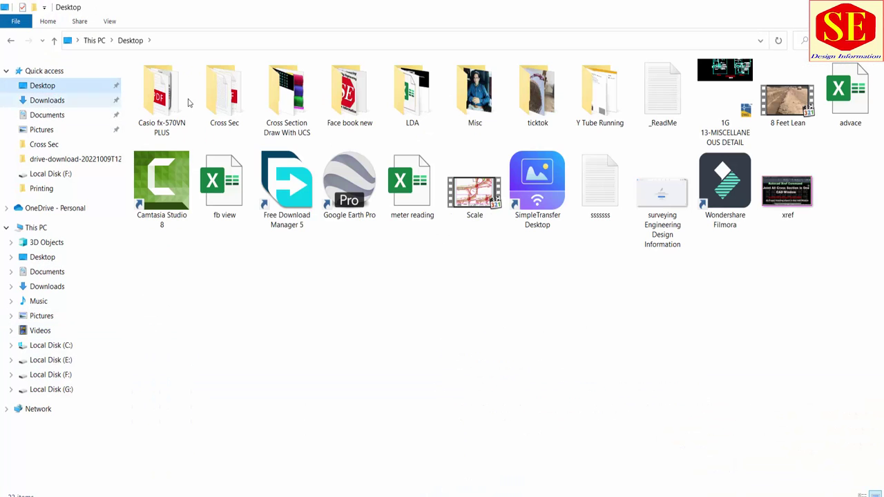
{"action": "double_click", "coordinate": [222, 97]}
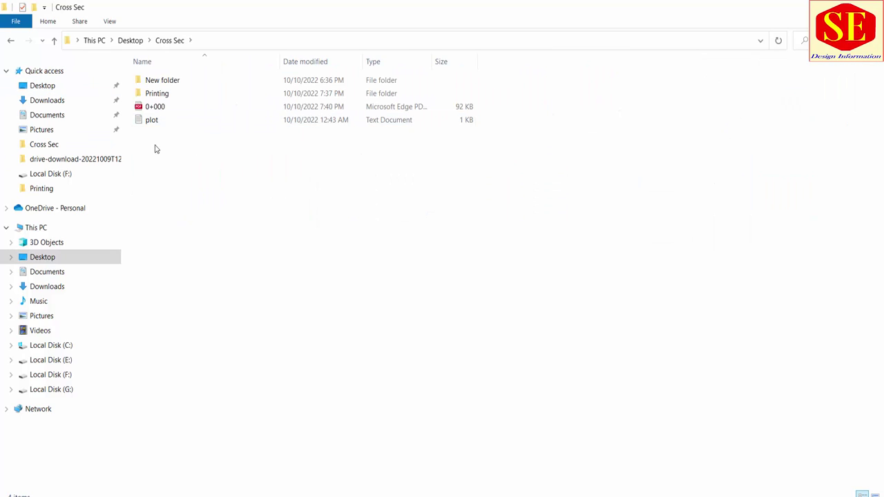
{"action": "double_click", "coordinate": [154, 108]}
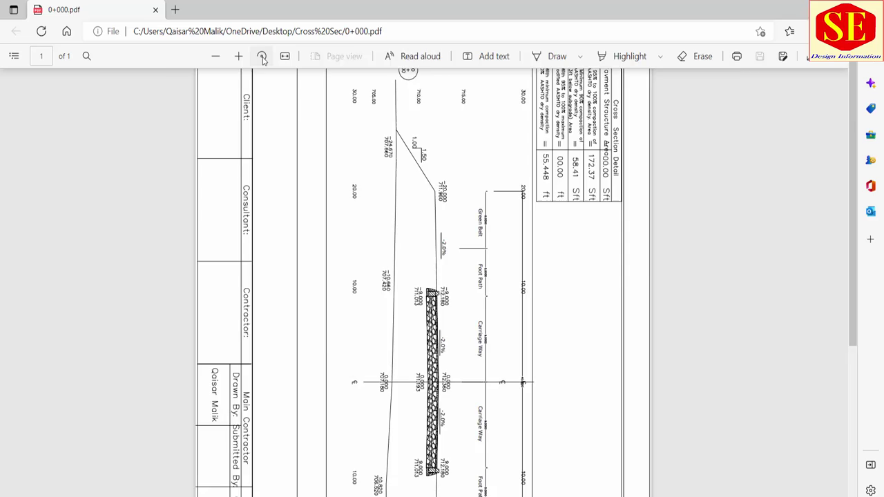
{"action": "left_click", "coordinate": [262, 56]}
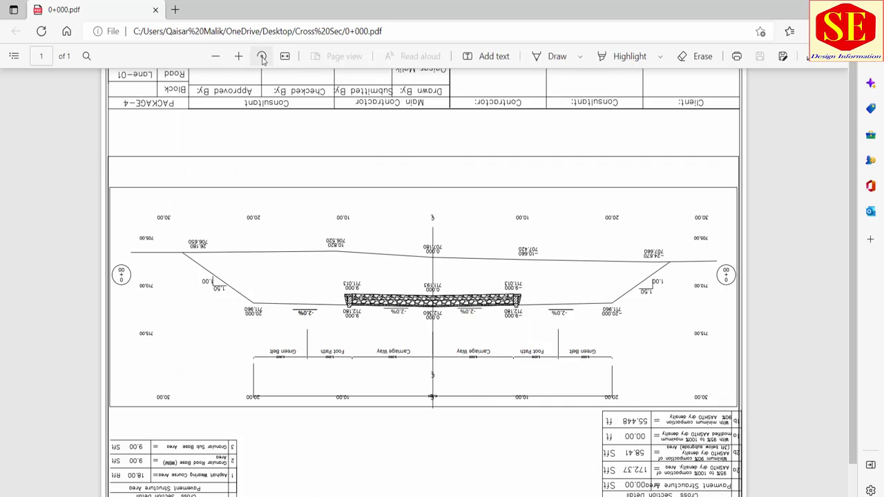
{"action": "left_click", "coordinate": [261, 56]}
{"action": "left_click", "coordinate": [262, 56]}
{"action": "scroll", "coordinate": [420, 284], "scroll_direction": "up", "scroll_amount": 2, "text": "ctrl"}
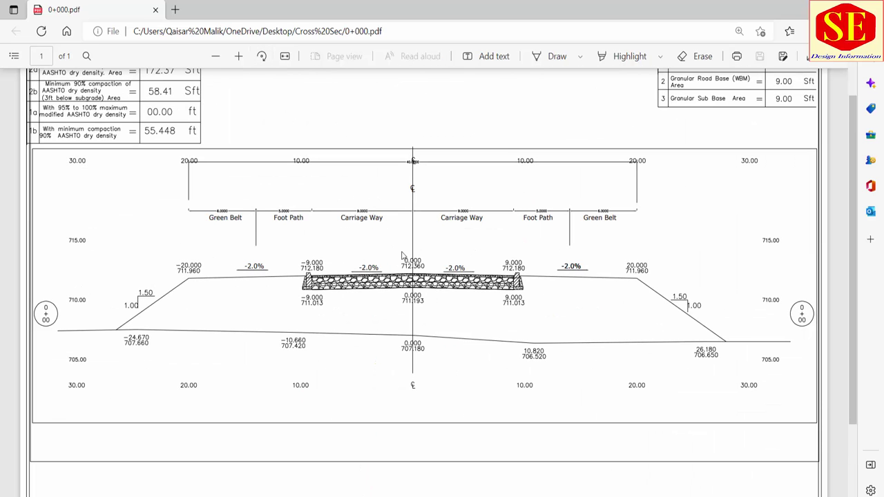
Check the plot settings and cancel, then switch from the model to the blank Layout1 sheet
{"action": "left_click", "coordinate": [591, 459]}
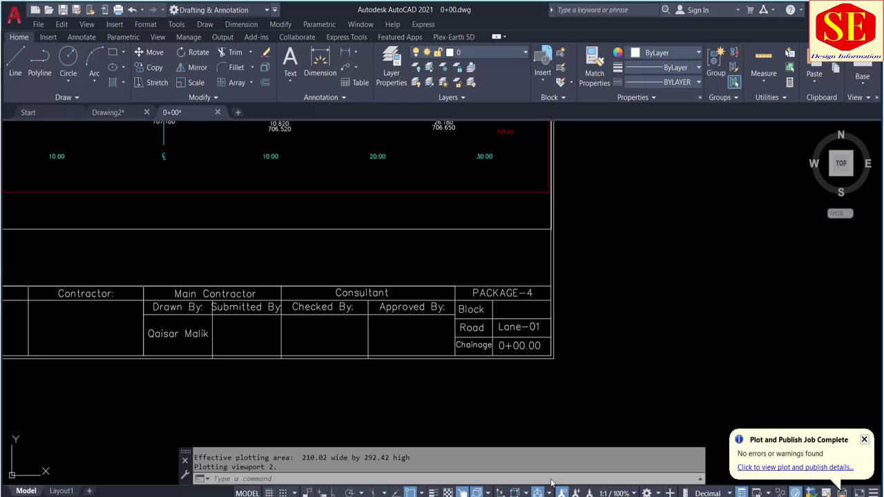
{"action": "middle_click_drag", "start_coordinate": [452, 254], "coordinate": [483, 290]}
{"action": "scroll", "coordinate": [483, 290], "scroll_direction": "down", "scroll_amount": 3}
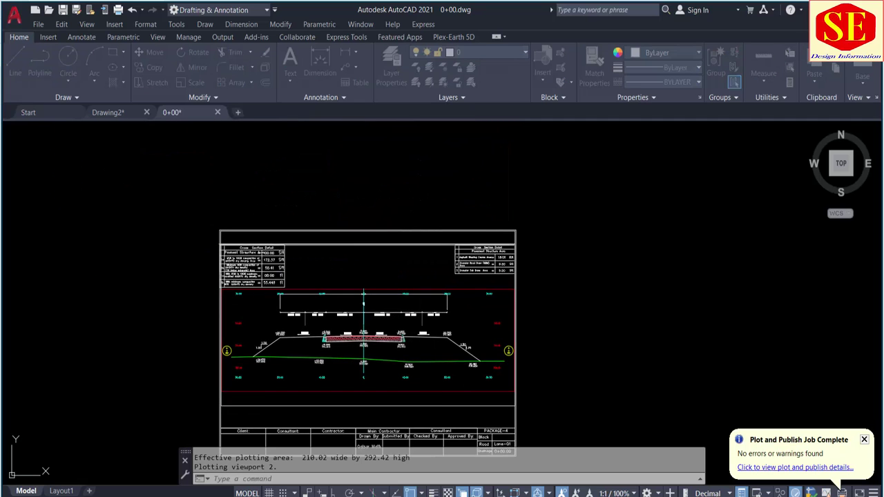
{"action": "key", "text": "ctrl+p"}
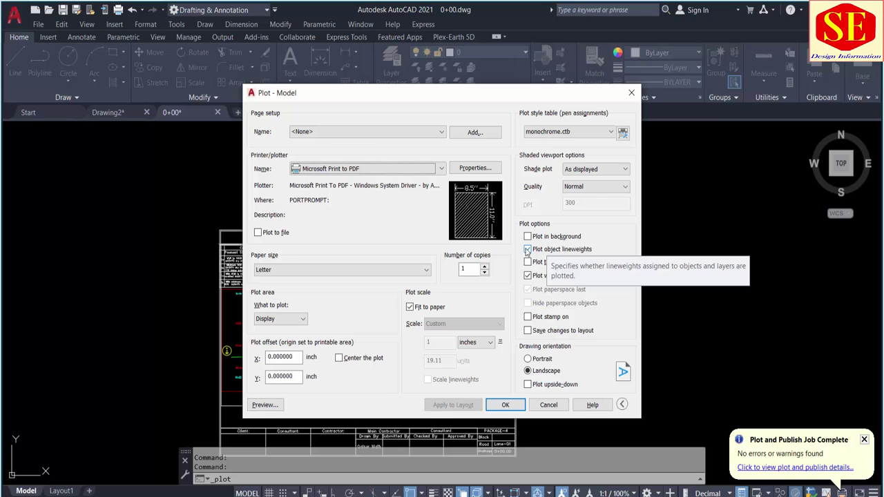
{"action": "left_click", "coordinate": [549, 405]}
{"action": "middle_click_drag", "start_coordinate": [303, 296], "coordinate": [326, 238]}
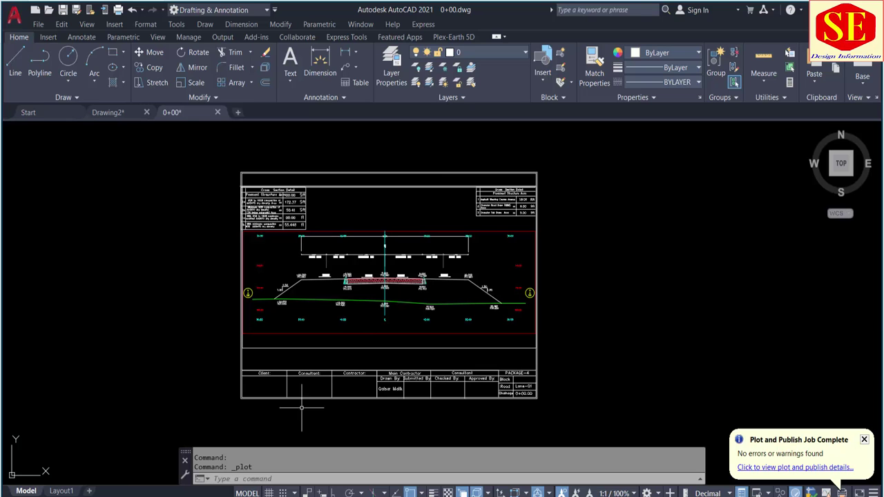
{"action": "scroll", "coordinate": [308, 411], "scroll_direction": "up", "scroll_amount": 4}
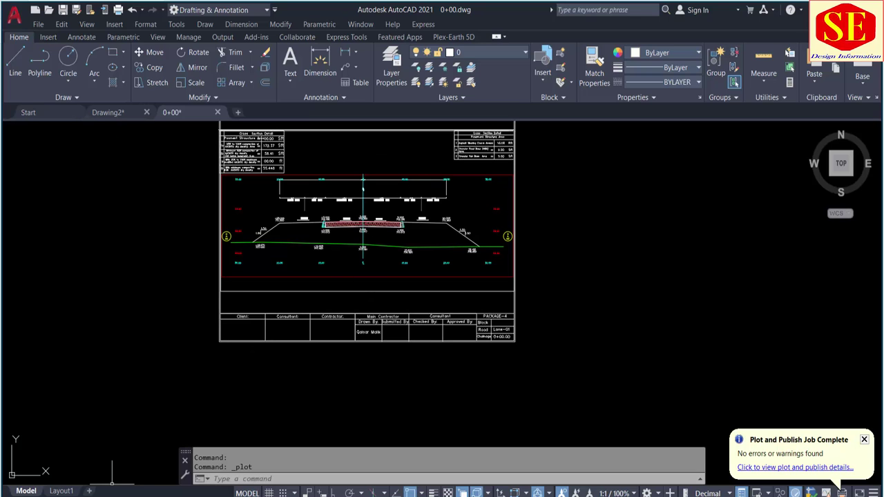
{"action": "left_click", "coordinate": [59, 491]}
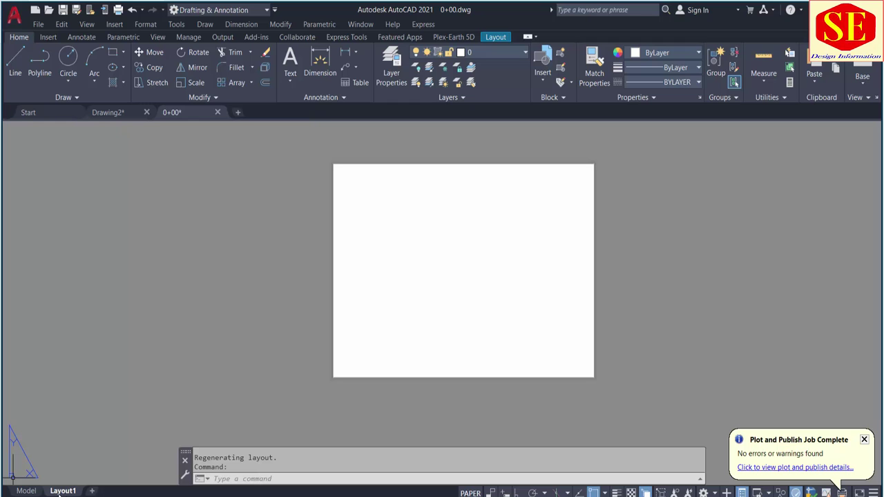
Create new layouts Layout2 and Layout3, then go back to Layout1's tab options
{"action": "left_click", "coordinate": [27, 491]}
{"action": "left_click", "coordinate": [63, 491]}
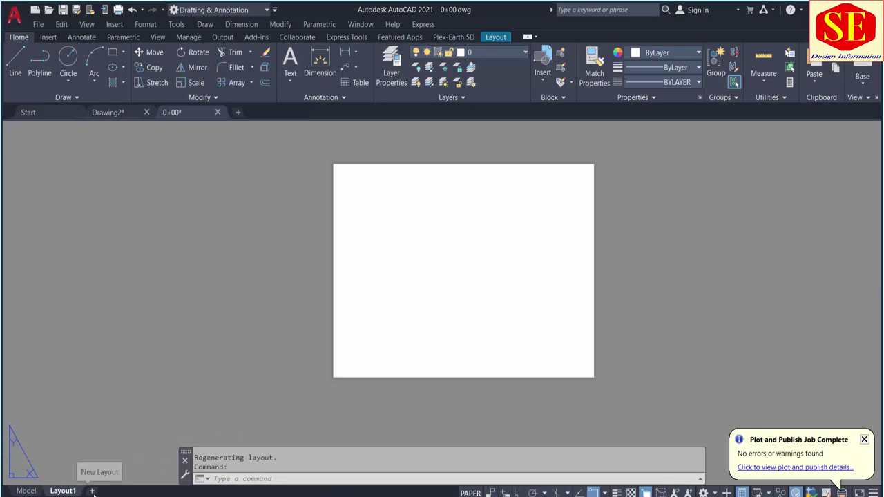
{"action": "left_click", "coordinate": [92, 491]}
{"action": "left_click", "coordinate": [101, 491]}
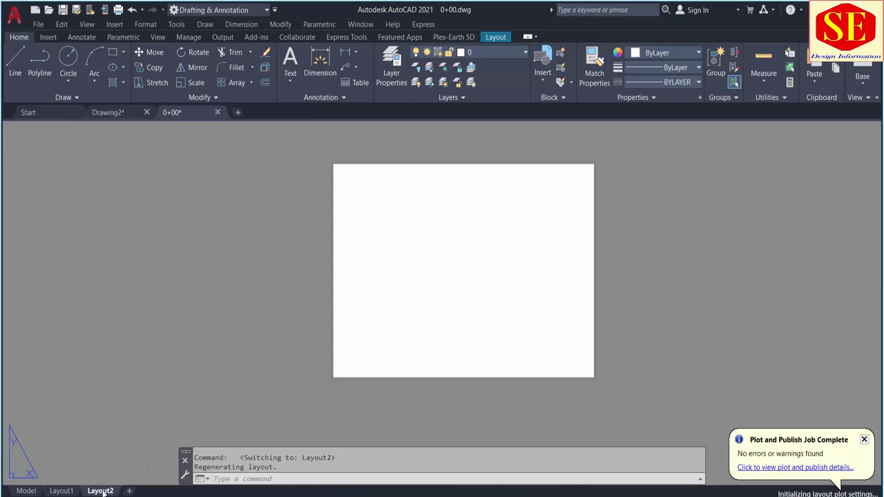
{"action": "left_click", "coordinate": [130, 491]}
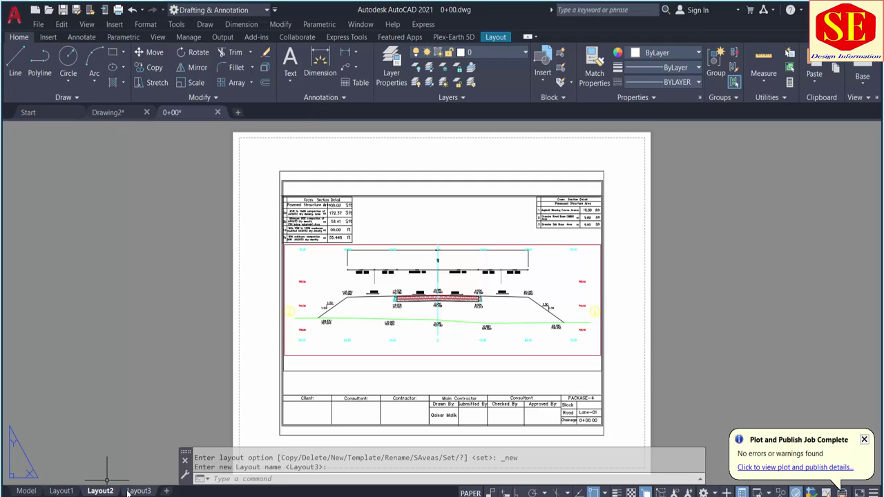
{"action": "left_click", "coordinate": [64, 491]}
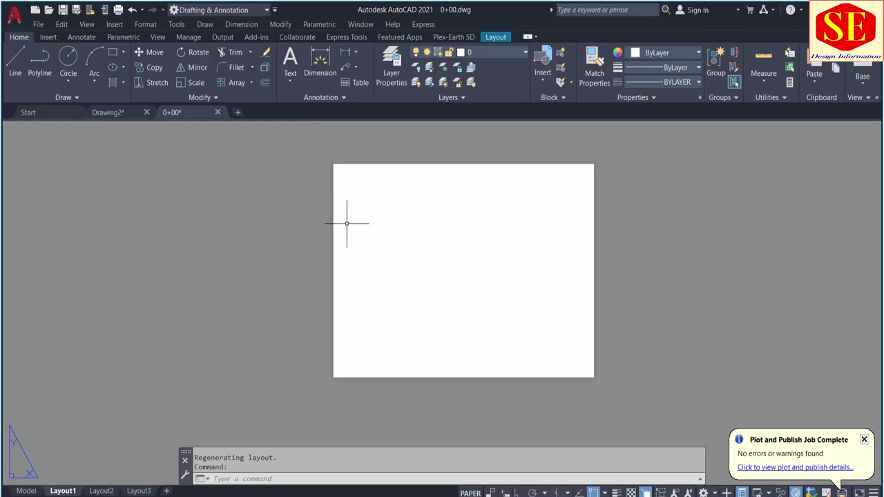
{"action": "right_click", "coordinate": [60, 491]}
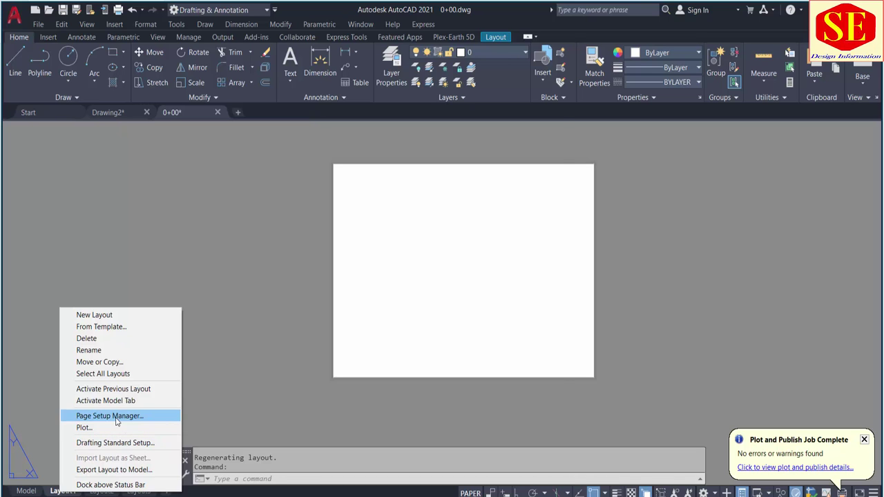
Create a new page setup named A4 in Layout1's Page Setup Manager
{"action": "left_click", "coordinate": [116, 417]}
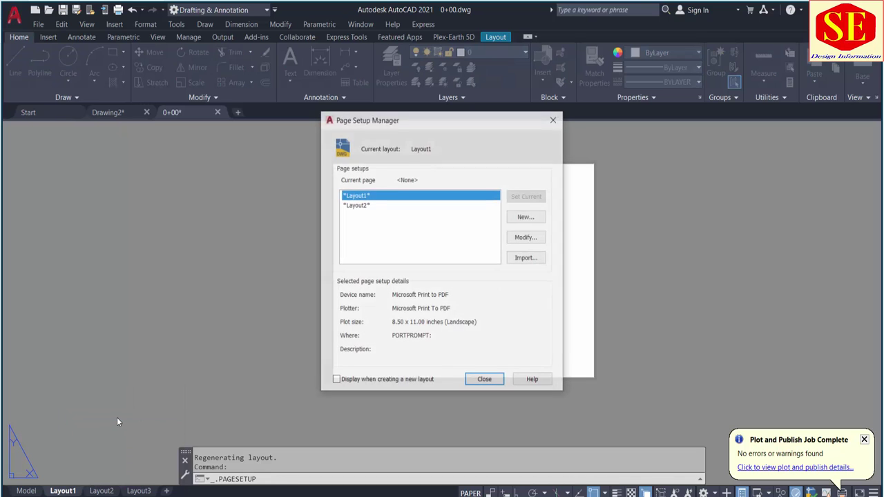
{"action": "left_click", "coordinate": [359, 205]}
{"action": "left_click", "coordinate": [357, 195]}
{"action": "left_click", "coordinate": [358, 205]}
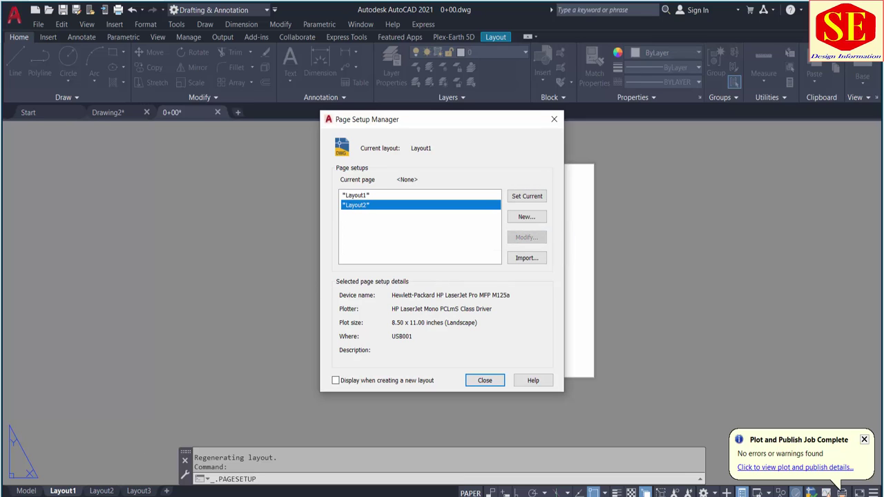
{"action": "left_click", "coordinate": [357, 197]}
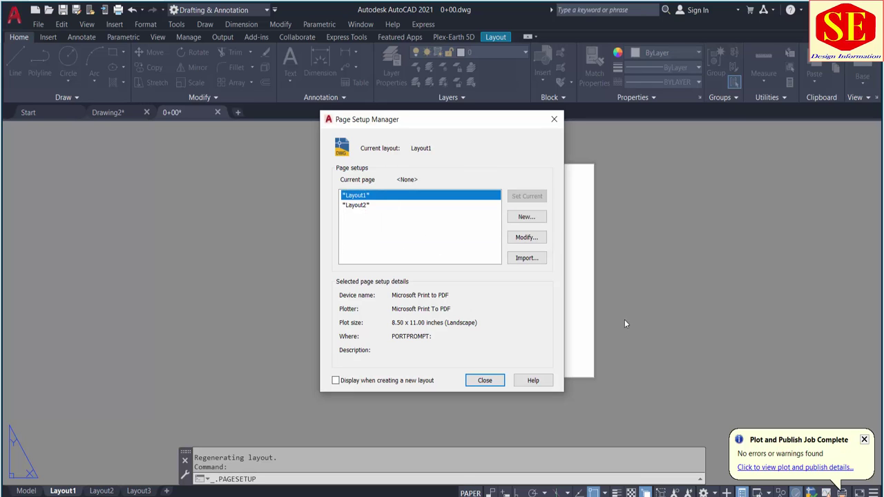
{"action": "left_click", "coordinate": [532, 219]}
{"action": "type", "text": "A4"}
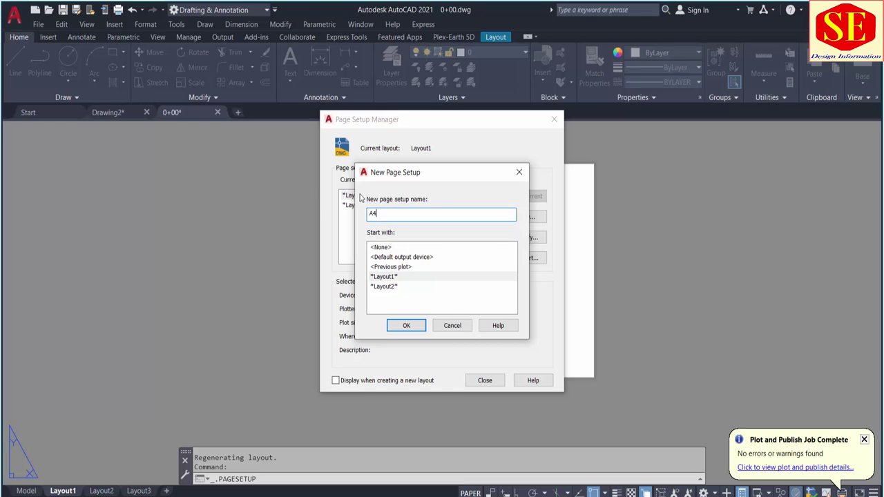
{"action": "left_click", "coordinate": [401, 326]}
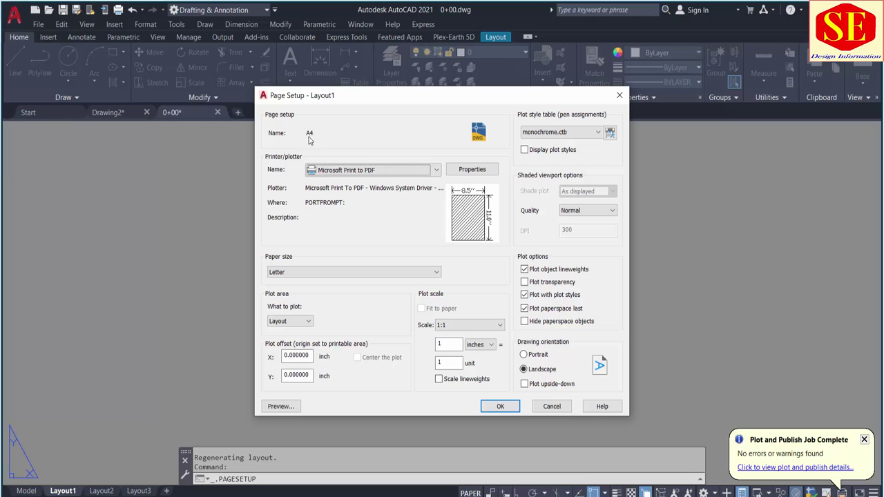
Set A4 to HP LaserJet Pro MFP M125a, monochrome.ctb and A4 paper, and close the manager
{"action": "left_click", "coordinate": [407, 171]}
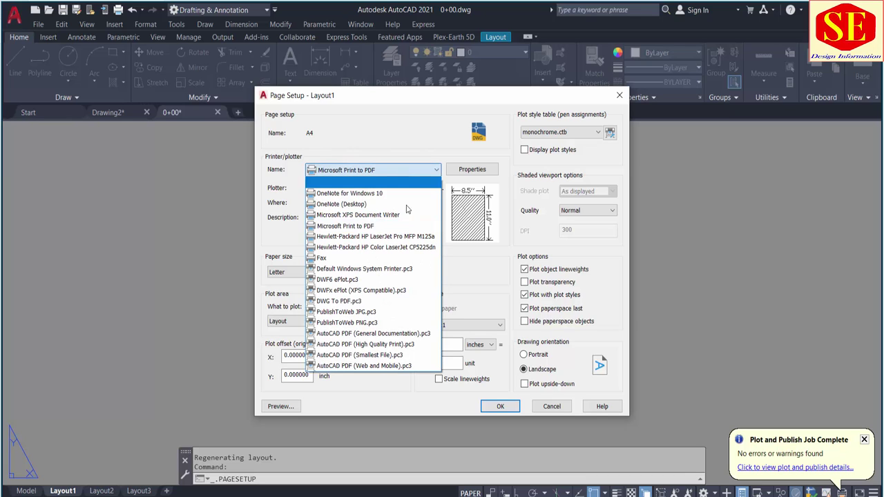
{"action": "left_click", "coordinate": [391, 237]}
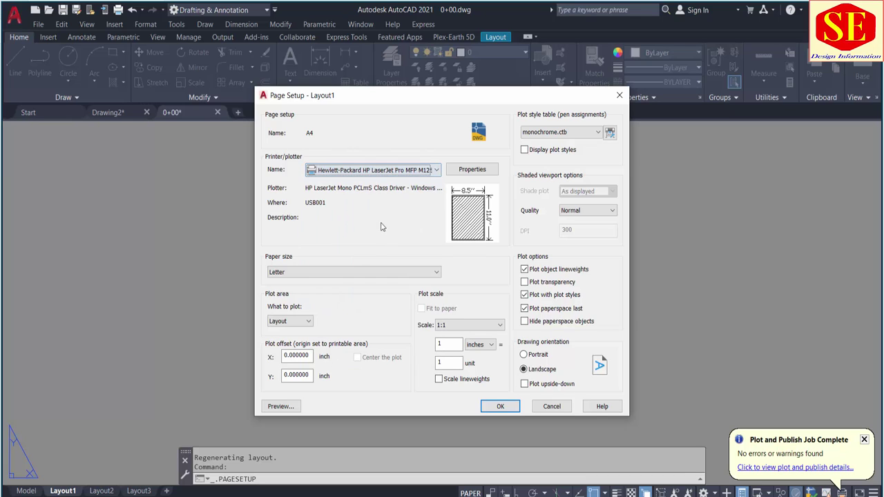
{"action": "left_click", "coordinate": [561, 135]}
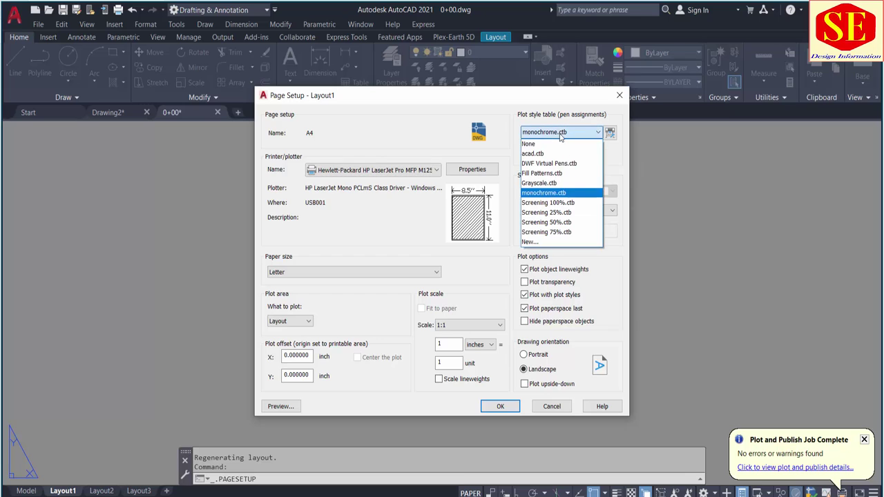
{"action": "left_click", "coordinate": [561, 188]}
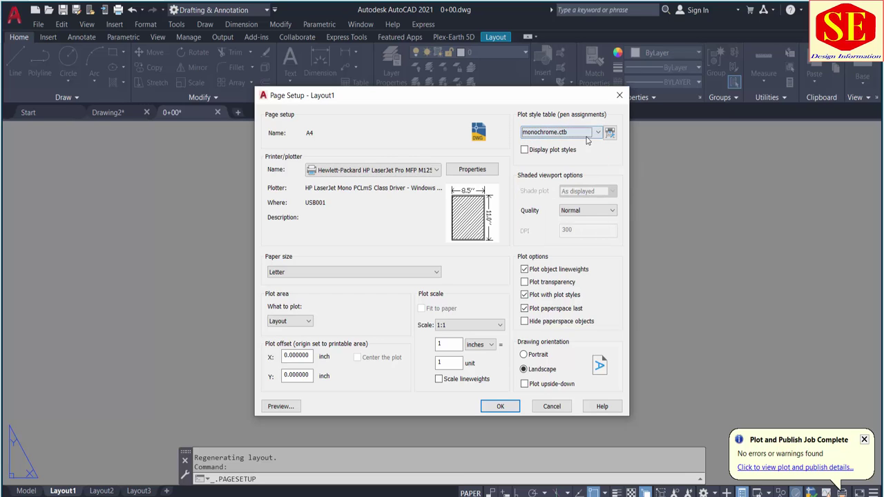
{"action": "left_click", "coordinate": [330, 274]}
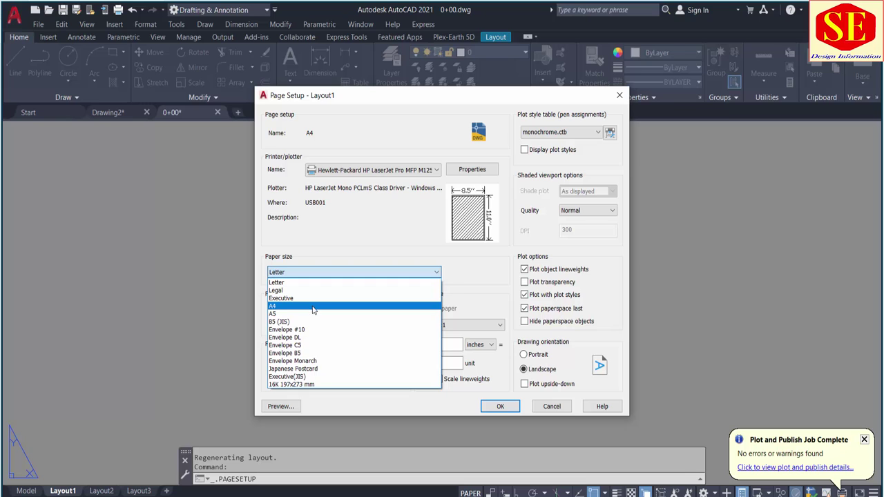
{"action": "left_click", "coordinate": [312, 306]}
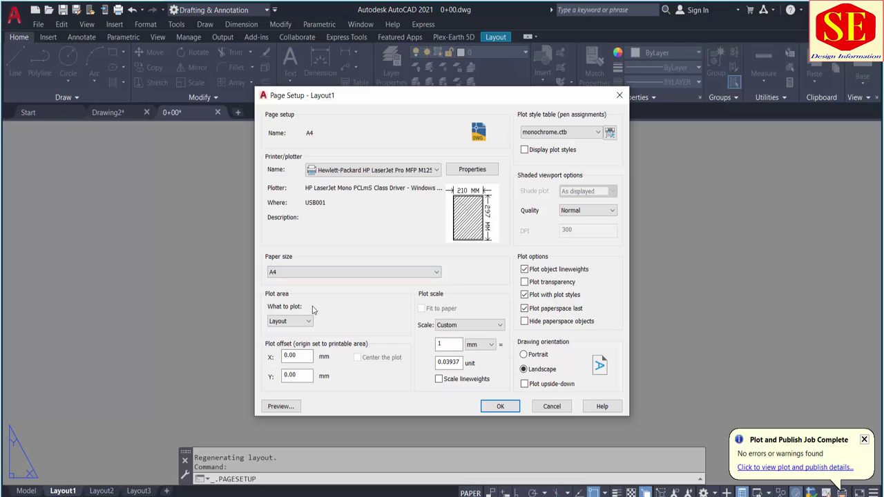
{"action": "left_click", "coordinate": [502, 406]}
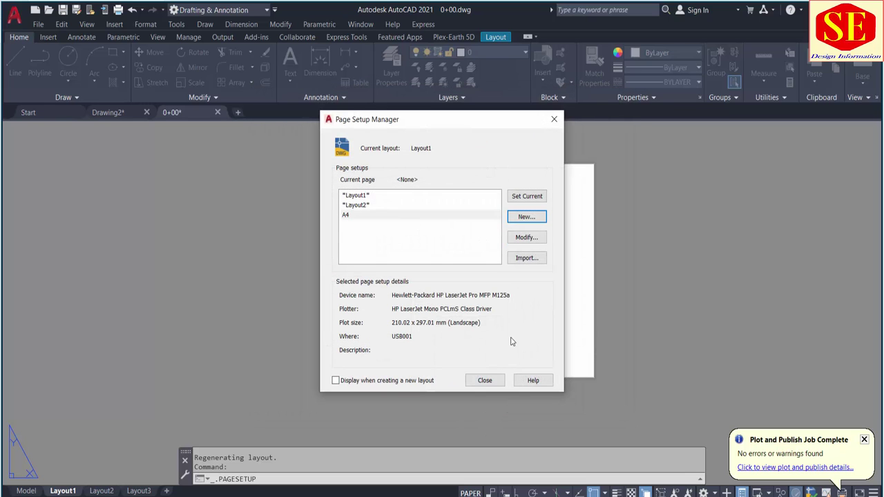
{"action": "left_click", "coordinate": [346, 216]}
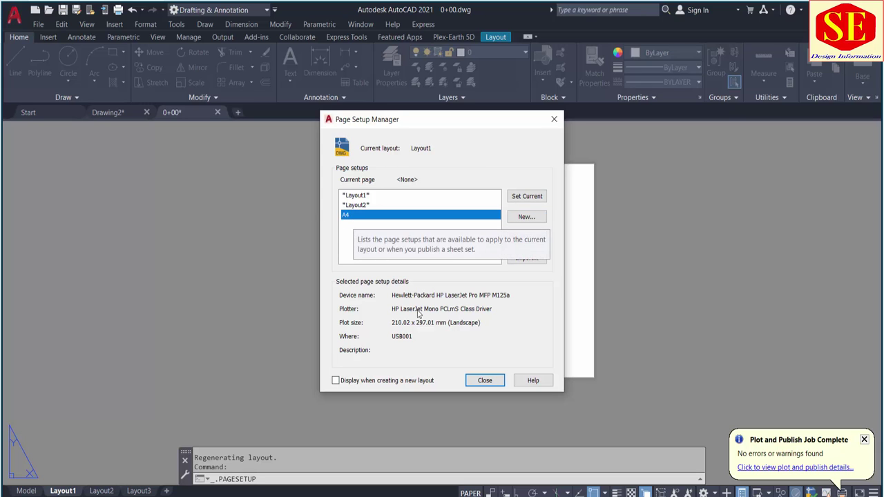
{"action": "left_click", "coordinate": [485, 380]}
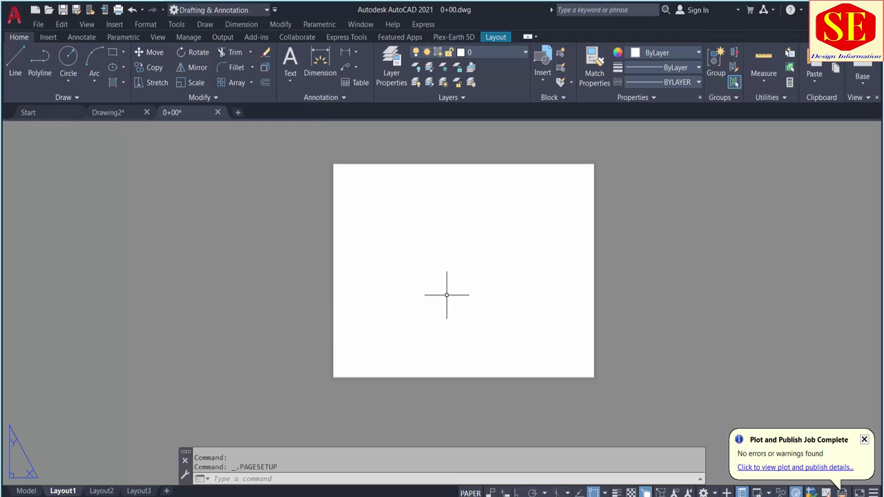
Attach Template.dwg as an external reference at 0,0 with scale 1
{"action": "middle_click_drag", "start_coordinate": [446, 295], "coordinate": [322, 300]}
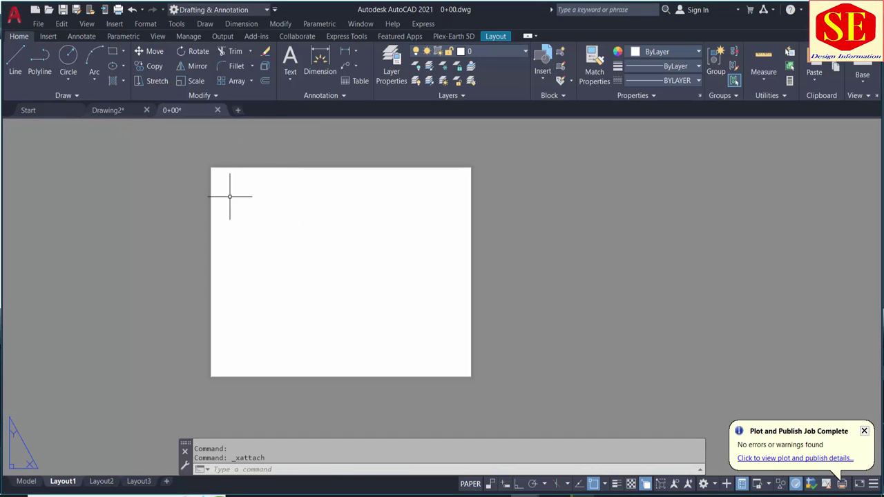
{"action": "left_click", "coordinate": [118, 27]}
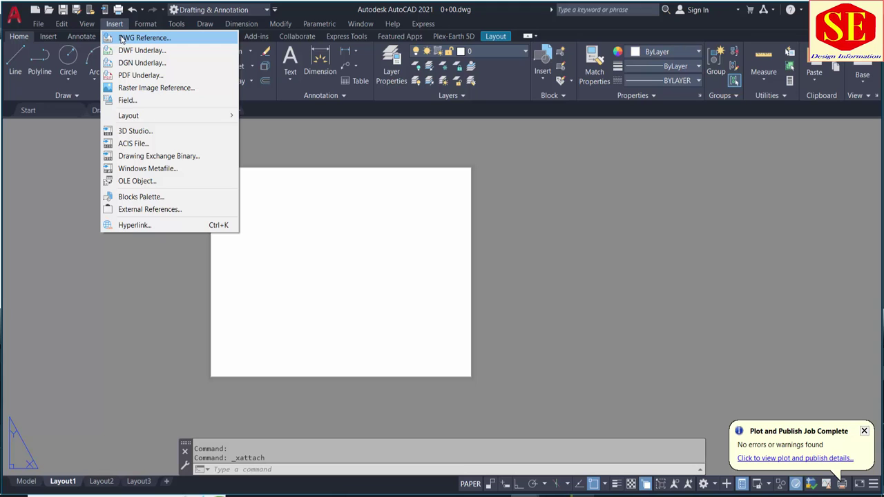
{"action": "left_click", "coordinate": [122, 38]}
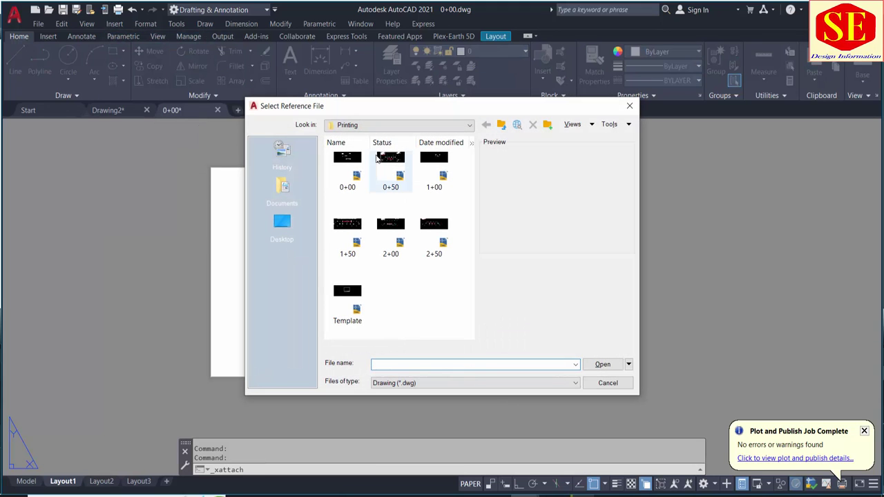
{"action": "left_click", "coordinate": [355, 312]}
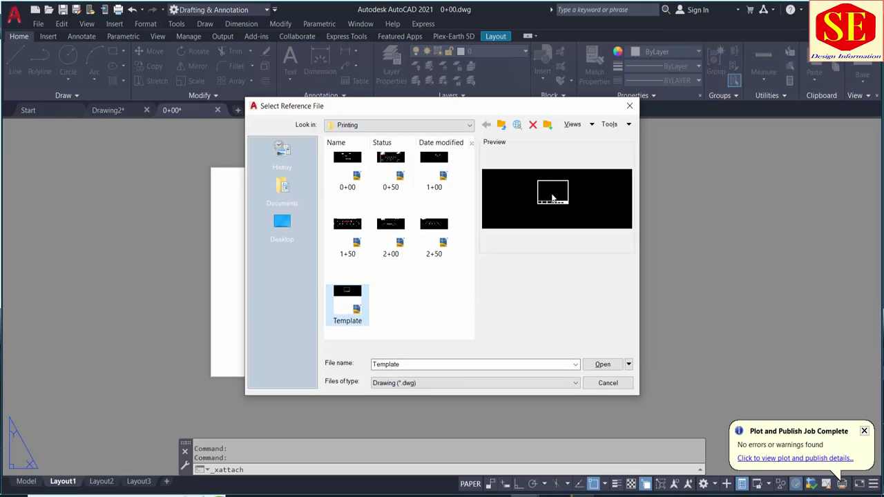
{"action": "left_click", "coordinate": [603, 365]}
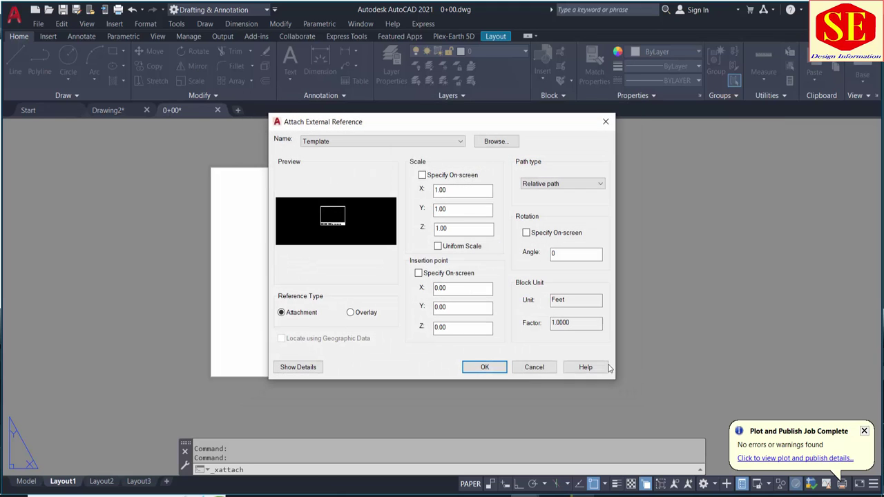
{"action": "left_click", "coordinate": [498, 370]}
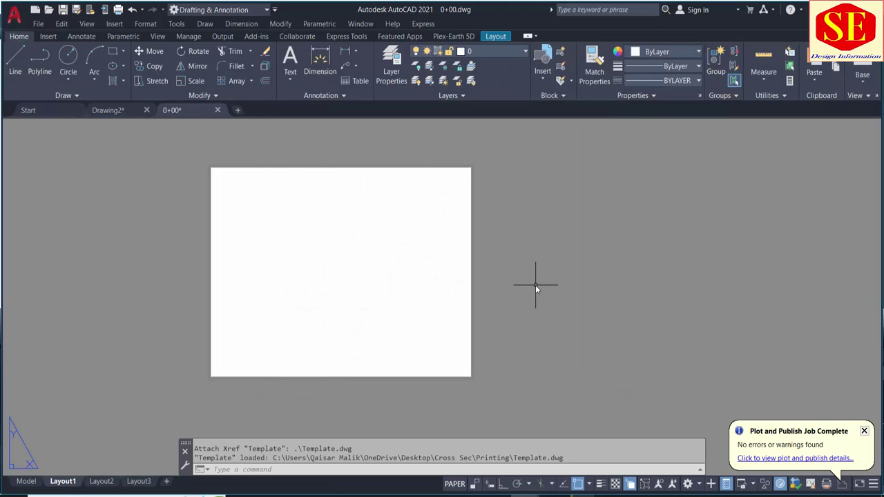
Zoom to extents and pan to centre the sheet and title block in view
{"action": "scroll", "coordinate": [504, 304], "scroll_direction": "down", "scroll_amount": 3}
{"action": "scroll", "coordinate": [504, 304], "scroll_direction": "down", "scroll_amount": 5}
{"action": "left_click", "coordinate": [533, 290]}
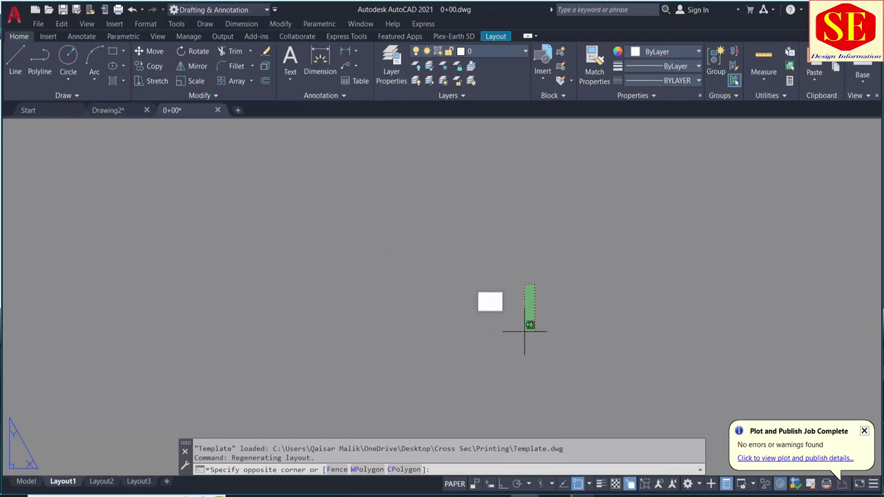
{"action": "left_click", "coordinate": [552, 338]}
{"action": "key", "text": "Escape"}
{"action": "type", "text": "z"}
{"action": "key", "text": "Return"}
{"action": "type", "text": "e"}
{"action": "key", "text": "Return"}
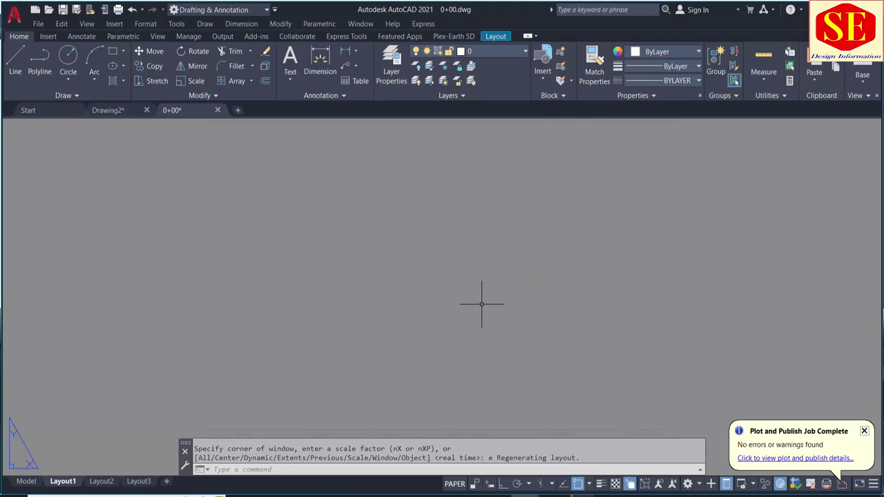
{"action": "scroll", "coordinate": [487, 314], "scroll_direction": "up", "scroll_amount": 4}
{"action": "scroll", "coordinate": [489, 325], "scroll_direction": "up", "scroll_amount": 4}
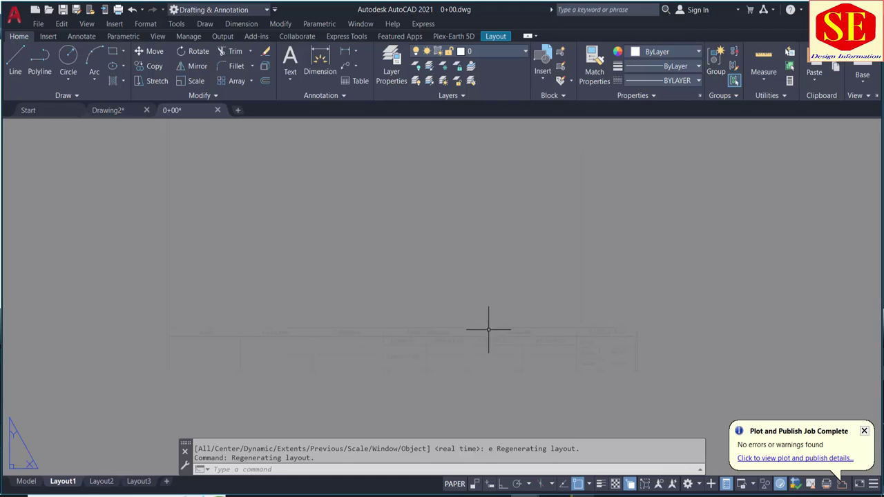
{"action": "middle_click_drag", "start_coordinate": [374, 298], "coordinate": [411, 332]}
{"action": "scroll", "coordinate": [517, 327], "scroll_direction": "up", "scroll_amount": 3}
{"action": "scroll", "coordinate": [626, 287], "scroll_direction": "up", "scroll_amount": 2}
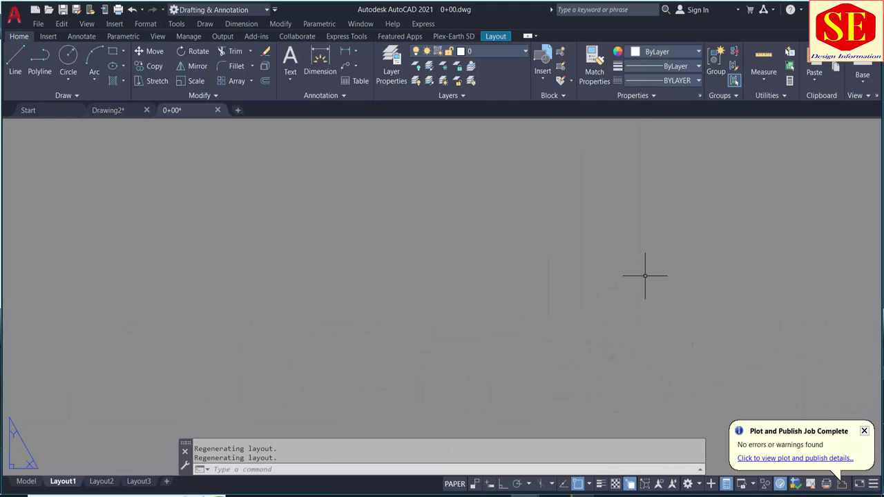
{"action": "scroll", "coordinate": [566, 236], "scroll_direction": "up", "scroll_amount": 3}
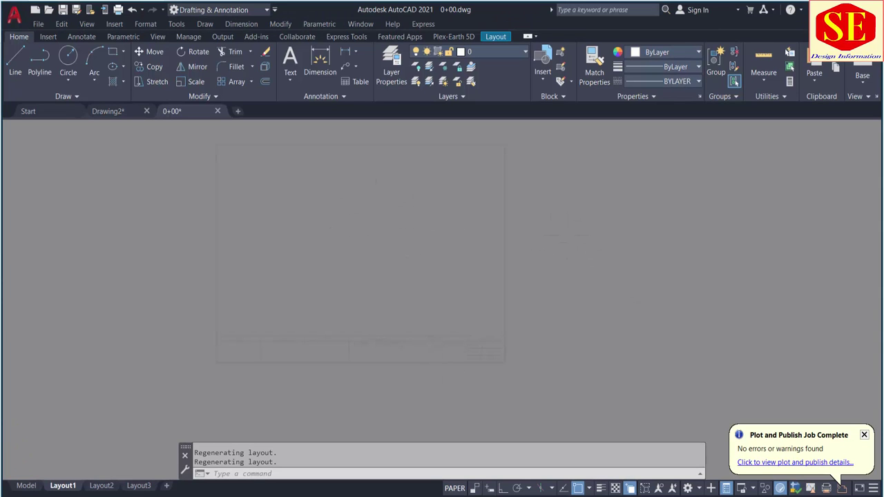
{"action": "middle_click_drag", "start_coordinate": [387, 254], "coordinate": [399, 289]}
Open the A4 page setup for modification from Layout1's Page Setup Manager
{"action": "right_click", "coordinate": [59, 487]}
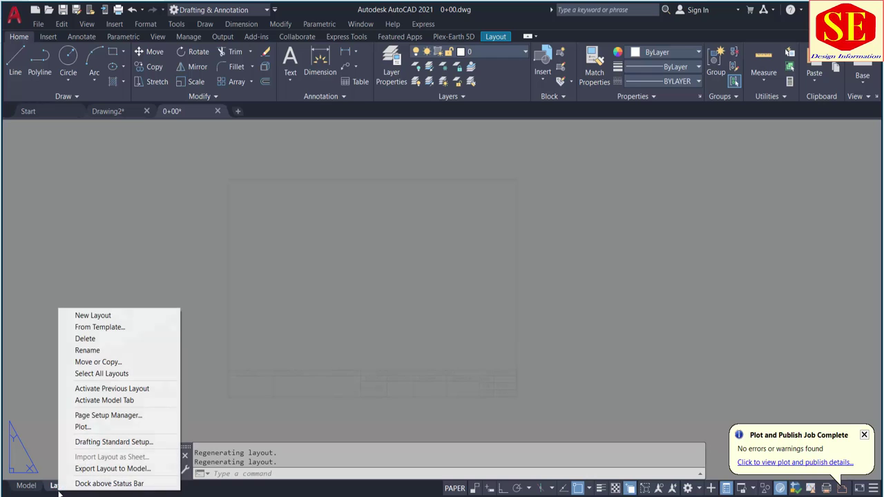
{"action": "left_click", "coordinate": [111, 415]}
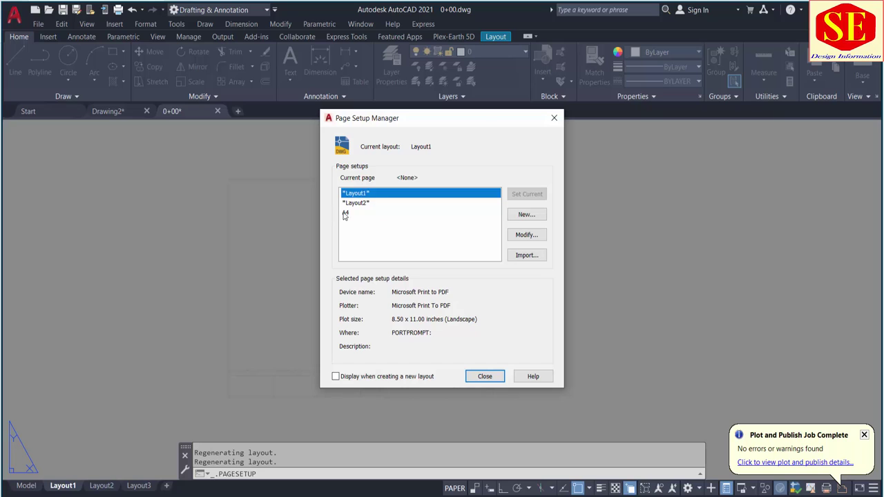
{"action": "left_click", "coordinate": [349, 215]}
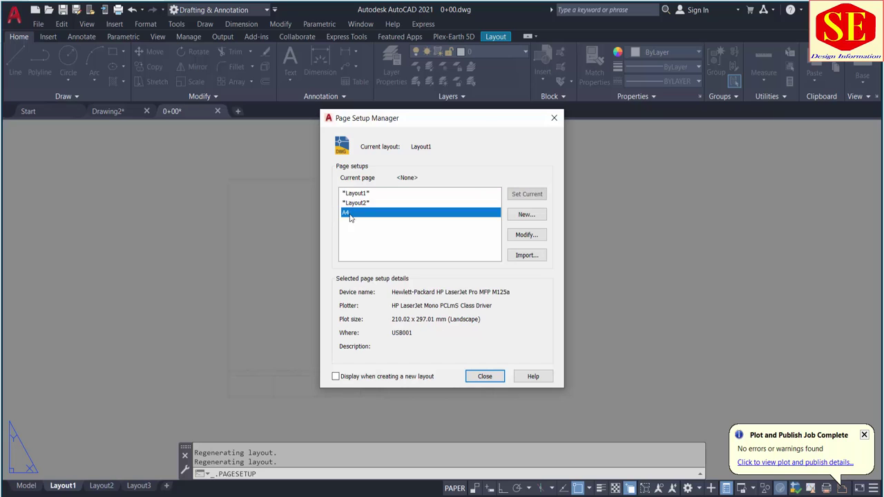
{"action": "left_click", "coordinate": [527, 236]}
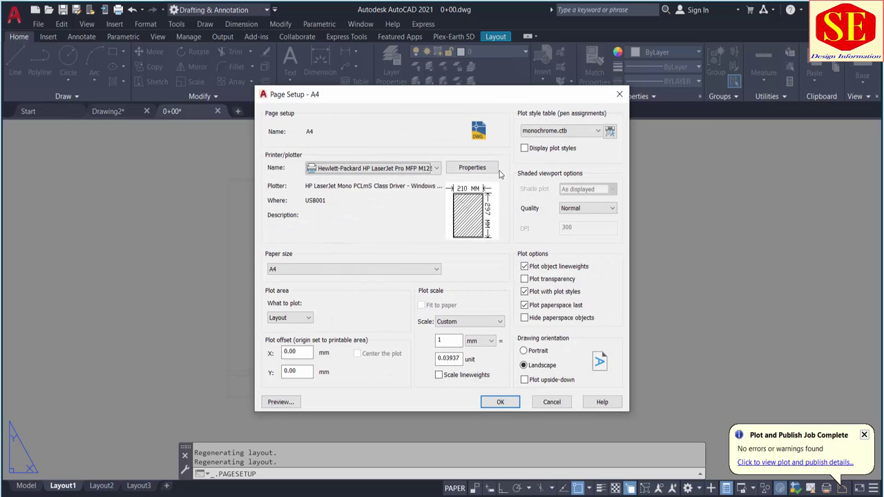
Plot a window around the title block fitted to A4 paper, and set A4 current
{"action": "left_click", "coordinate": [294, 319]}
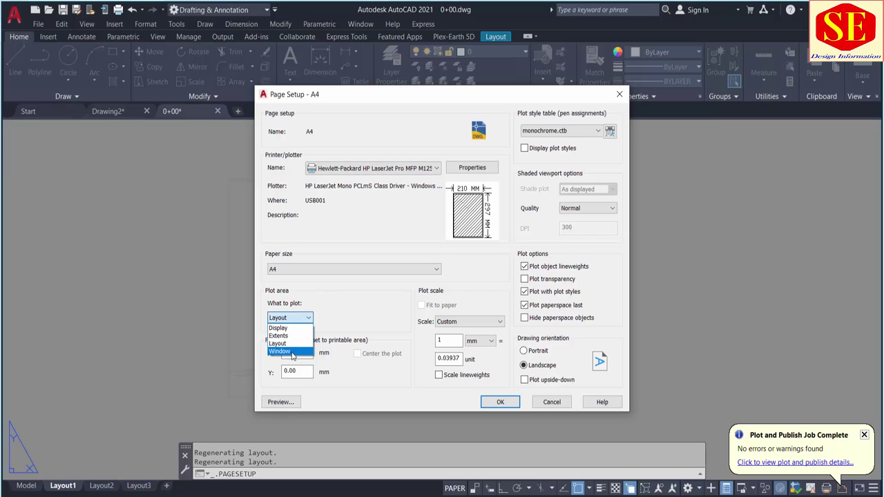
{"action": "left_click", "coordinate": [292, 351]}
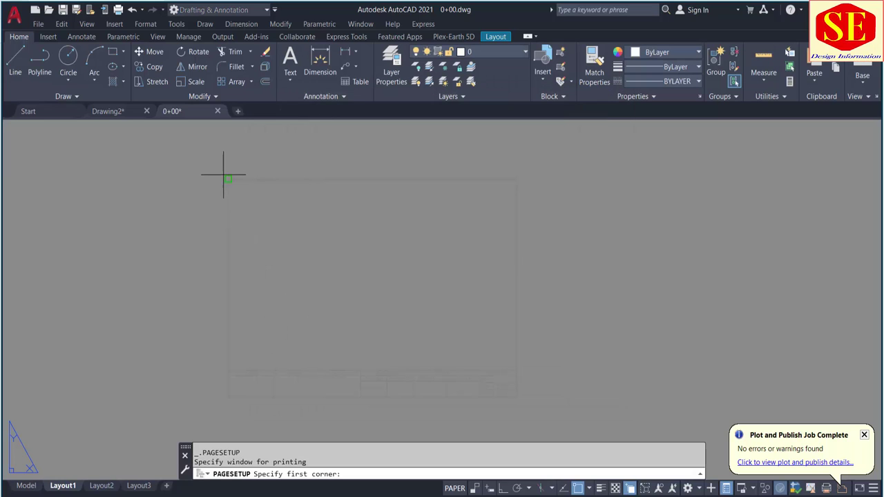
{"action": "left_click", "coordinate": [228, 179]}
{"action": "scroll", "coordinate": [520, 414], "scroll_direction": "up", "scroll_amount": 2}
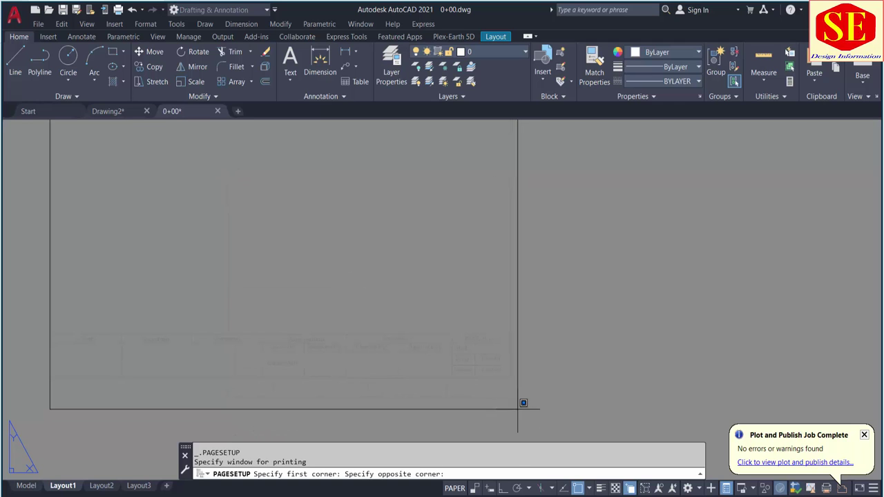
{"action": "scroll", "coordinate": [516, 377], "scroll_direction": "up", "scroll_amount": 2}
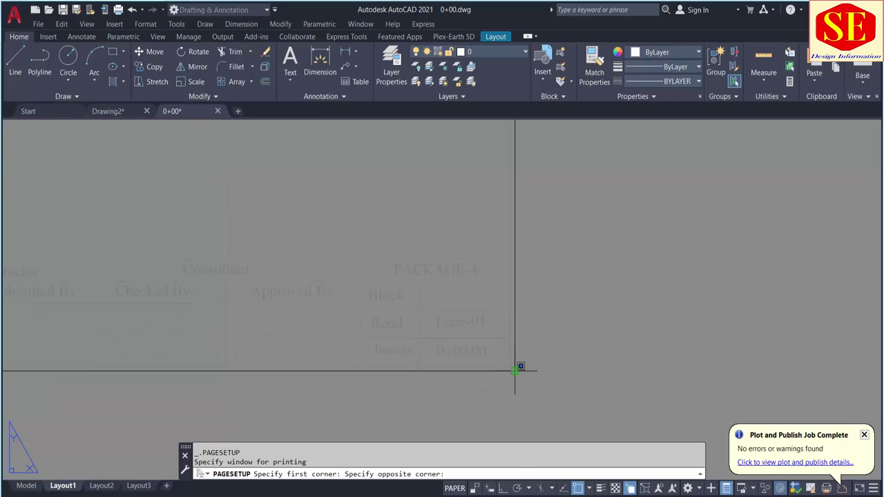
{"action": "left_click", "coordinate": [514, 371]}
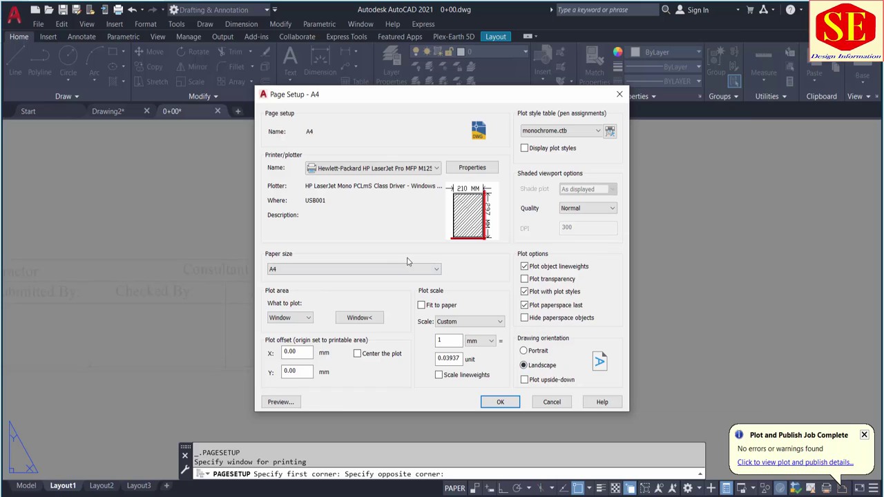
{"action": "left_click", "coordinate": [422, 305]}
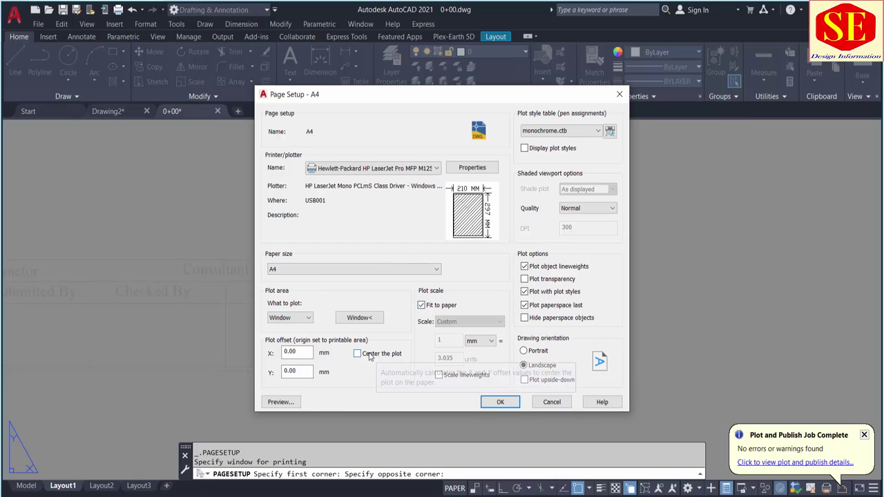
{"action": "left_click", "coordinate": [500, 402]}
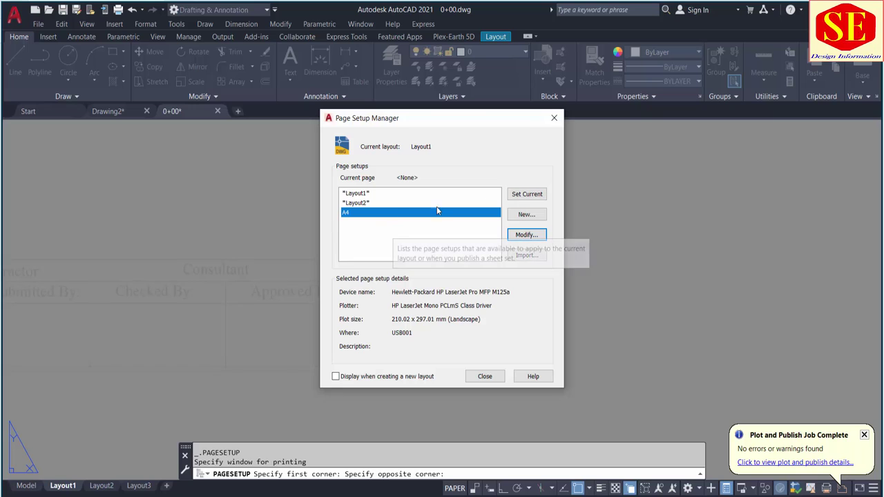
{"action": "left_click", "coordinate": [526, 197]}
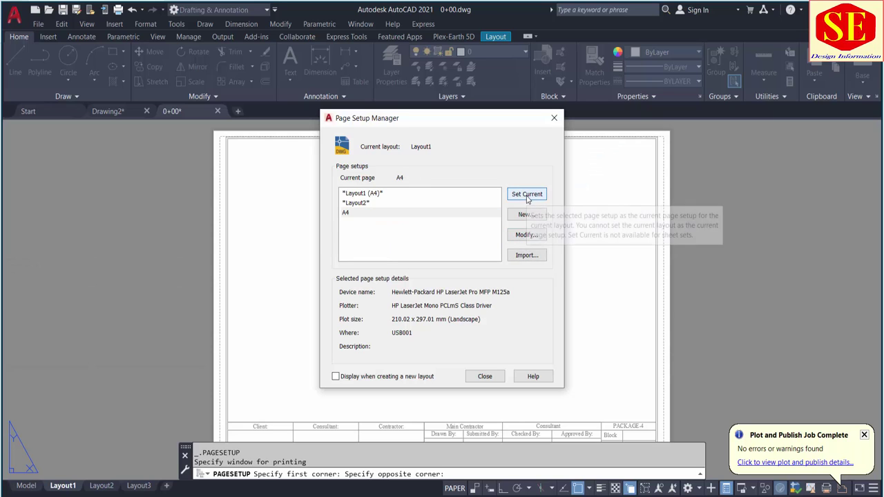
Close the Page Setup Manager, check the cross-section in model space, and return to Layout1
{"action": "left_click", "coordinate": [485, 376]}
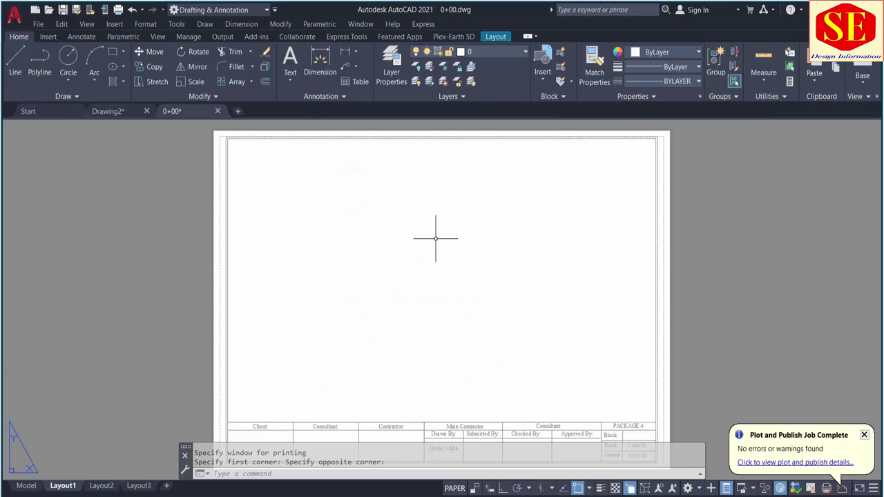
{"action": "scroll", "coordinate": [434, 237], "scroll_direction": "down", "scroll_amount": 2}
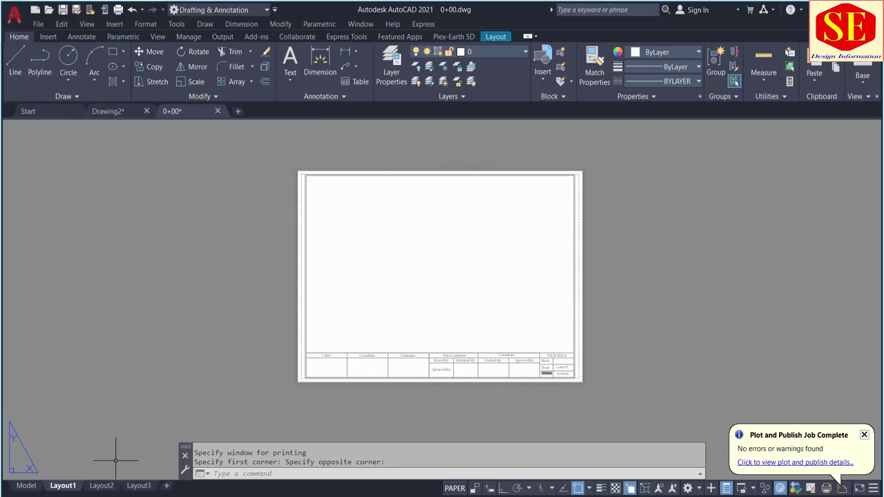
{"action": "left_click", "coordinate": [26, 485]}
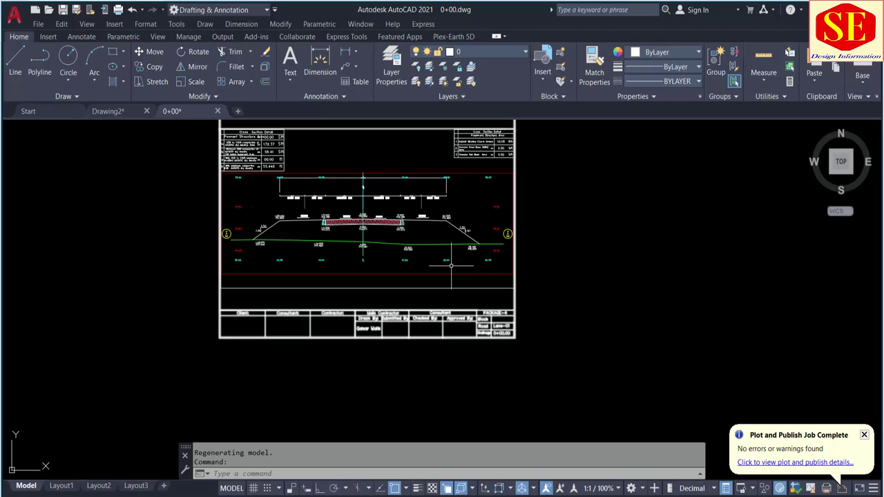
{"action": "middle_click_drag", "start_coordinate": [361, 183], "coordinate": [350, 226]}
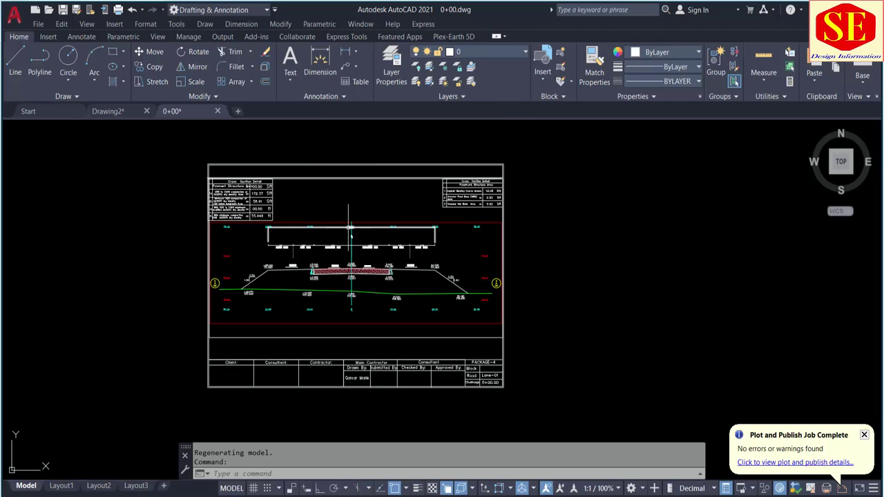
{"action": "left_click", "coordinate": [61, 486]}
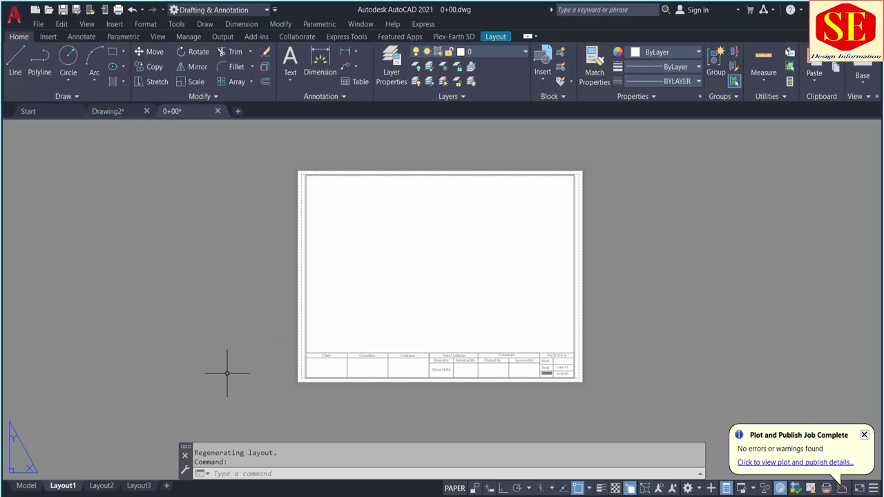
Rename Layout1 to A4 and switch to the Layout2 sheet
{"action": "right_click", "coordinate": [65, 485]}
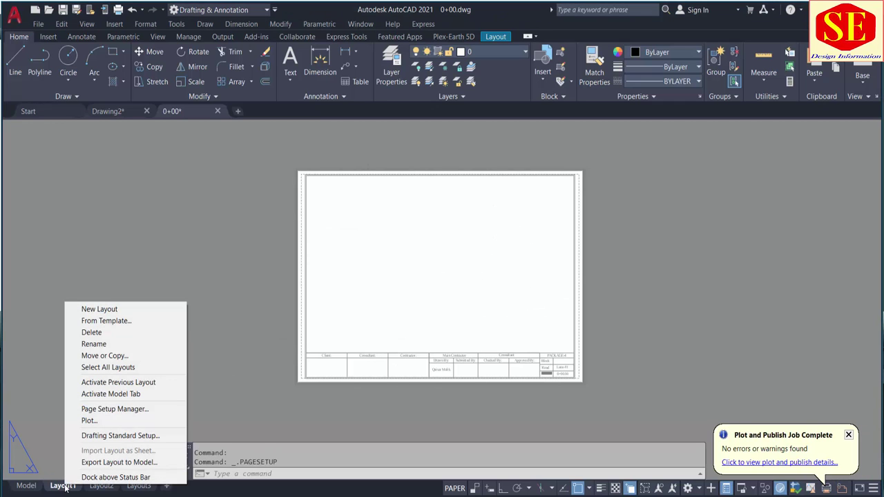
{"action": "left_click", "coordinate": [113, 344]}
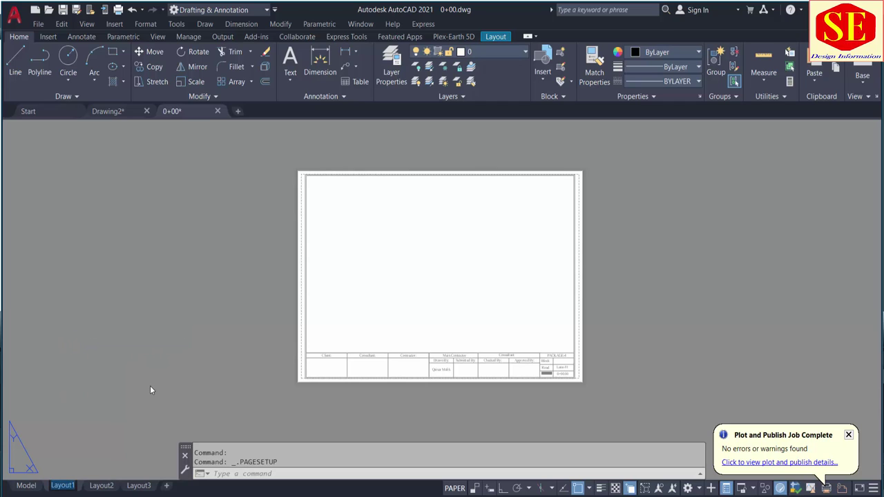
{"action": "type", "text": "A4"}
{"action": "key", "text": "Return"}
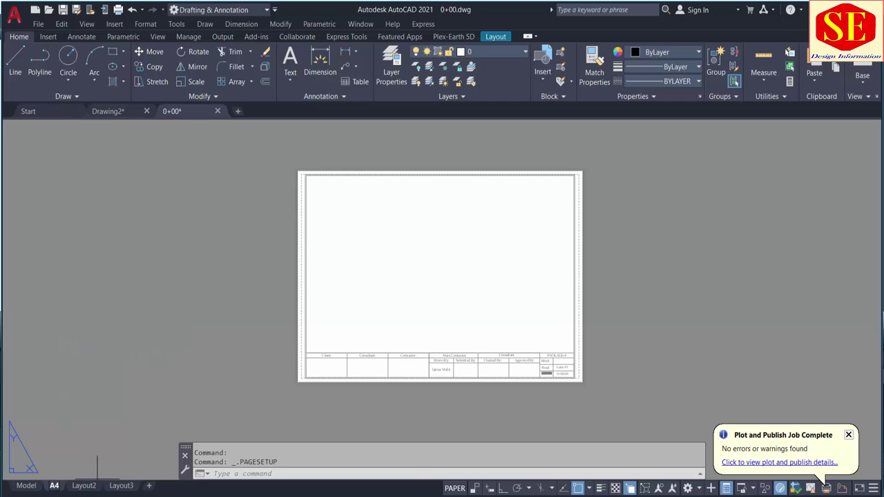
{"action": "left_click", "coordinate": [92, 478]}
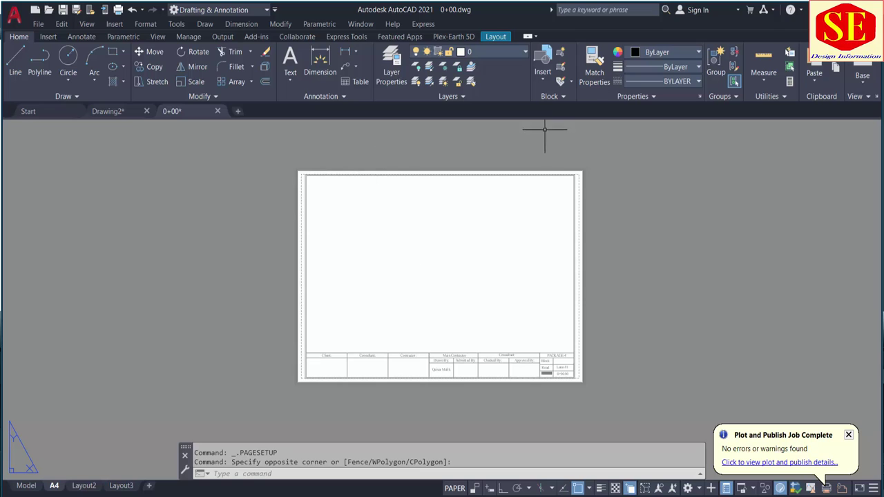
{"action": "left_click", "coordinate": [87, 489]}
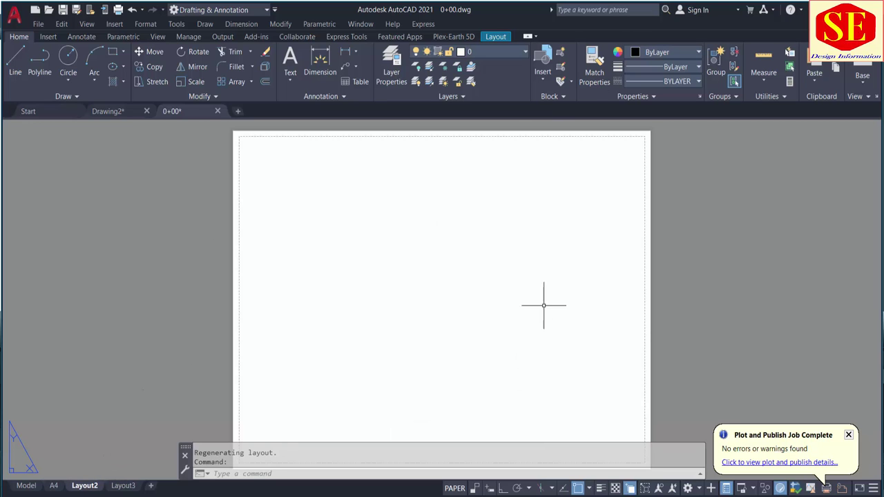
Create a new page setup named A3 from Layout2's Page Setup Manager
{"action": "right_click", "coordinate": [89, 488]}
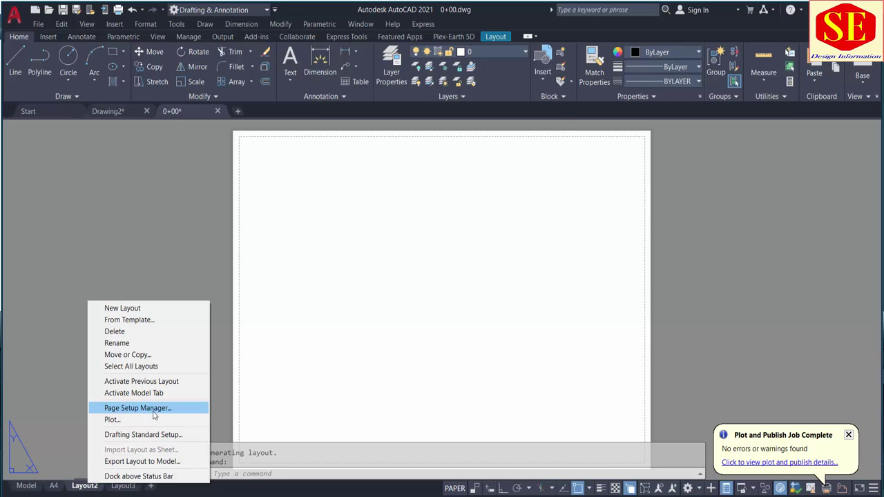
{"action": "left_click", "coordinate": [138, 408]}
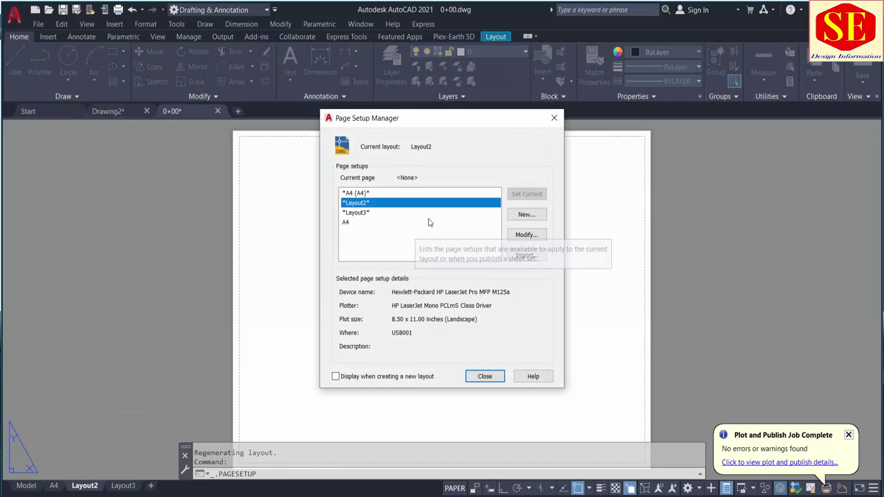
{"action": "left_click", "coordinate": [526, 215]}
{"action": "type", "text": "A3"}
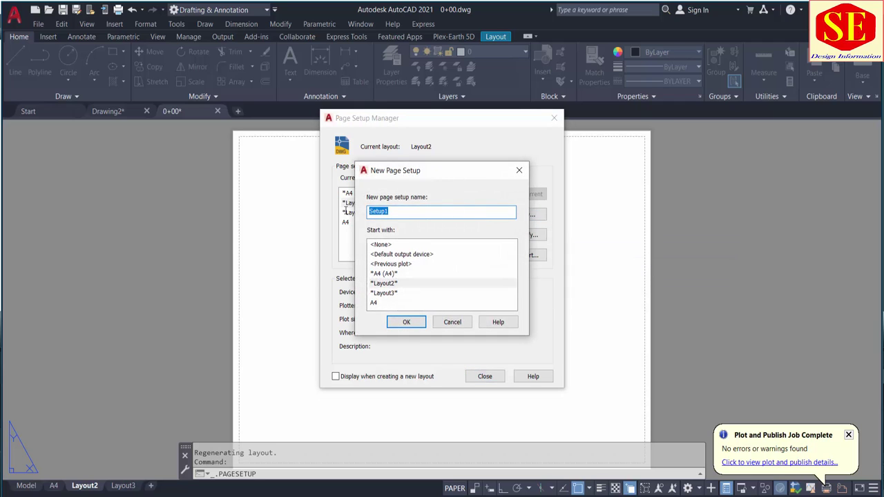
{"action": "left_click", "coordinate": [409, 321]}
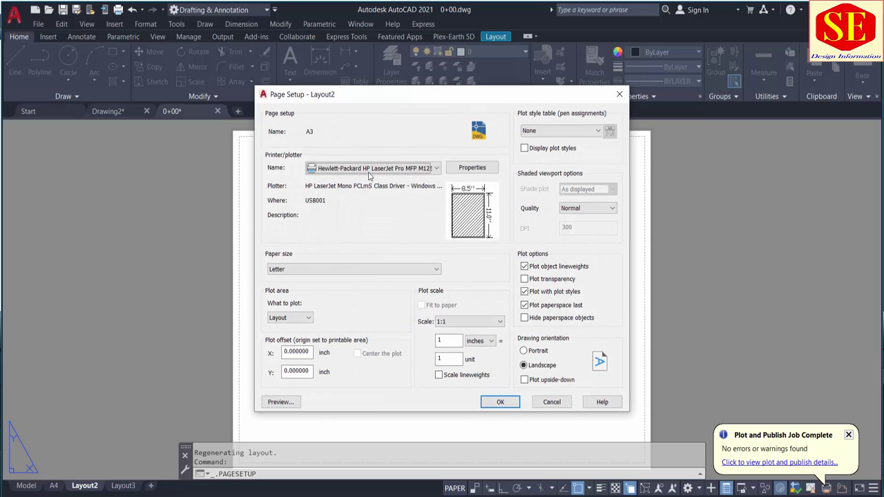
Set A3 to print on HP Color LaserJet CP5225dn with monochrome.ctb, then close the manager
{"action": "left_click", "coordinate": [372, 170]}
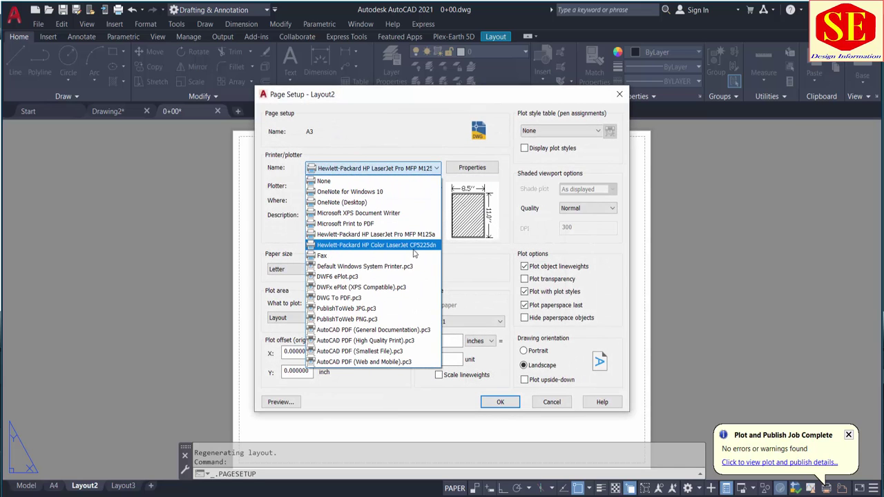
{"action": "left_click", "coordinate": [398, 250]}
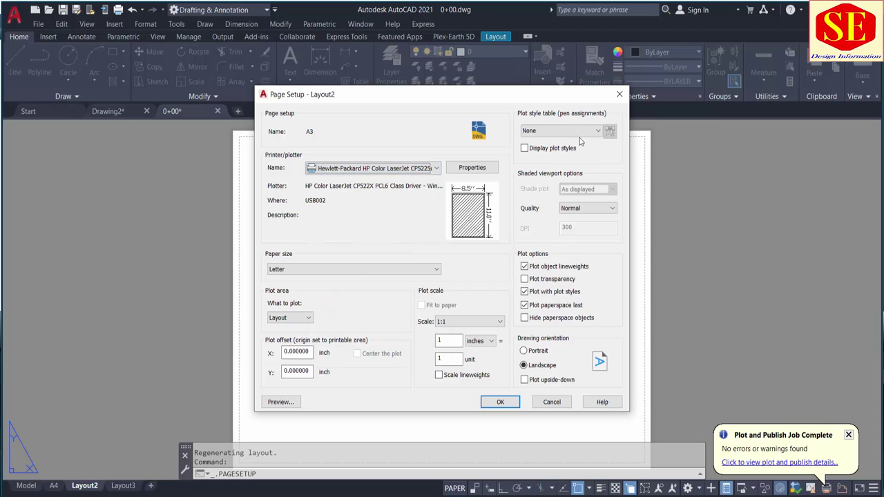
{"action": "left_click", "coordinate": [559, 130]}
{"action": "left_click", "coordinate": [560, 193]}
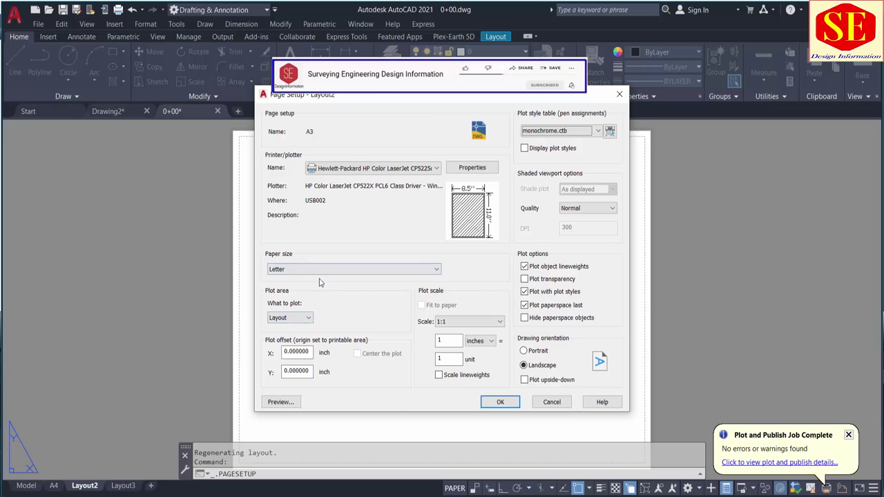
{"action": "left_click", "coordinate": [502, 402]}
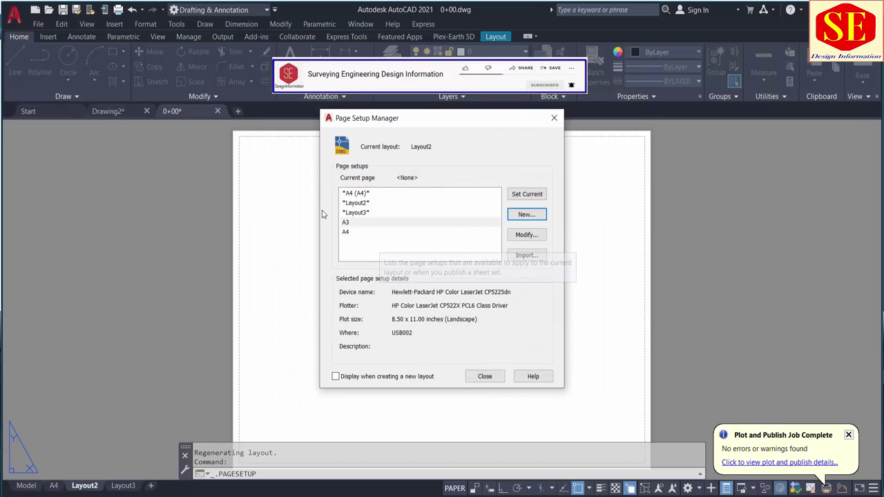
{"action": "left_click", "coordinate": [343, 222]}
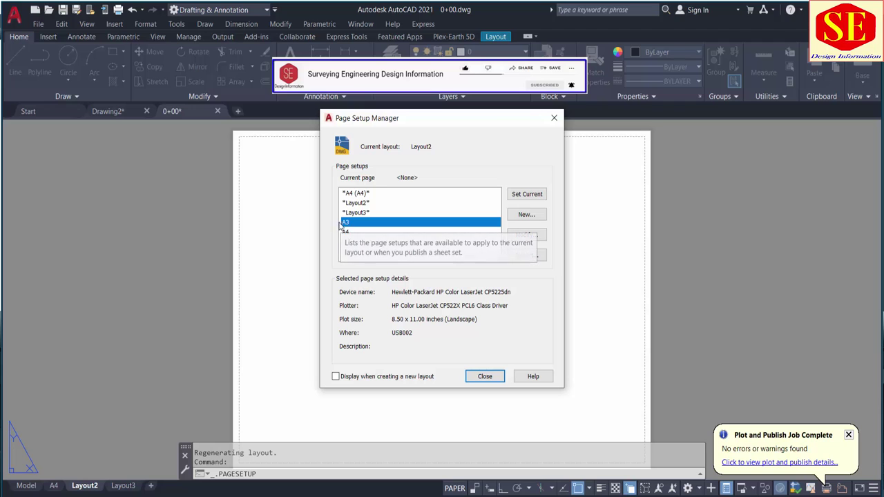
{"action": "left_click", "coordinate": [485, 376]}
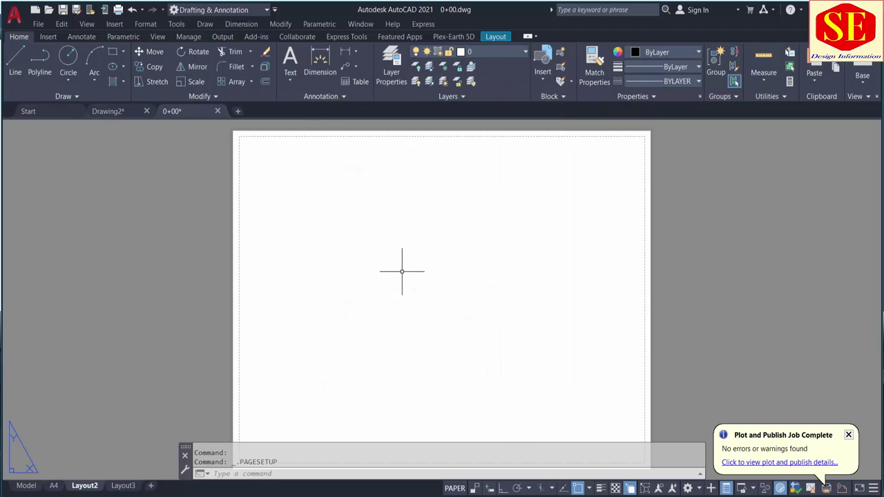
Attach Template.dwg to Layout2 as an external reference and zoom to its extents
{"action": "left_click", "coordinate": [110, 28]}
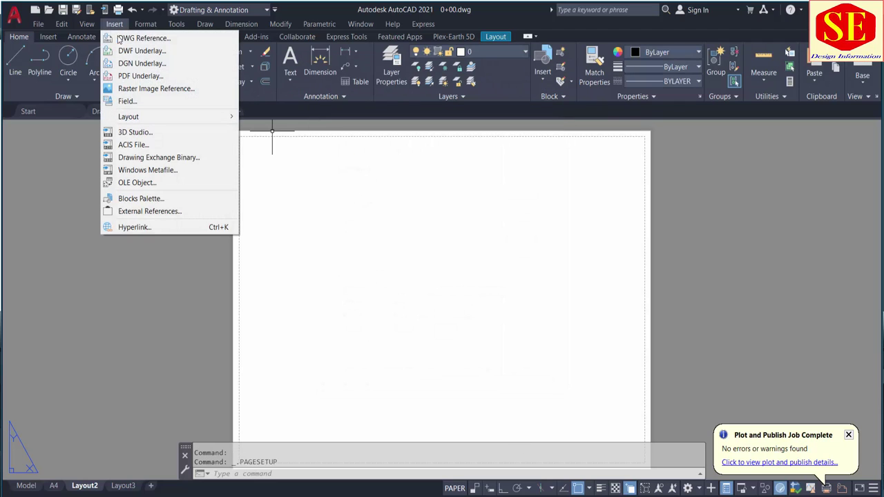
{"action": "left_click", "coordinate": [131, 38]}
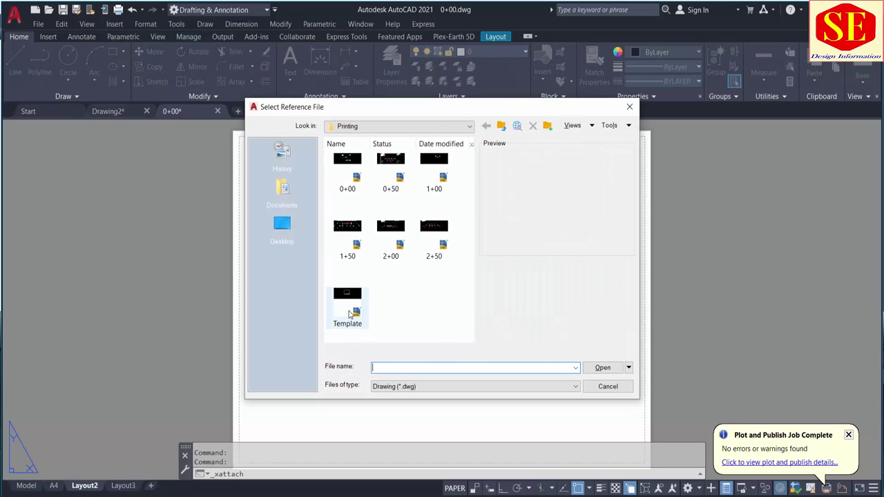
{"action": "left_click", "coordinate": [349, 314]}
{"action": "left_click", "coordinate": [601, 368]}
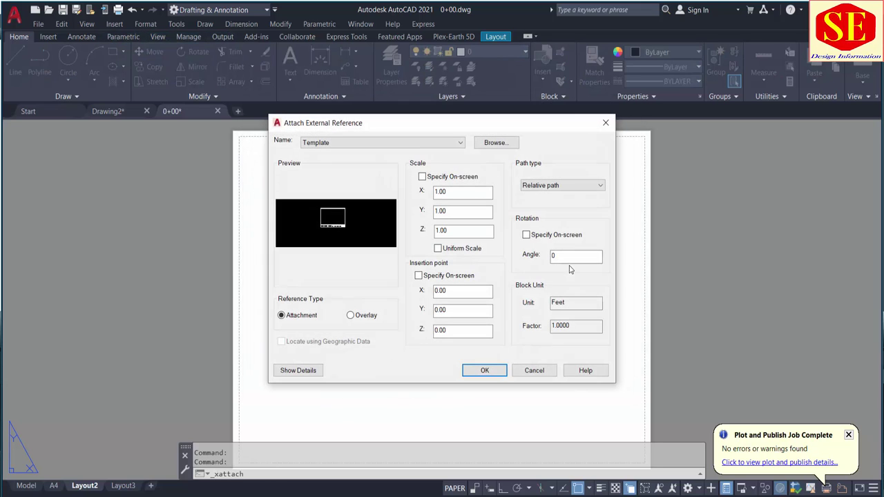
{"action": "left_click", "coordinate": [483, 371]}
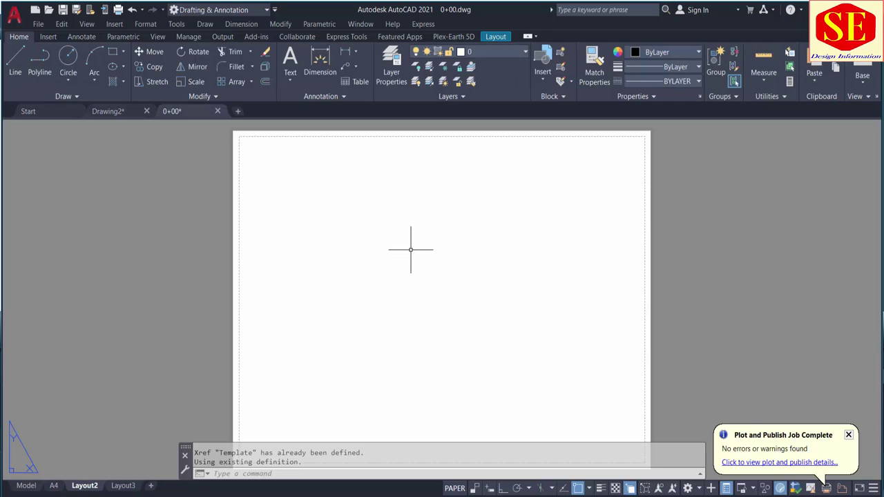
{"action": "type", "text": "z"}
{"action": "key", "text": "Return"}
{"action": "type", "text": "e"}
{"action": "key", "text": "Return"}
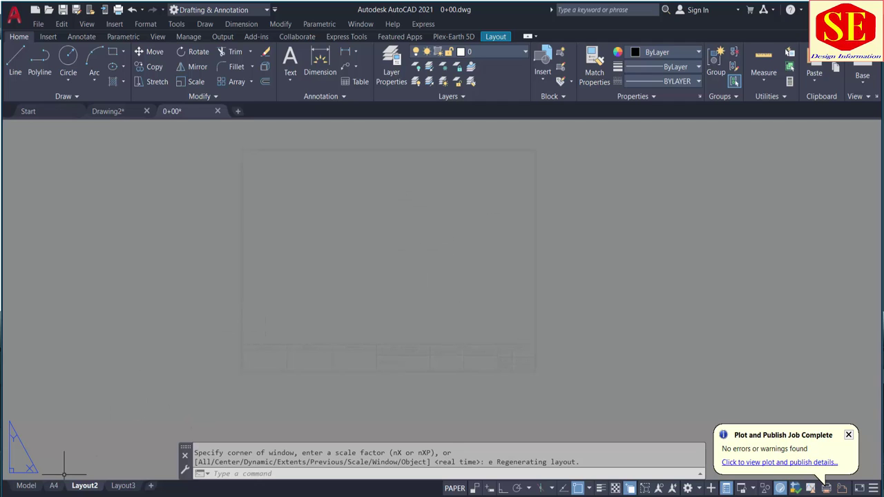
Open the A3 page setup for editing and set its paper size to A3
{"action": "right_click", "coordinate": [82, 487]}
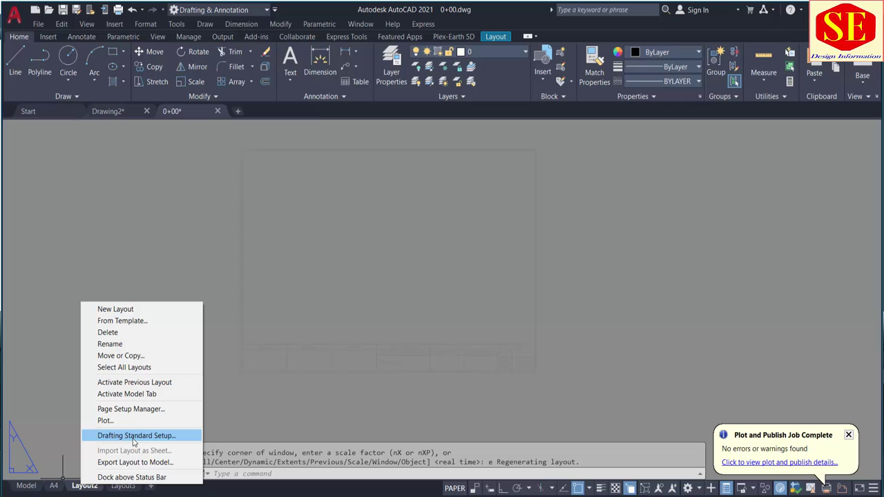
{"action": "right_click", "coordinate": [81, 489]}
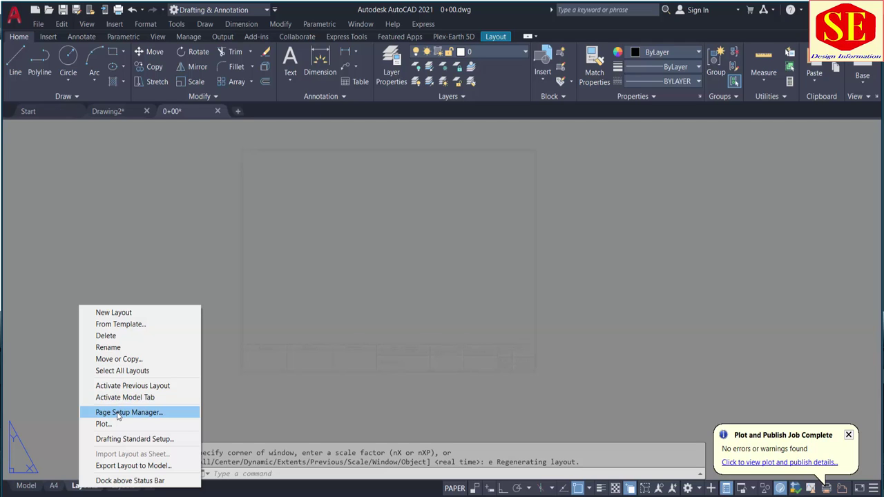
{"action": "left_click", "coordinate": [117, 412]}
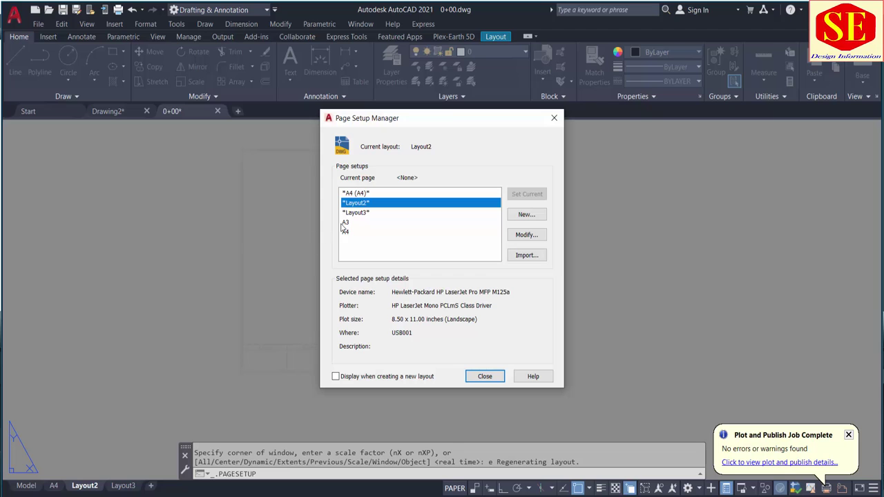
{"action": "left_click", "coordinate": [343, 224]}
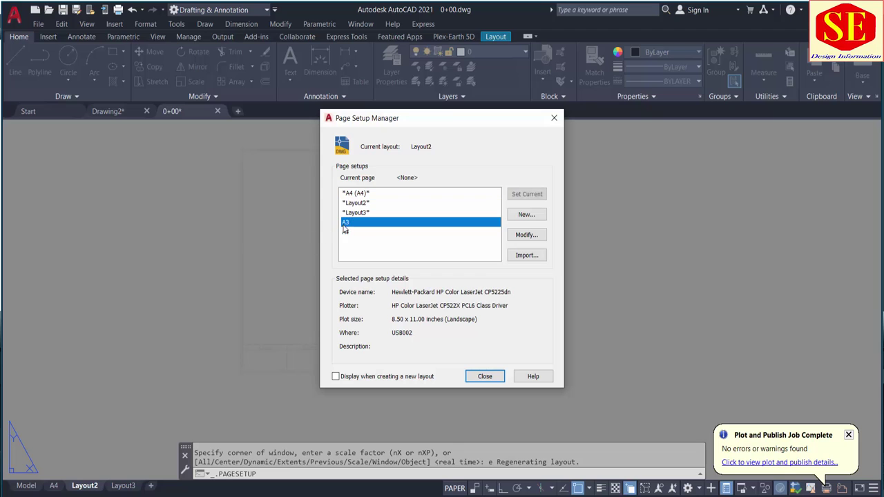
{"action": "left_click", "coordinate": [537, 235]}
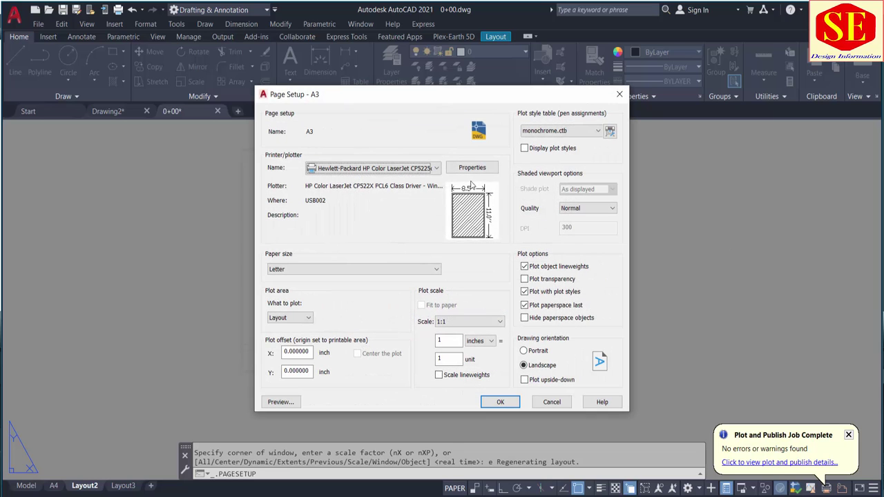
{"action": "left_click", "coordinate": [338, 273]}
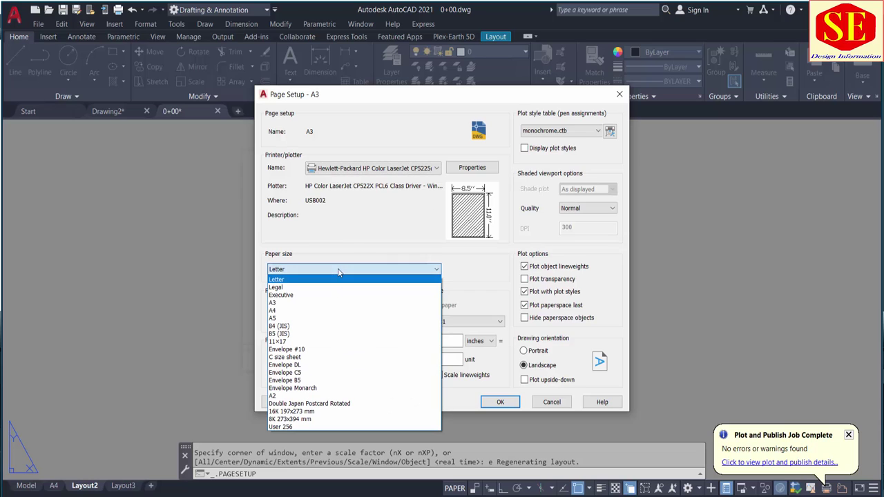
{"action": "left_click", "coordinate": [301, 304]}
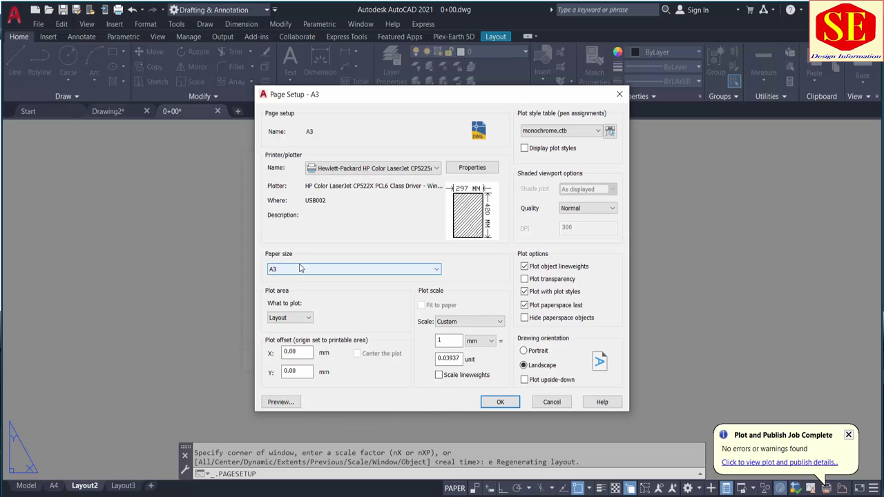
Plot a window around the title-block frame, fitted to paper and centred
{"action": "left_click", "coordinate": [292, 323]}
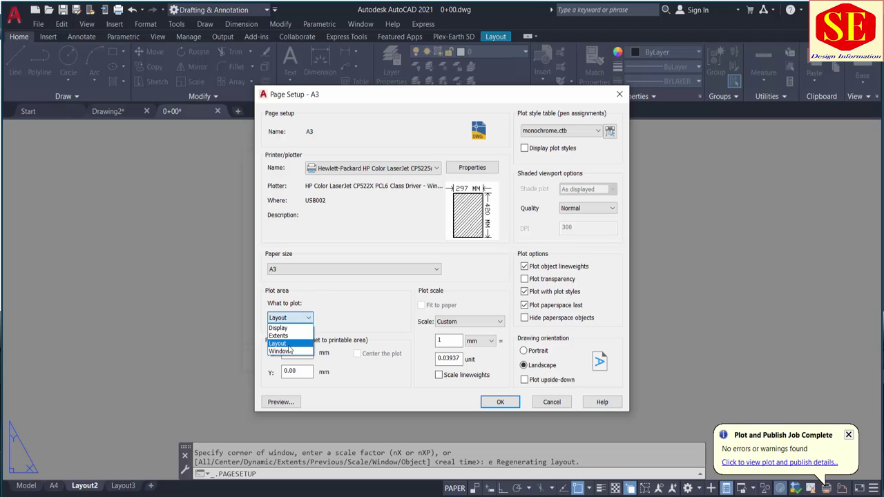
{"action": "left_click", "coordinate": [289, 351]}
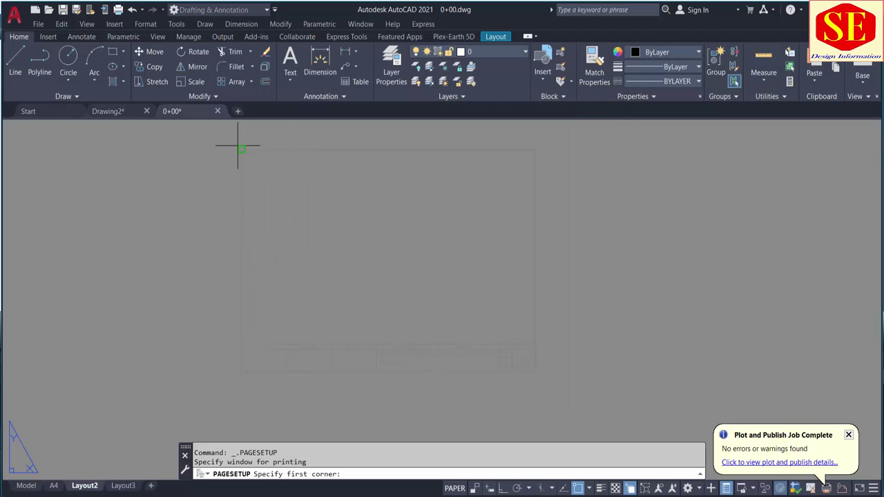
{"action": "left_click", "coordinate": [249, 157]}
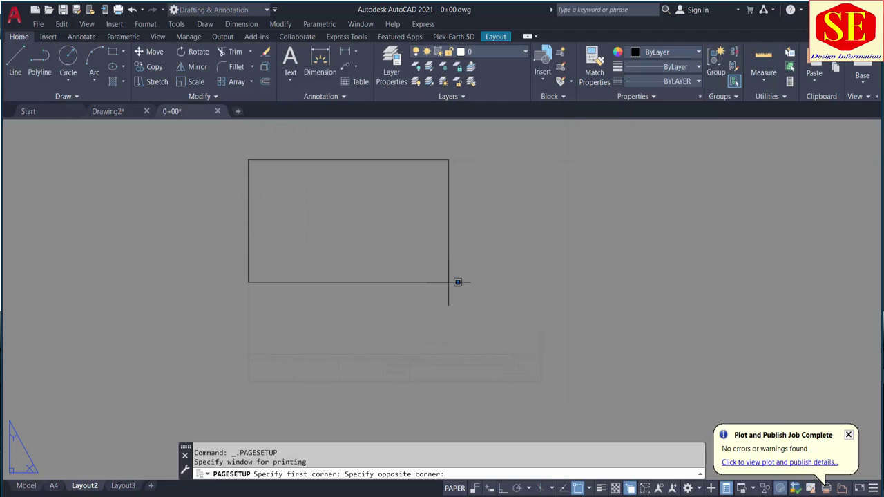
{"action": "scroll", "coordinate": [578, 401], "scroll_direction": "up", "scroll_amount": 3}
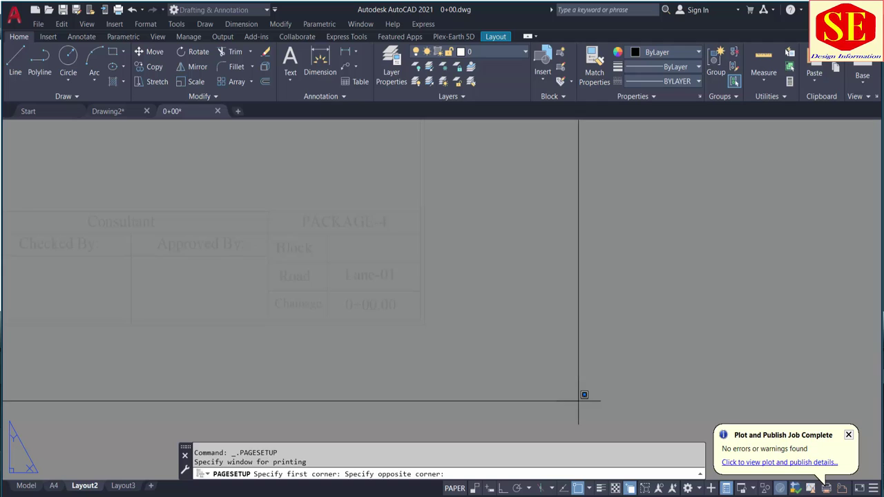
{"action": "left_click", "coordinate": [429, 321]}
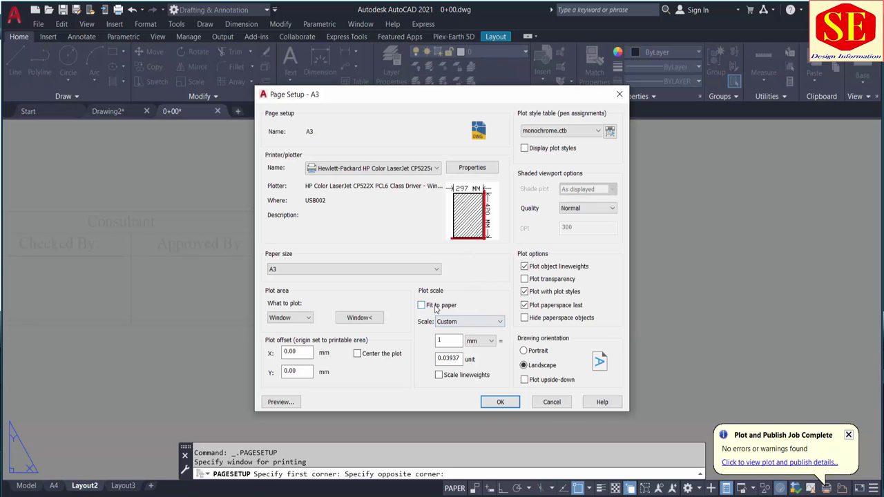
{"action": "left_click", "coordinate": [422, 305]}
{"action": "left_click", "coordinate": [356, 354]}
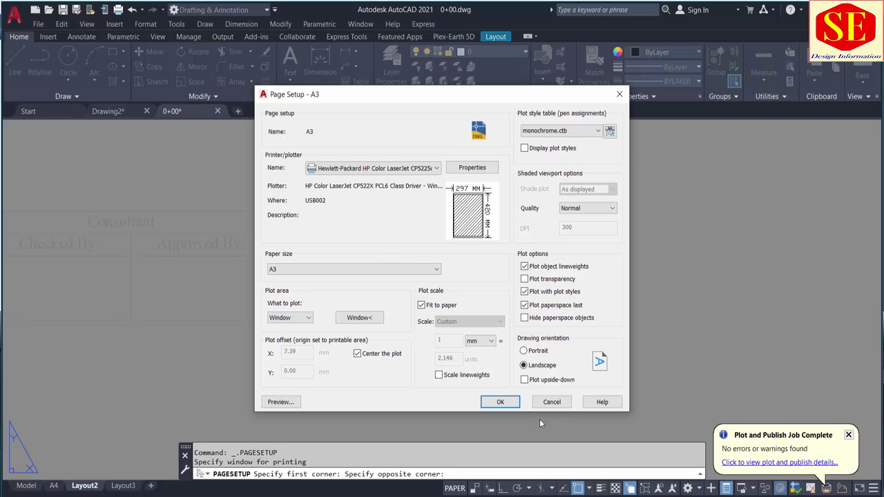
{"action": "left_click", "coordinate": [509, 401]}
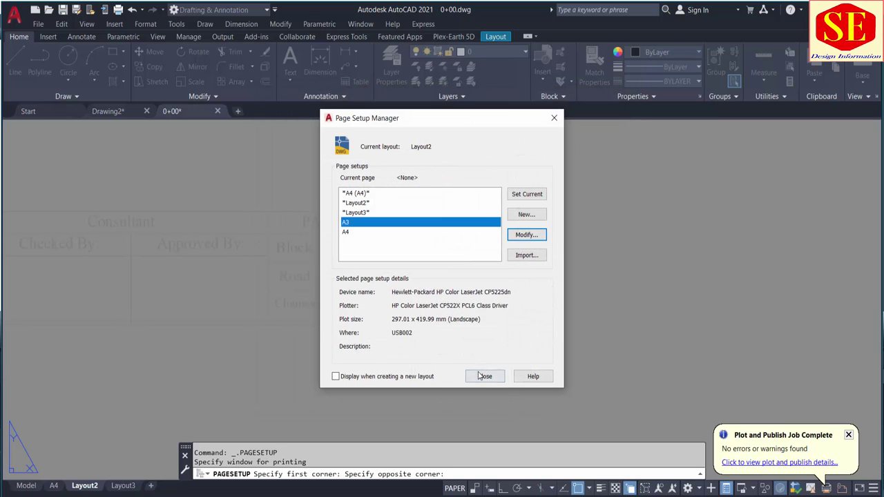
Make A3 the current page setup for Layout2 and close the Page Setup Manager
{"action": "left_click", "coordinate": [526, 194]}
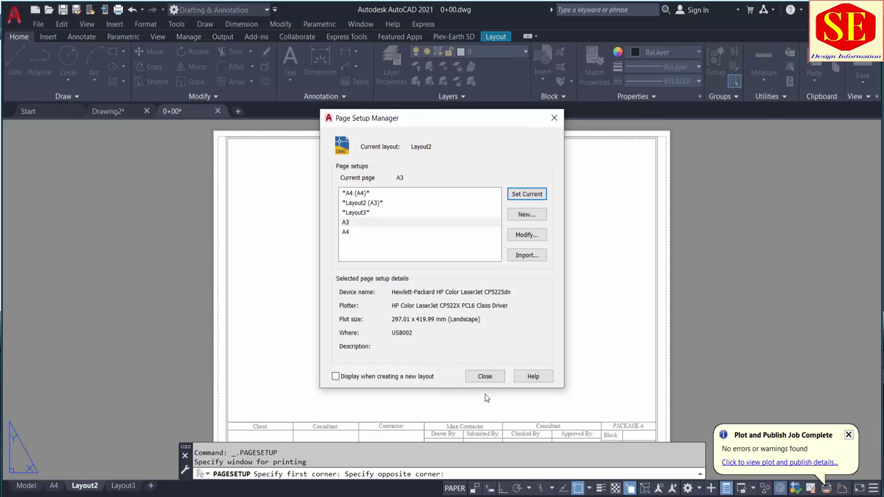
{"action": "left_click", "coordinate": [485, 376]}
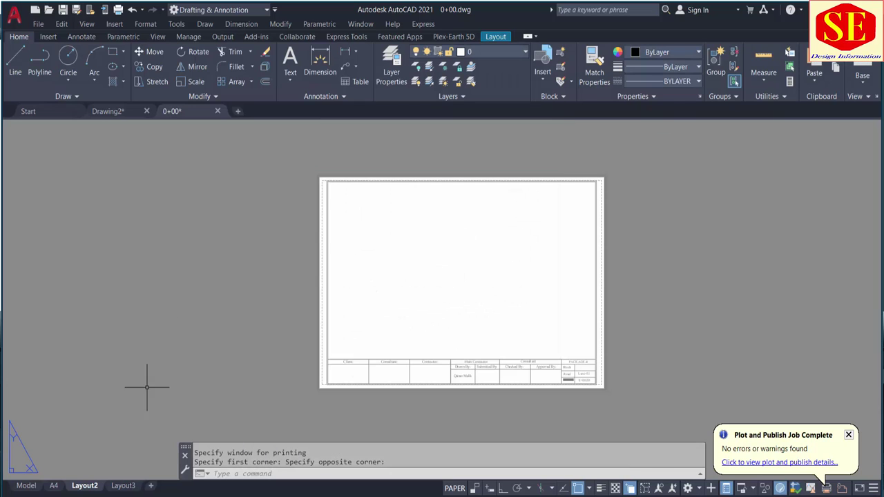
{"action": "left_click", "coordinate": [54, 485]}
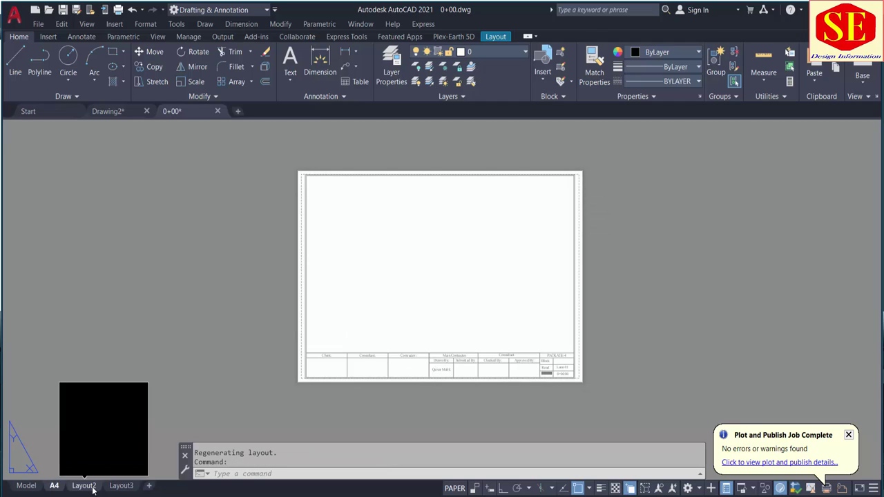
{"action": "left_click", "coordinate": [90, 487]}
Rename the Layout2 tab to A3
{"action": "right_click", "coordinate": [92, 488]}
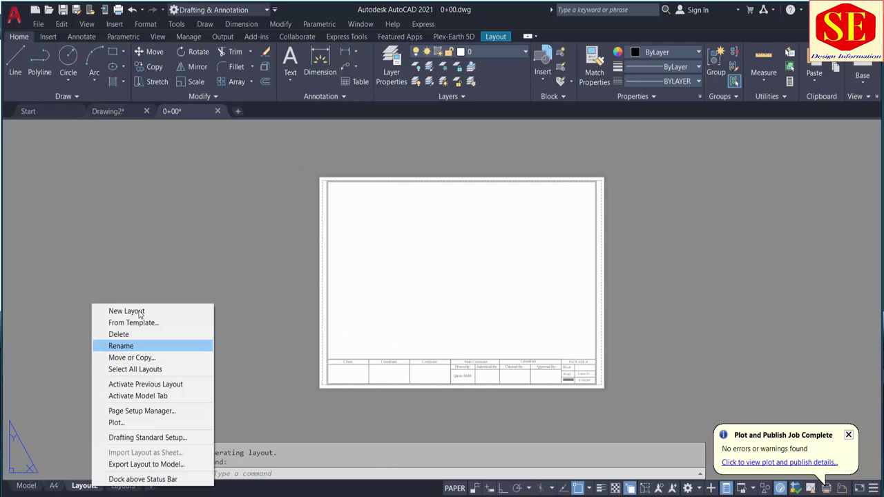
{"action": "left_click", "coordinate": [172, 346]}
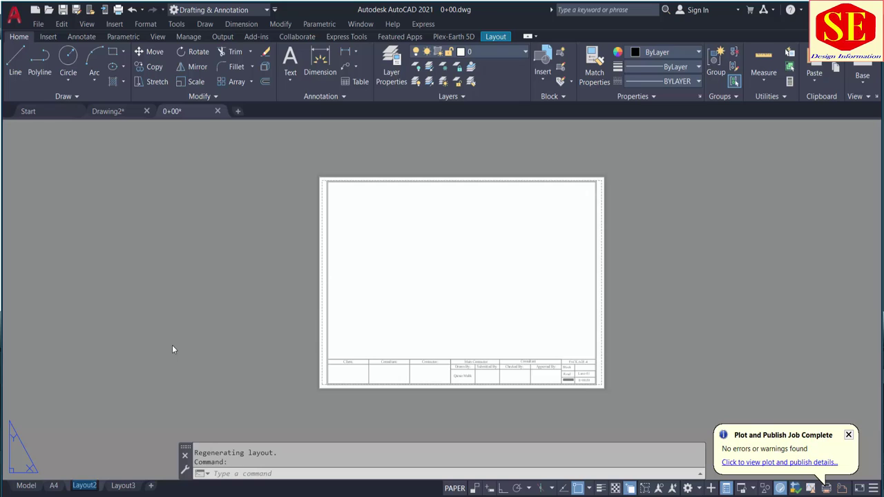
{"action": "type", "text": "A3"}
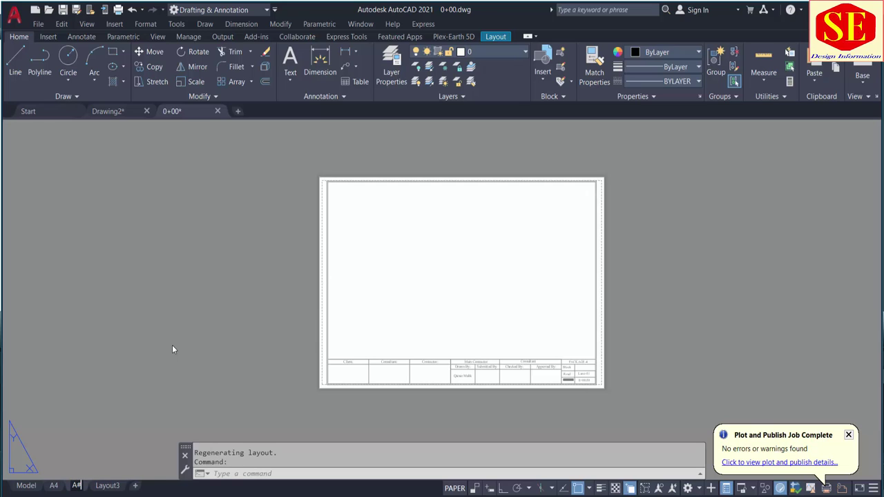
{"action": "key", "text": "BackSpace"}
{"action": "left_click", "coordinate": [173, 349]}
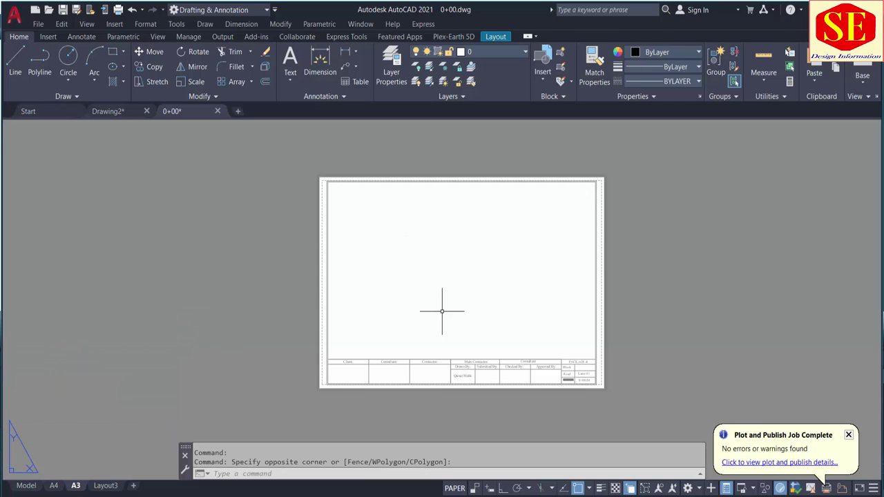
On Layout3, erase the existing cross-section viewport
{"action": "left_click", "coordinate": [105, 486]}
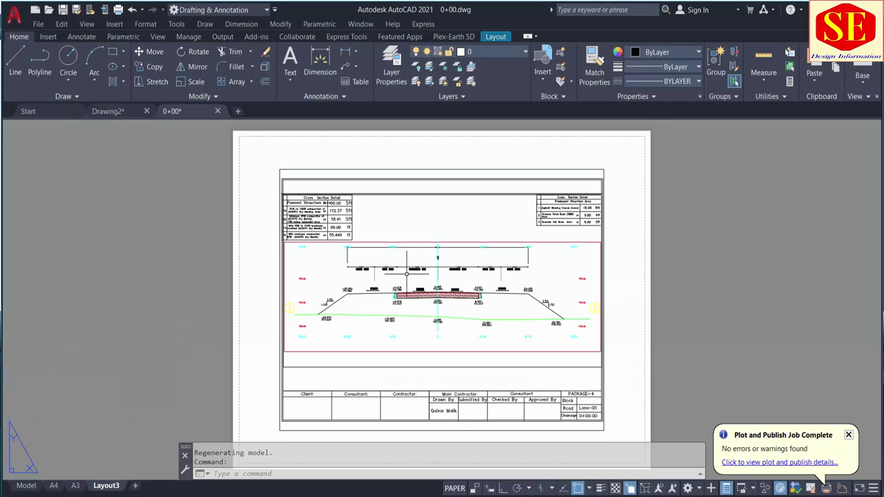
{"action": "left_click", "coordinate": [472, 169]}
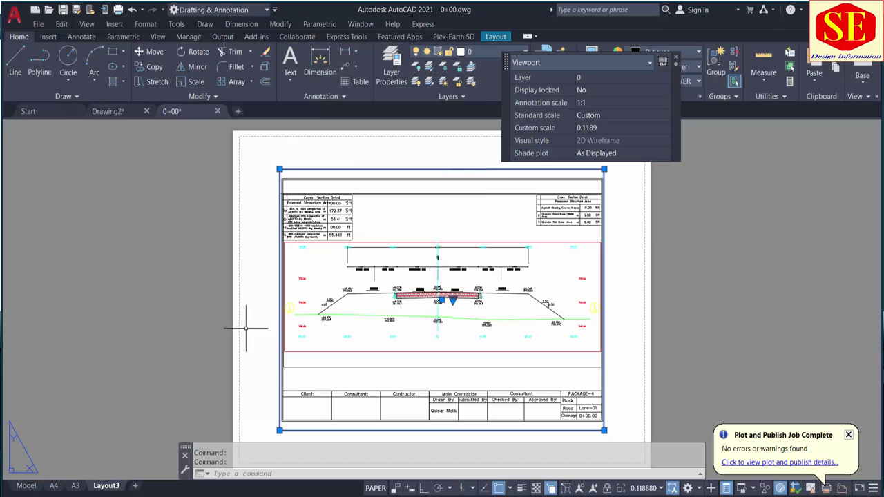
{"action": "type", "text": "e"}
{"action": "key", "text": "Return"}
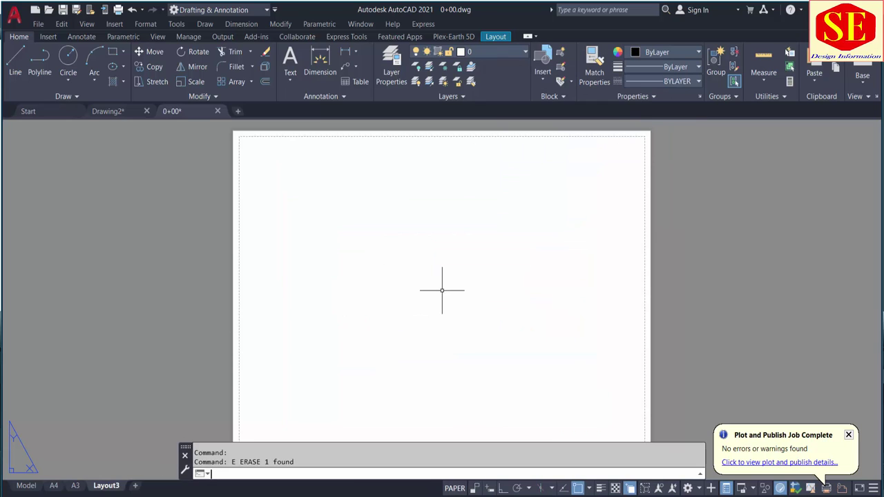
{"action": "scroll", "coordinate": [492, 253], "scroll_direction": "down", "scroll_amount": 2}
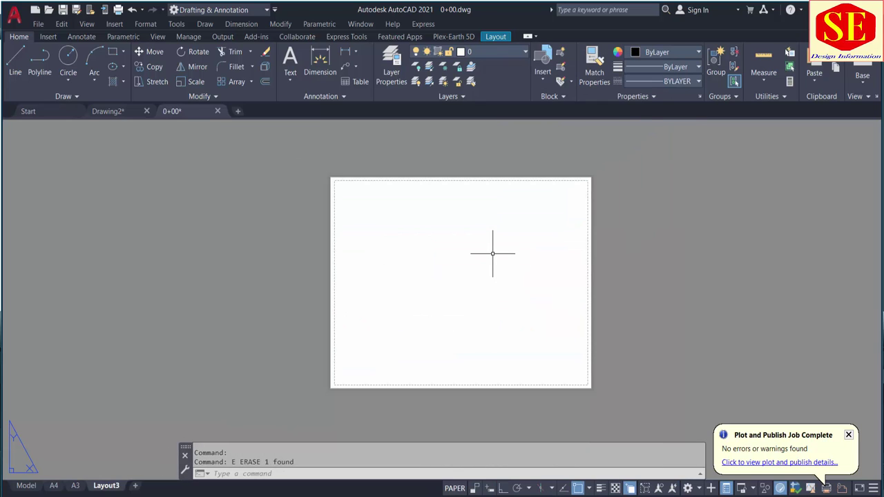
Attach the Template drawing as a DWG reference and zoom to extents
{"action": "left_click", "coordinate": [115, 24]}
{"action": "left_click", "coordinate": [138, 37]}
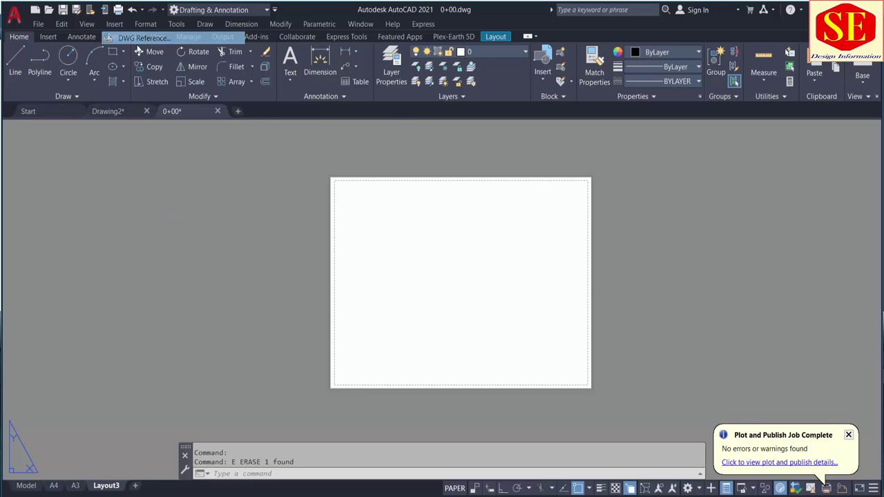
{"action": "double_click", "coordinate": [351, 293]}
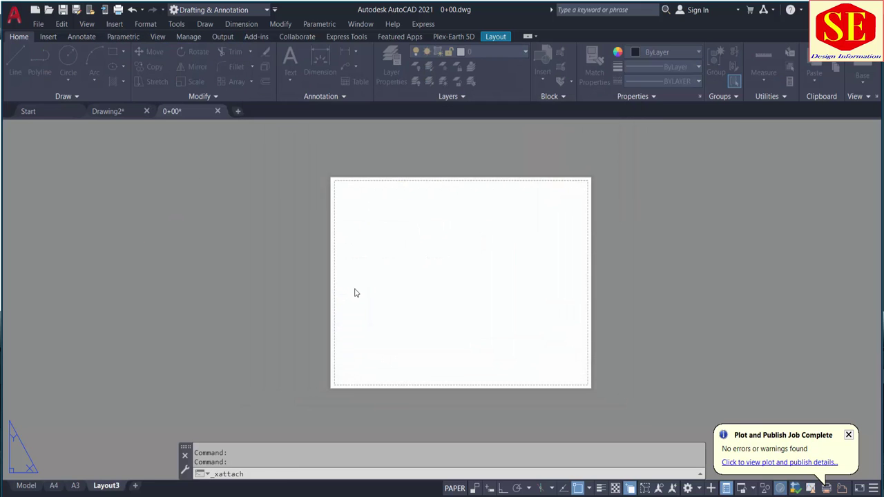
{"action": "left_click", "coordinate": [475, 369]}
{"action": "type", "text": "z"}
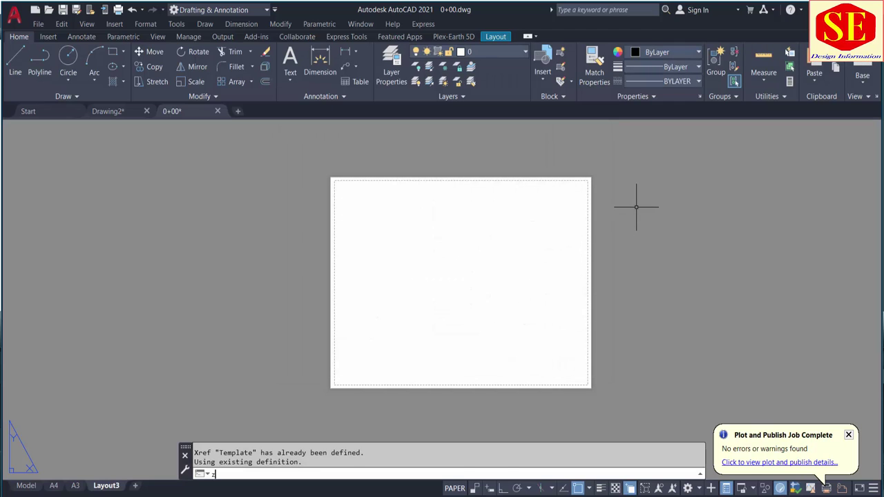
{"action": "key", "text": "Return"}
{"action": "type", "text": "e"}
{"action": "key", "text": "Return"}
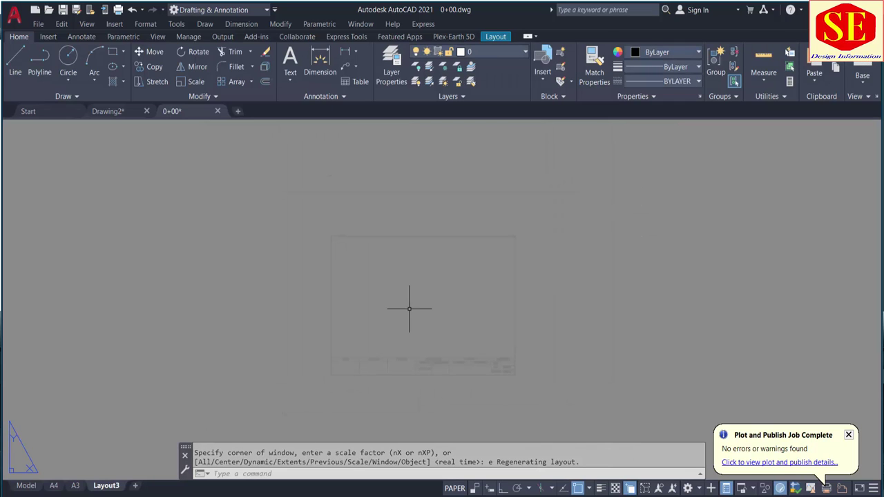
{"action": "right_click", "coordinate": [107, 486]}
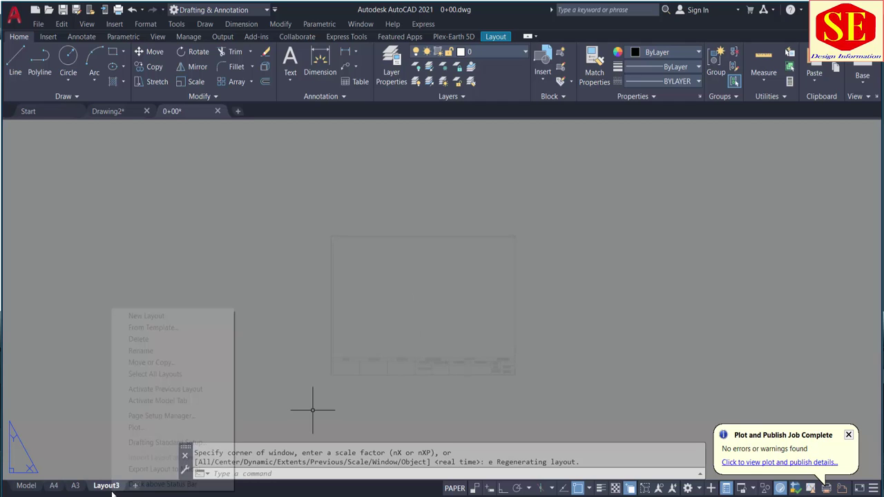
Create a new PDF page setup using the Microsoft Print to PDF printer
{"action": "left_click", "coordinate": [162, 416]}
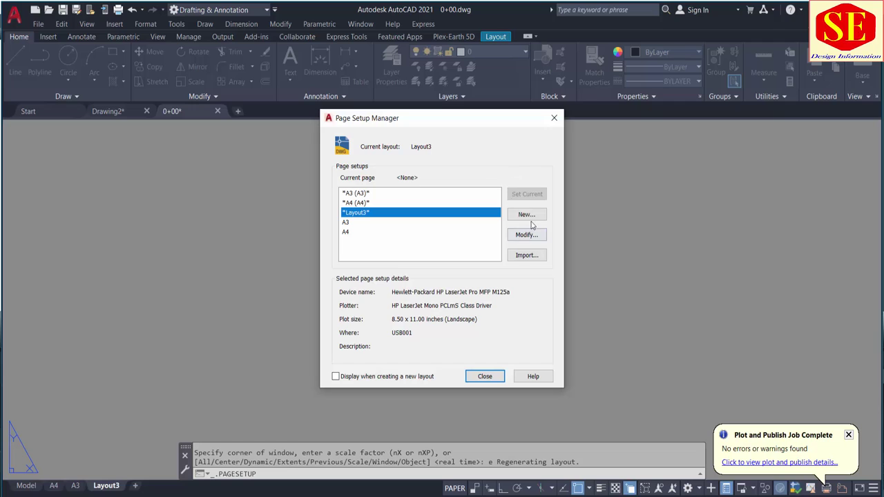
{"action": "left_click", "coordinate": [528, 214]}
{"action": "type", "text": "PDF"}
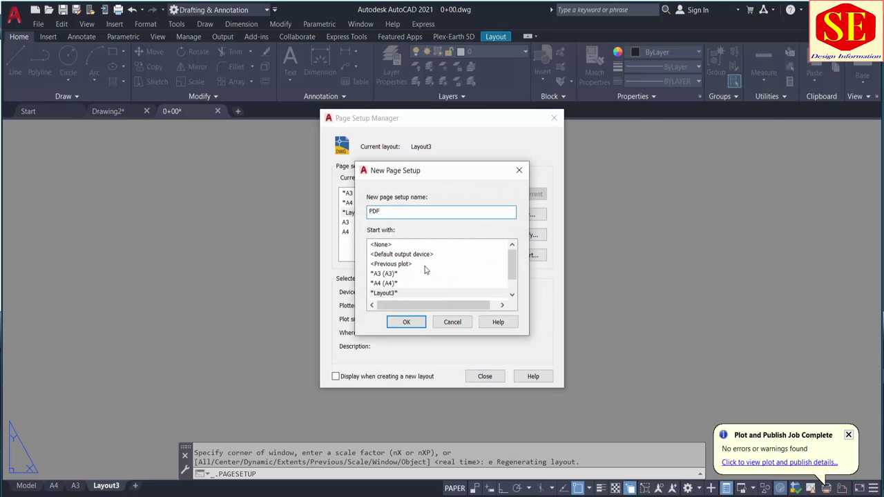
{"action": "left_click", "coordinate": [408, 323]}
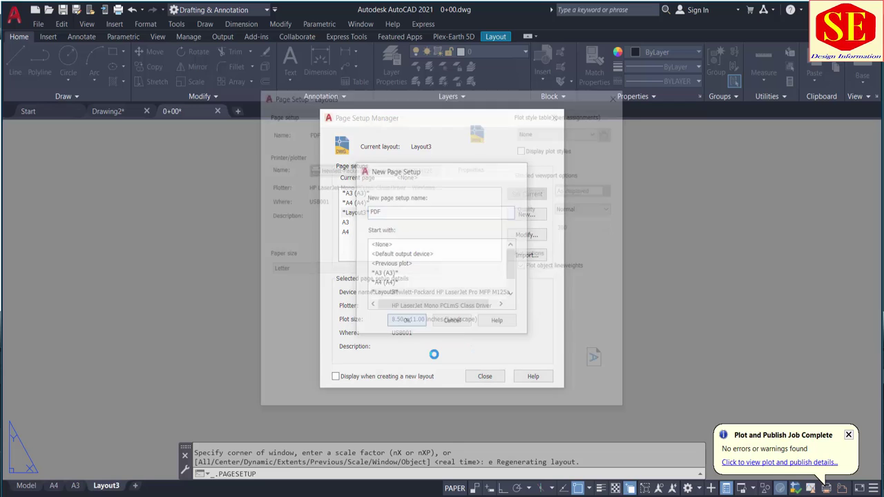
{"action": "left_click", "coordinate": [419, 169]}
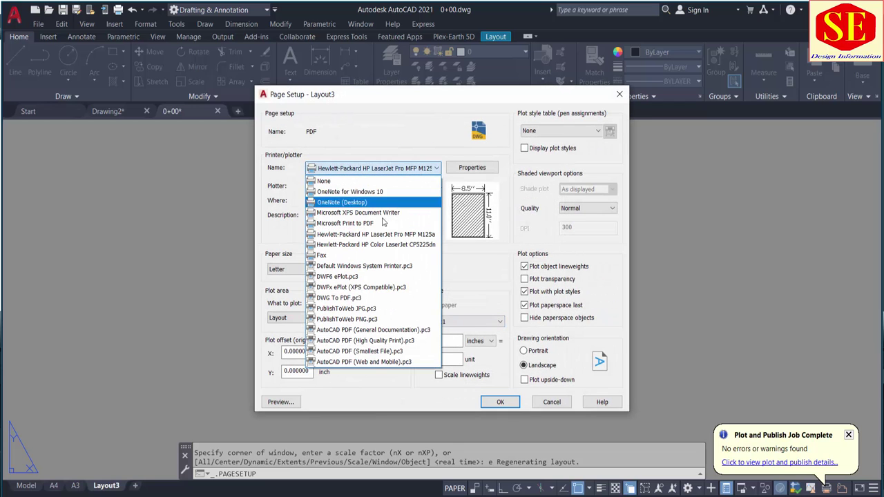
{"action": "left_click", "coordinate": [373, 226]}
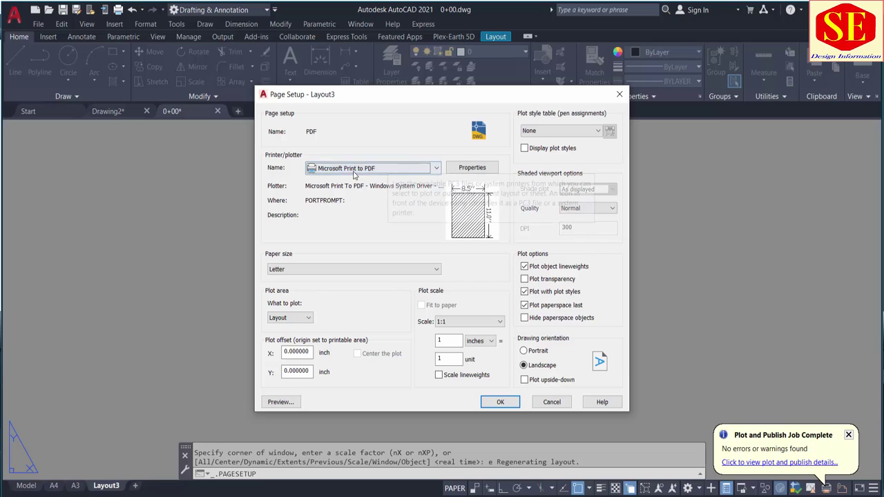
Use the monochrome.ctb plot style without object lineweights, on A3 paper
{"action": "left_click", "coordinate": [565, 132]}
{"action": "left_click", "coordinate": [556, 195]}
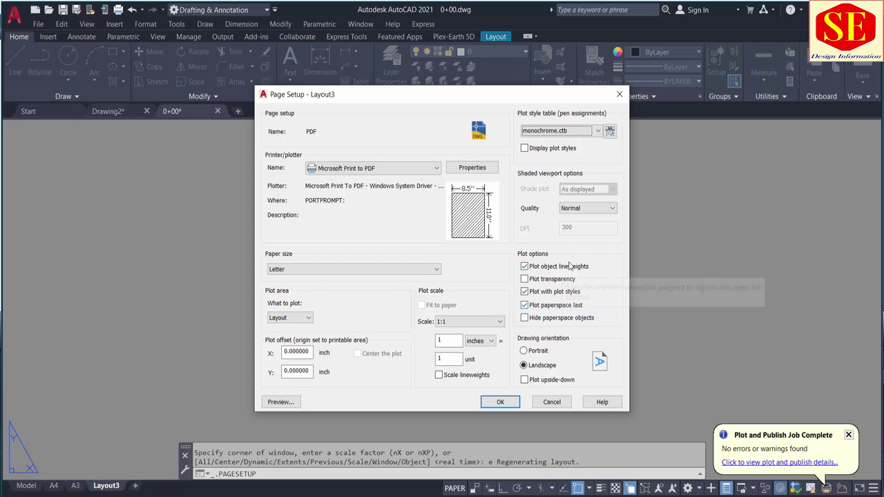
{"action": "left_click", "coordinate": [526, 267]}
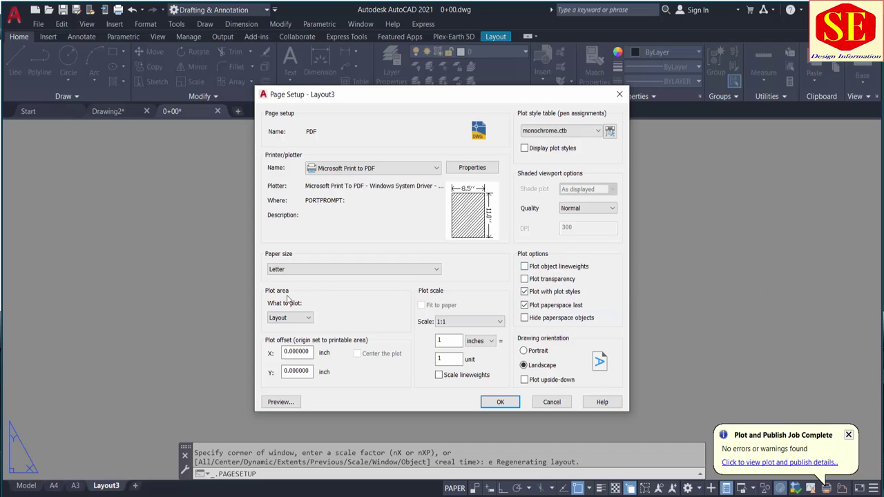
{"action": "left_click", "coordinate": [292, 270]}
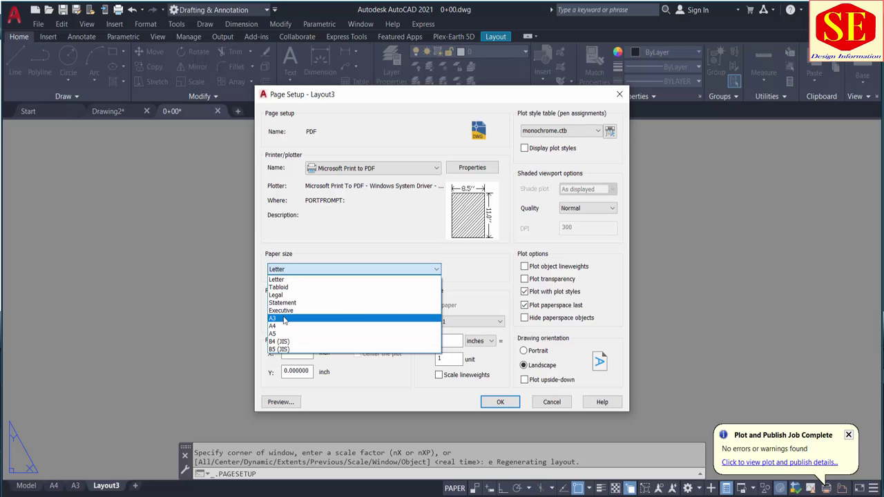
{"action": "left_click", "coordinate": [284, 320]}
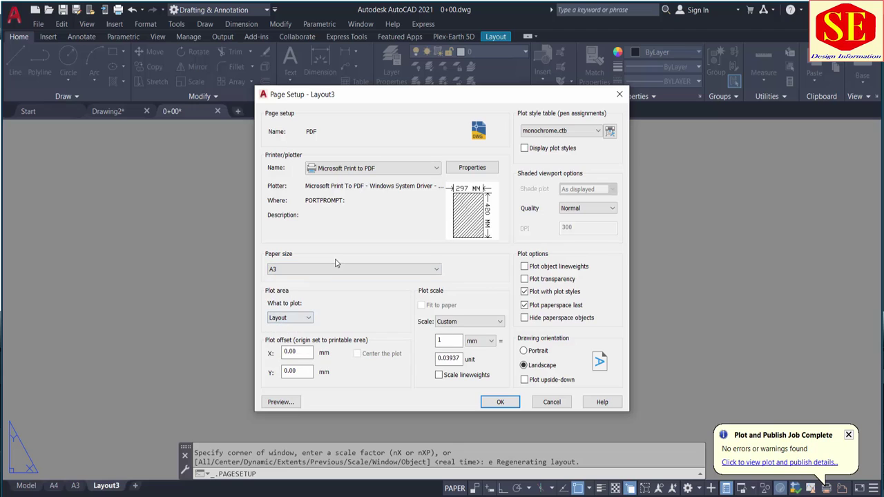
Set a picked window as the plot area, fitted to paper and centred
{"action": "left_click", "coordinate": [290, 318]}
{"action": "left_click", "coordinate": [289, 350]}
{"action": "left_click", "coordinate": [331, 232]}
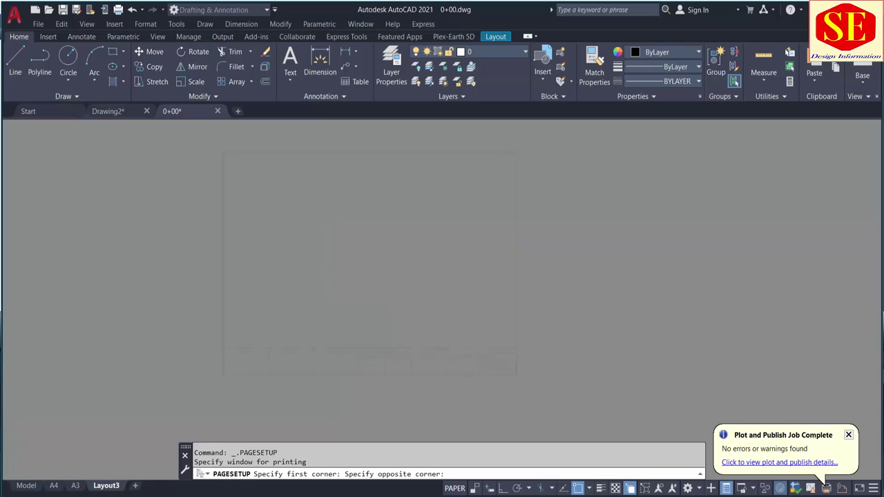
{"action": "scroll", "coordinate": [511, 373], "scroll_direction": "up", "scroll_amount": 4}
{"action": "left_click", "coordinate": [527, 367]}
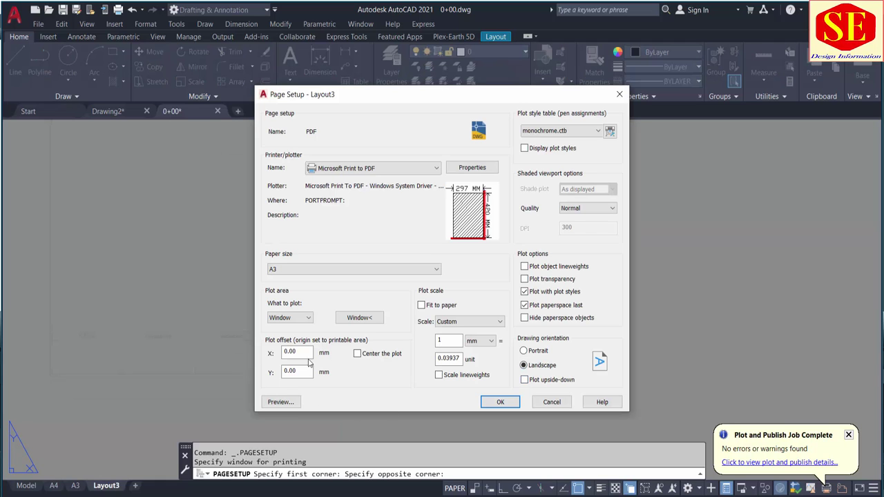
{"action": "left_click", "coordinate": [357, 353]}
{"action": "left_click", "coordinate": [421, 305]}
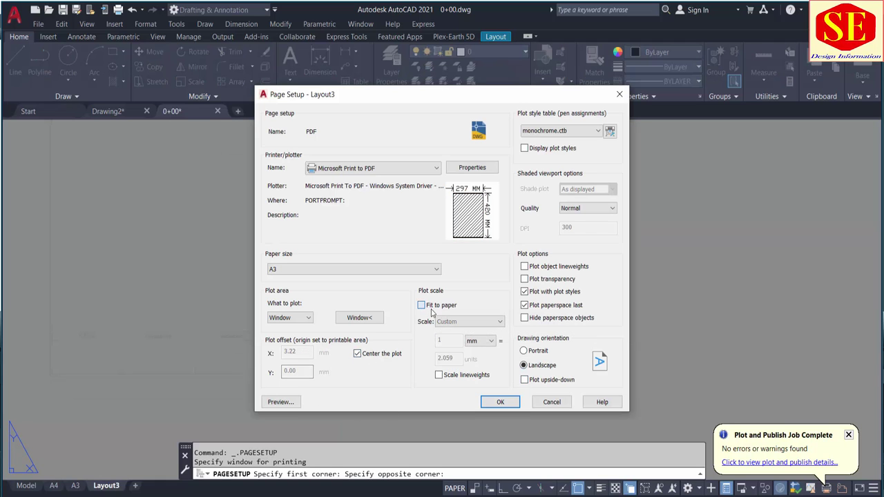
Confirm the PDF page setup and make it current
{"action": "left_click", "coordinate": [506, 404]}
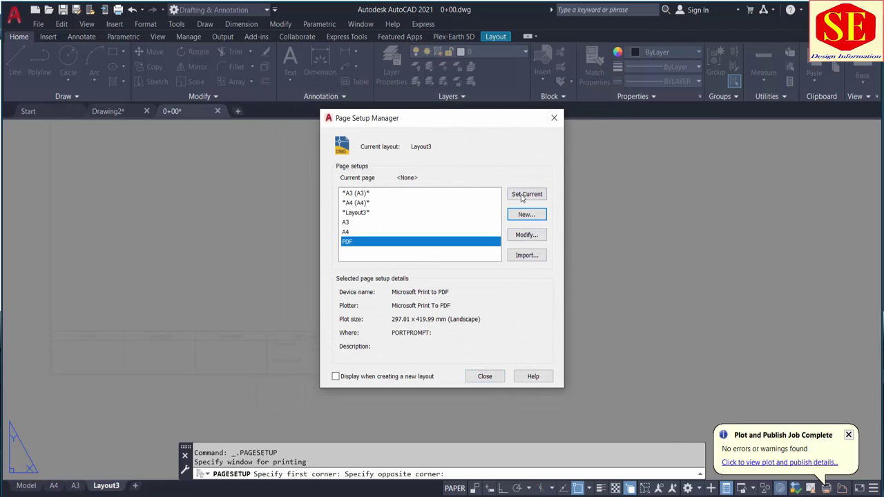
{"action": "left_click", "coordinate": [527, 194]}
{"action": "left_click", "coordinate": [484, 376]}
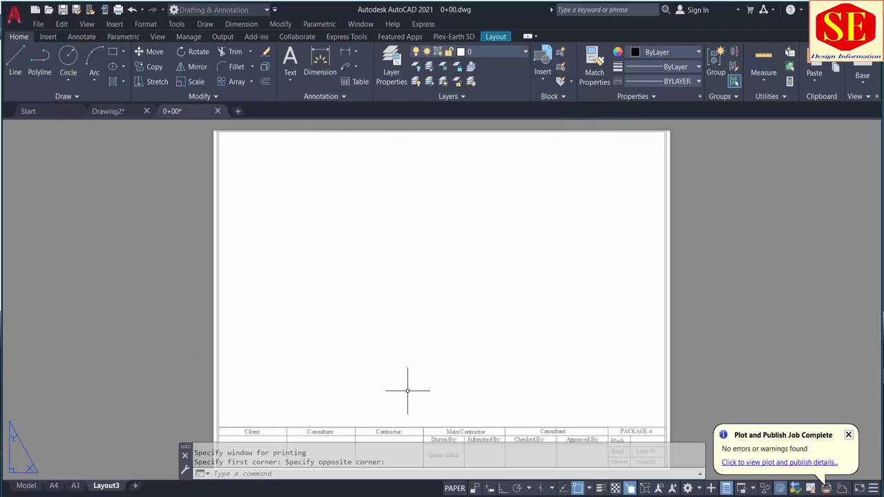
Rename Layout3 to PDF, then switch to the A4 layout
{"action": "right_click", "coordinate": [107, 485]}
{"action": "left_click", "coordinate": [196, 348]}
{"action": "type", "text": "PDF"}
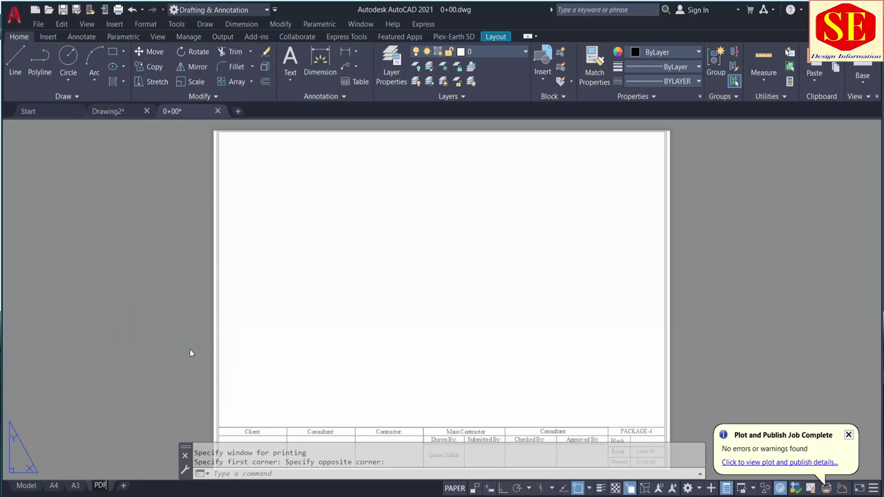
{"action": "left_click", "coordinate": [190, 353]}
{"action": "left_click", "coordinate": [118, 333]}
{"action": "scroll", "coordinate": [263, 252], "scroll_direction": "down", "scroll_amount": 2}
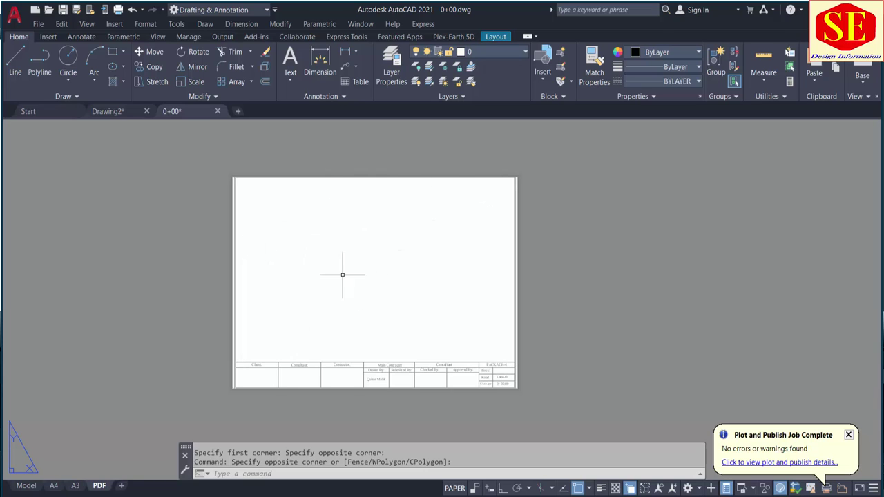
{"action": "left_click", "coordinate": [54, 485]}
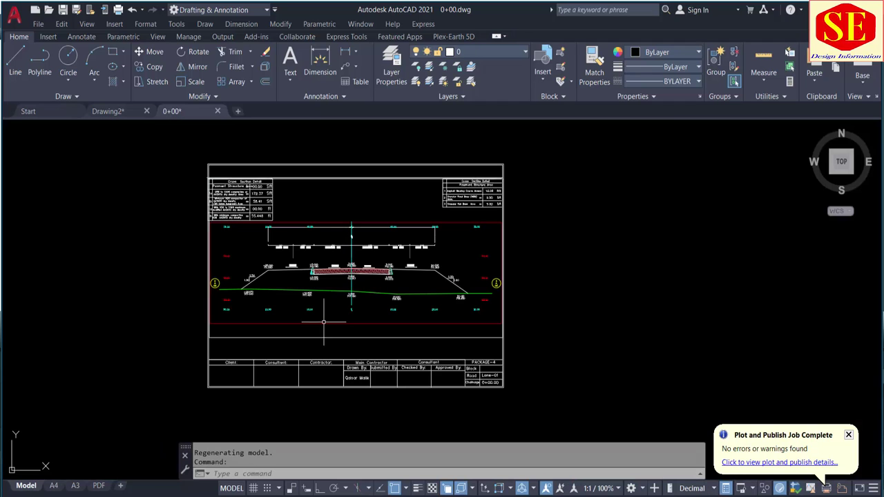
Erase the title block around the model-space cross-section, then return to the A4 layout
{"action": "left_click", "coordinate": [26, 486]}
{"action": "left_click", "coordinate": [529, 352]}
{"action": "left_click", "coordinate": [164, 419]}
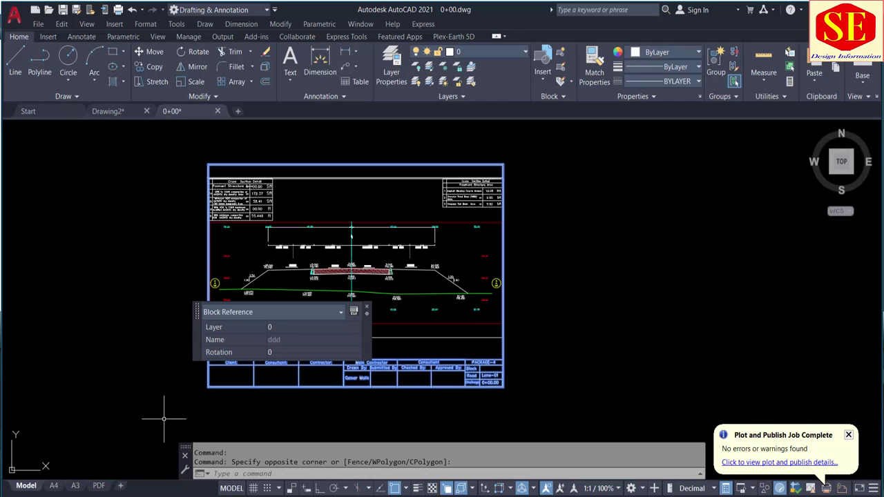
{"action": "type", "text": "e"}
{"action": "key", "text": "Return"}
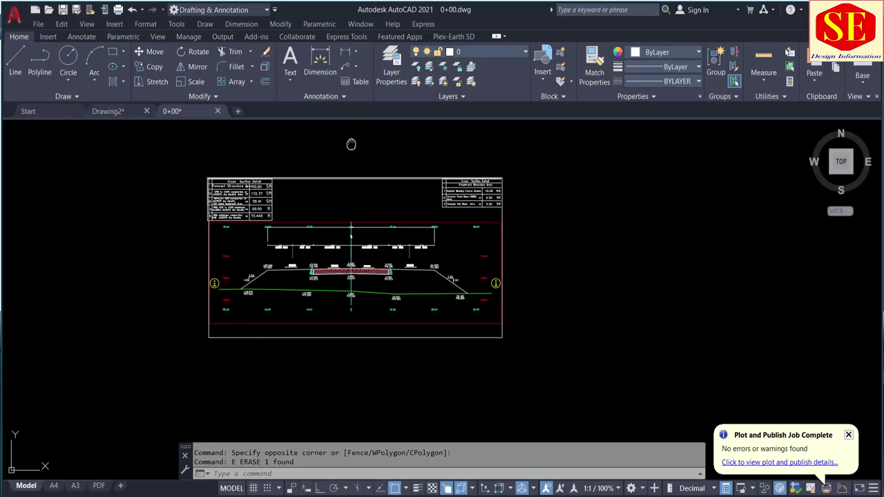
{"action": "middle_click_drag", "start_coordinate": [351, 144], "coordinate": [357, 179]}
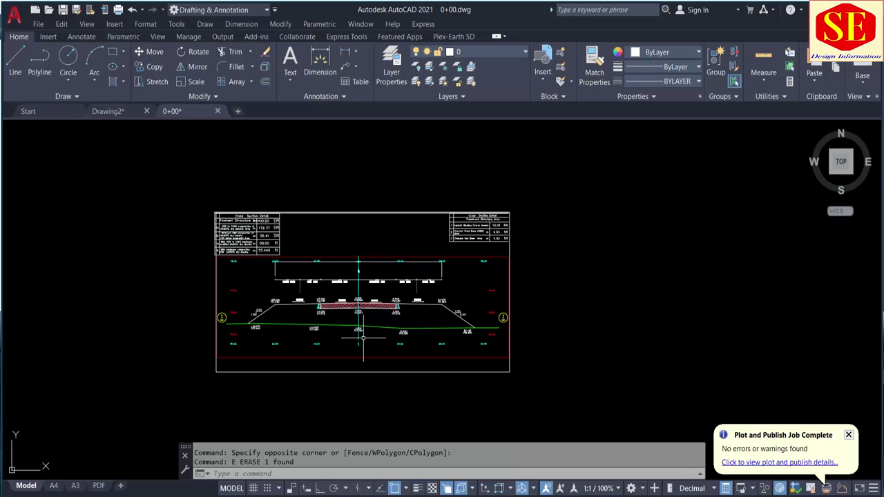
{"action": "scroll", "coordinate": [374, 328], "scroll_direction": "up", "scroll_amount": 3}
{"action": "scroll", "coordinate": [388, 273], "scroll_direction": "down", "scroll_amount": 2}
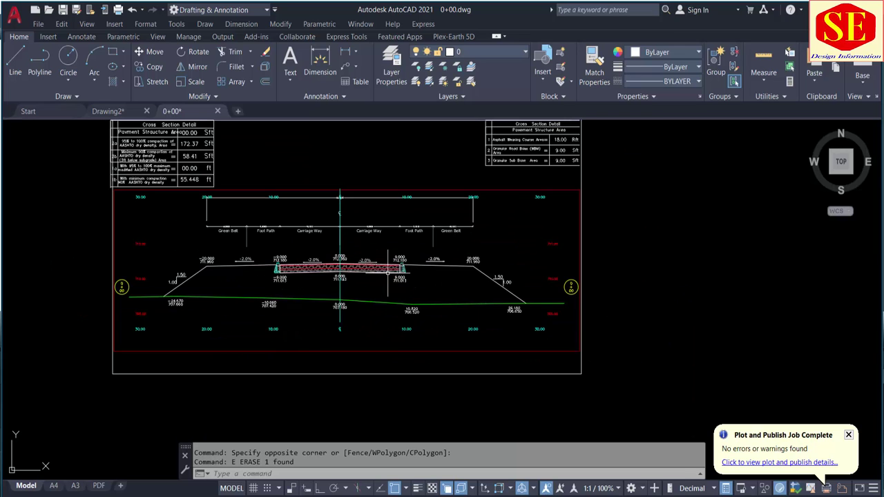
{"action": "scroll", "coordinate": [385, 272], "scroll_direction": "down", "scroll_amount": 1}
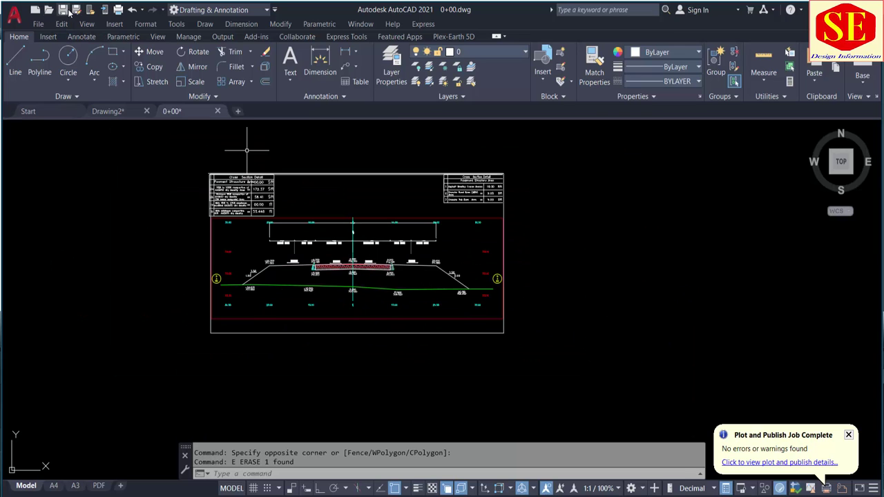
{"action": "left_click", "coordinate": [53, 486]}
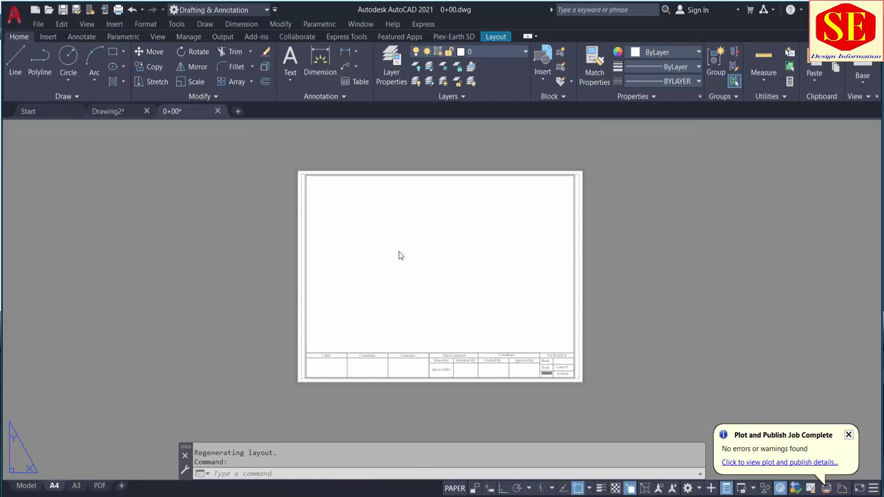
Draw an MV viewport from the sheet's top-left down to just above the title block
{"action": "left_click", "coordinate": [376, 236]}
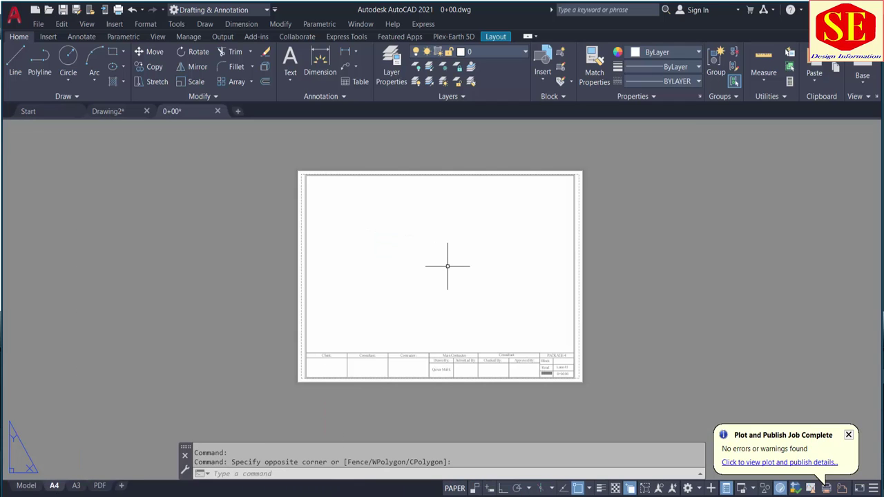
{"action": "type", "text": "m"}
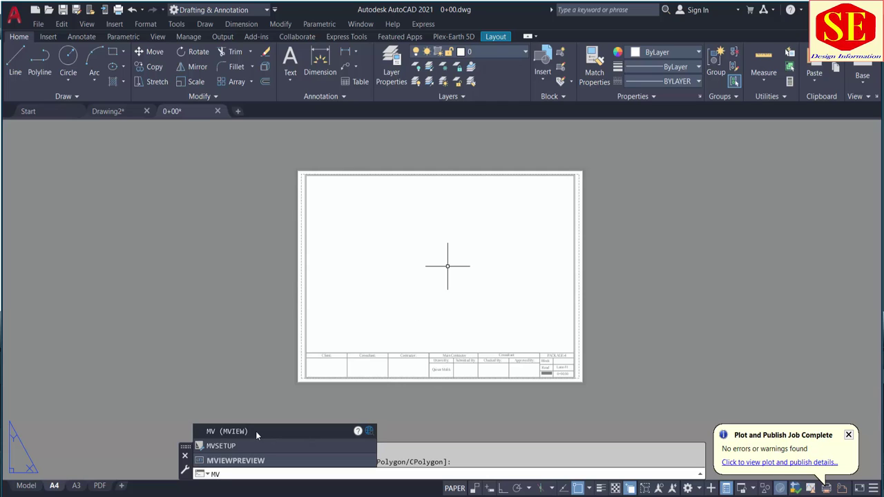
{"action": "key", "text": "Return"}
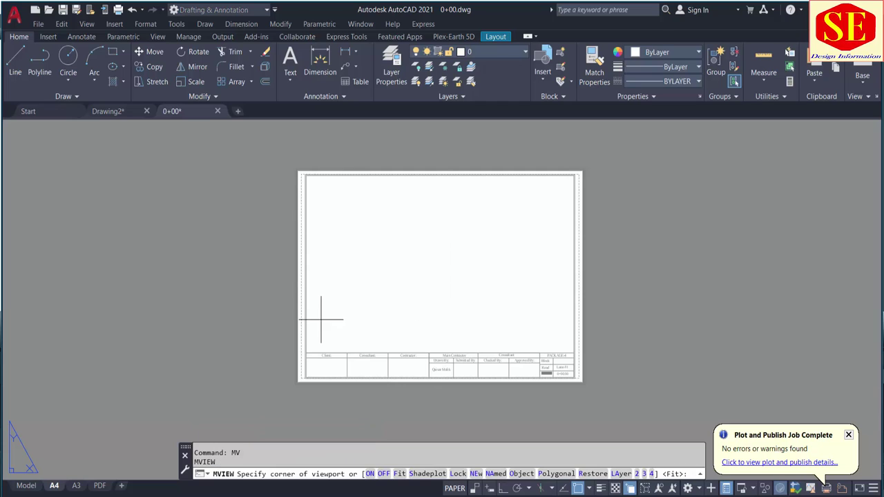
{"action": "left_click", "coordinate": [306, 175]}
{"action": "left_click", "coordinate": [578, 347]}
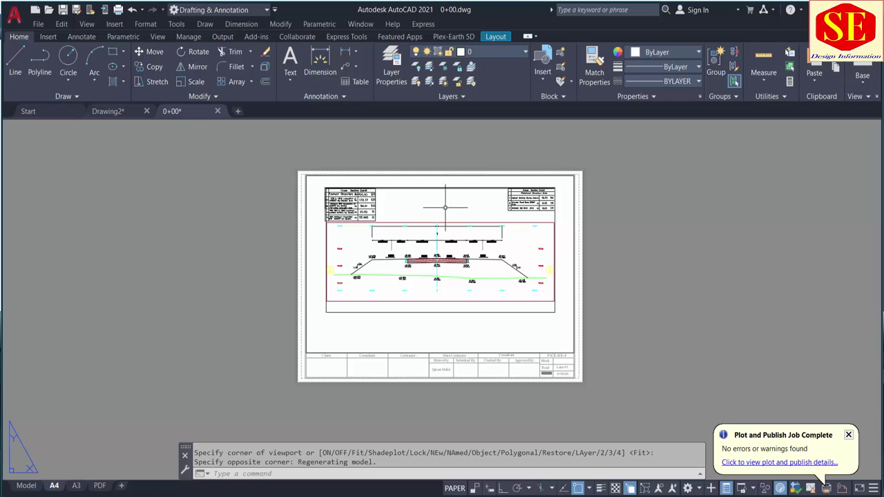
Activate the viewport and pan and zoom to fit the cross-section
{"action": "middle_click_drag", "start_coordinate": [474, 206], "coordinate": [472, 209]}
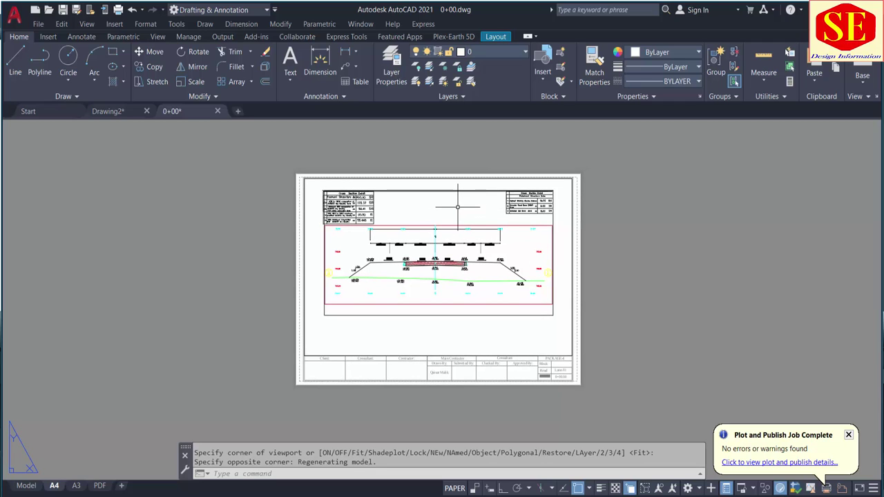
{"action": "double_click", "coordinate": [458, 206]}
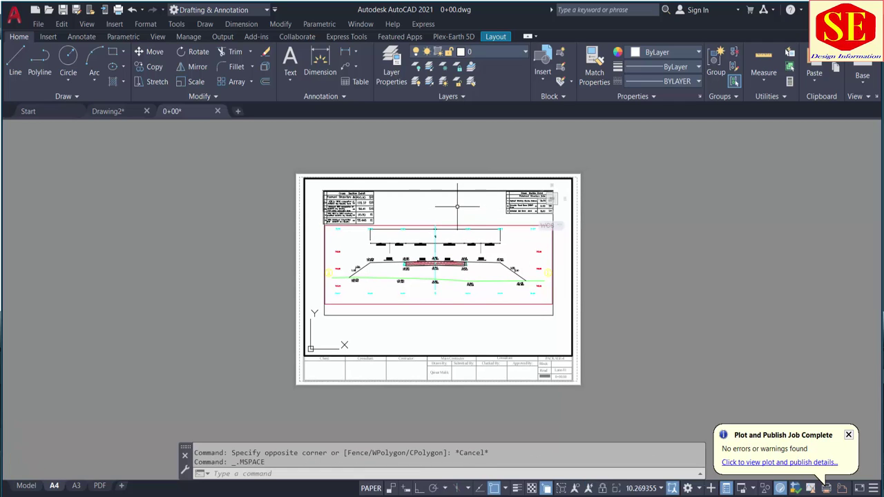
{"action": "mouse_move", "coordinate": [493, 218]}
{"action": "middle_mouse_down"}
{"action": "mouse_move", "coordinate": [481, 239]}
{"action": "mouse_move", "coordinate": [484, 222]}
{"action": "middle_mouse_up"}
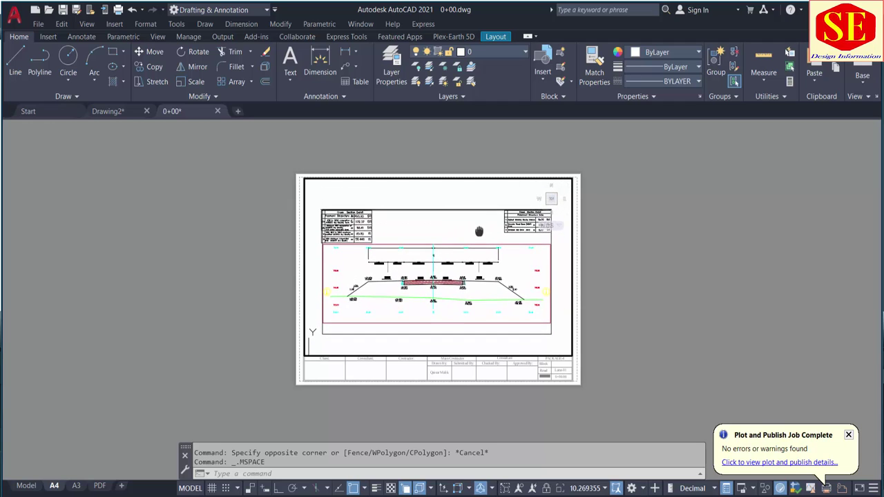
{"action": "scroll", "coordinate": [475, 222], "scroll_direction": "up", "scroll_amount": 2}
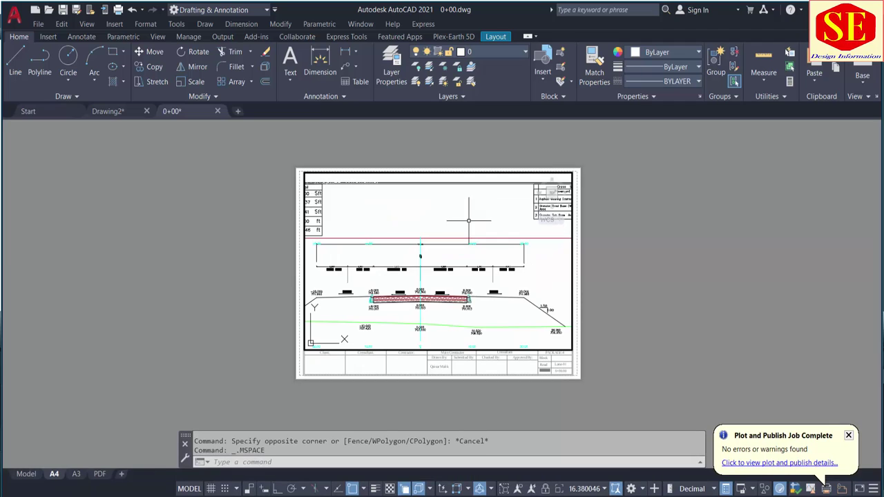
{"action": "scroll", "coordinate": [453, 226], "scroll_direction": "down", "scroll_amount": 2}
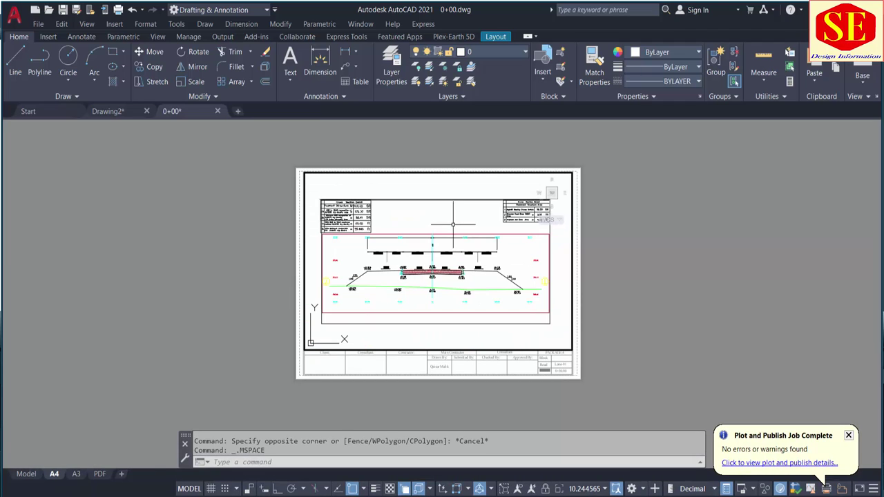
{"action": "scroll", "coordinate": [453, 224], "scroll_direction": "up", "scroll_amount": 1}
{"action": "scroll", "coordinate": [452, 224], "scroll_direction": "down", "scroll_amount": 1}
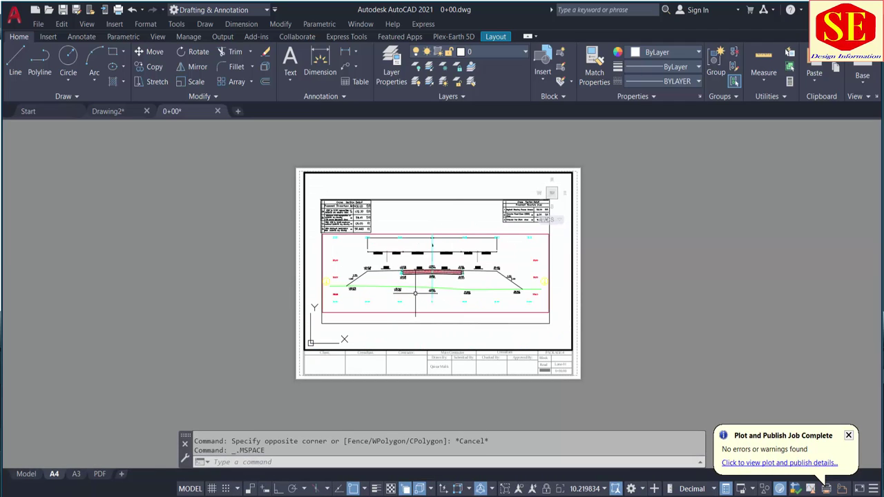
{"action": "left_click", "coordinate": [604, 491]}
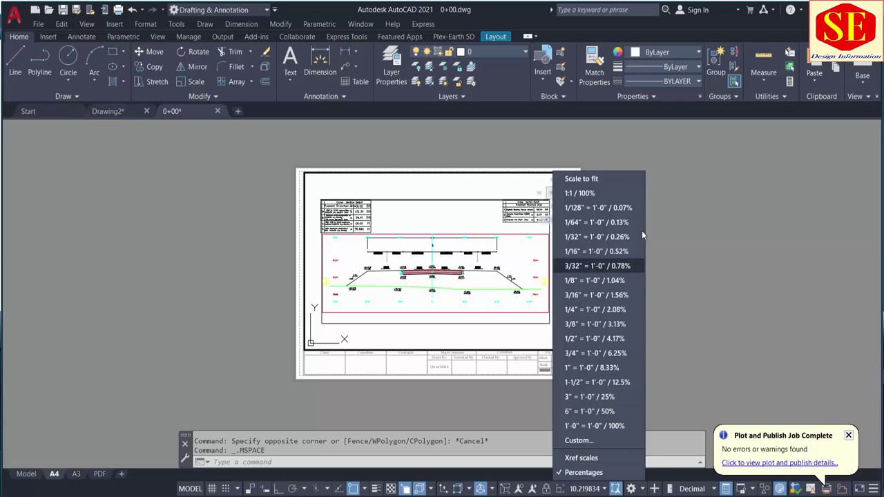
Reset the drawing's scale list to metric scales
{"action": "left_click", "coordinate": [587, 440]}
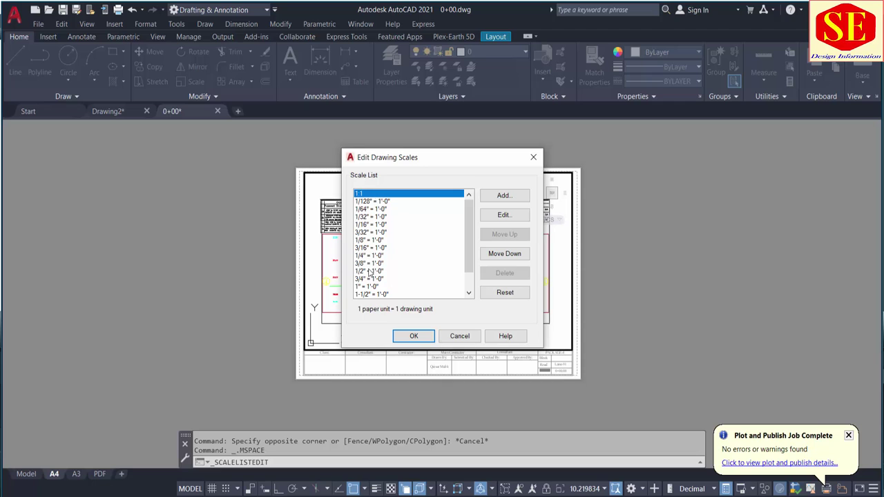
{"action": "left_click", "coordinate": [508, 292]}
{"action": "left_click", "coordinate": [391, 250]}
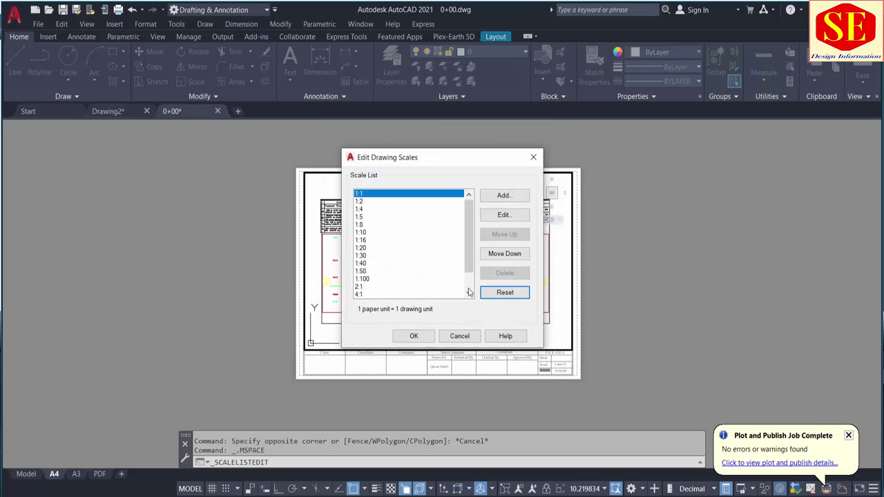
{"action": "left_click", "coordinate": [356, 201]}
{"action": "left_click", "coordinate": [360, 209]}
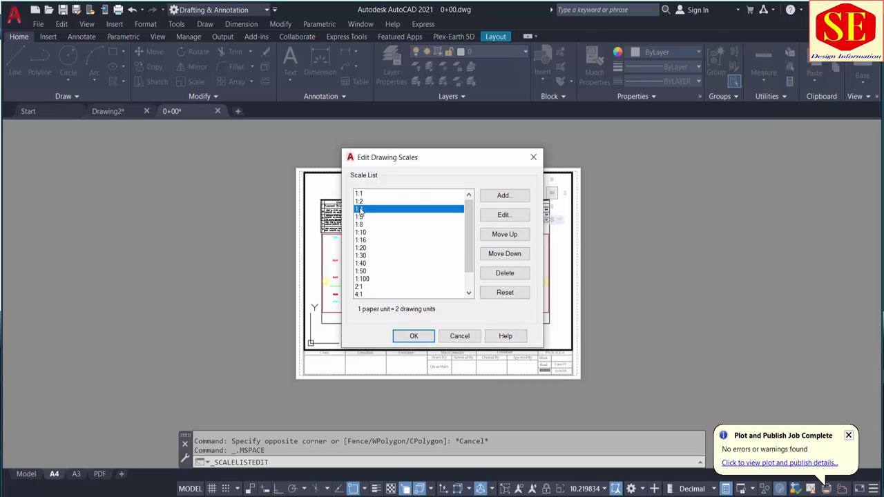
{"action": "left_click", "coordinate": [358, 194]}
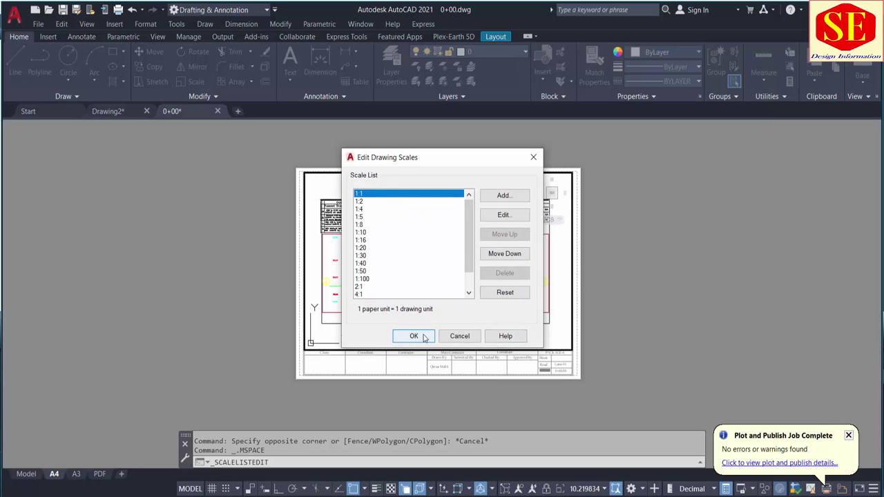
{"action": "left_click", "coordinate": [418, 336]}
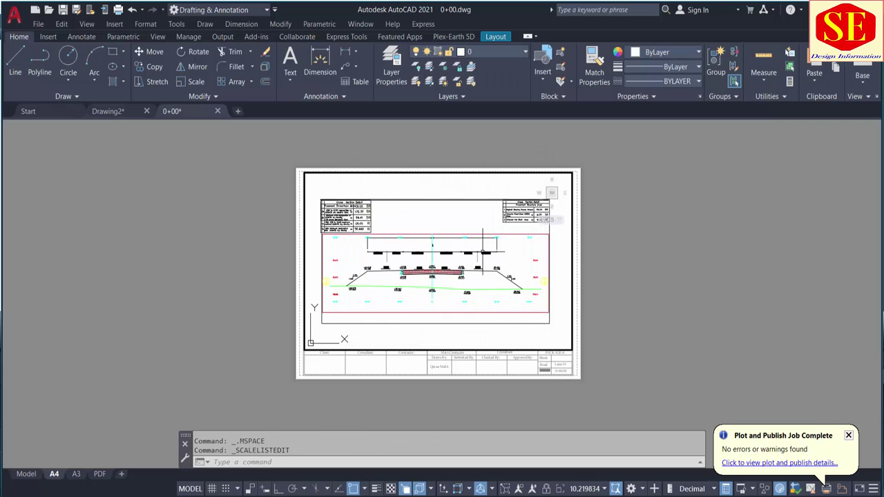
Set the A4 viewport scale to 1:2 and zoom in on the cross-section
{"action": "left_click", "coordinate": [604, 489]}
{"action": "left_click", "coordinate": [588, 211]}
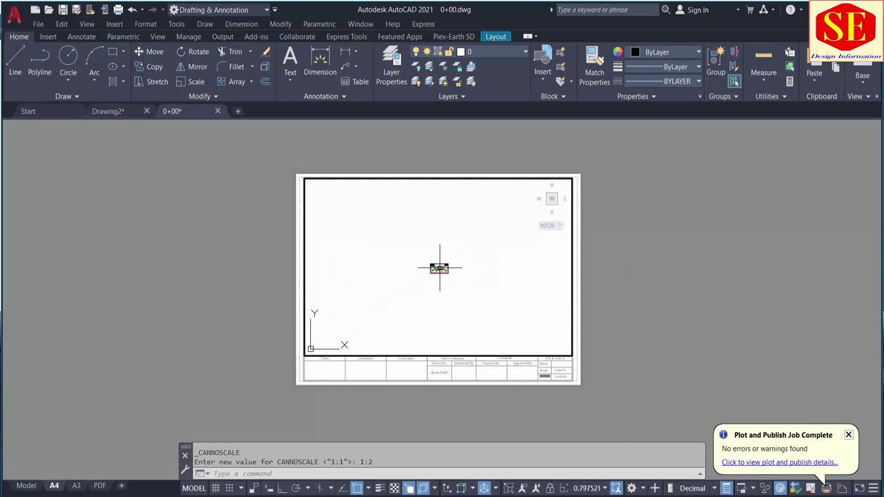
{"action": "scroll", "coordinate": [436, 264], "scroll_direction": "up", "scroll_amount": 3}
{"action": "scroll", "coordinate": [439, 266], "scroll_direction": "up", "scroll_amount": 3}
{"action": "scroll", "coordinate": [440, 268], "scroll_direction": "up", "scroll_amount": 3}
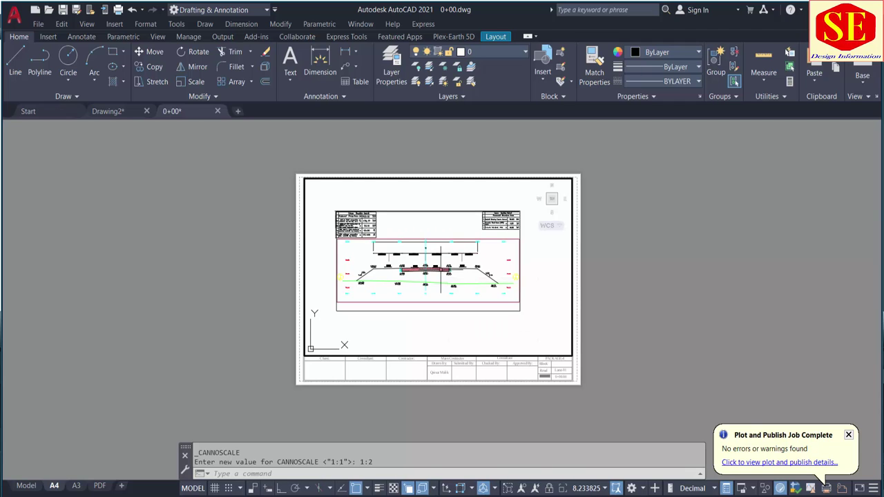
{"action": "scroll", "coordinate": [441, 265], "scroll_direction": "up", "scroll_amount": 1}
{"action": "scroll", "coordinate": [429, 260], "scroll_direction": "down", "scroll_amount": 1}
{"action": "scroll", "coordinate": [428, 256], "scroll_direction": "up", "scroll_amount": 1}
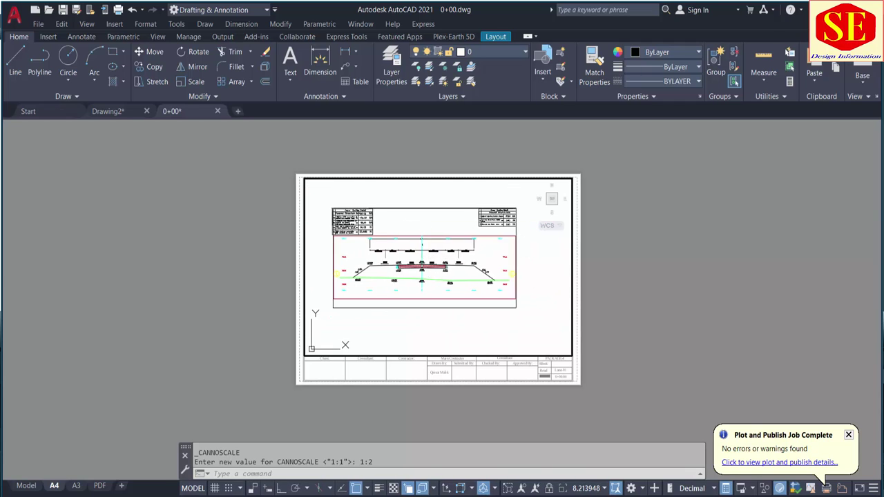
{"action": "scroll", "coordinate": [435, 255], "scroll_direction": "up", "scroll_amount": 2}
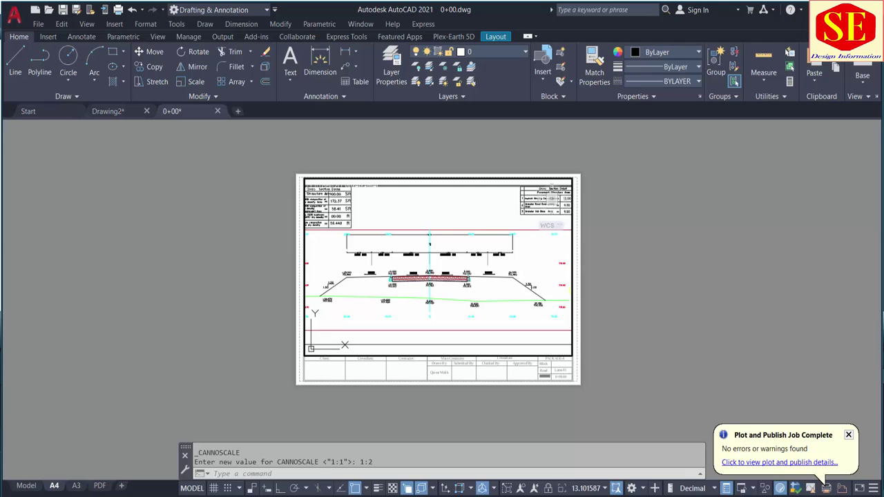
Zoom to extents inside the viewport, then return to paper space
{"action": "type", "text": "z"}
{"action": "key", "text": "Return"}
{"action": "type", "text": "e"}
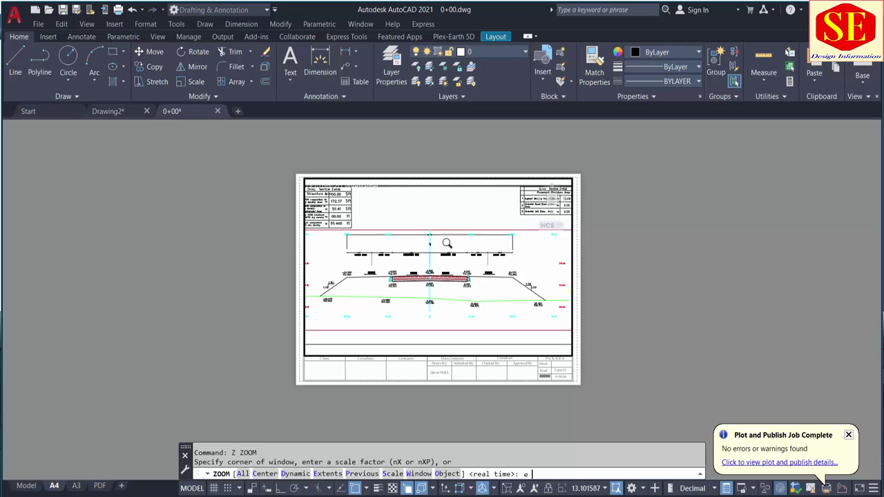
{"action": "key", "text": "Return"}
{"action": "double_click", "coordinate": [673, 330]}
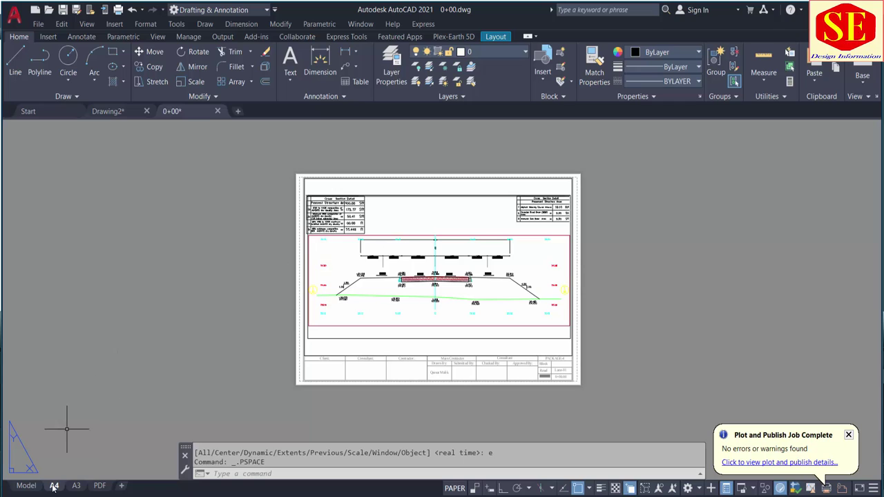
On the A3 layout, draw an MV viewport filling the frame above the title block
{"action": "left_click", "coordinate": [76, 486]}
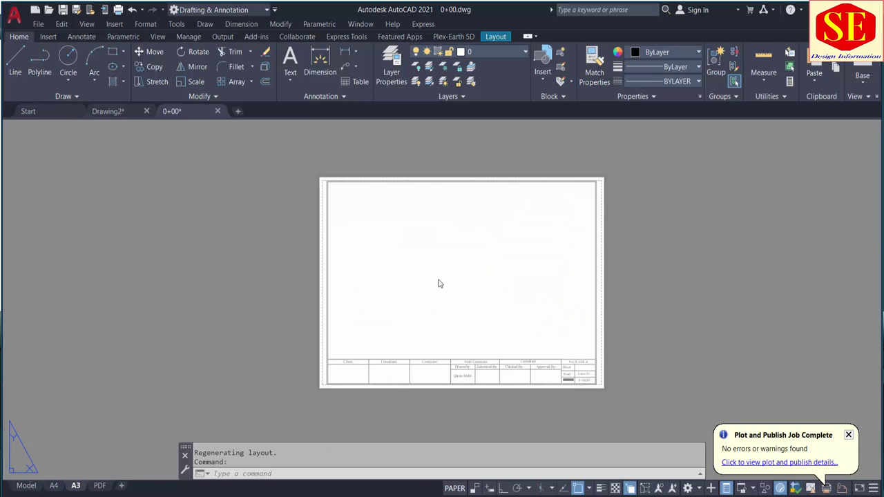
{"action": "left_click", "coordinate": [437, 253]}
{"action": "left_click", "coordinate": [415, 233]}
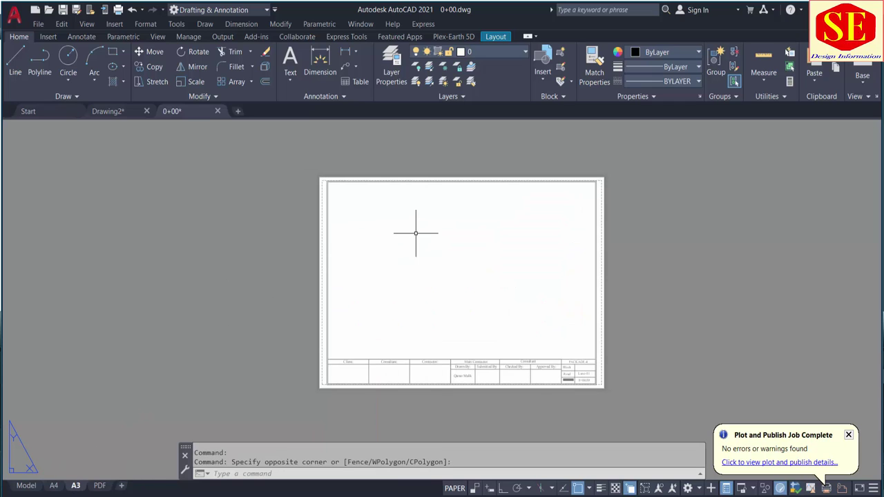
{"action": "type", "text": "MV"}
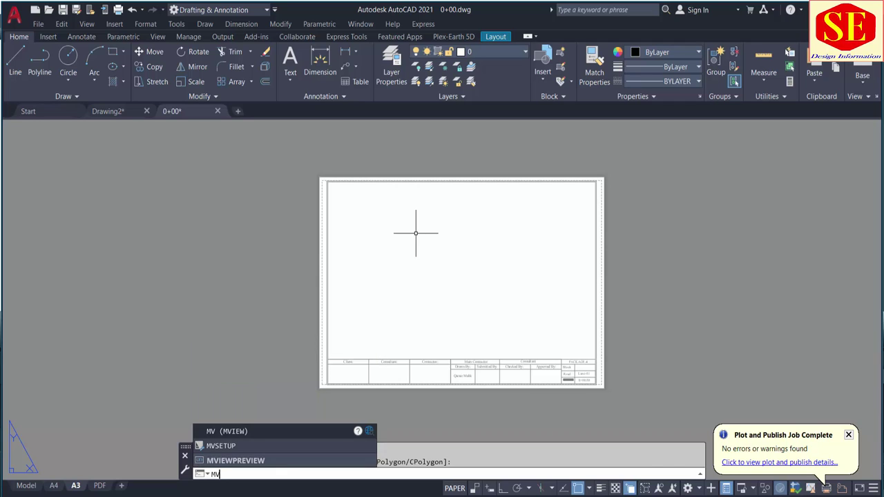
{"action": "key", "text": "Return"}
{"action": "left_click", "coordinate": [328, 182]}
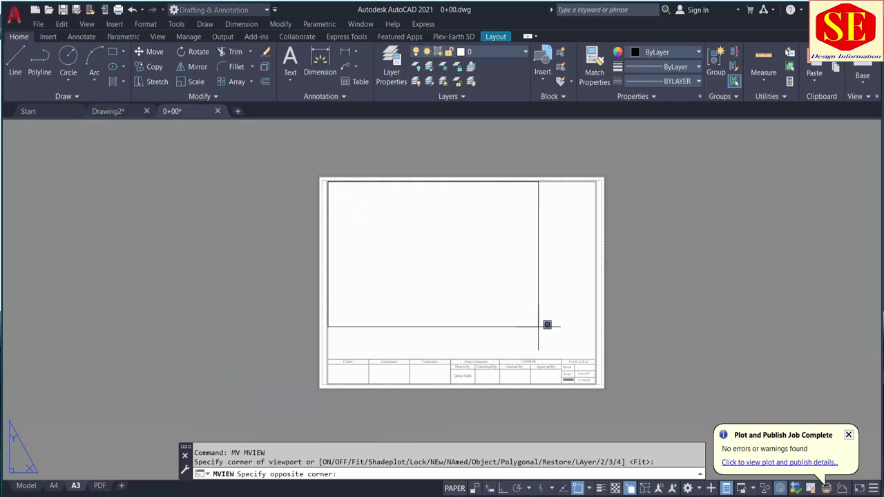
{"action": "left_click", "coordinate": [595, 341]}
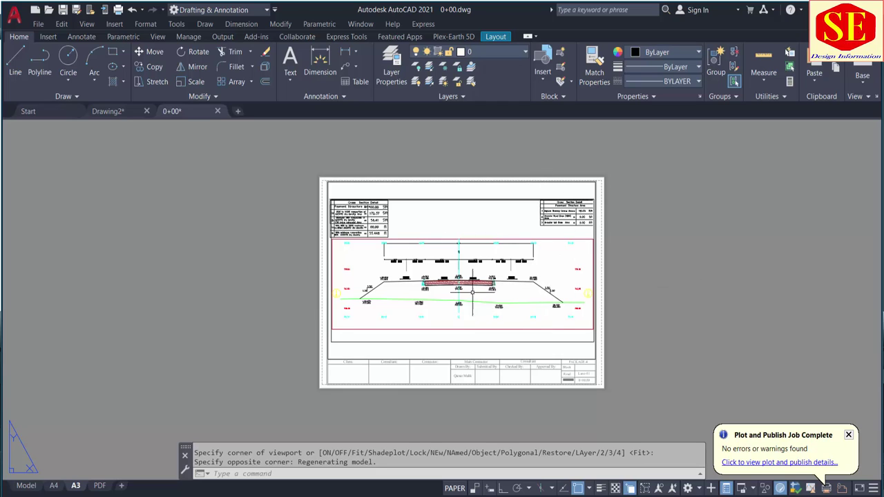
On the PDF layout, draw an MV viewport inside the frame, then bring up plot settings
{"action": "left_click", "coordinate": [99, 486]}
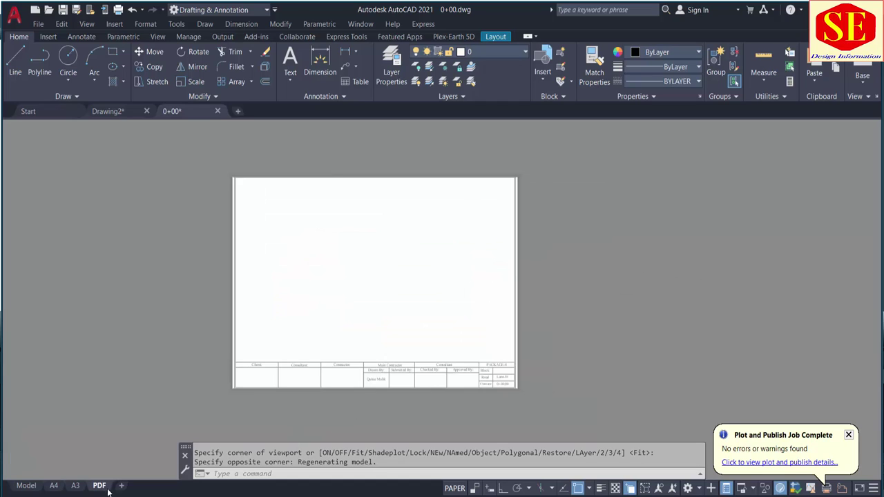
{"action": "type", "text": "M"}
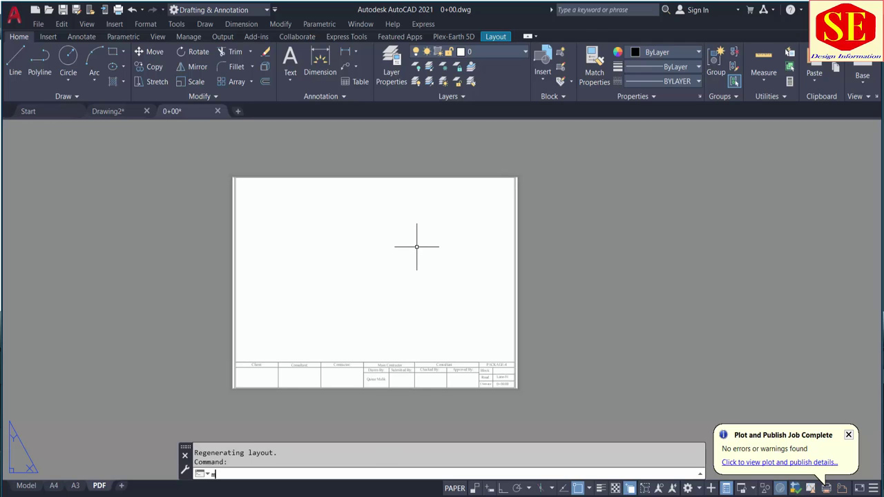
{"action": "type", "text": "V"}
{"action": "key", "text": "Return"}
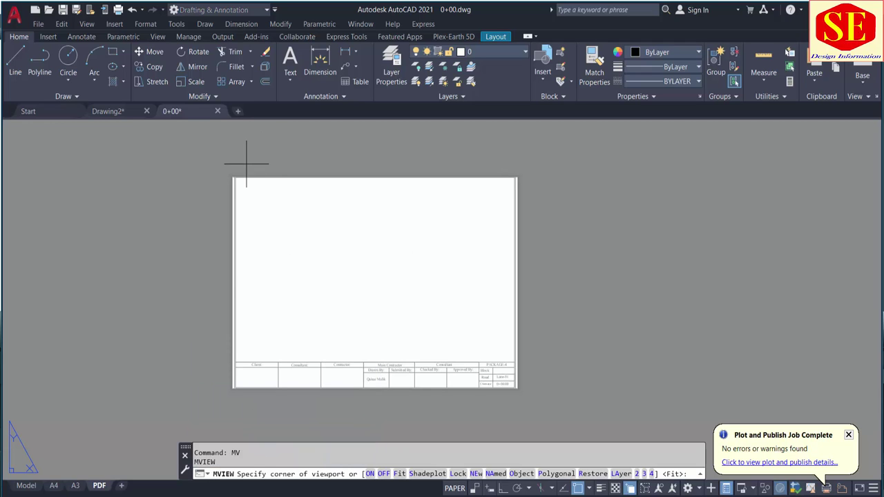
{"action": "left_click", "coordinate": [243, 187]}
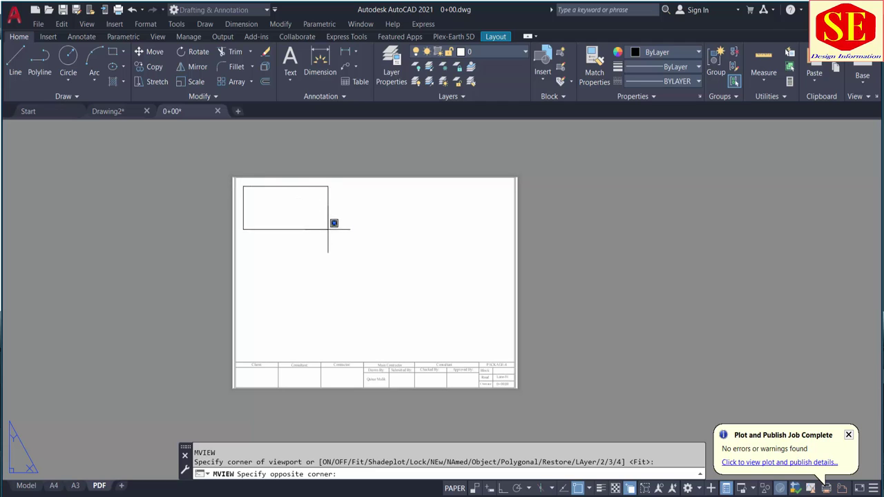
{"action": "left_click", "coordinate": [508, 358]}
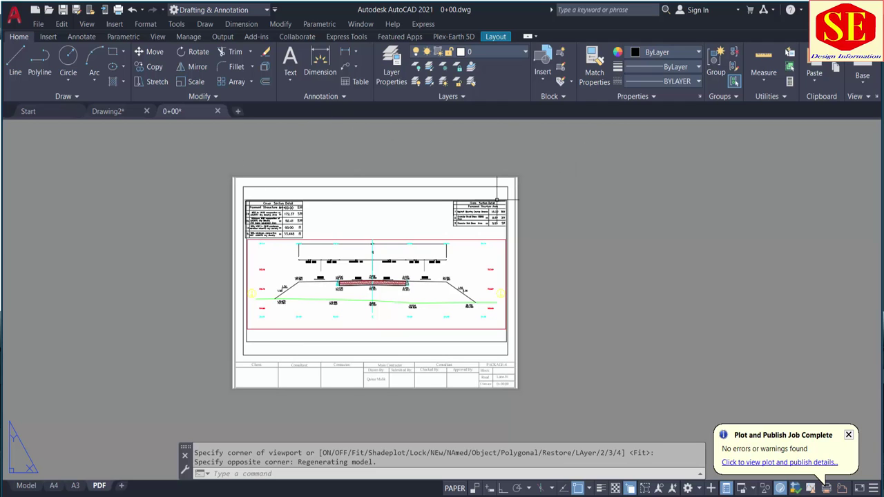
{"action": "key", "text": "Escape"}
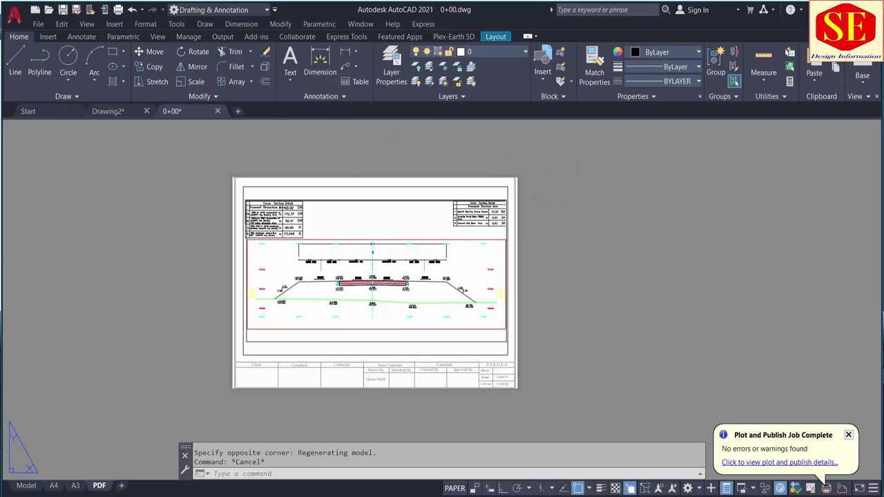
{"action": "key", "text": "ctrl+p"}
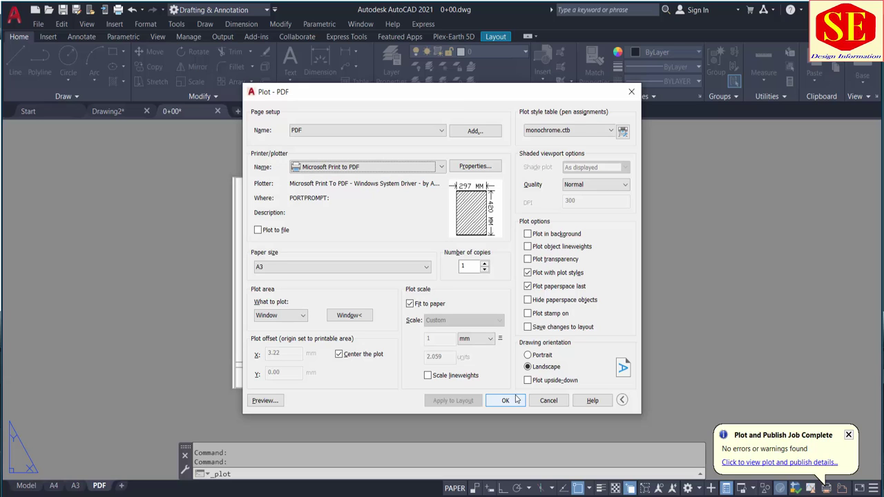
Cancel the Plot dialog and review Model, A4, A3 and PDF tabs, ending on A3
{"action": "left_click", "coordinate": [548, 401]}
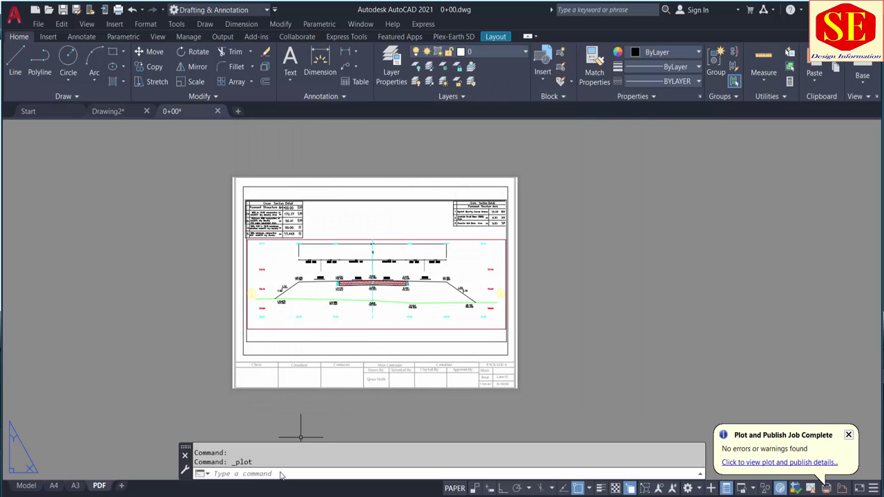
{"action": "left_click", "coordinate": [26, 485]}
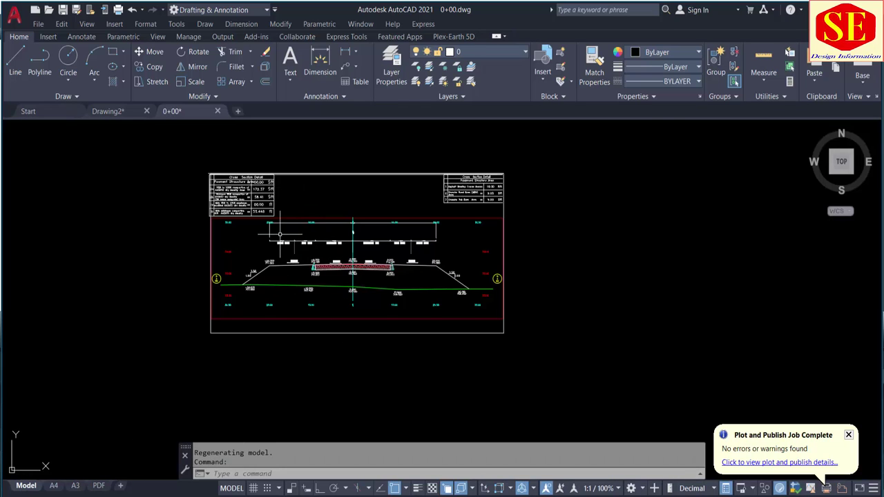
{"action": "left_click", "coordinate": [53, 485]}
{"action": "left_click", "coordinate": [75, 486]}
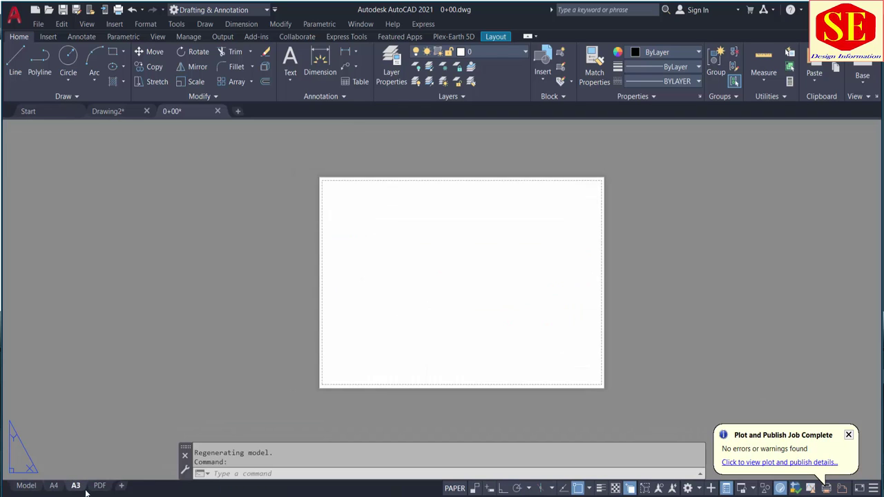
{"action": "left_click", "coordinate": [99, 486]}
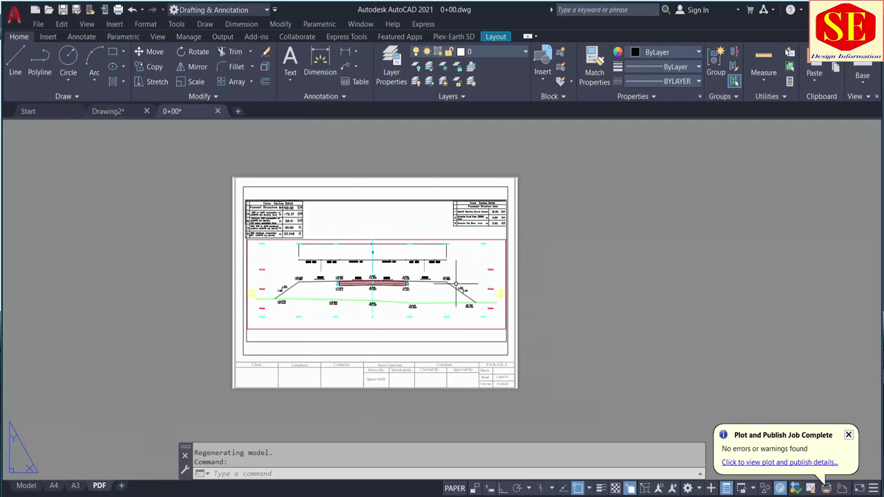
{"action": "left_click", "coordinate": [26, 486]}
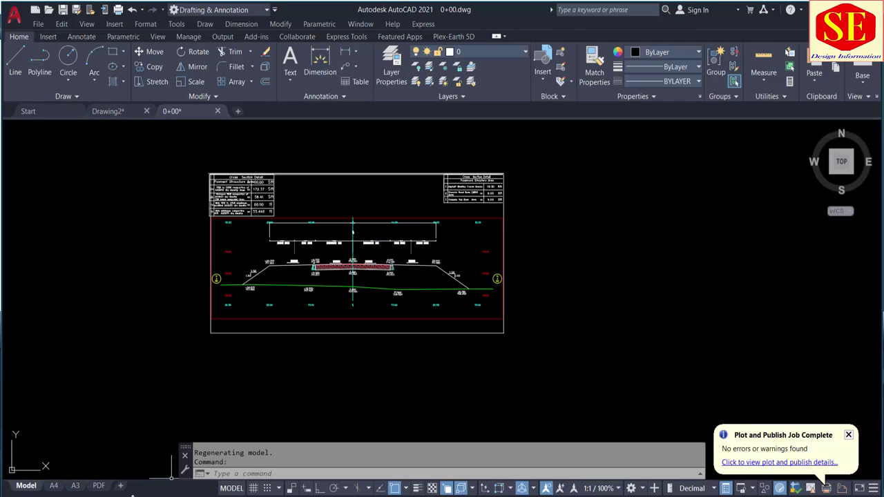
{"action": "left_click", "coordinate": [55, 487]}
{"action": "left_click", "coordinate": [76, 487]}
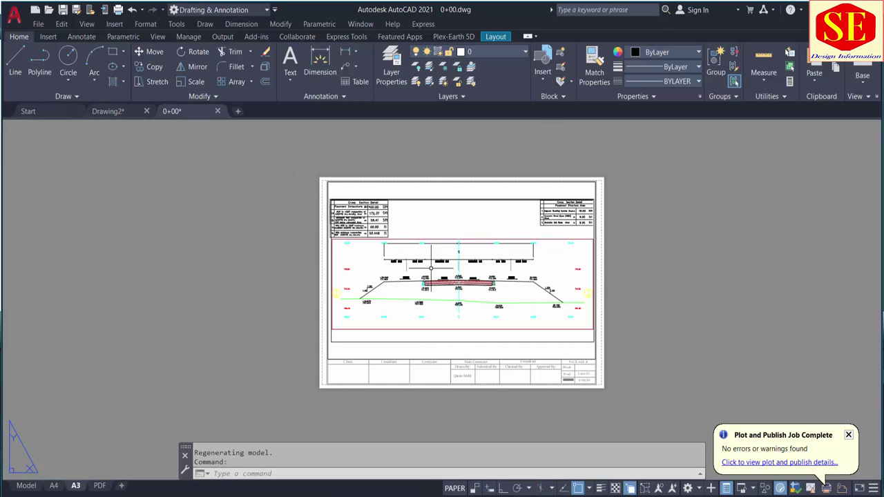
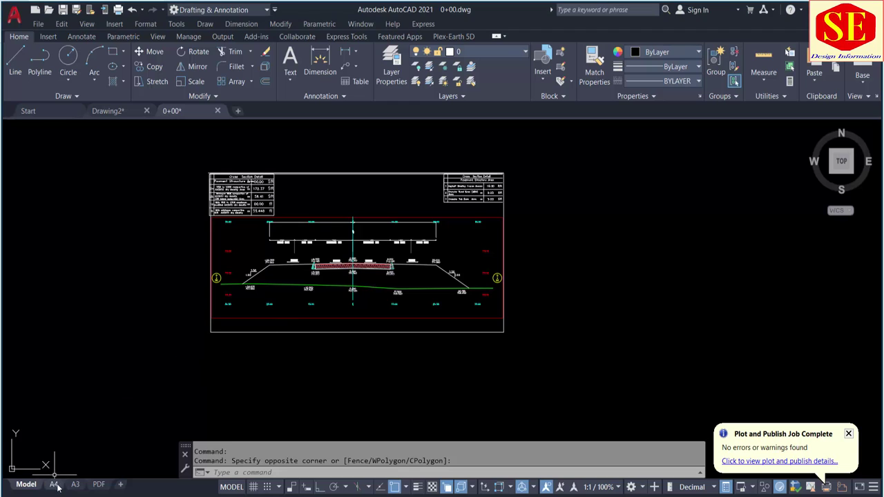
Review the A4, A3 and PDF layout sheets of the 0+00 drawing
{"action": "left_click", "coordinate": [54, 484]}
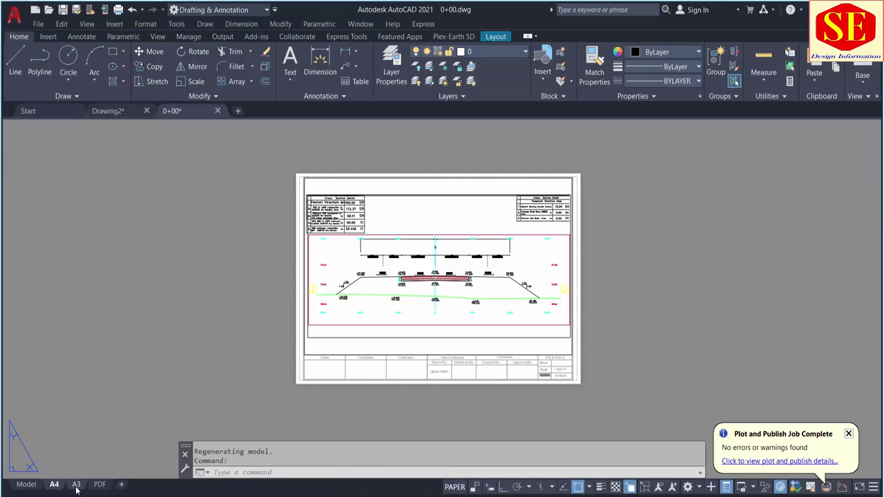
{"action": "left_click", "coordinate": [75, 484]}
{"action": "left_click", "coordinate": [99, 484]}
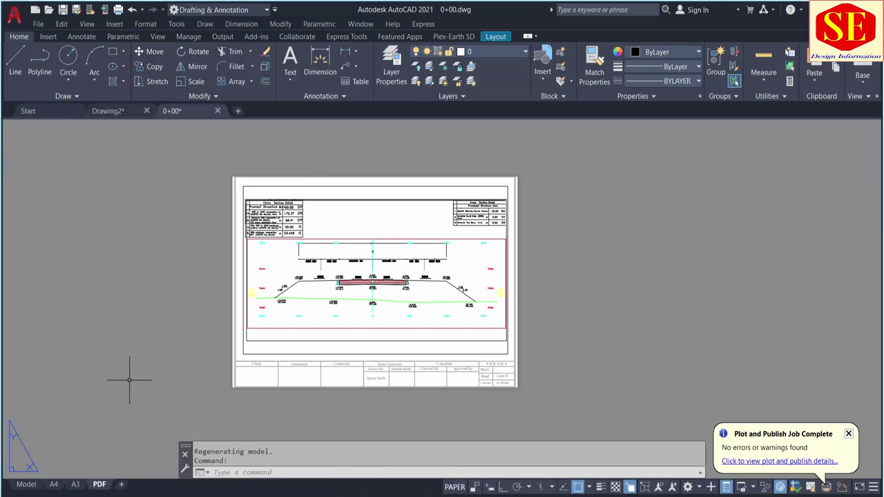
Close the 0+00 drawing, dismiss the save prompt, and enter the XREF command
{"action": "left_click", "coordinate": [217, 110]}
{"action": "key", "text": "Escape"}
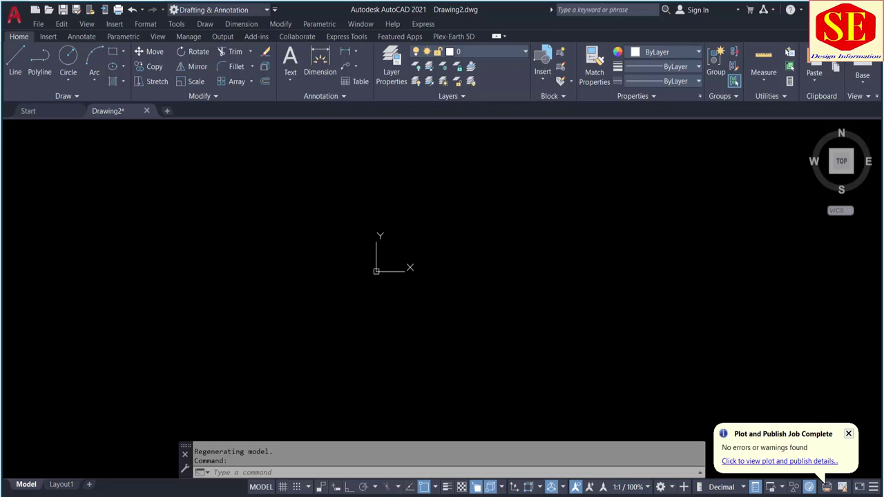
{"action": "type", "text": "XREF"}
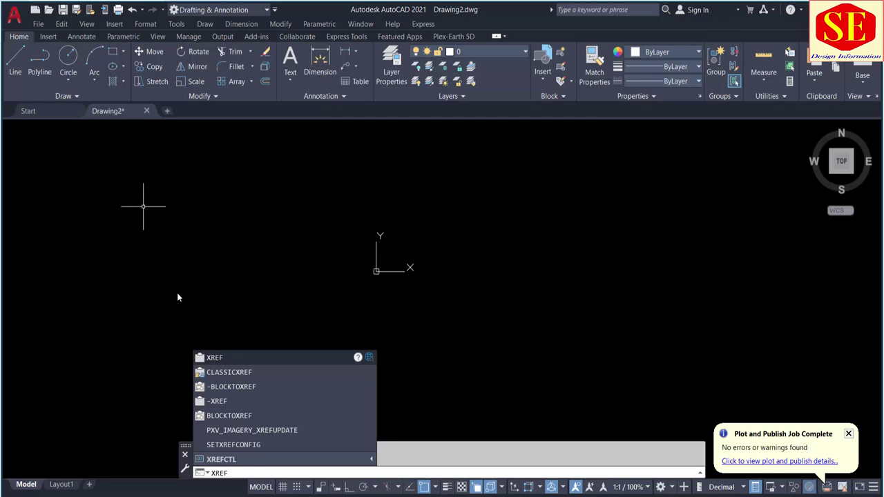
Attach the 0+50 drawing as a DWG reference with default settings
{"action": "left_click", "coordinate": [217, 357]}
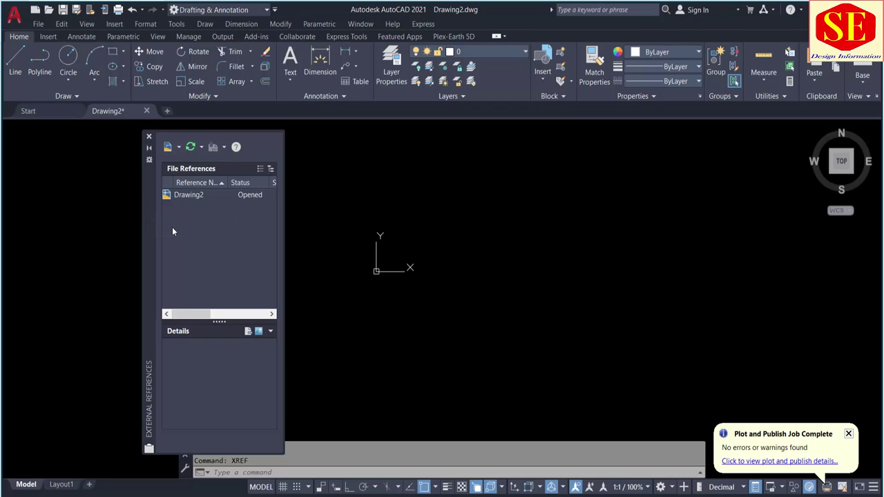
{"action": "left_click", "coordinate": [178, 147]}
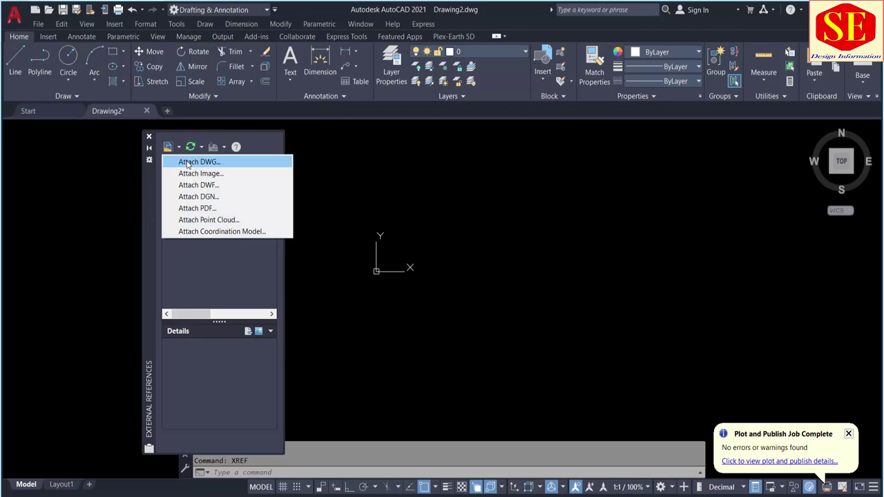
{"action": "left_click", "coordinate": [187, 164]}
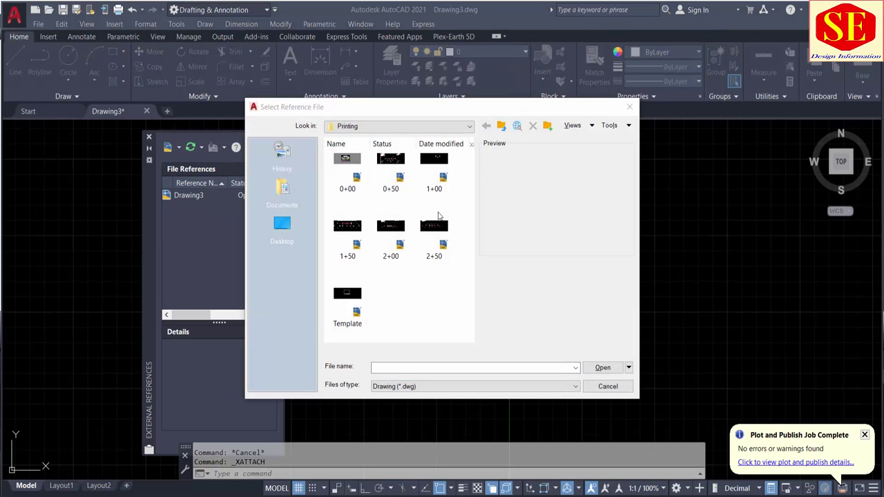
{"action": "left_click", "coordinate": [403, 183]}
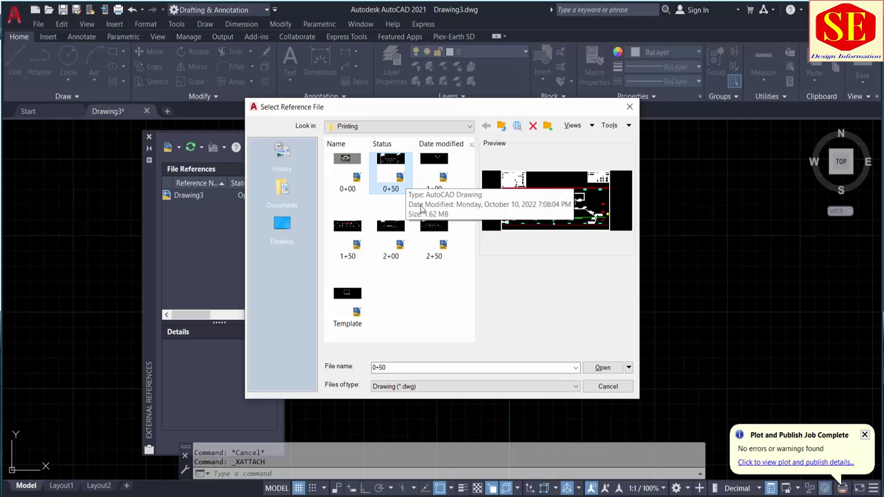
{"action": "left_click", "coordinate": [602, 369]}
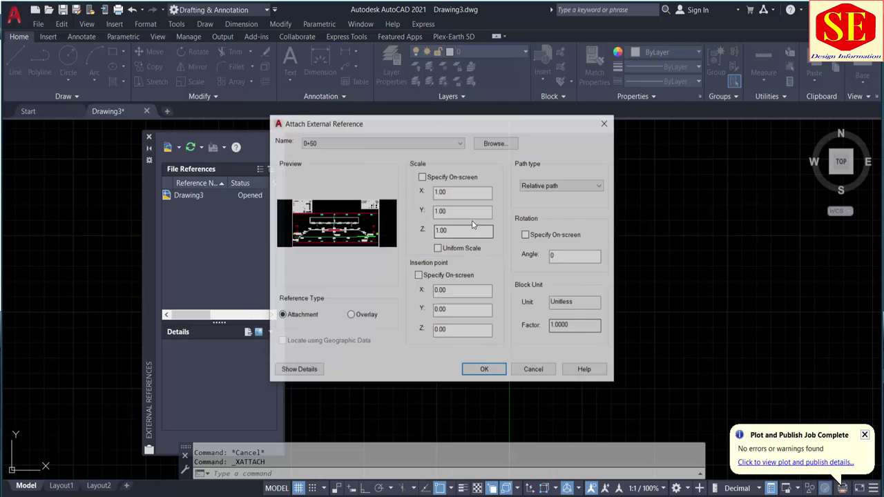
{"action": "left_click", "coordinate": [485, 372]}
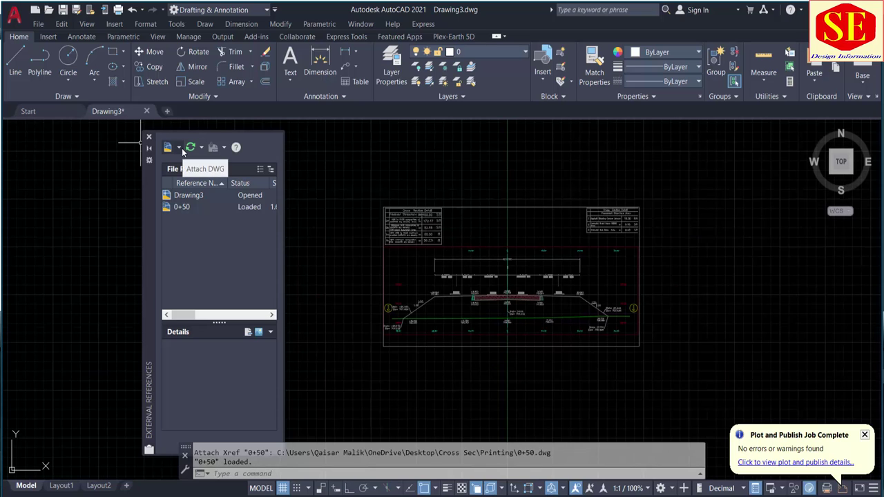
Attach the 1+00 drawing as a second DWG reference with default settings
{"action": "left_click", "coordinate": [183, 152]}
{"action": "left_click", "coordinate": [197, 161]}
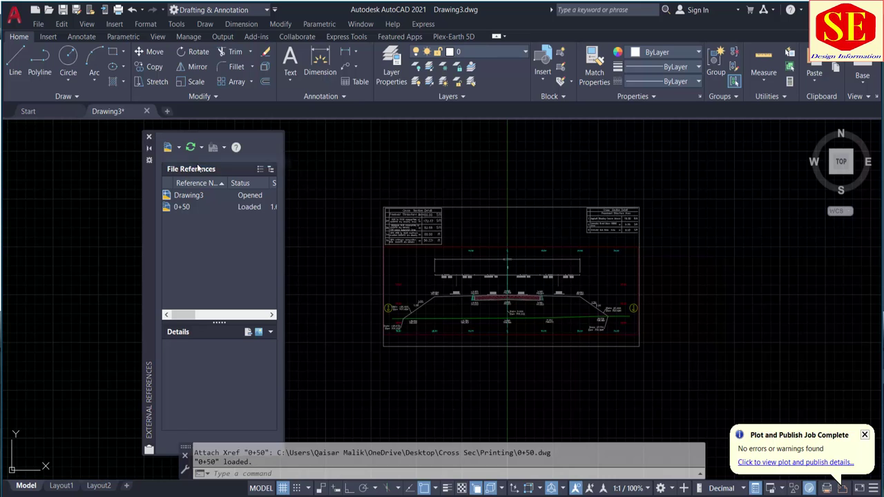
{"action": "double_click", "coordinate": [430, 176]}
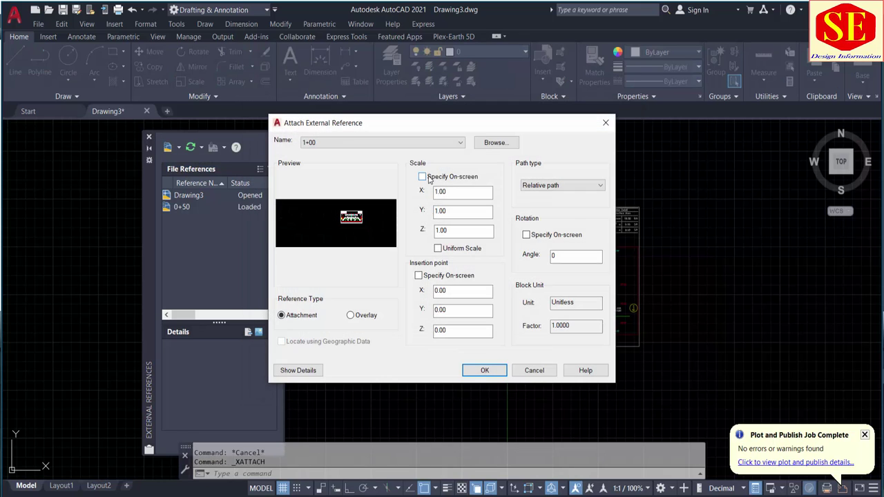
{"action": "left_click", "coordinate": [484, 370]}
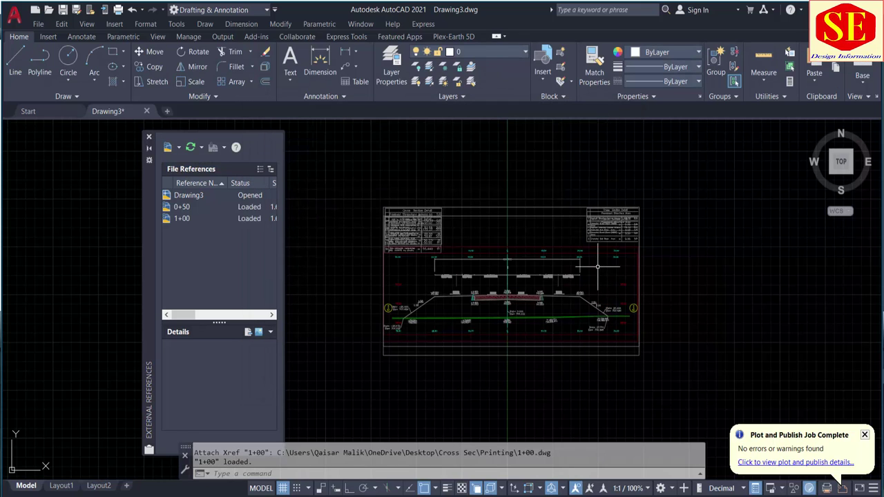
{"action": "type", "text": "m"}
{"action": "key", "text": "Return"}
Move the 1+00 sheet above the 0+50 sheet
{"action": "left_click", "coordinate": [546, 216]}
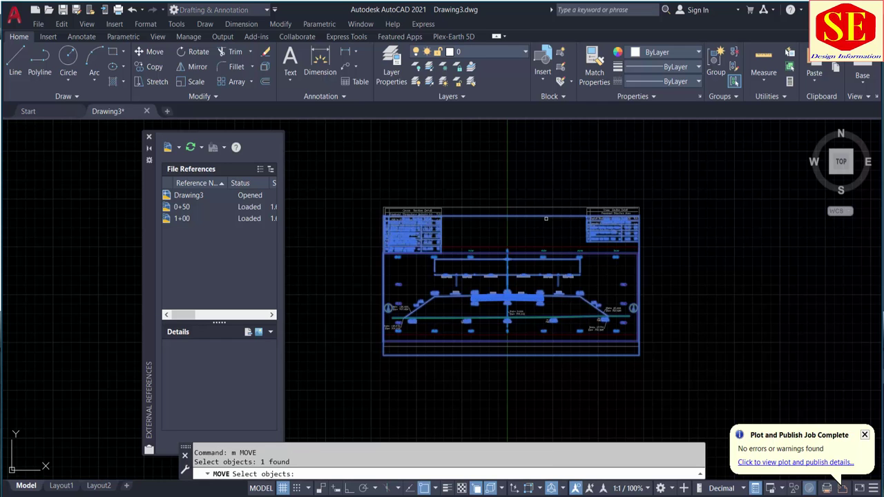
{"action": "key", "text": "Return"}
{"action": "left_click", "coordinate": [545, 215]}
{"action": "middle_click_drag", "start_coordinate": [546, 198], "coordinate": [524, 290]}
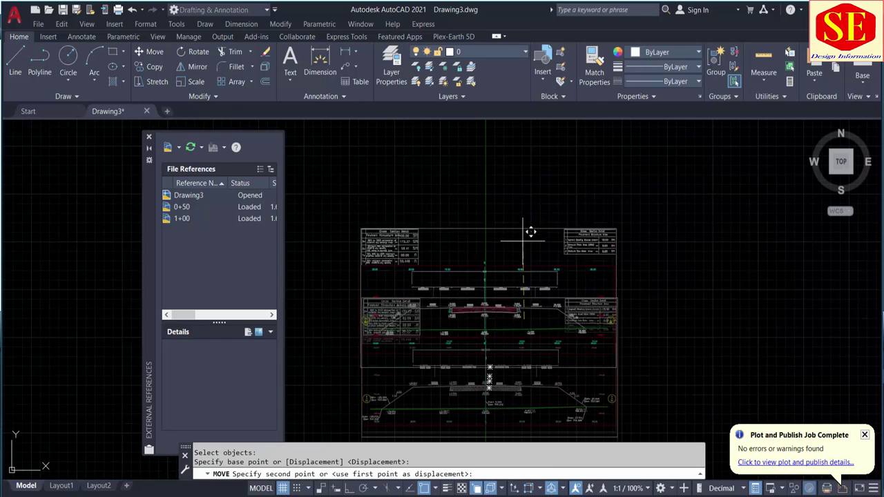
{"action": "middle_click_drag", "start_coordinate": [529, 232], "coordinate": [523, 278]}
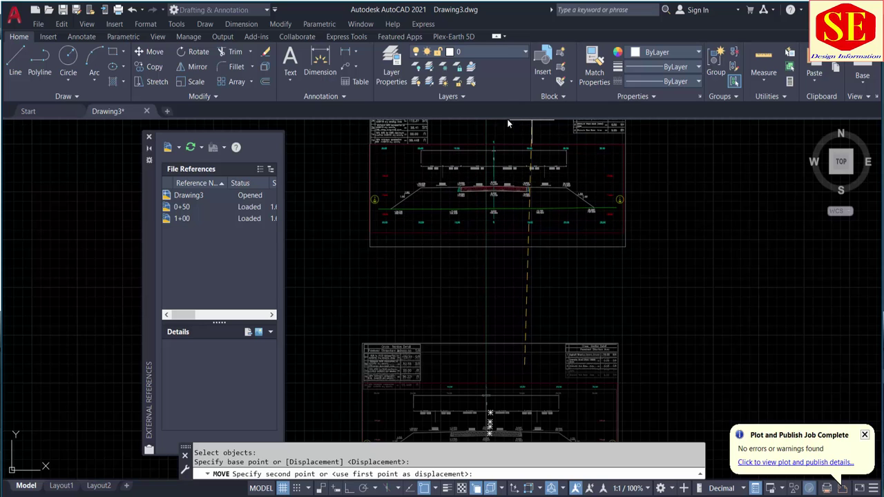
{"action": "left_click", "coordinate": [524, 124]}
{"action": "scroll", "coordinate": [607, 238], "scroll_direction": "down", "scroll_amount": 4}
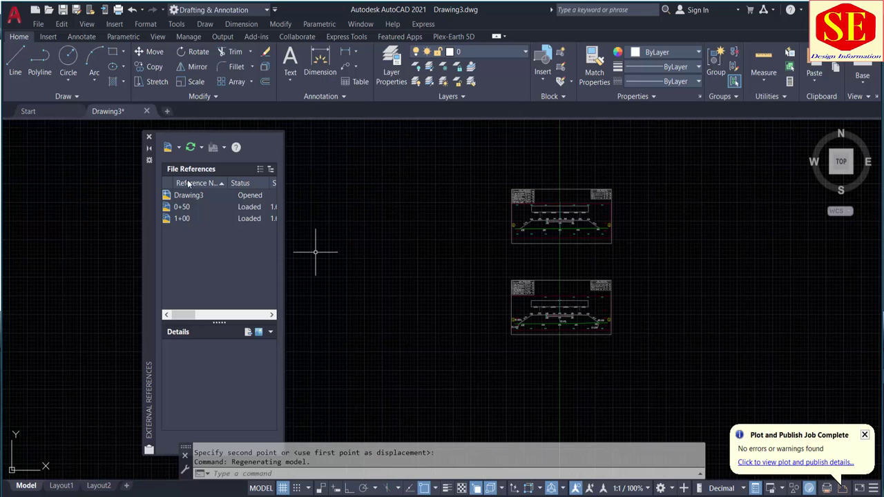
Attach the 1+50 and 2+00 drawings together as DWG references with default settings
{"action": "left_click", "coordinate": [179, 148]}
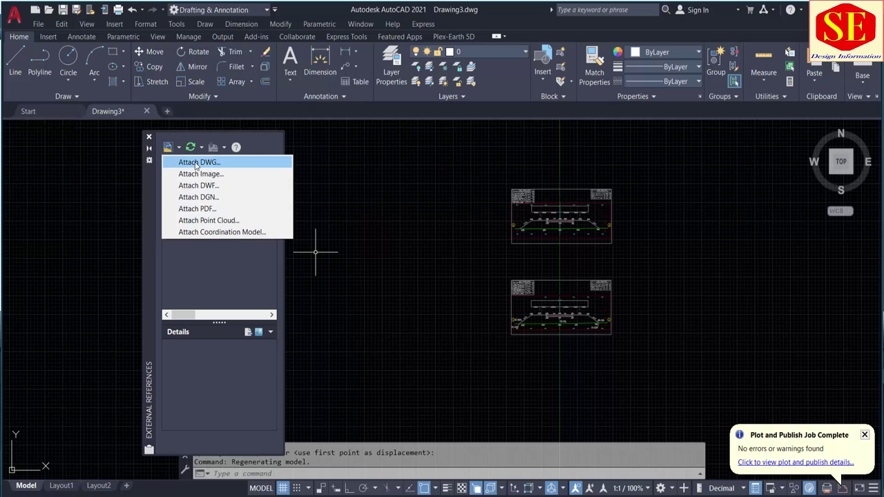
{"action": "left_click", "coordinate": [196, 163]}
{"action": "left_click", "coordinate": [348, 235]}
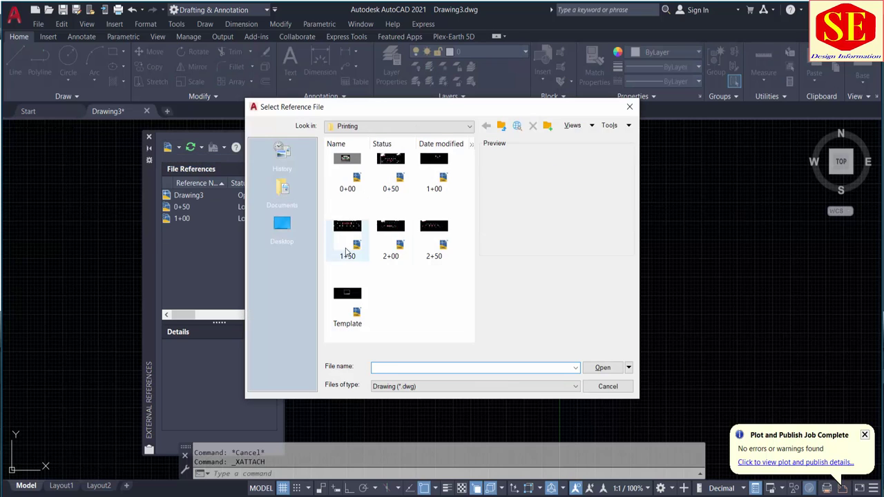
{"action": "left_click", "coordinate": [392, 243], "text": "ctrl"}
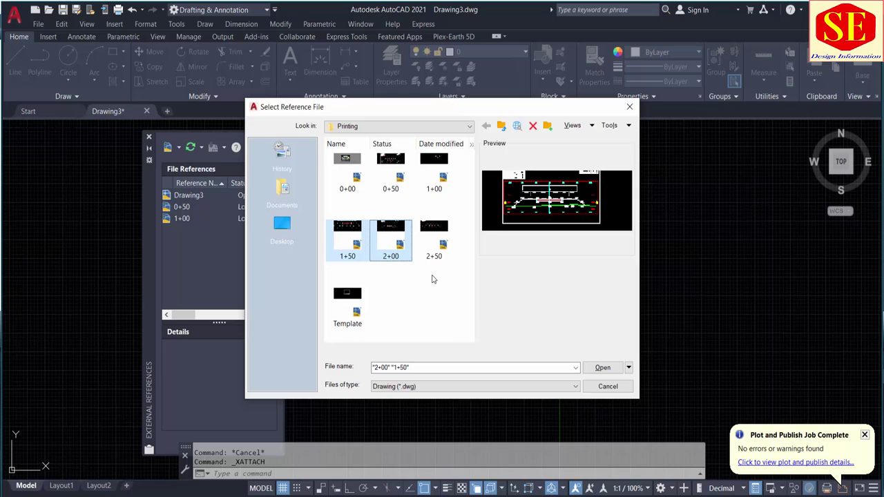
{"action": "left_click_drag", "start_coordinate": [466, 220], "coordinate": [309, 345]}
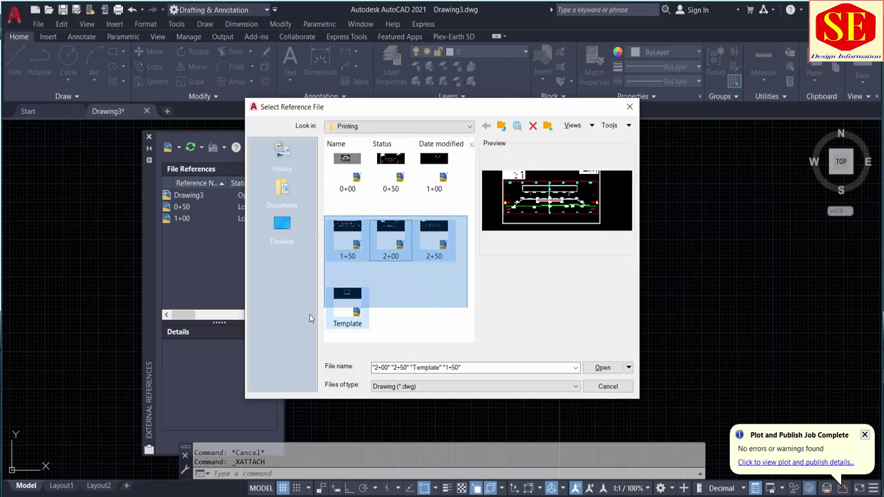
{"action": "left_click", "coordinate": [396, 222]}
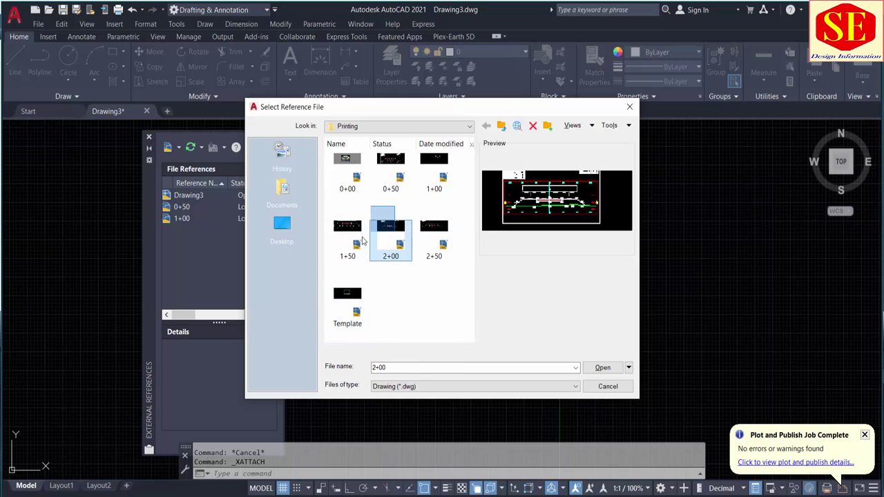
{"action": "left_click", "coordinate": [348, 231], "text": "ctrl"}
{"action": "left_click", "coordinate": [603, 368]}
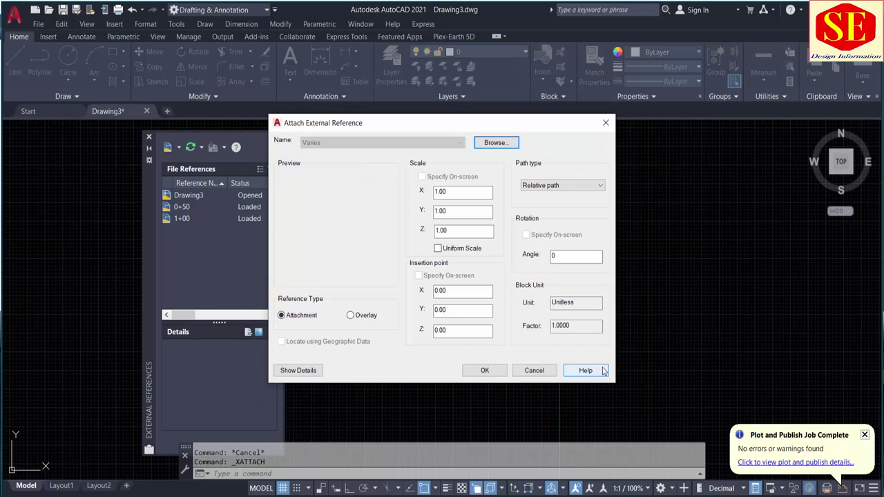
{"action": "left_click", "coordinate": [497, 373]}
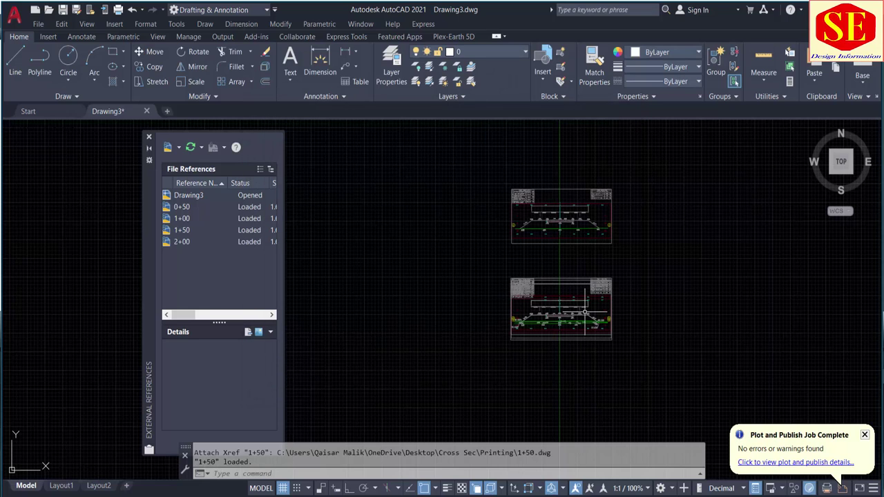
Move one of the overlapping new sheets to the right of the others
{"action": "type", "text": "m"}
{"action": "key", "text": "Return"}
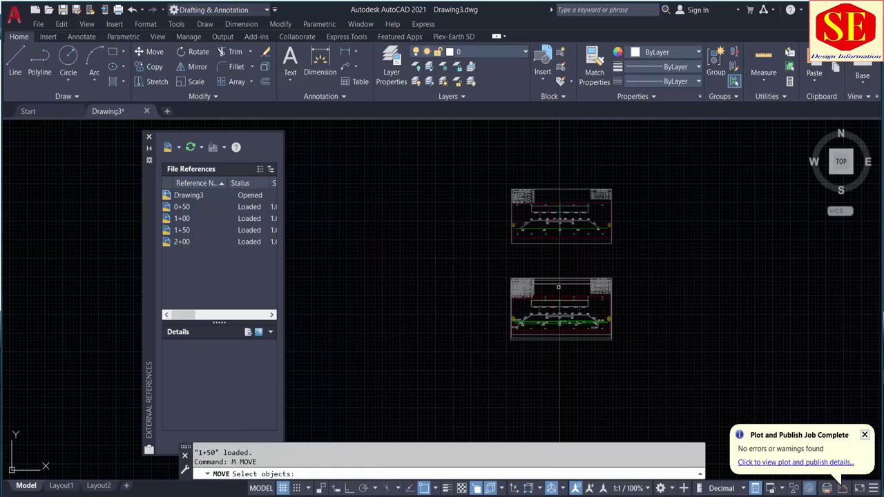
{"action": "left_click", "coordinate": [556, 283]}
{"action": "key", "text": "Return"}
{"action": "left_click", "coordinate": [560, 388]}
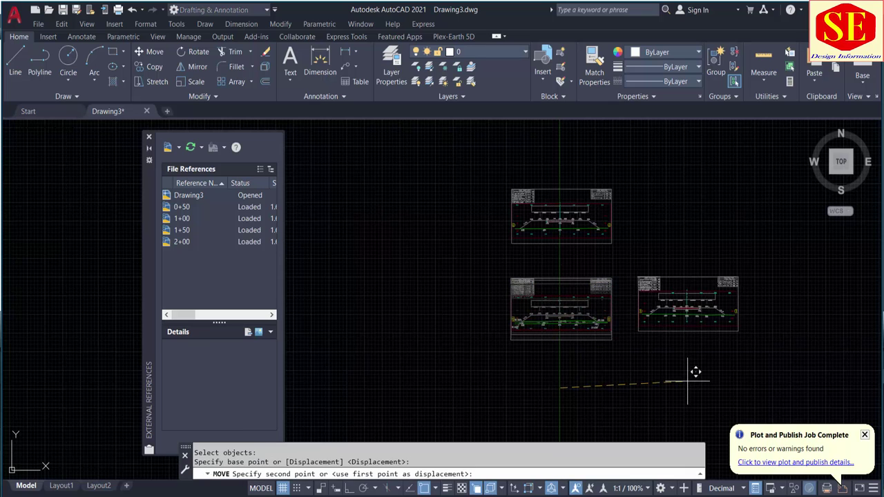
{"action": "left_click", "coordinate": [752, 373]}
{"action": "key", "text": "Return"}
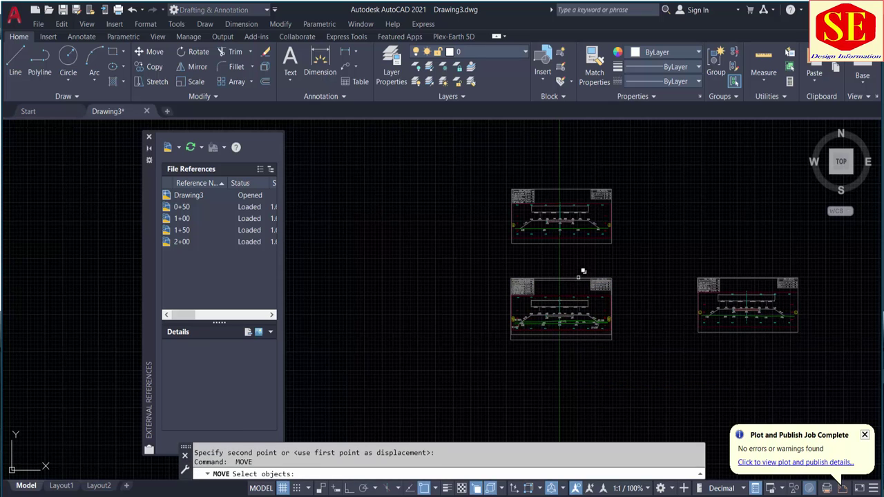
Move the remaining overlapping sheet aside and close the External References palette
{"action": "left_click", "coordinate": [580, 283]}
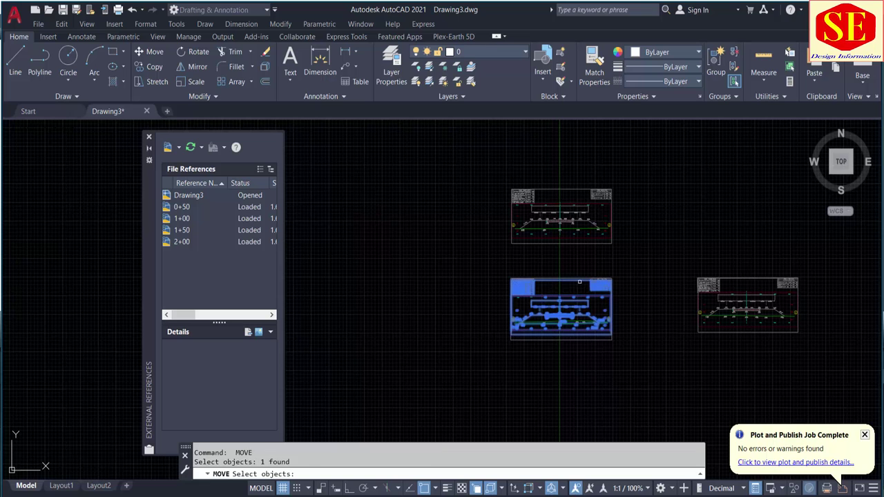
{"action": "key", "text": "Return"}
{"action": "left_click", "coordinate": [657, 375]}
{"action": "scroll", "coordinate": [563, 299], "scroll_direction": "up", "scroll_amount": 4}
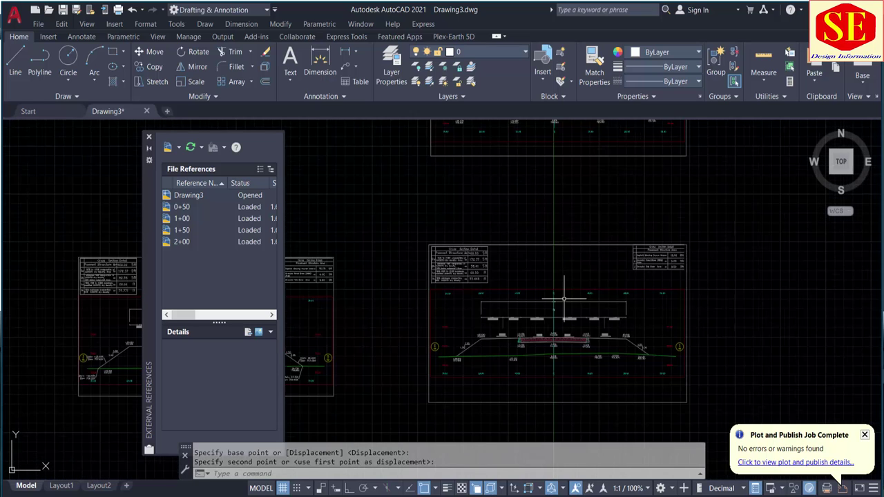
{"action": "scroll", "coordinate": [563, 299], "scroll_direction": "down", "scroll_amount": 2}
{"action": "scroll", "coordinate": [564, 299], "scroll_direction": "down", "scroll_amount": 2}
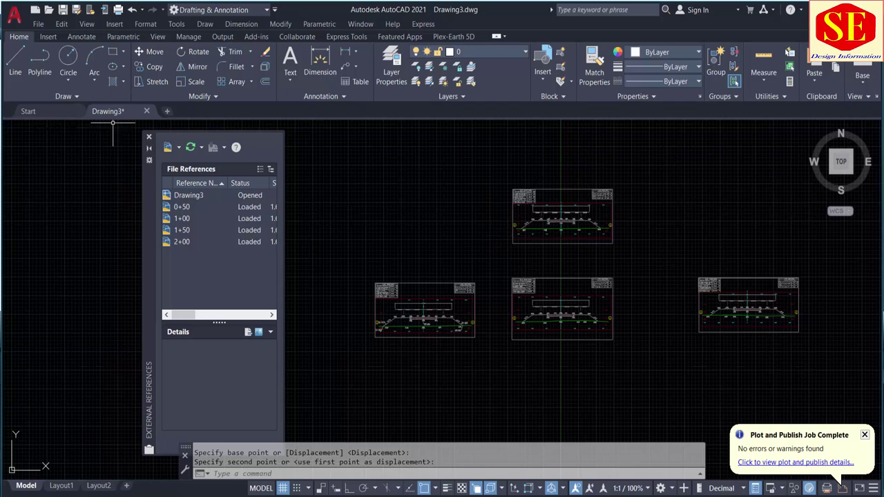
{"action": "left_click", "coordinate": [149, 137]}
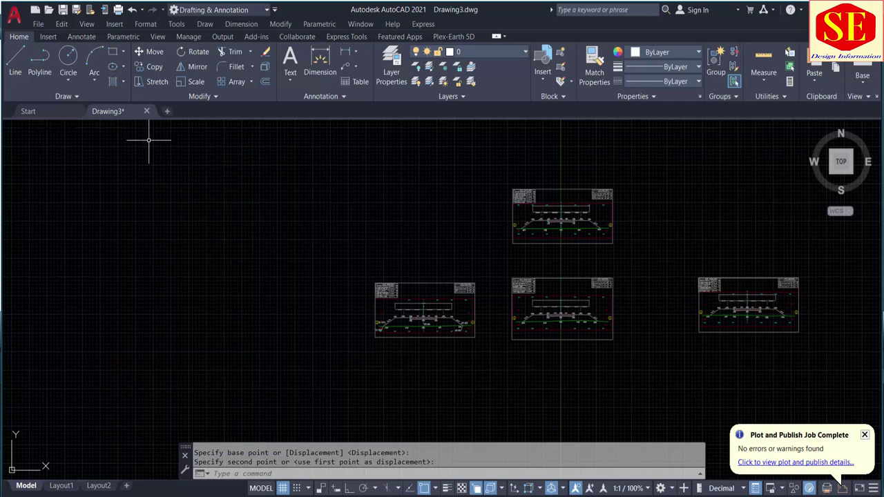
Erase the default viewport on the Layout1 sheet
{"action": "left_click", "coordinate": [62, 486]}
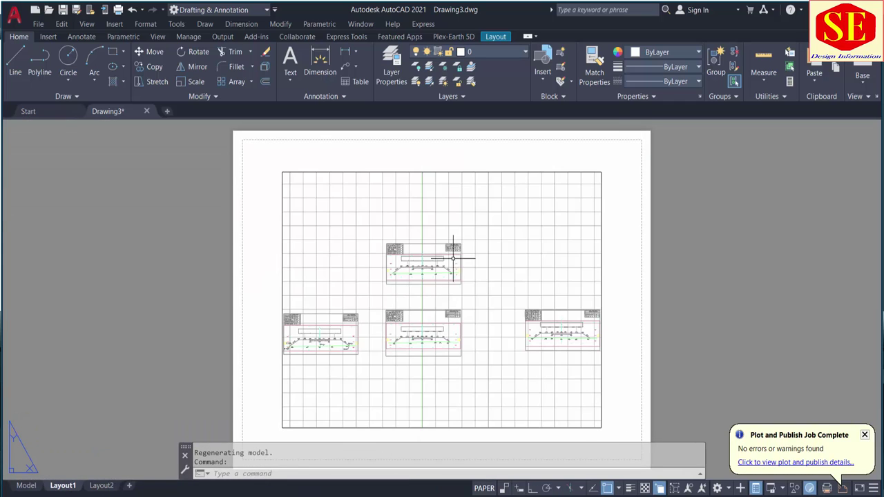
{"action": "left_click", "coordinate": [591, 171]}
{"action": "type", "text": "e"}
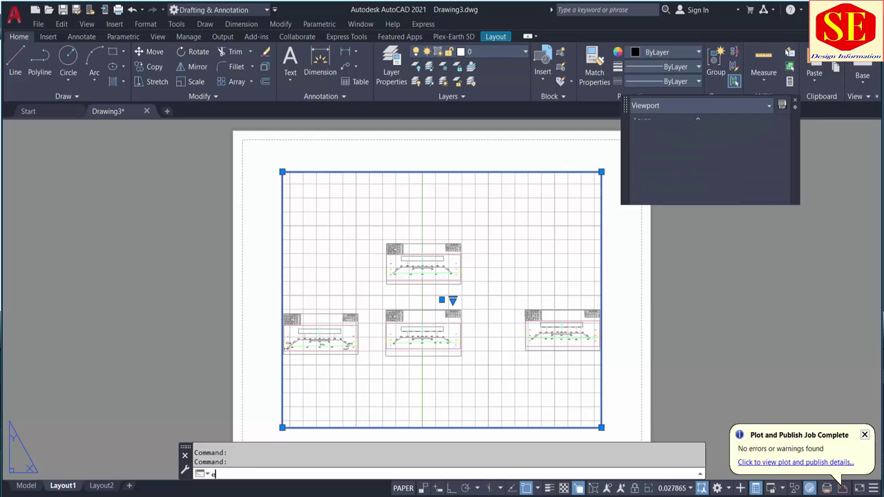
{"action": "key", "text": "Return"}
{"action": "scroll", "coordinate": [395, 202], "scroll_direction": "down", "scroll_amount": 2}
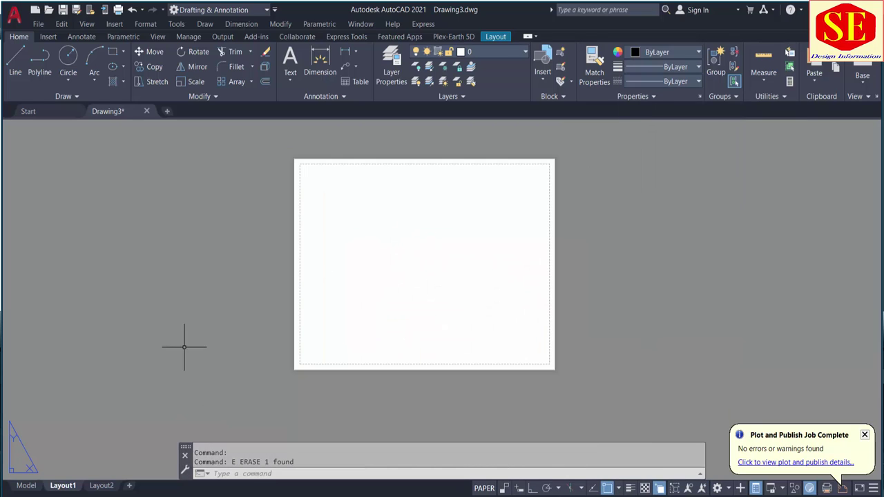
Attach the Template drawing as a DWG reference at 0,0, scale 1, and zoom extents
{"action": "left_click", "coordinate": [115, 24]}
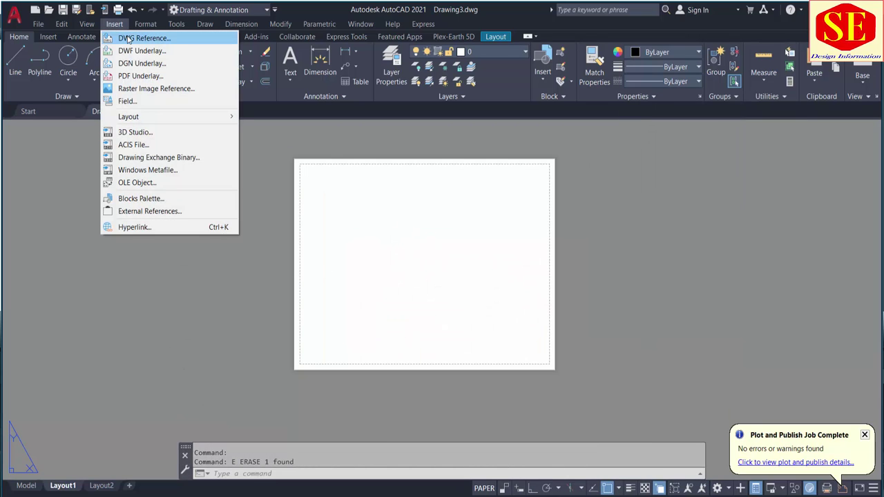
{"action": "left_click", "coordinate": [132, 39]}
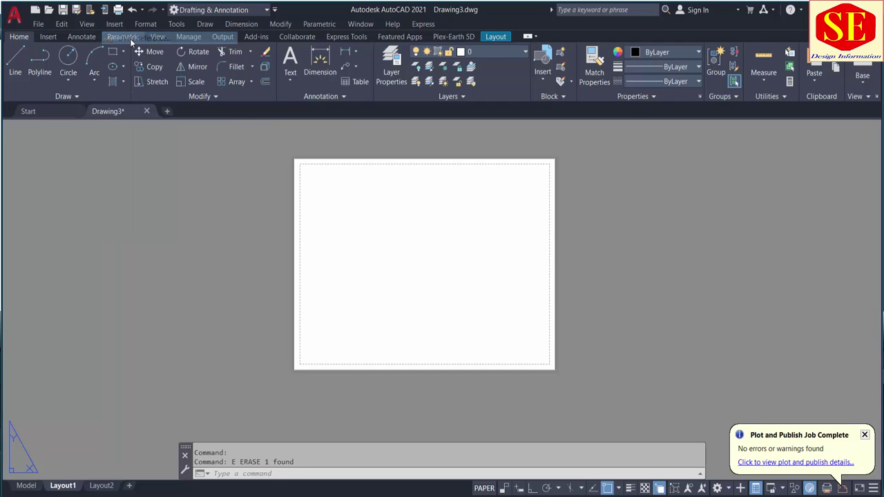
{"action": "left_click", "coordinate": [349, 306]}
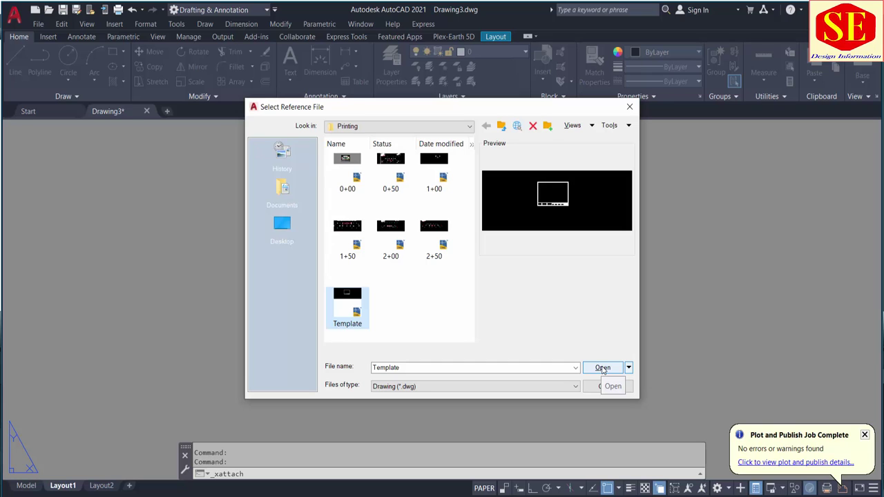
{"action": "left_click", "coordinate": [603, 368]}
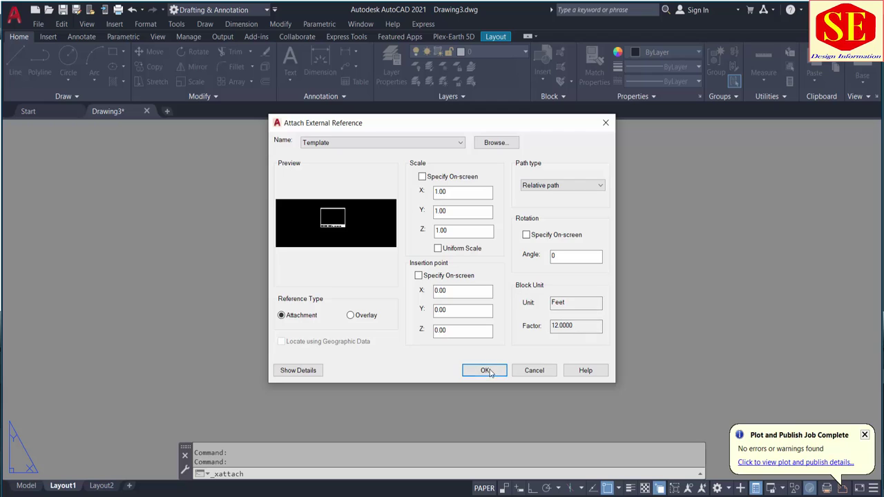
{"action": "left_click", "coordinate": [485, 370]}
{"action": "type", "text": "z"}
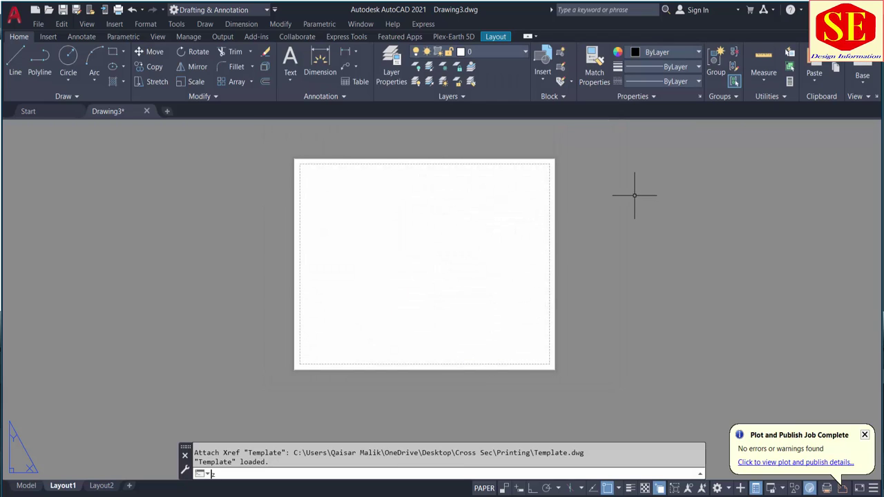
{"action": "key", "text": "Return"}
{"action": "type", "text": "e"}
{"action": "key", "text": "Return"}
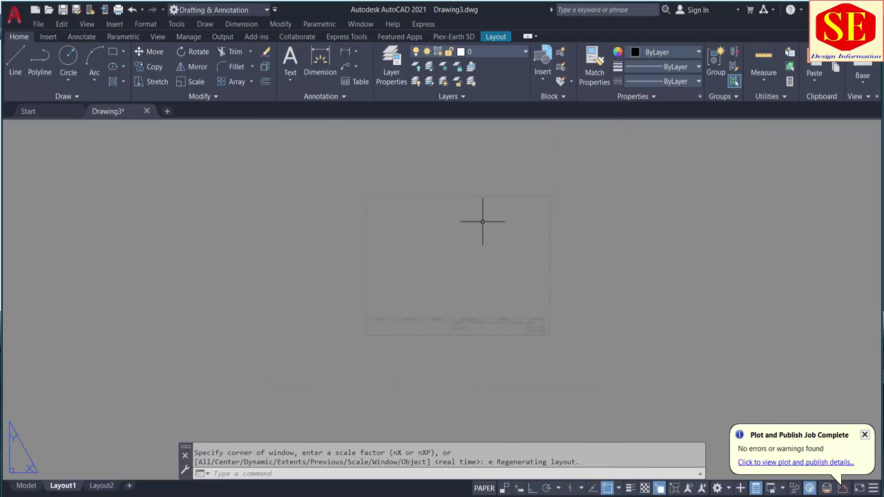
Create a new page setup named A3 for Layout1
{"action": "right_click", "coordinate": [65, 487]}
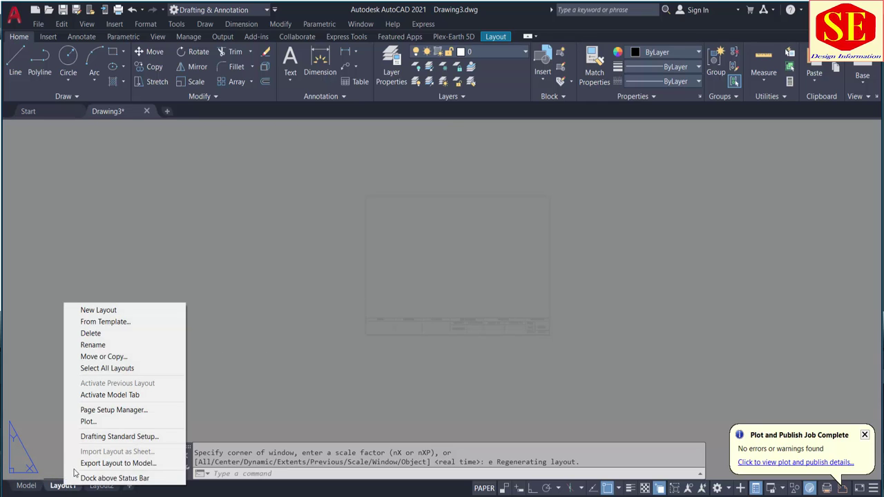
{"action": "left_click", "coordinate": [98, 411]}
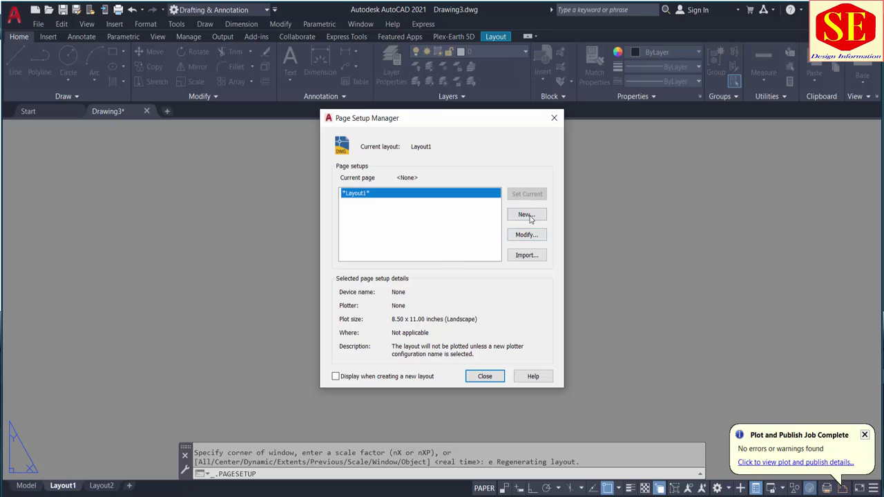
{"action": "left_click", "coordinate": [531, 218]}
{"action": "type", "text": "A3"}
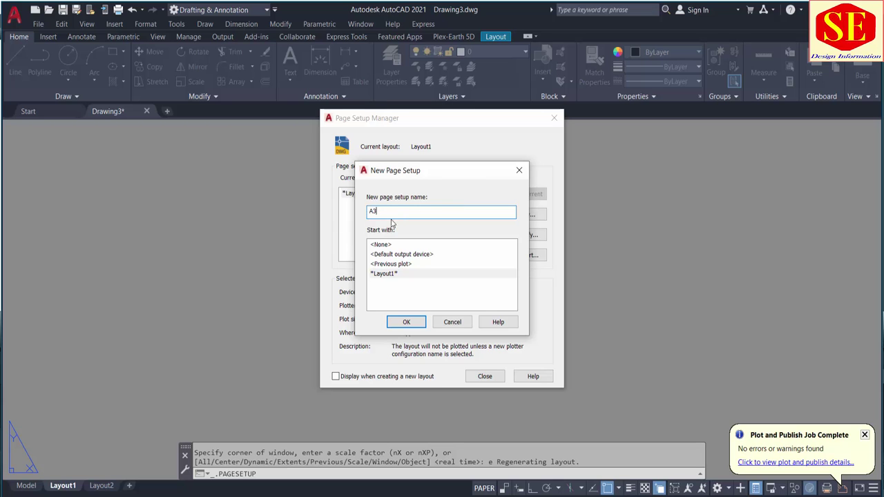
{"action": "left_click", "coordinate": [414, 322]}
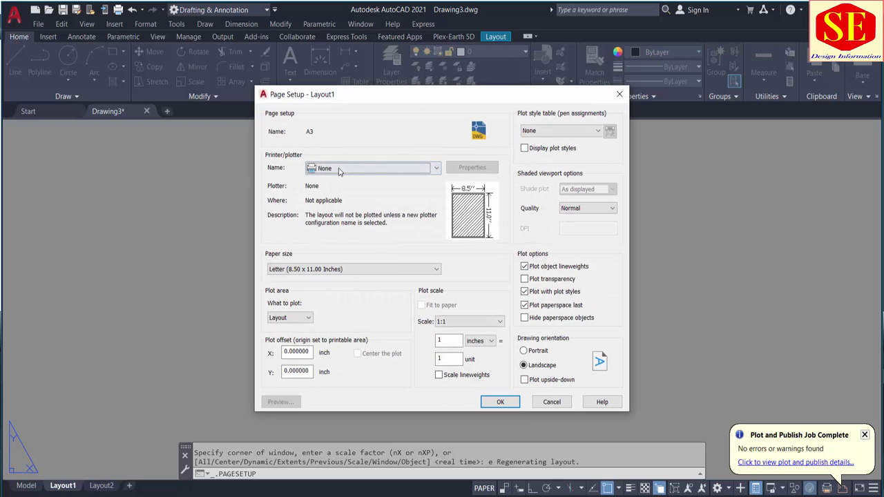
Set the A3 setup to HP Color LaserJet CP5225dn, monochrome.ctb, A3 paper, Window plot area
{"action": "left_click", "coordinate": [338, 170]}
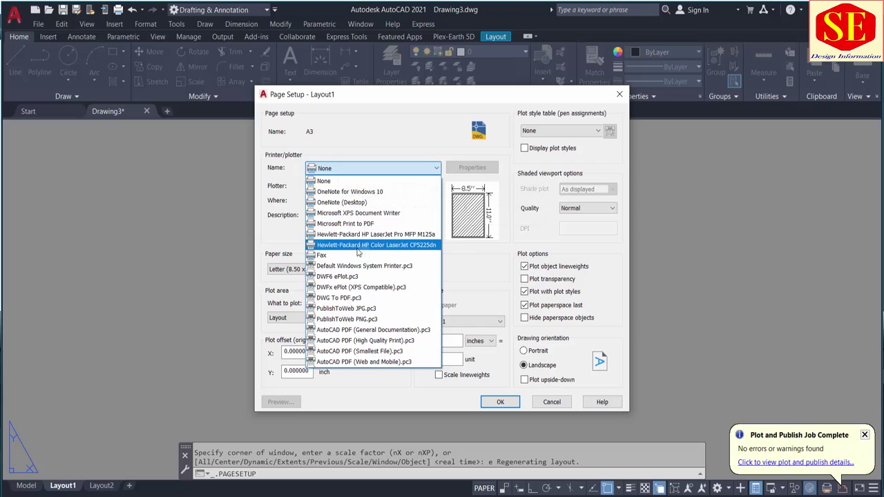
{"action": "left_click", "coordinate": [358, 245]}
{"action": "left_click", "coordinate": [567, 131]}
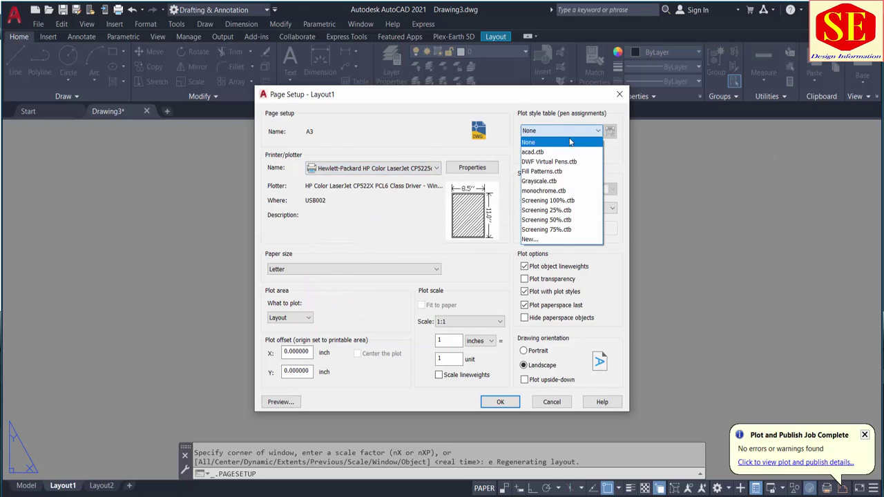
{"action": "left_click", "coordinate": [564, 192]}
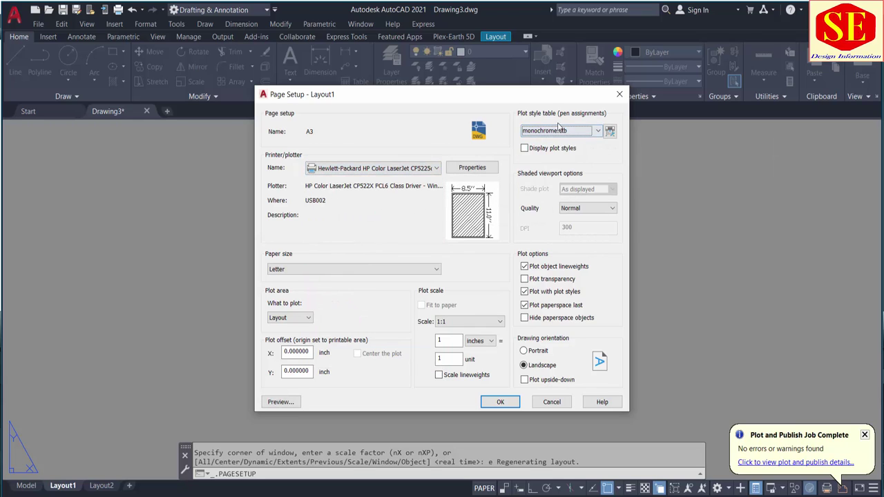
{"action": "left_click", "coordinate": [347, 269]}
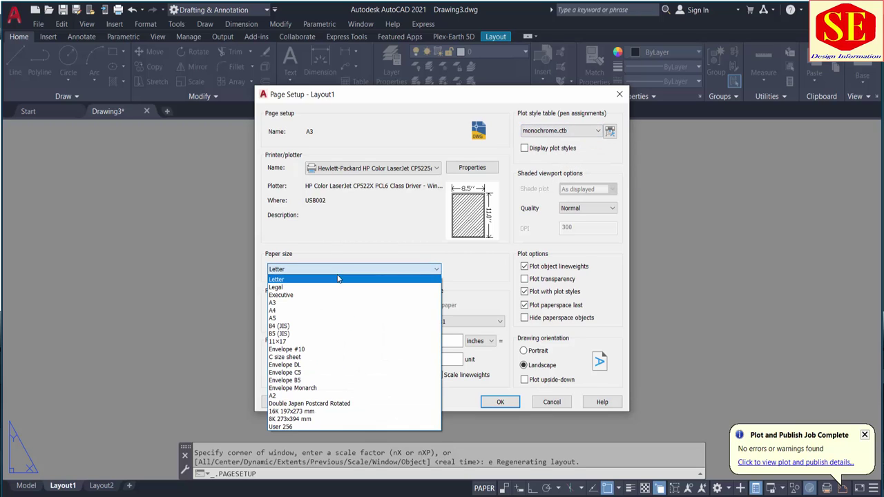
{"action": "left_click", "coordinate": [307, 308]}
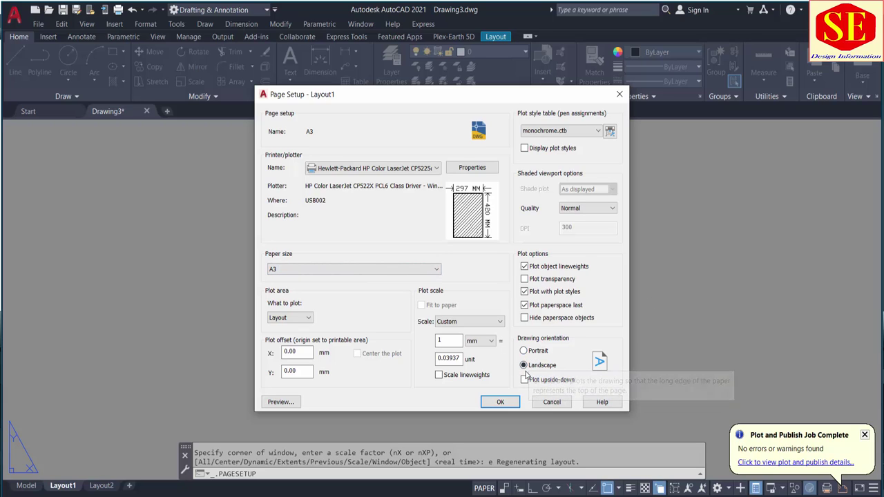
{"action": "left_click", "coordinate": [289, 317]}
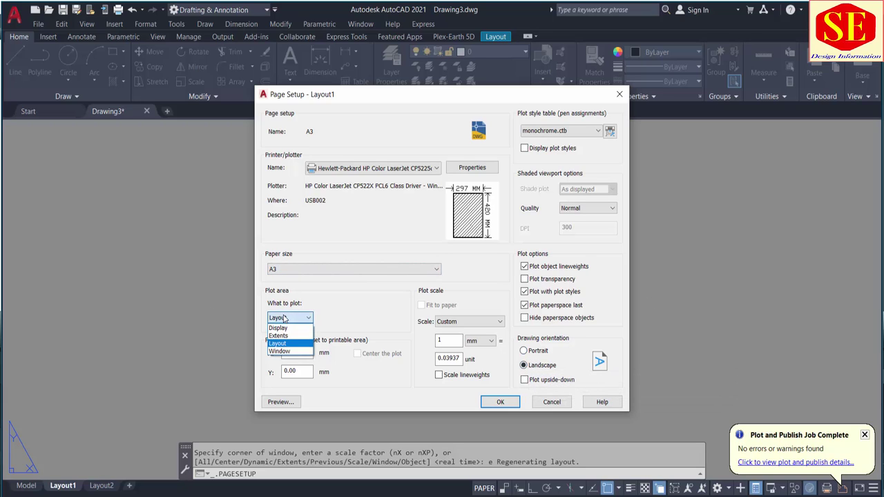
{"action": "left_click", "coordinate": [291, 352]}
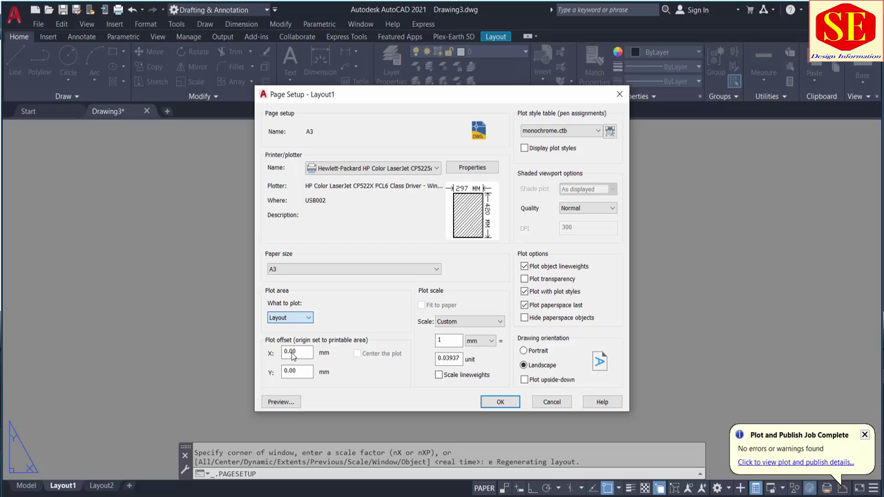
Define the plot window from the sheet's top-left to the title block's bottom-right
{"action": "left_click", "coordinate": [365, 196]}
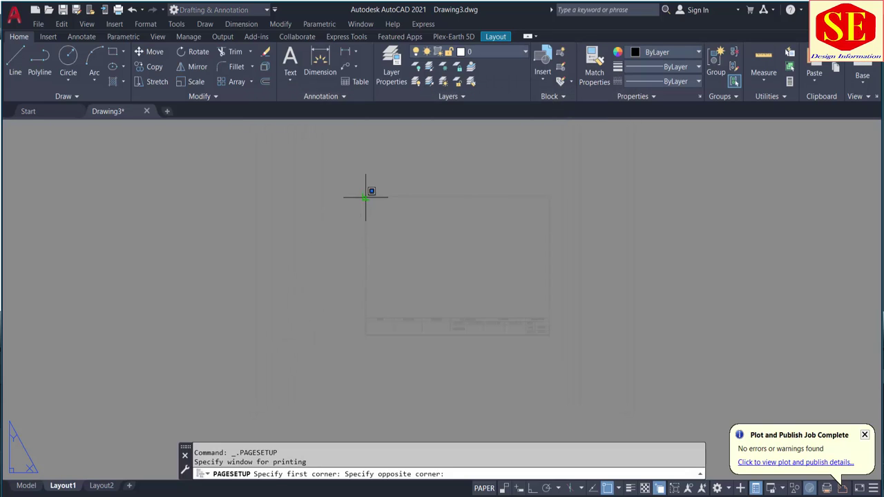
{"action": "scroll", "coordinate": [549, 331], "scroll_direction": "up", "scroll_amount": 4}
{"action": "scroll", "coordinate": [556, 331], "scroll_direction": "up", "scroll_amount": 4}
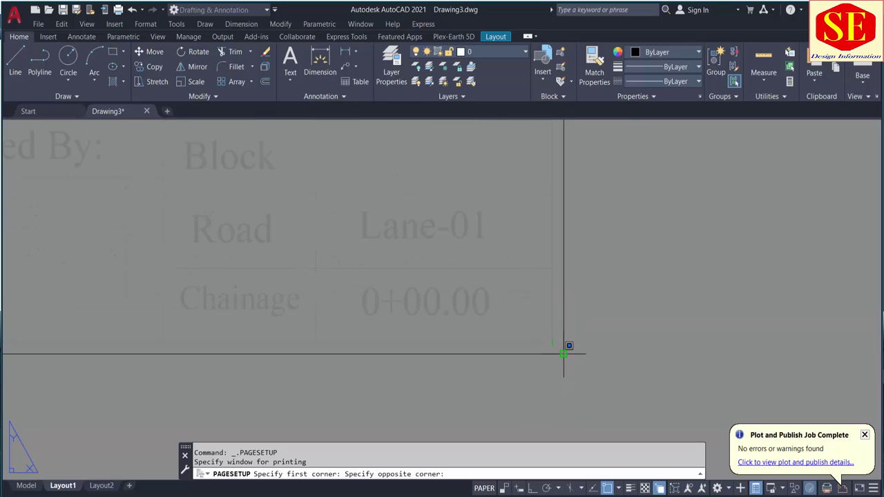
{"action": "left_click", "coordinate": [563, 354]}
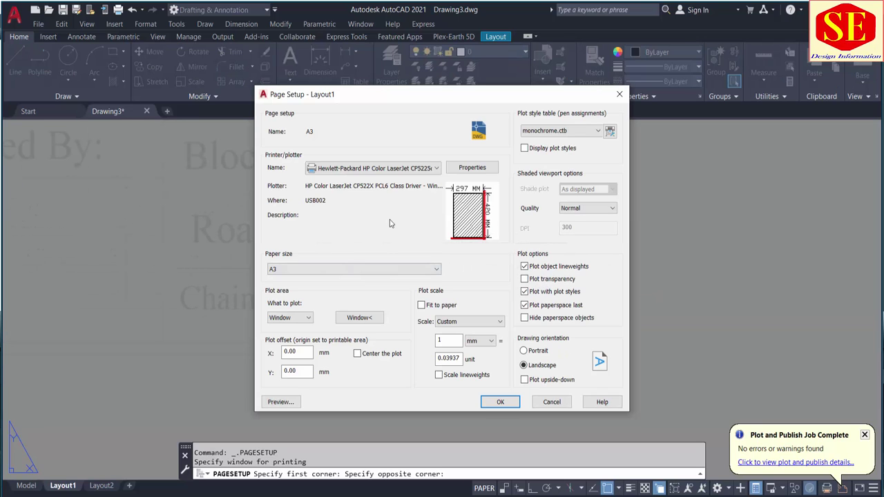
Fit the plot to paper, centre it, and make A3 the current page setup
{"action": "left_click", "coordinate": [357, 353]}
{"action": "left_click", "coordinate": [422, 305]}
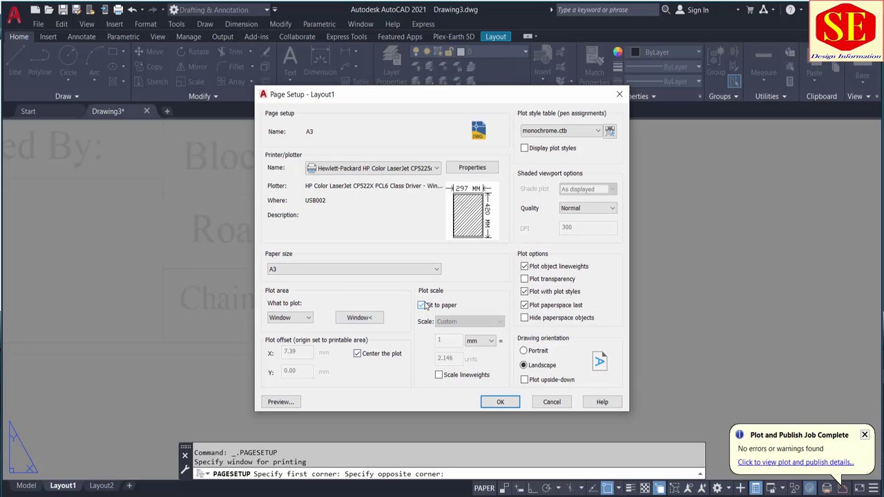
{"action": "left_click", "coordinate": [497, 401]}
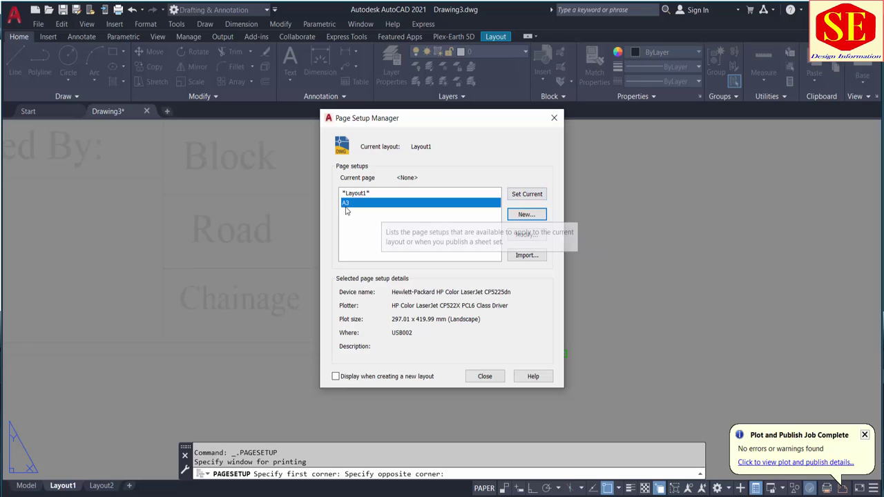
{"action": "left_click", "coordinate": [528, 196]}
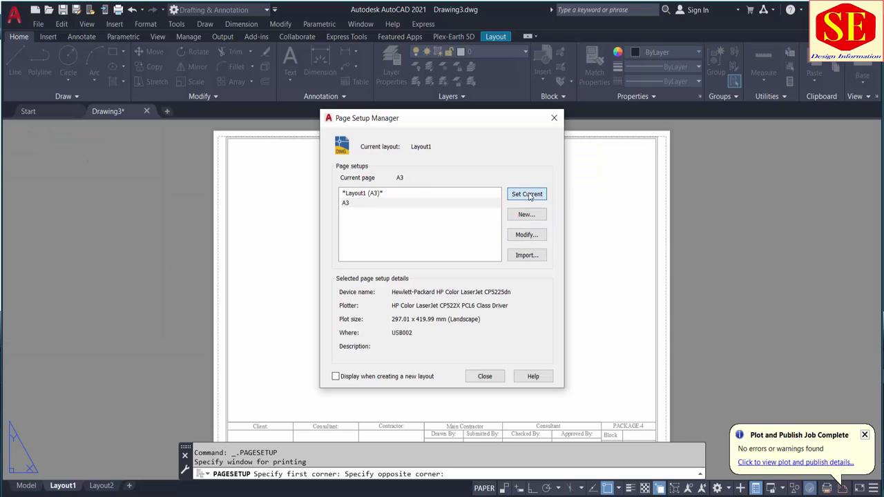
{"action": "left_click", "coordinate": [478, 379]}
{"action": "scroll", "coordinate": [457, 204], "scroll_direction": "down", "scroll_amount": 1}
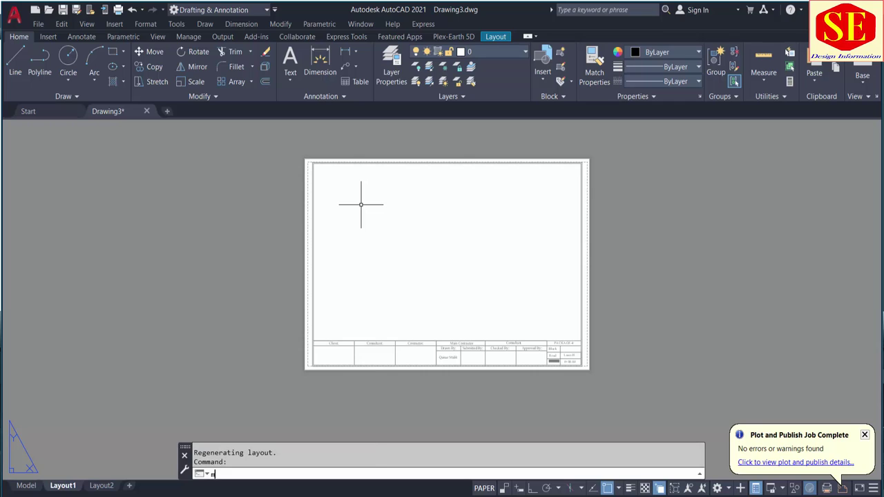
Create a layout viewport with MV from the sheet's top-left to just above the title block
{"action": "type", "text": "MV"}
{"action": "key", "text": "Return"}
{"action": "left_click", "coordinate": [317, 164]}
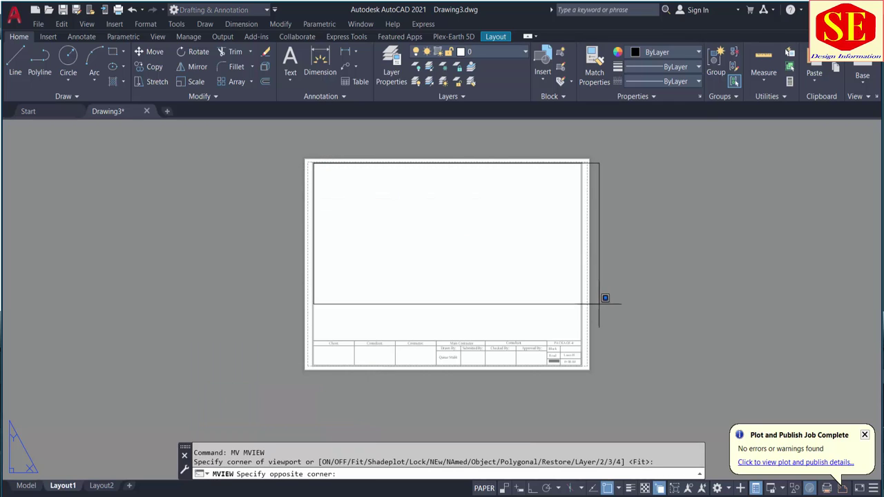
{"action": "left_click", "coordinate": [582, 340]}
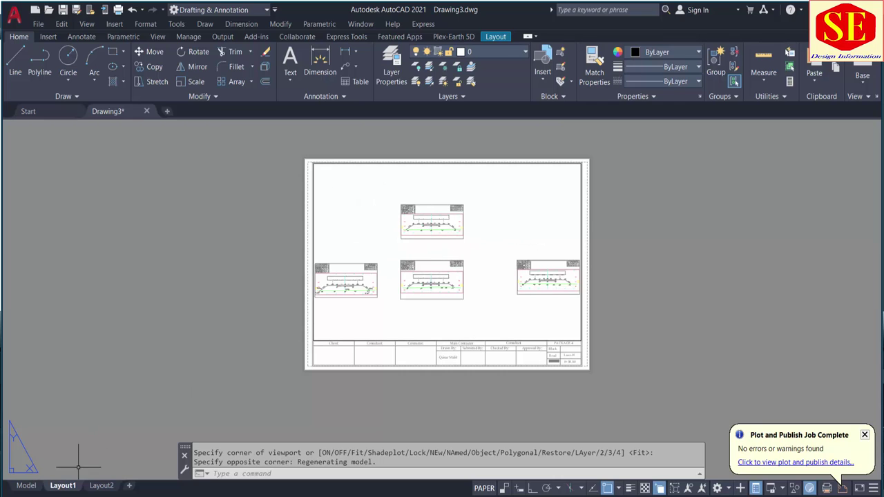
Switch to model space and back to Layout1, then activate the viewport
{"action": "left_click", "coordinate": [25, 486]}
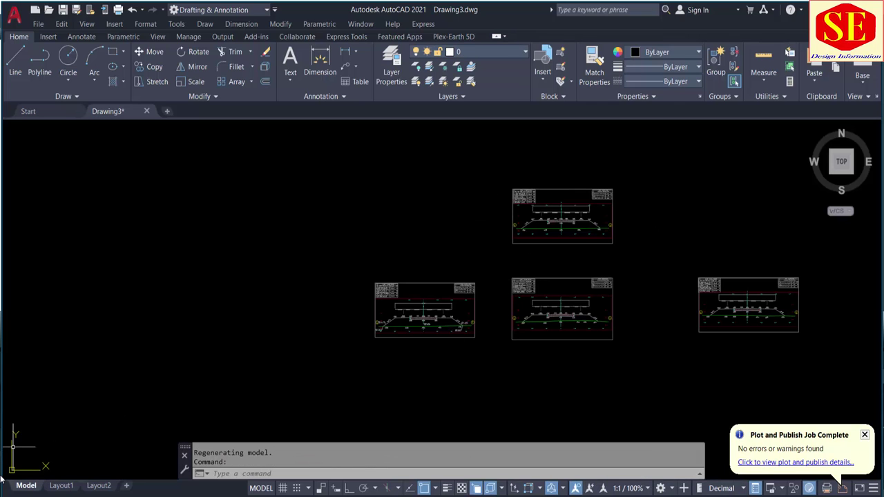
{"action": "left_click", "coordinate": [61, 486]}
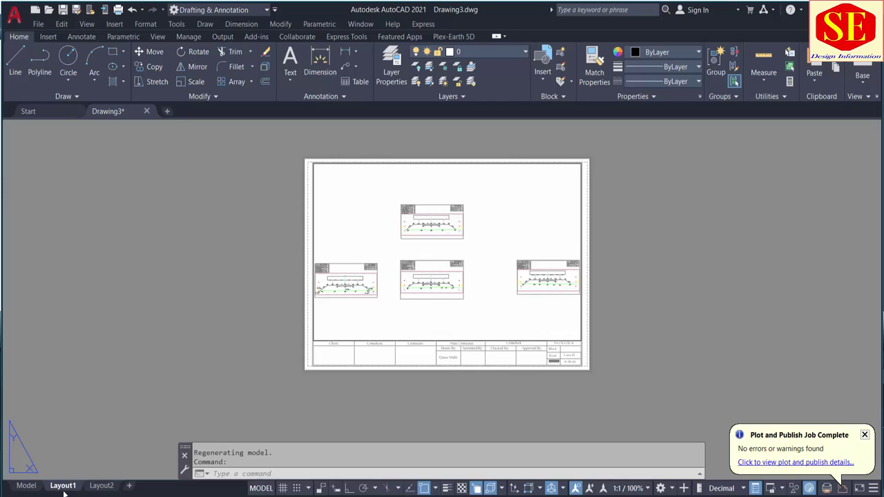
{"action": "left_click", "coordinate": [464, 252]}
{"action": "left_click", "coordinate": [483, 253]}
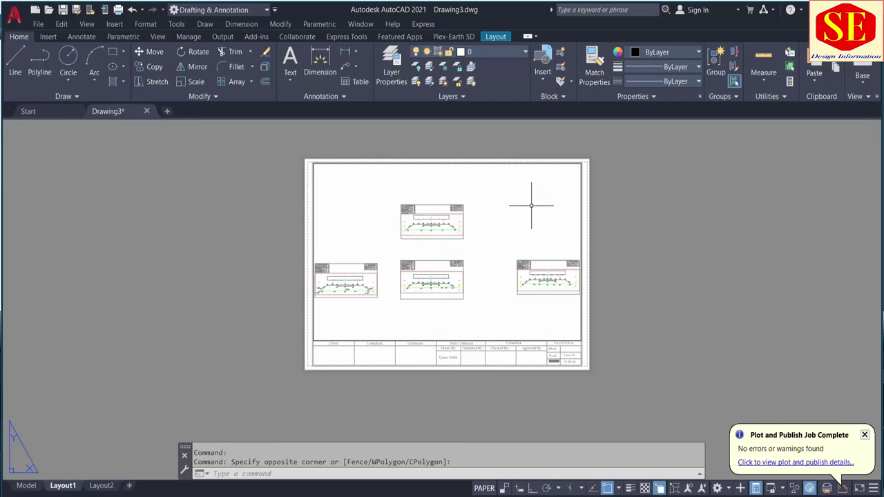
{"action": "left_click", "coordinate": [519, 182]}
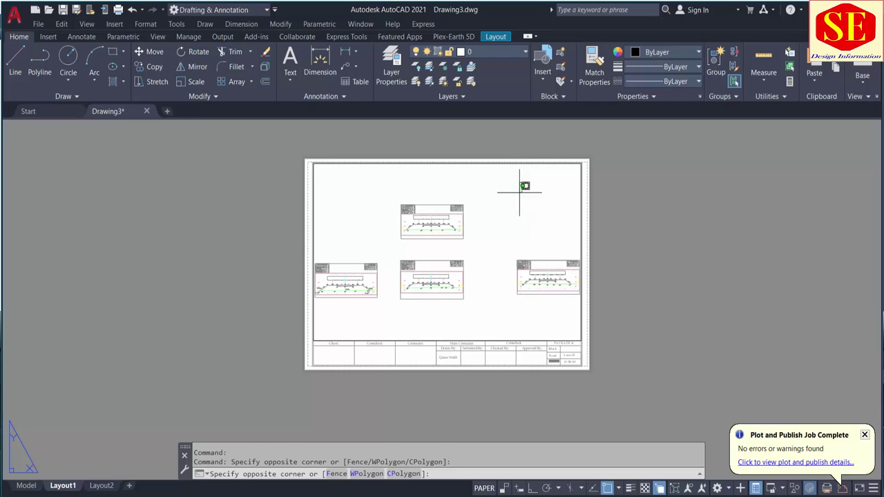
{"action": "double_click", "coordinate": [520, 191]}
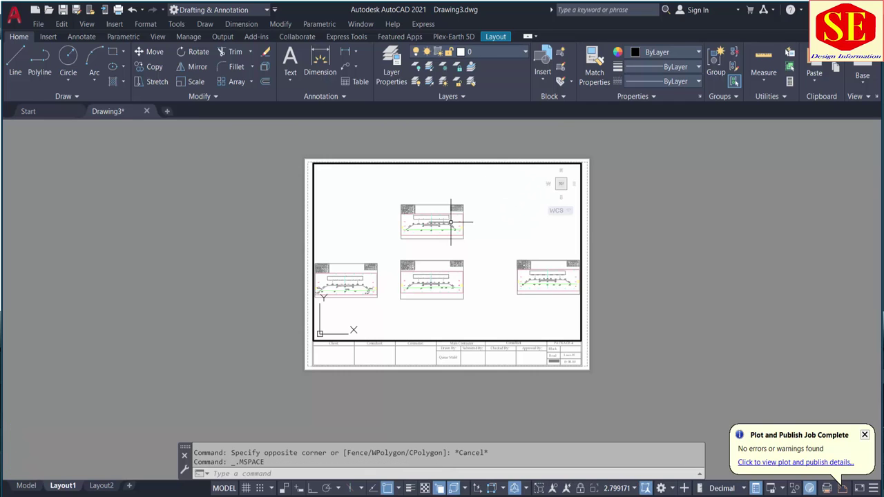
Zoom and pan the viewport to centre the top road cross-section
{"action": "scroll", "coordinate": [450, 222], "scroll_direction": "up", "scroll_amount": 2}
{"action": "scroll", "coordinate": [451, 222], "scroll_direction": "up", "scroll_amount": 2}
{"action": "middle_click_drag", "start_coordinate": [432, 222], "coordinate": [430, 262]}
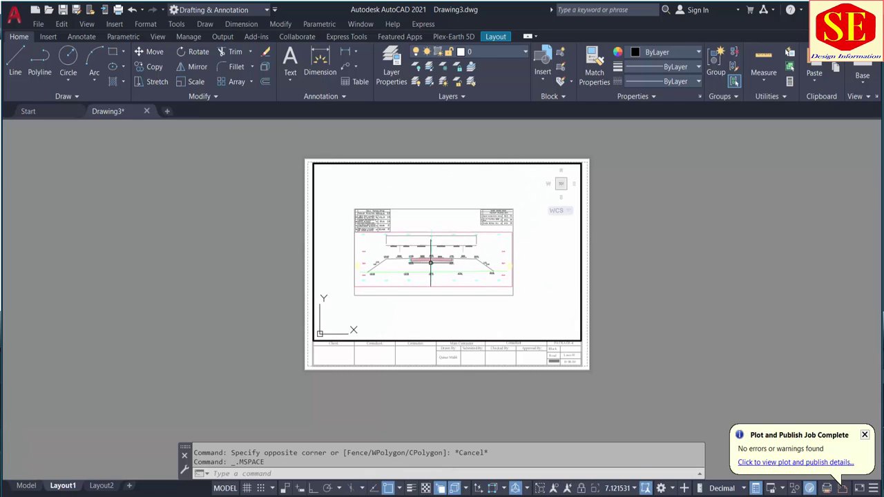
{"action": "scroll", "coordinate": [430, 262], "scroll_direction": "up", "scroll_amount": 2}
{"action": "scroll", "coordinate": [429, 257], "scroll_direction": "up", "scroll_amount": 1}
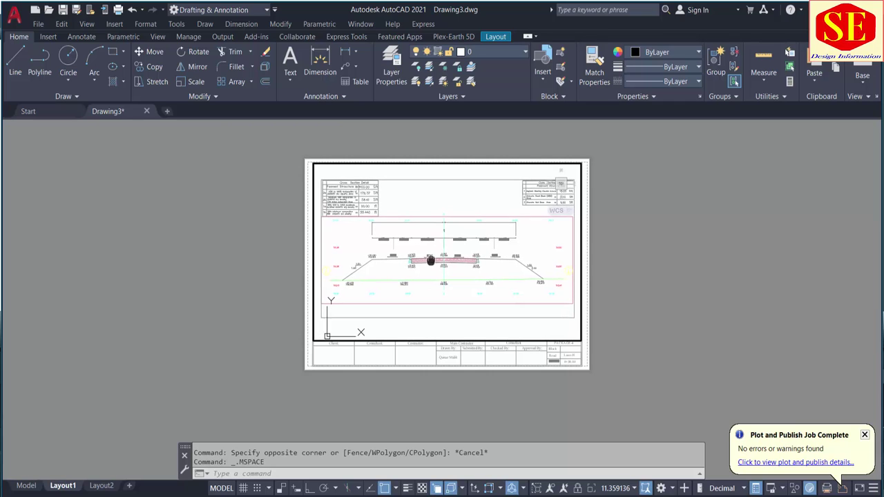
{"action": "middle_click_drag", "start_coordinate": [428, 244], "coordinate": [428, 253]}
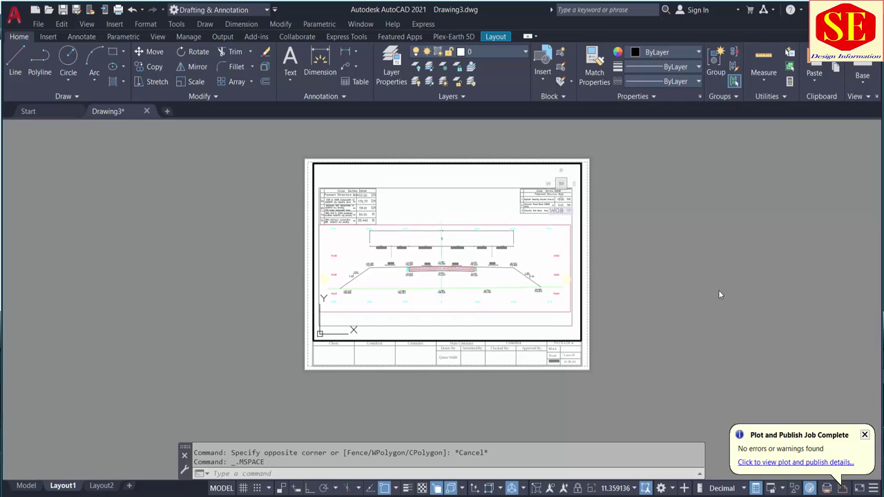
{"action": "double_click", "coordinate": [668, 271]}
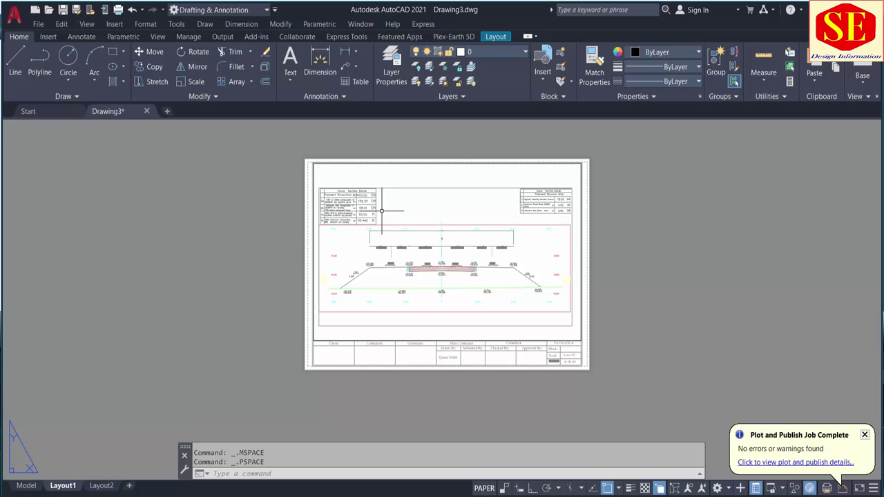
{"action": "double_click", "coordinate": [451, 168]}
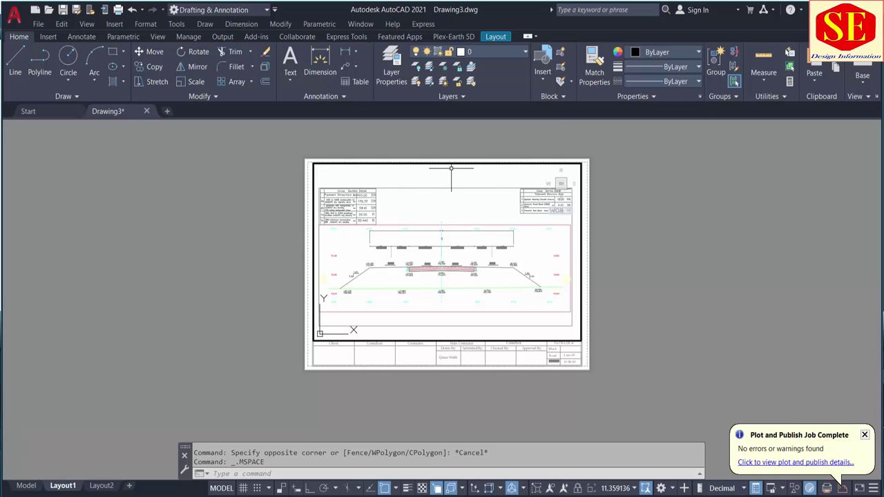
{"action": "scroll", "coordinate": [451, 168], "scroll_direction": "down", "scroll_amount": 2}
{"action": "middle_click_drag", "start_coordinate": [454, 240], "coordinate": [451, 230]}
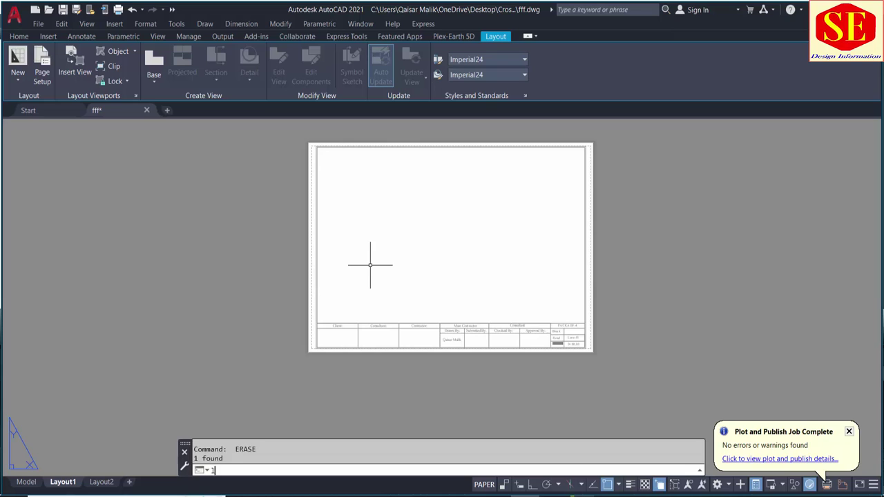
Draw a horizontal dividing line across the sheet border at mid-height
{"action": "type", "text": "l"}
{"action": "key", "text": "Return"}
{"action": "left_click", "coordinate": [317, 323]}
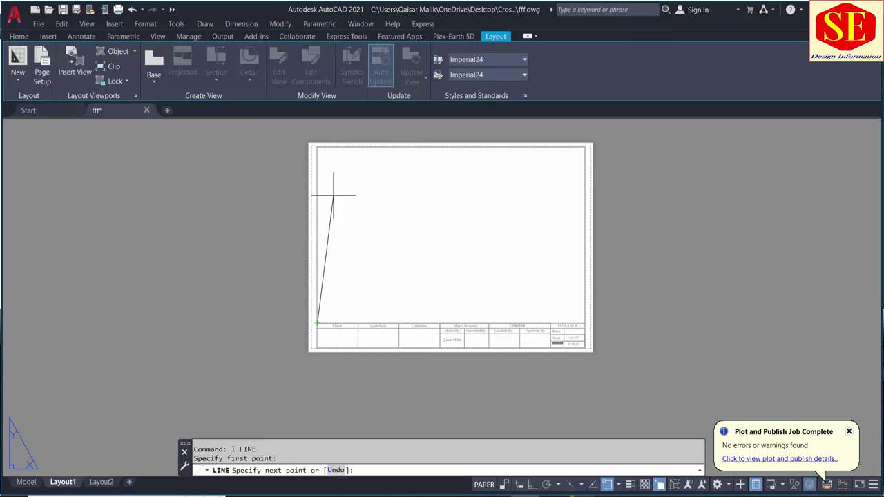
{"action": "left_click", "coordinate": [317, 148]}
{"action": "key", "text": "Escape"}
{"action": "key", "text": "Return"}
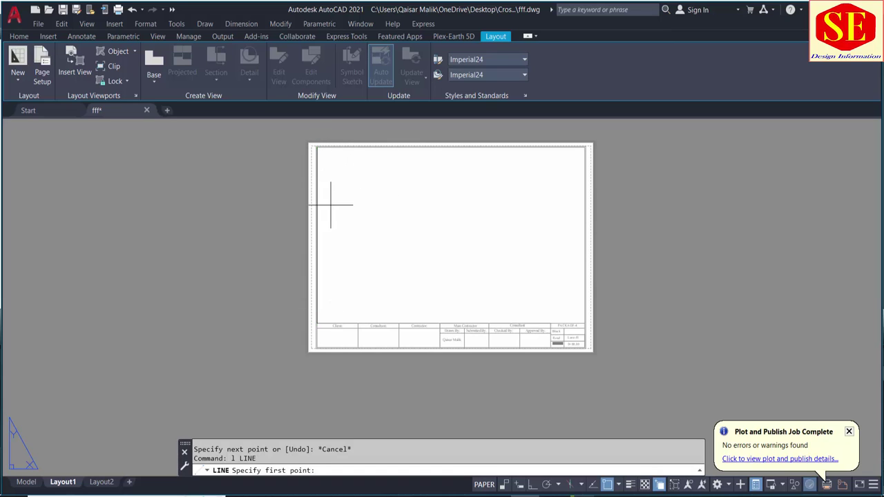
{"action": "left_click", "coordinate": [317, 234]}
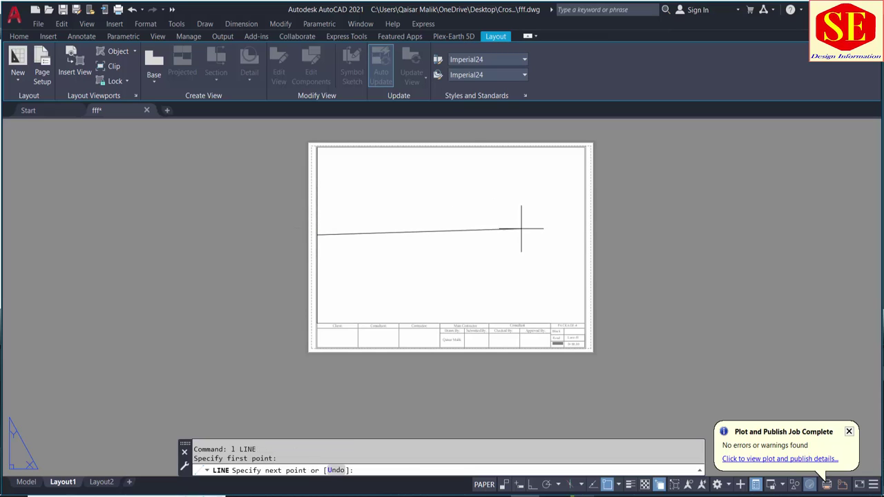
{"action": "left_click", "coordinate": [585, 236]}
{"action": "key", "text": "Escape"}
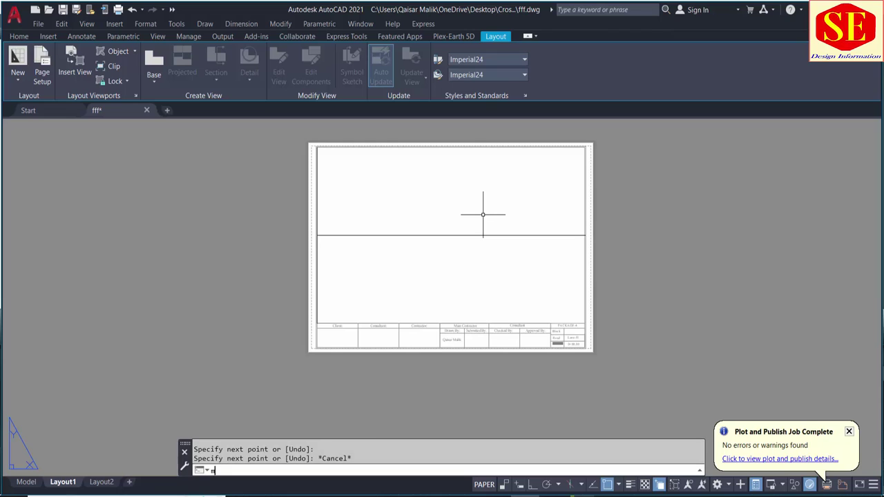
Create a viewport above the dividing line, zoomed and centred on one cross-section
{"action": "type", "text": "MV"}
{"action": "key", "text": "Return"}
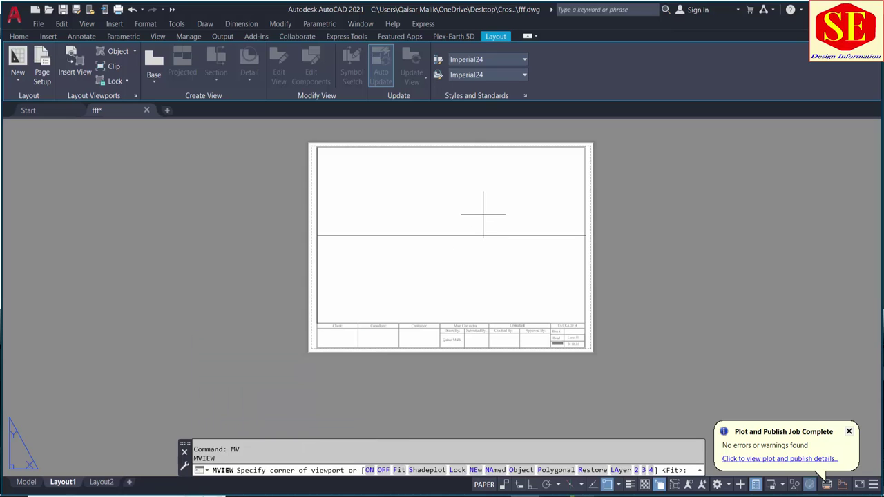
{"action": "left_click", "coordinate": [317, 147]}
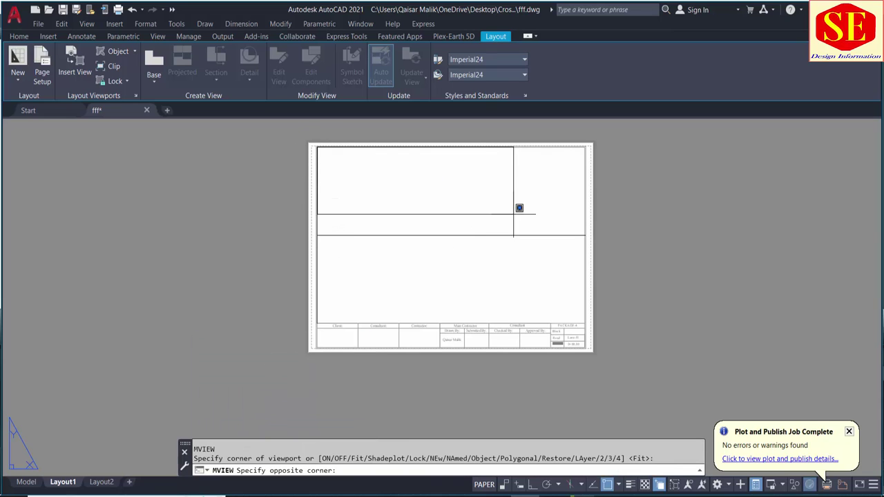
{"action": "left_click", "coordinate": [585, 235]}
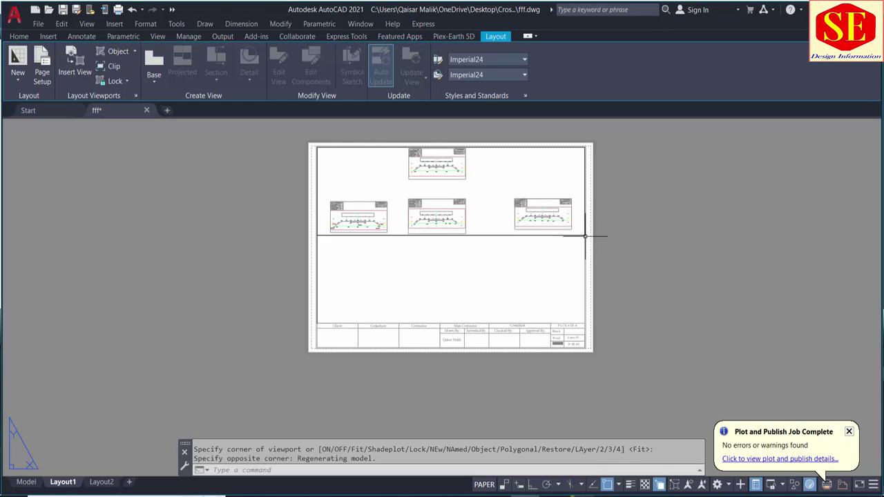
{"action": "double_click", "coordinate": [481, 184]}
{"action": "scroll", "coordinate": [489, 211], "scroll_direction": "up", "scroll_amount": 2}
{"action": "scroll", "coordinate": [449, 200], "scroll_direction": "up", "scroll_amount": 2}
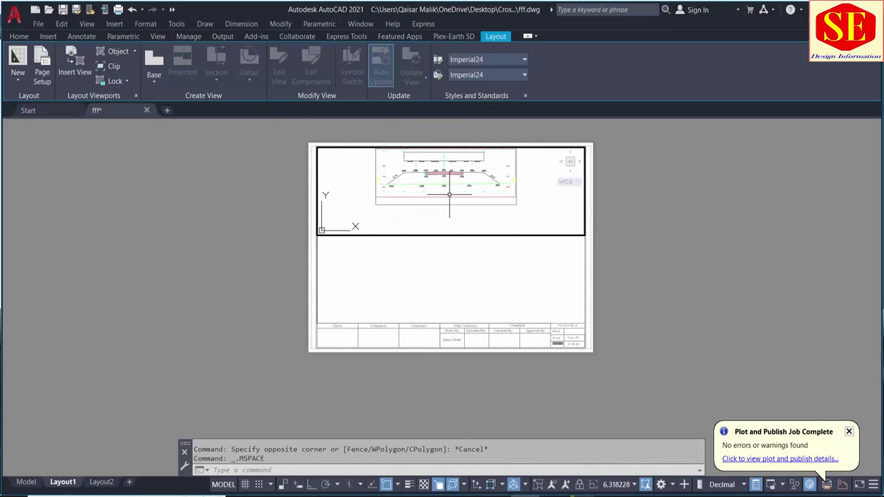
{"action": "scroll", "coordinate": [449, 207], "scroll_direction": "up", "scroll_amount": 1}
{"action": "middle_click_drag", "start_coordinate": [449, 207], "coordinate": [450, 219]}
{"action": "double_click", "coordinate": [455, 278]}
{"action": "type", "text": "M"}
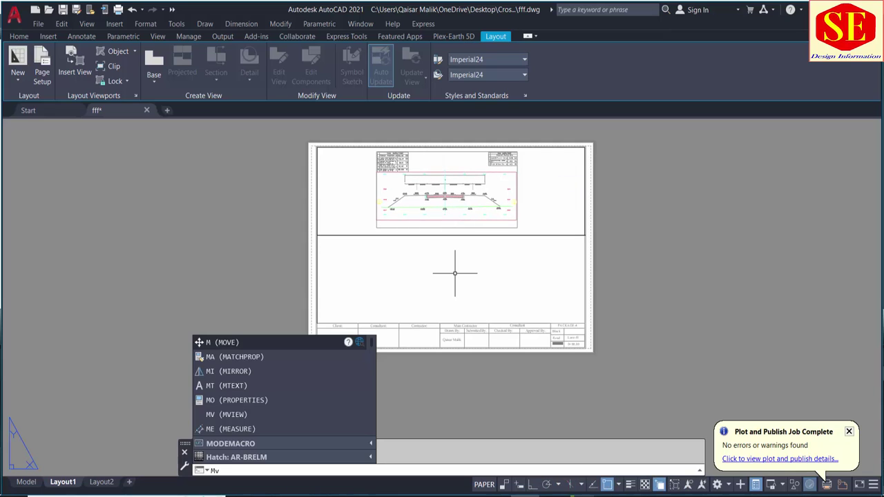
Create a second viewport filling the lower half and centre a cross-section in it
{"action": "type", "text": "v"}
{"action": "key", "text": "Return"}
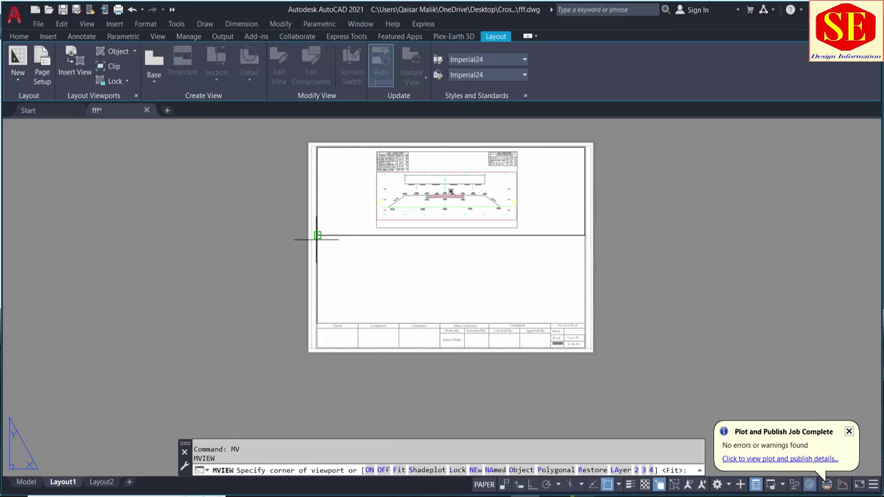
{"action": "left_click", "coordinate": [317, 235]}
{"action": "left_click", "coordinate": [587, 322]}
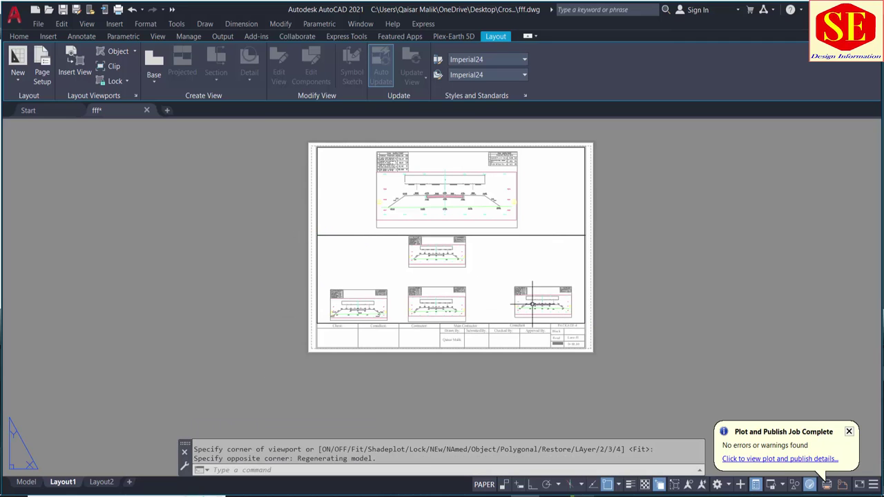
{"action": "double_click", "coordinate": [546, 286]}
{"action": "scroll", "coordinate": [442, 285], "scroll_direction": "up", "scroll_amount": 2}
{"action": "scroll", "coordinate": [442, 285], "scroll_direction": "up", "scroll_amount": 2}
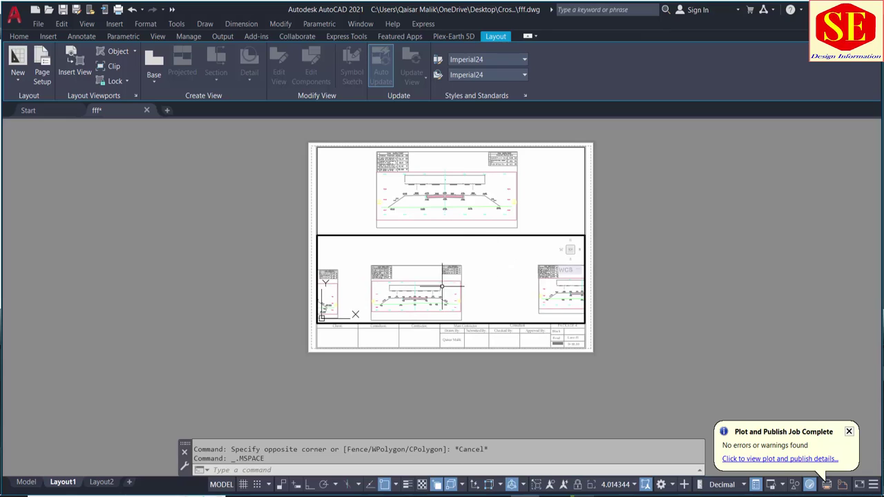
{"action": "scroll", "coordinate": [442, 285], "scroll_direction": "up", "scroll_amount": 2}
{"action": "mouse_move", "coordinate": [492, 271]}
{"action": "middle_mouse_down"}
{"action": "mouse_move", "coordinate": [500, 262]}
{"action": "mouse_move", "coordinate": [484, 268]}
{"action": "middle_mouse_up"}
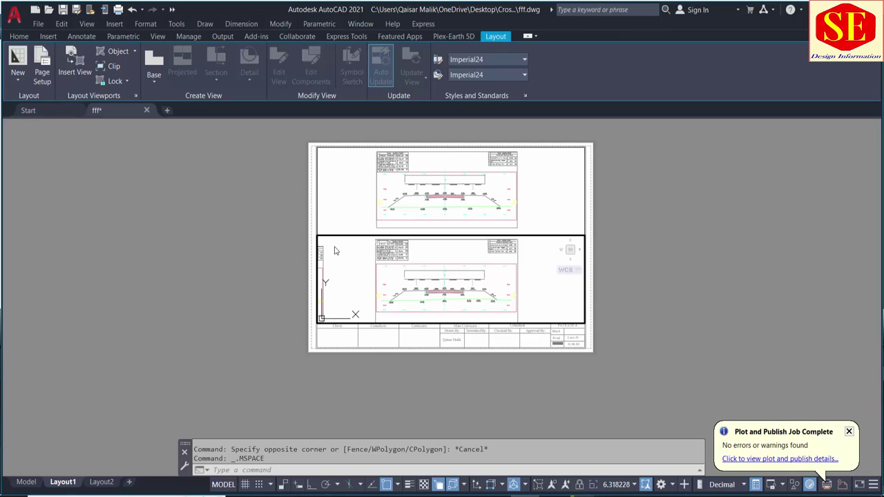
{"action": "double_click", "coordinate": [617, 259]}
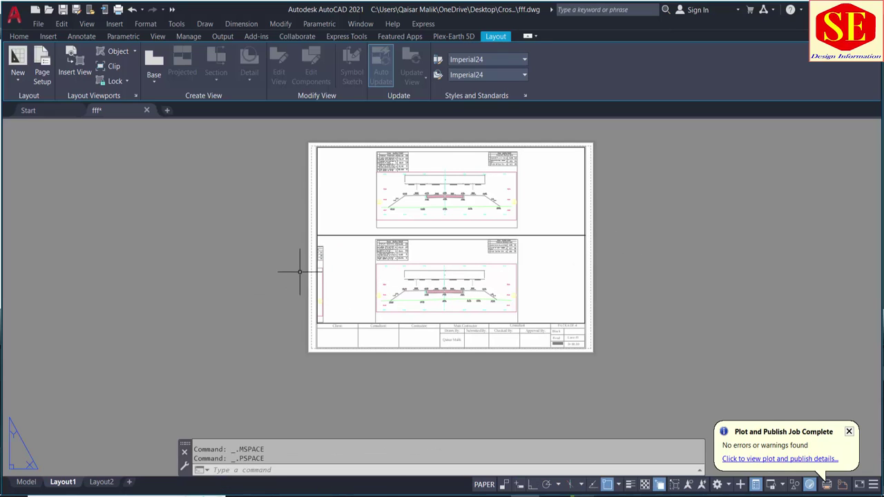
In model space, move the lower-left cross-section slightly further left
{"action": "left_click", "coordinate": [27, 481]}
{"action": "type", "text": "m"}
{"action": "key", "text": "Return"}
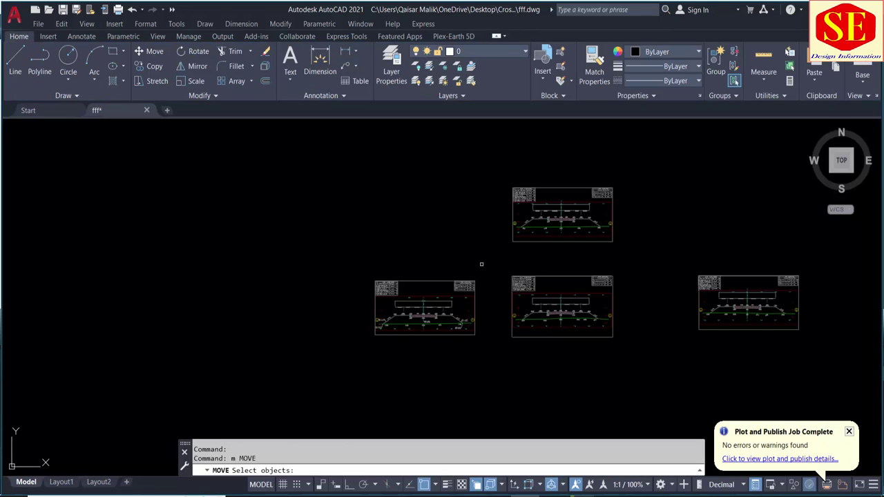
{"action": "left_click", "coordinate": [482, 263]}
{"action": "left_click", "coordinate": [342, 351]}
{"action": "key", "text": "Return"}
{"action": "left_click", "coordinate": [476, 366]}
{"action": "left_click", "coordinate": [458, 368]}
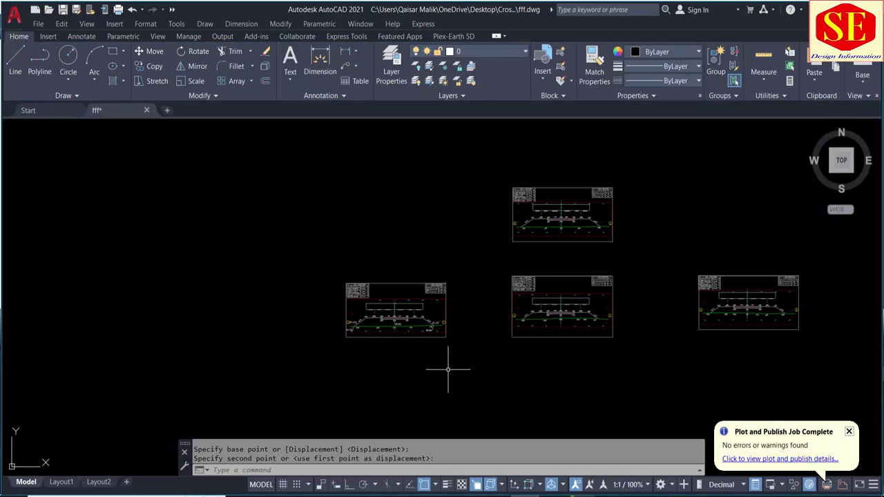
{"action": "left_click", "coordinate": [69, 482]}
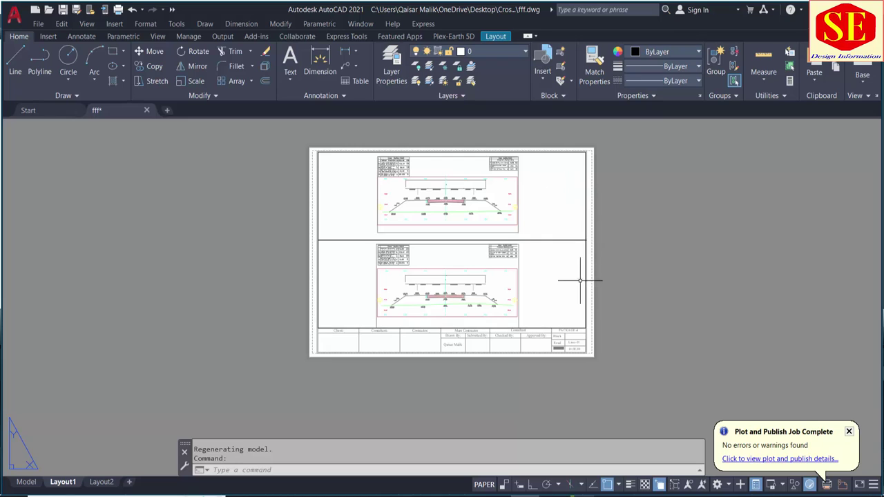
Pan the lower viewport so two cross-sections show side by side
{"action": "double_click", "coordinate": [553, 271]}
{"action": "scroll", "coordinate": [553, 272], "scroll_direction": "down", "scroll_amount": 2}
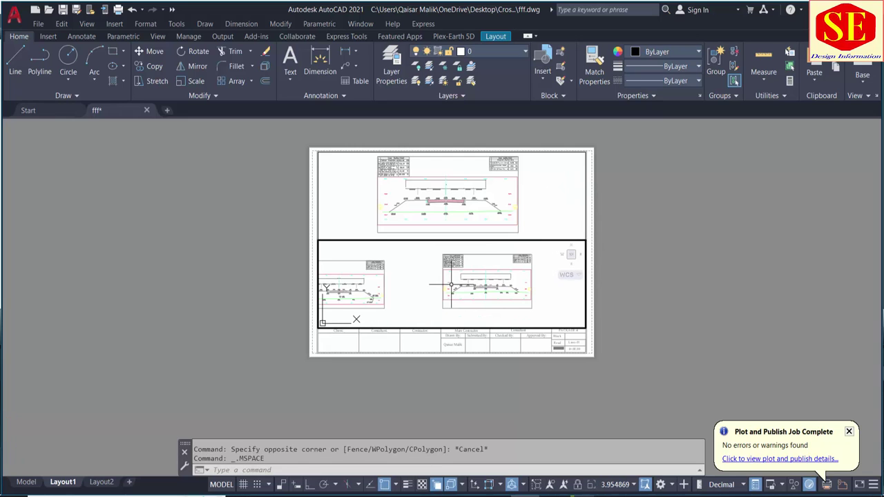
{"action": "middle_click_drag", "start_coordinate": [451, 284], "coordinate": [490, 284]}
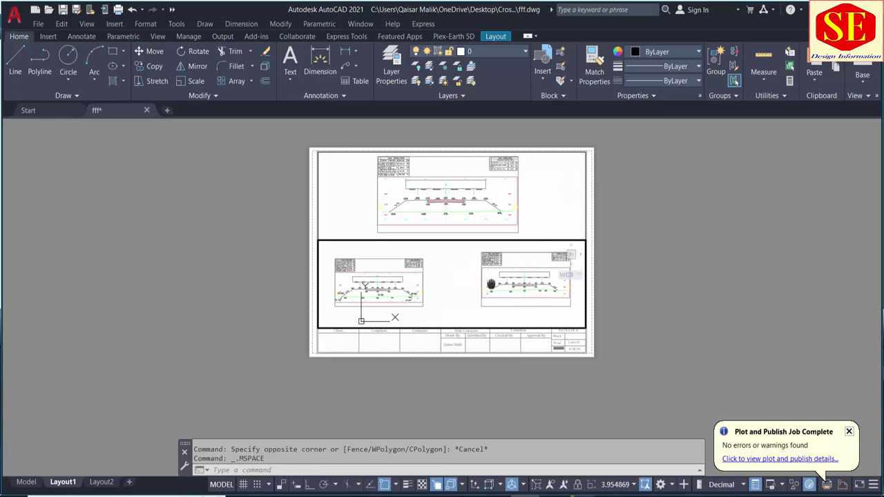
{"action": "left_click", "coordinate": [562, 216]}
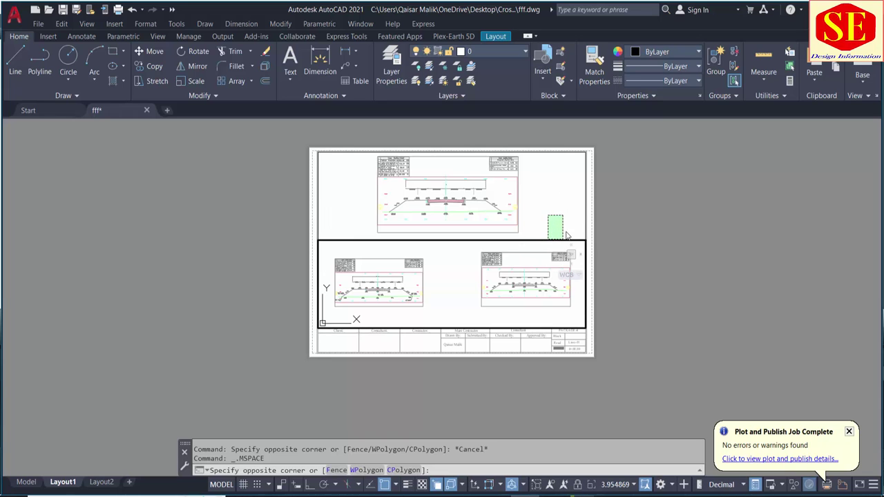
{"action": "double_click", "coordinate": [665, 223]}
Delete the top and lower viewports and the horizontal dividing line from the sheet
{"action": "left_click", "coordinate": [573, 152]}
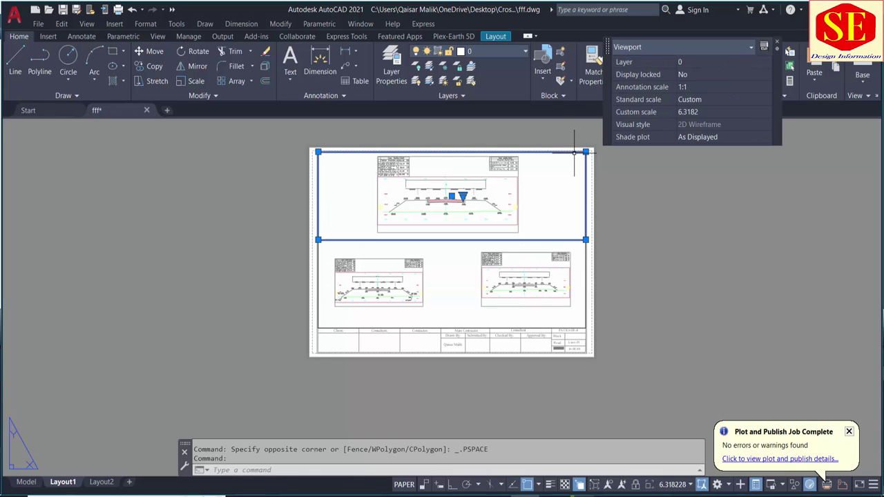
{"action": "key", "text": "Delete"}
{"action": "left_click", "coordinate": [548, 241]}
{"action": "key", "text": "Delete"}
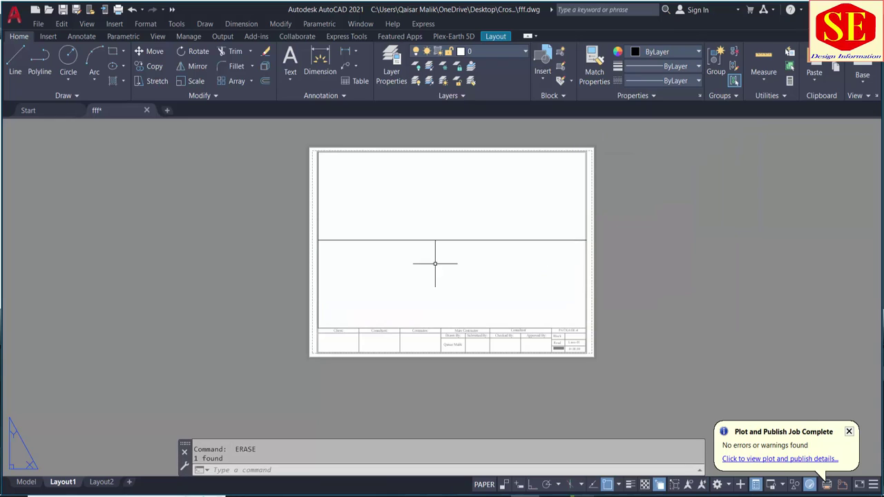
{"action": "left_click", "coordinate": [451, 240]}
{"action": "type", "text": "e"}
{"action": "key", "text": "Return"}
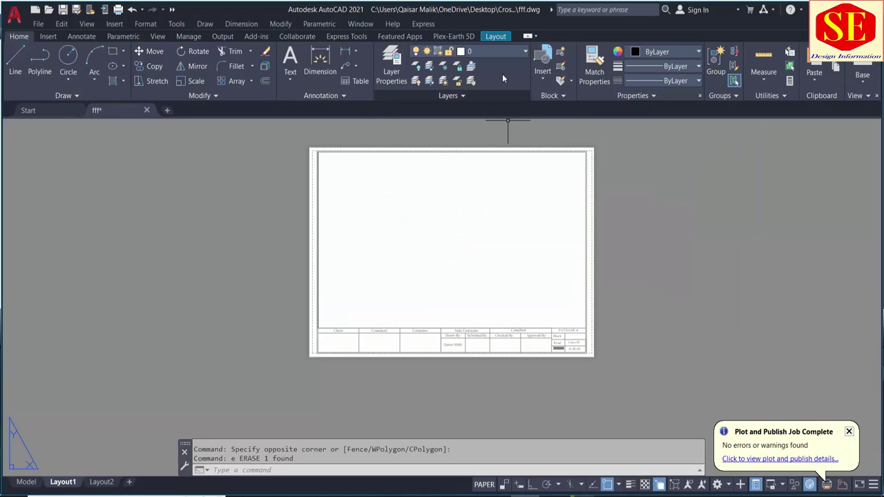
{"action": "left_click", "coordinate": [496, 37]}
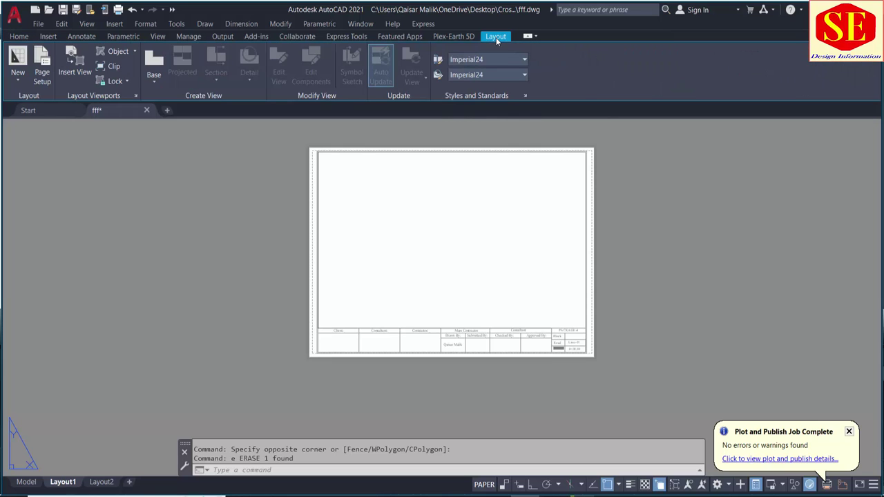
Insert a view framing the top two cross-sections as a new viewport on the sheet
{"action": "left_click", "coordinate": [75, 65]}
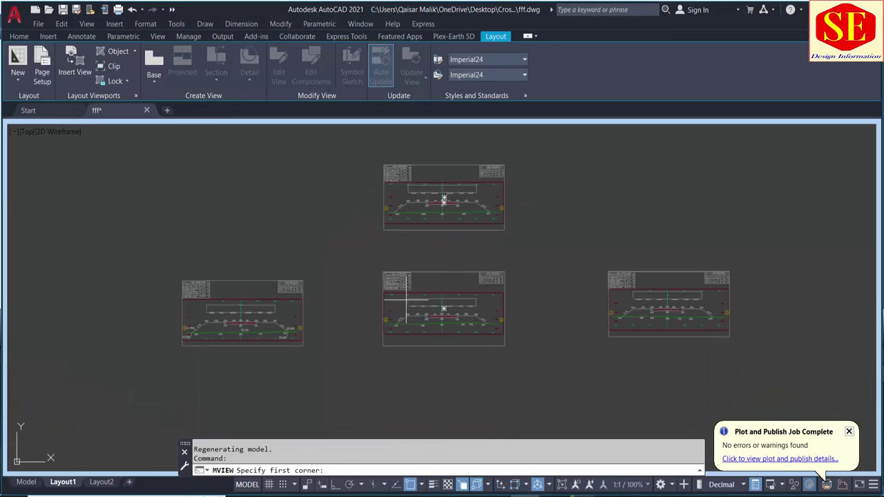
{"action": "left_click", "coordinate": [367, 153]}
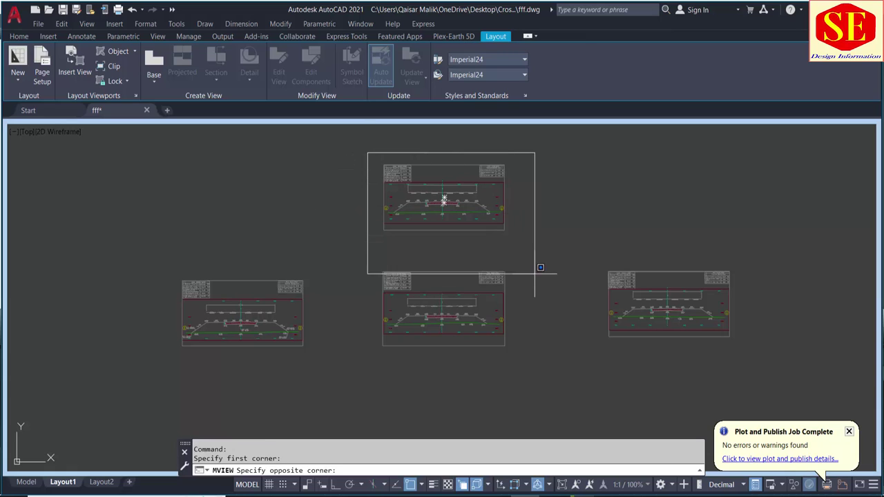
{"action": "left_click", "coordinate": [527, 366]}
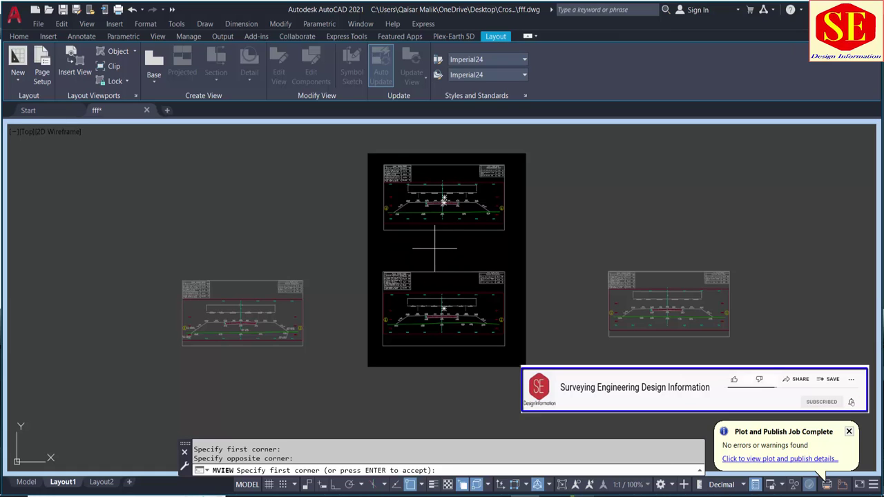
{"action": "key", "text": "Return"}
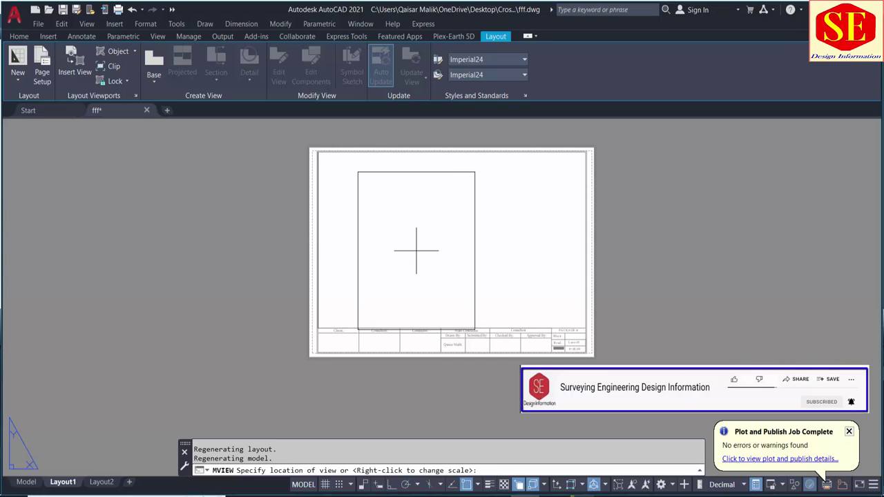
{"action": "left_click", "coordinate": [439, 236]}
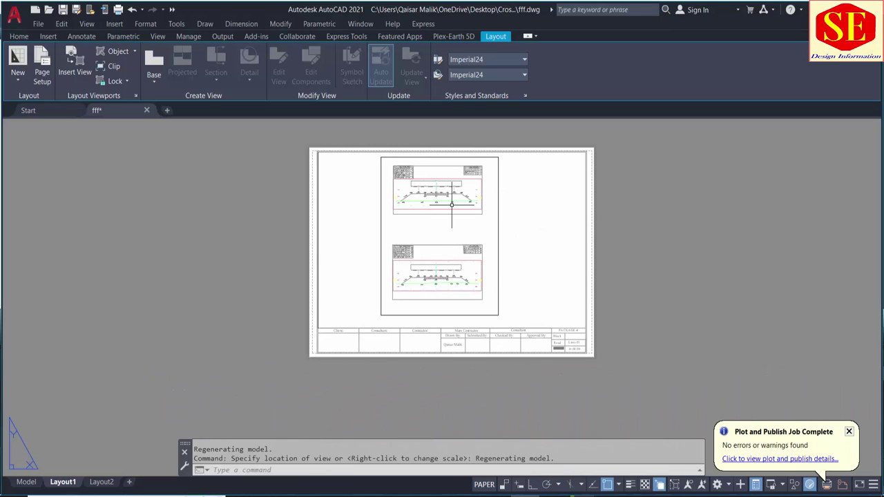
Move the new tall viewport further left on the sheet
{"action": "type", "text": "m"}
{"action": "key", "text": "Return"}
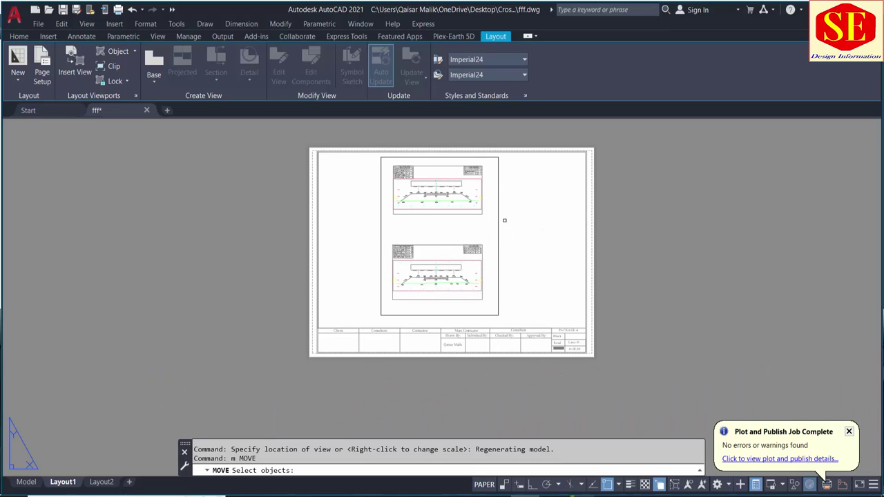
{"action": "left_click", "coordinate": [498, 221]}
{"action": "key", "text": "Return"}
{"action": "left_click", "coordinate": [537, 226]}
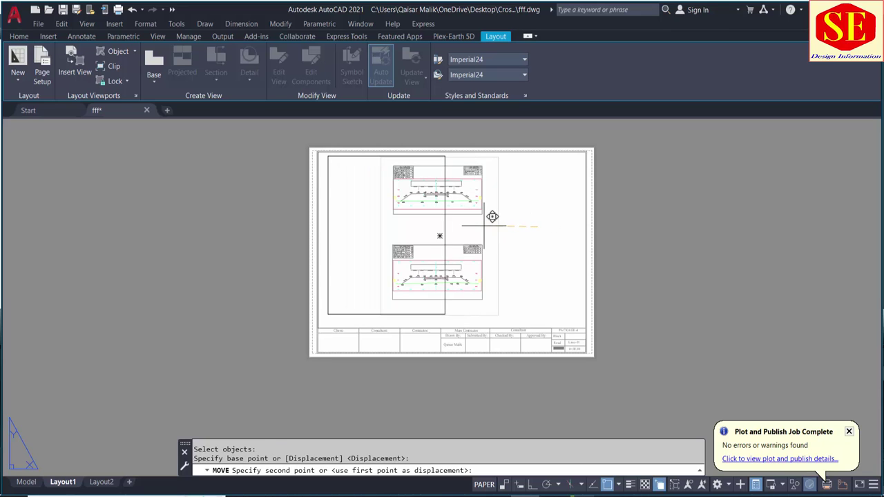
{"action": "left_click", "coordinate": [485, 226]}
{"action": "left_click", "coordinate": [73, 58]}
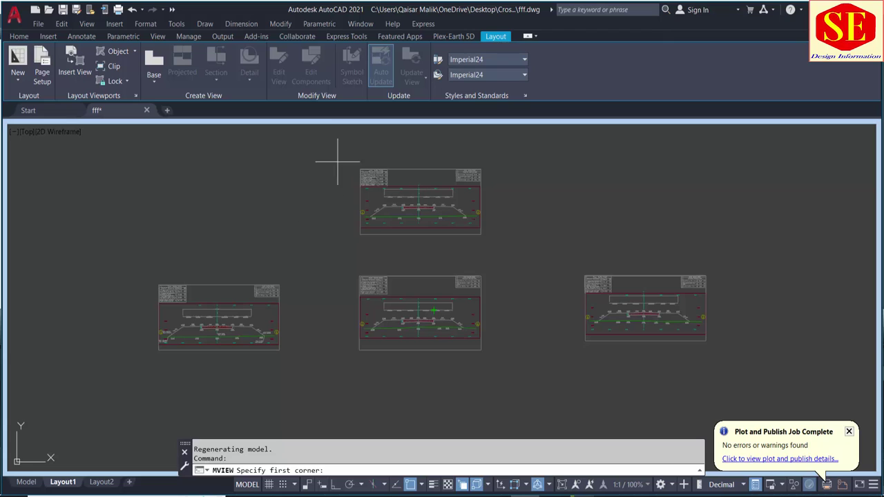
Place a view of the middle and right cross-sections at the sheet's top right
{"action": "left_click", "coordinate": [330, 255]}
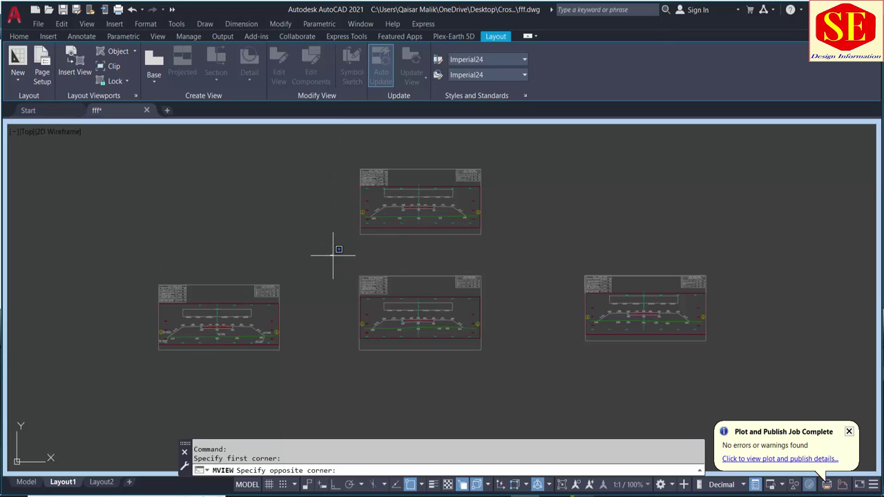
{"action": "left_click", "coordinate": [746, 369]}
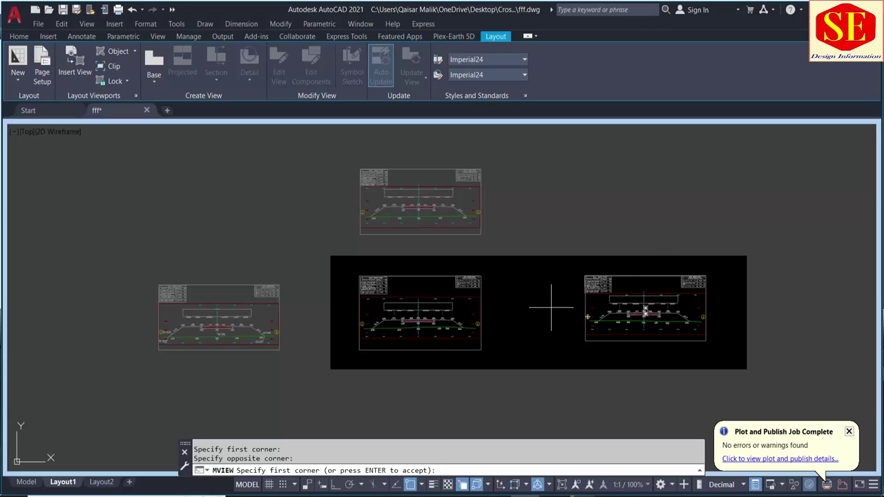
{"action": "key", "text": "Return"}
{"action": "left_click", "coordinate": [531, 183]}
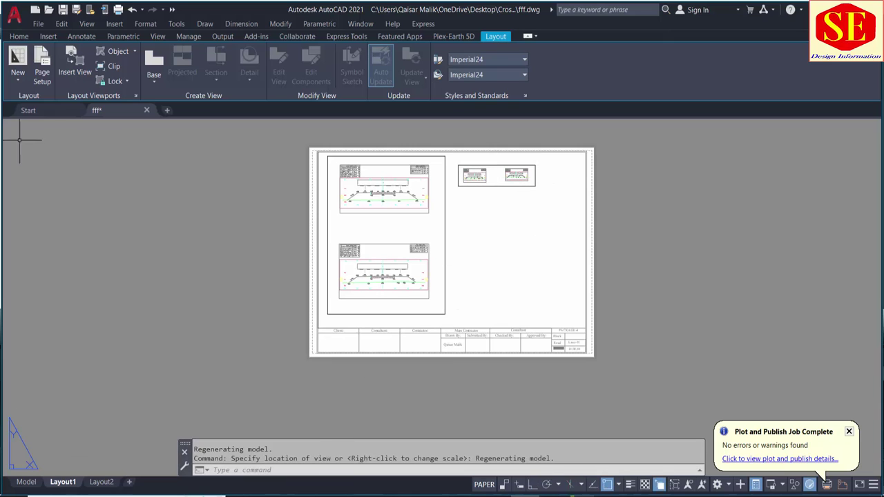
Insert a view framing all four cross-sections at the sheet's lower right
{"action": "left_click", "coordinate": [70, 60]}
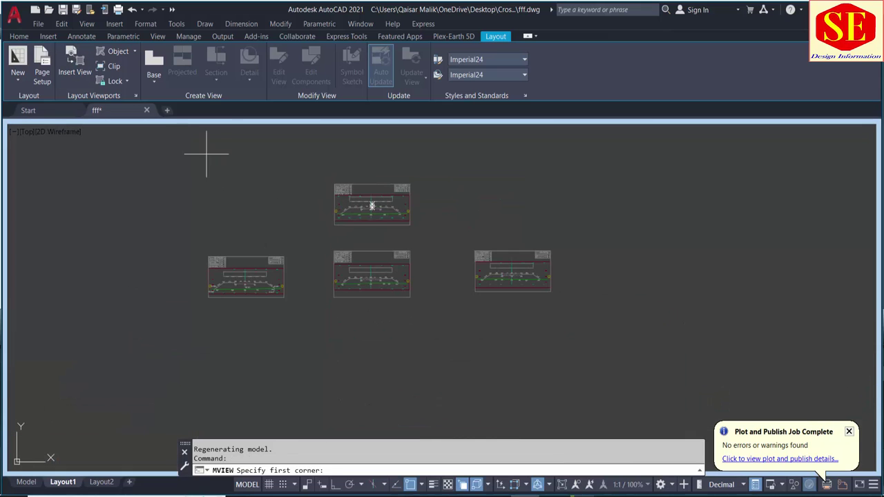
{"action": "left_click", "coordinate": [174, 144]}
{"action": "left_click", "coordinate": [566, 333]}
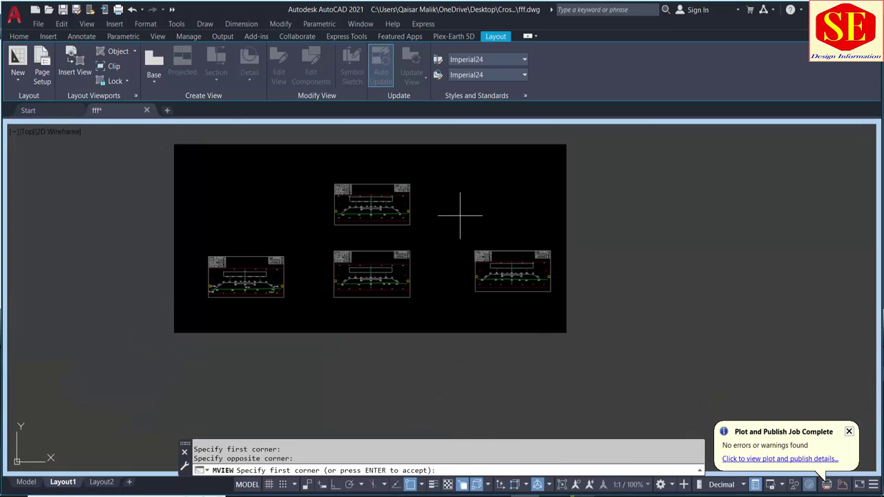
{"action": "key", "text": "Return"}
{"action": "left_click", "coordinate": [511, 251]}
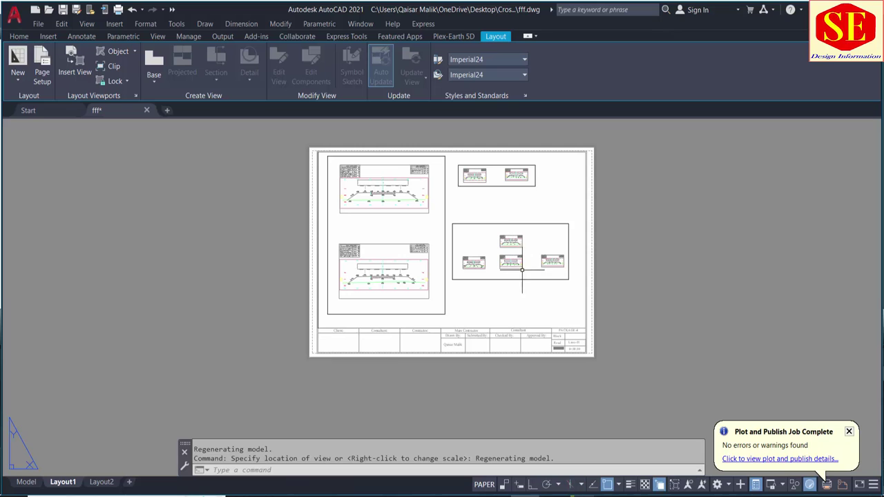
{"action": "left_click", "coordinate": [568, 223]}
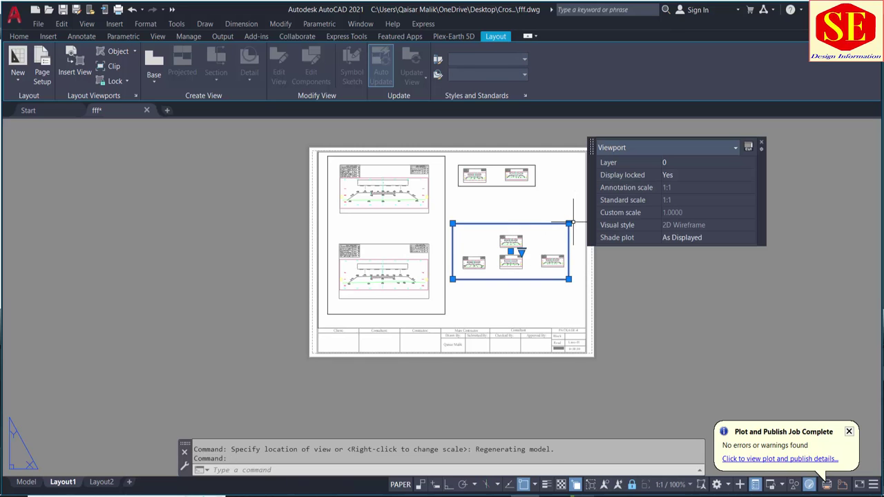
Undo the last change, then delete the large, small top and tall viewports
{"action": "key", "text": "ctrl+z"}
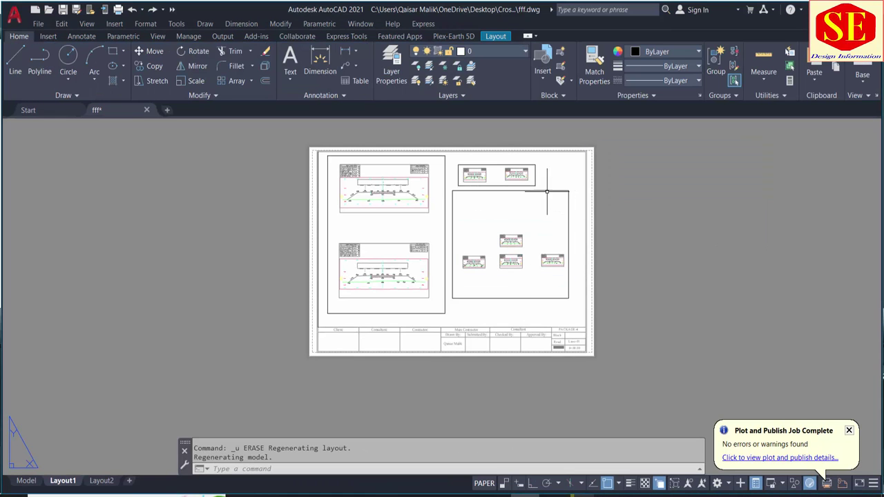
{"action": "left_click", "coordinate": [547, 192]}
{"action": "key", "text": "Delete"}
{"action": "left_click", "coordinate": [534, 180]}
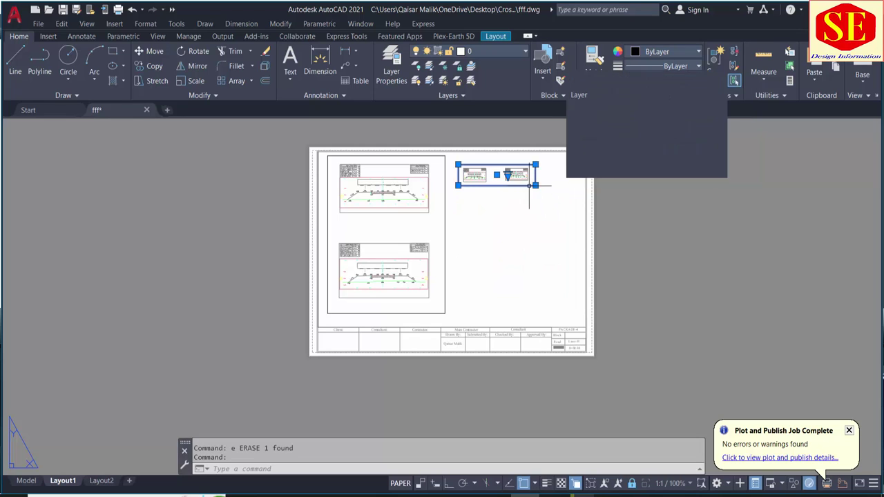
{"action": "key", "text": "Delete"}
{"action": "left_click", "coordinate": [446, 237]}
{"action": "key", "text": "Delete"}
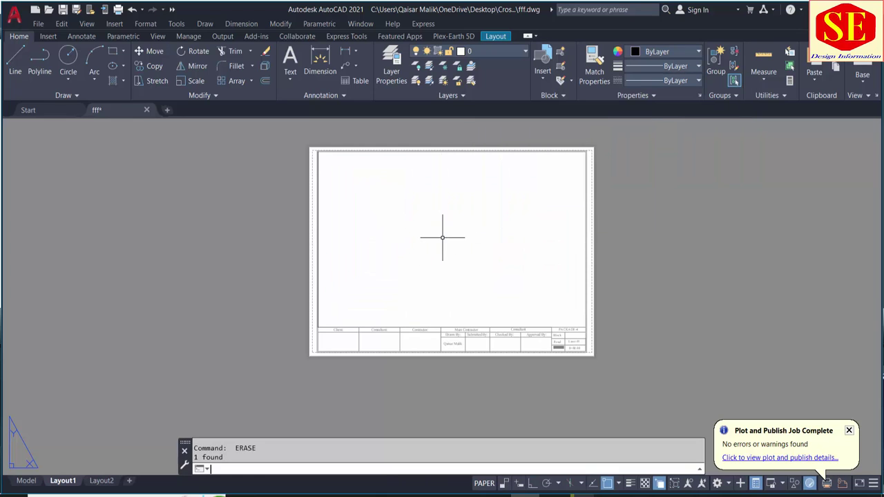
{"action": "left_click", "coordinate": [497, 39]}
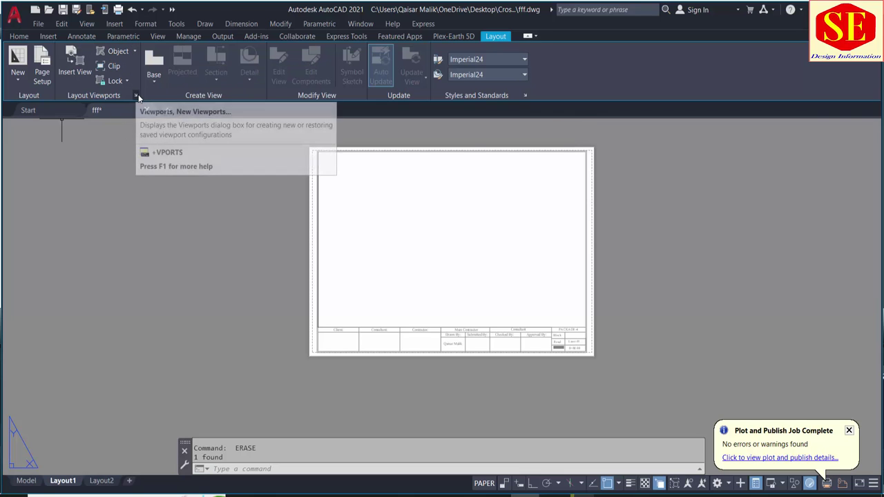
Create Two: Horizontal stacked viewports spanning the drawing area above the title strip
{"action": "left_click", "coordinate": [137, 96]}
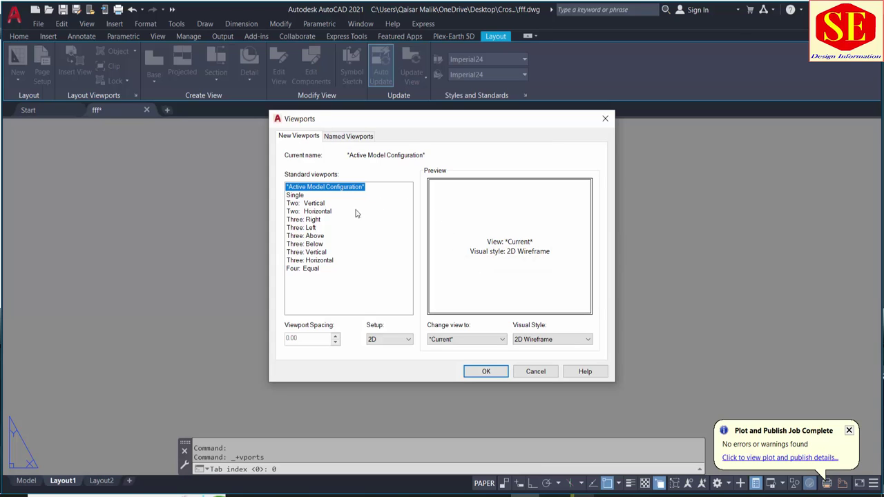
{"action": "left_click", "coordinate": [301, 203]}
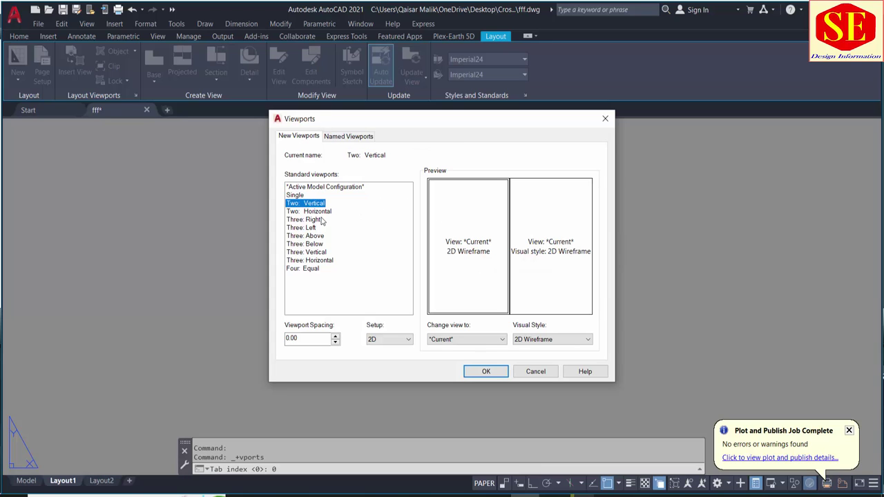
{"action": "left_click", "coordinate": [317, 211]}
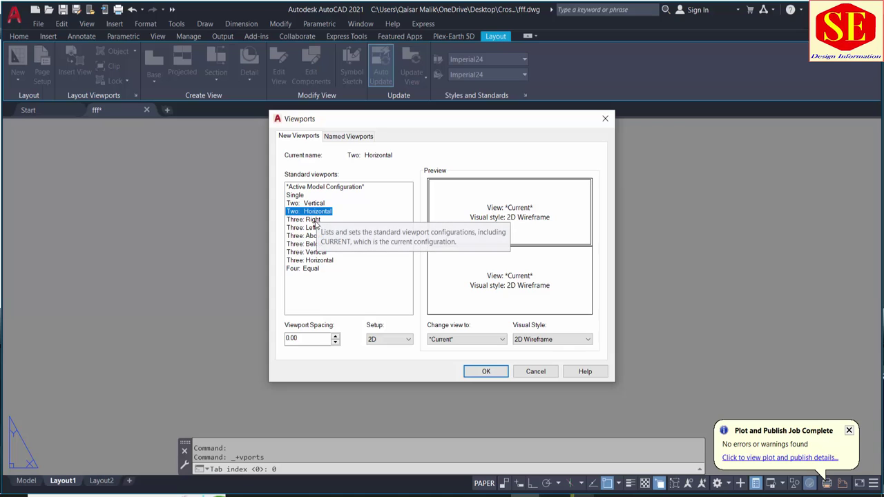
{"action": "left_click", "coordinate": [486, 371]}
{"action": "left_click", "coordinate": [318, 150]}
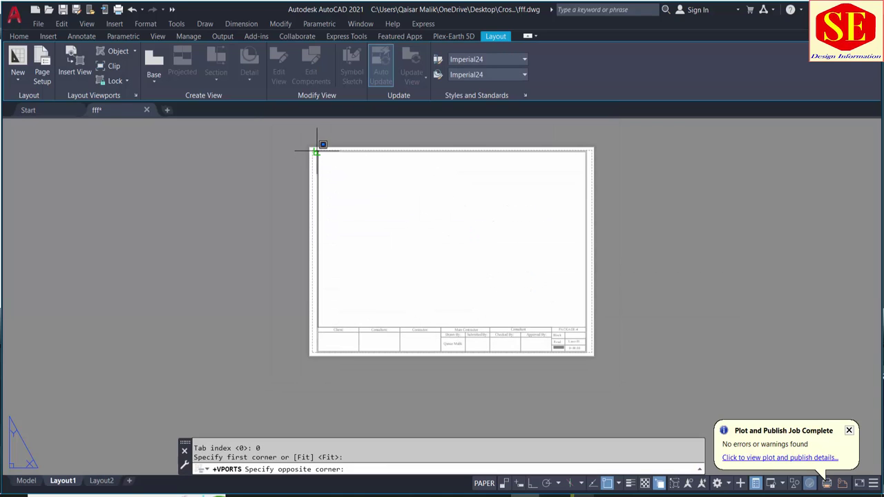
{"action": "left_click", "coordinate": [589, 319]}
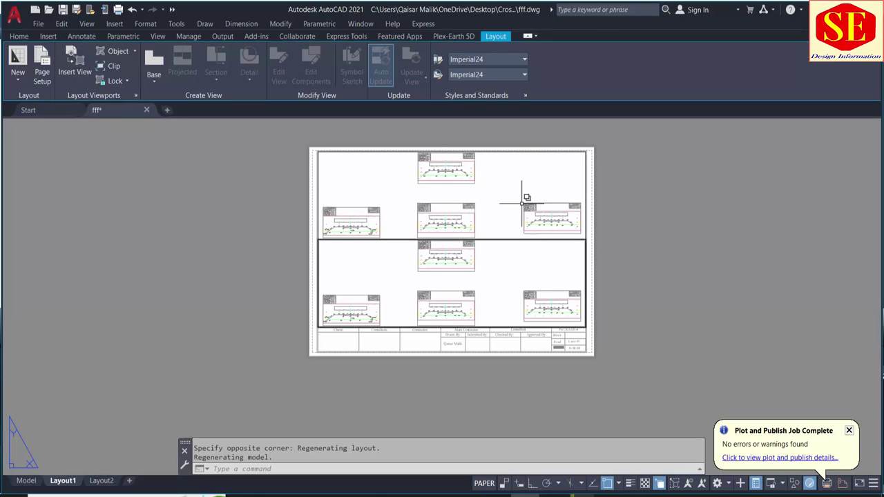
Zoom-window the upper viewport with endpoint snaps onto a single cross-section
{"action": "scroll", "coordinate": [447, 213], "scroll_direction": "down", "scroll_amount": 2}
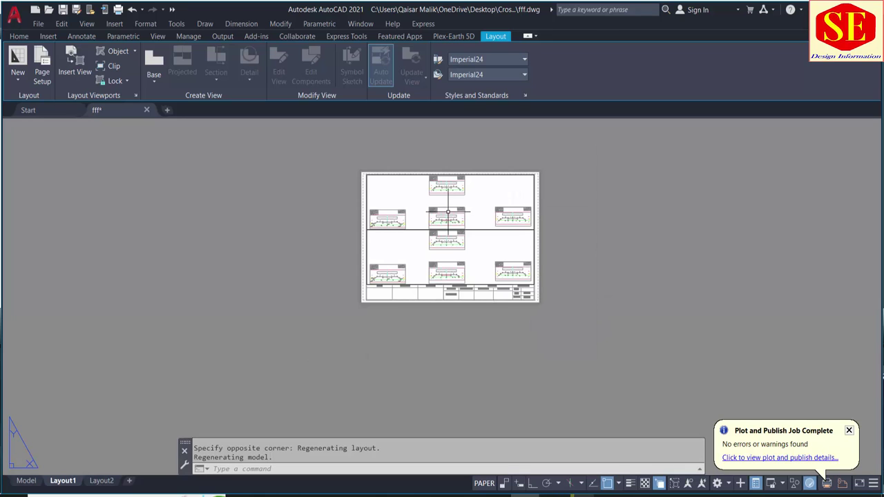
{"action": "scroll", "coordinate": [463, 200], "scroll_direction": "up", "scroll_amount": 2}
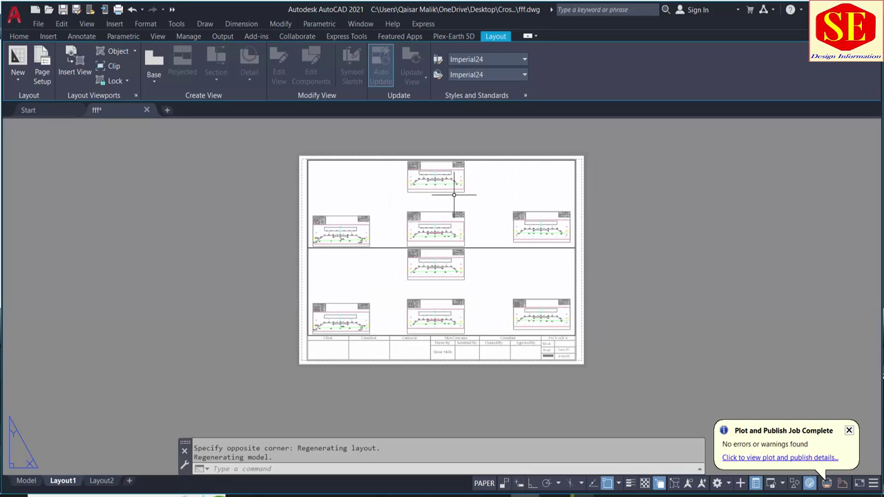
{"action": "double_click", "coordinate": [489, 192]}
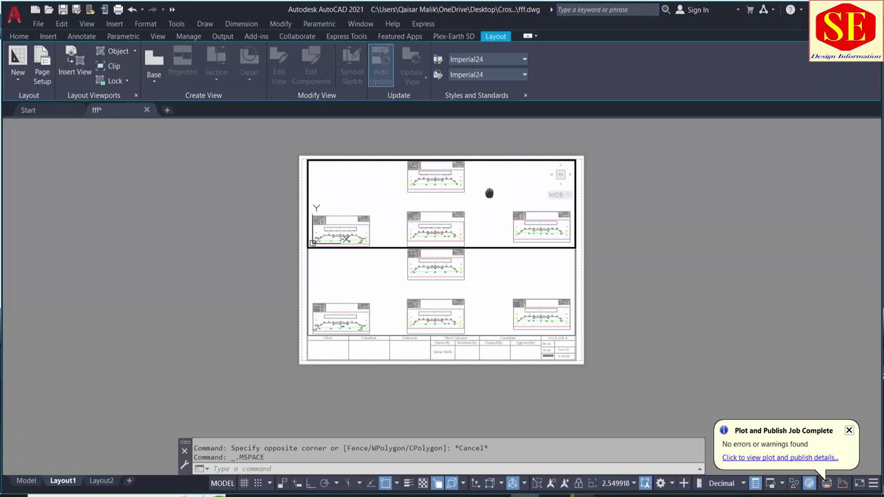
{"action": "middle_click_drag", "start_coordinate": [489, 192], "coordinate": [488, 210]}
{"action": "type", "text": "z"}
{"action": "key", "text": "Return"}
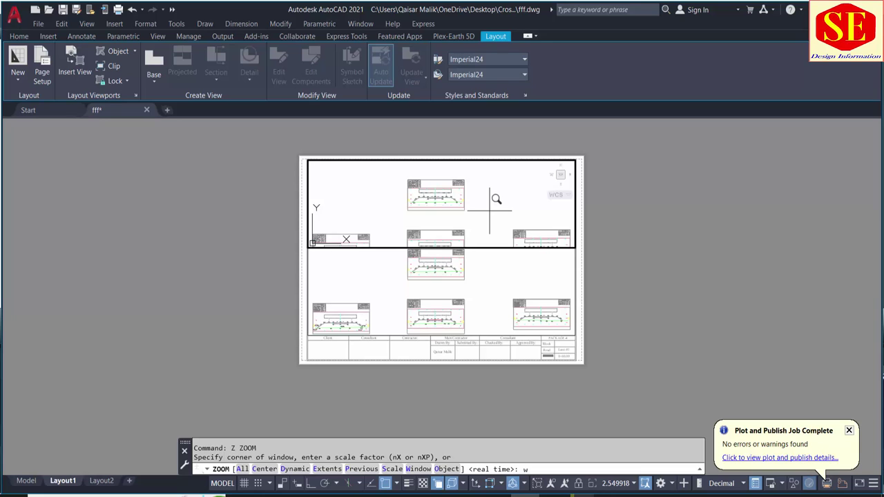
{"action": "key", "text": "Return"}
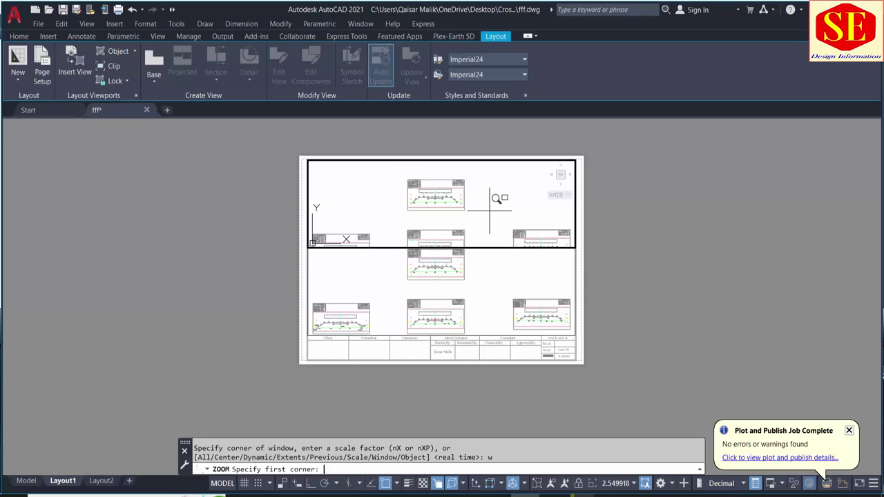
{"action": "right_click", "coordinate": [411, 184], "text": "shift"}
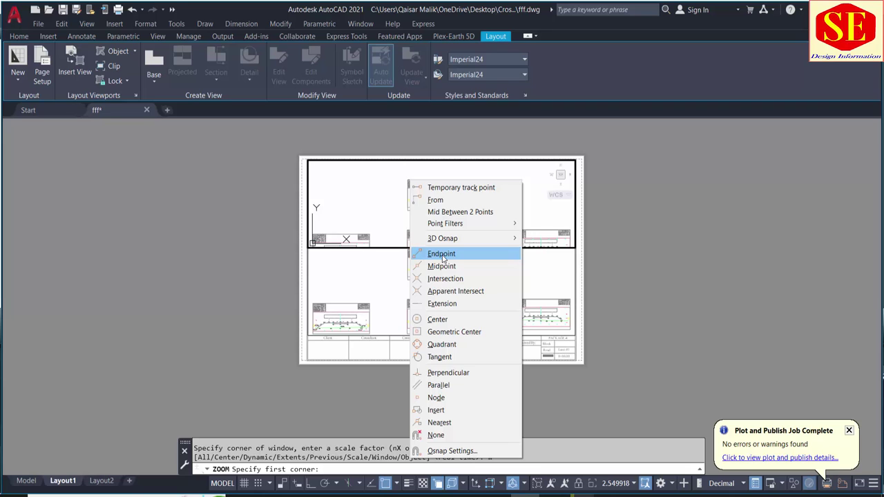
{"action": "left_click", "coordinate": [443, 255]}
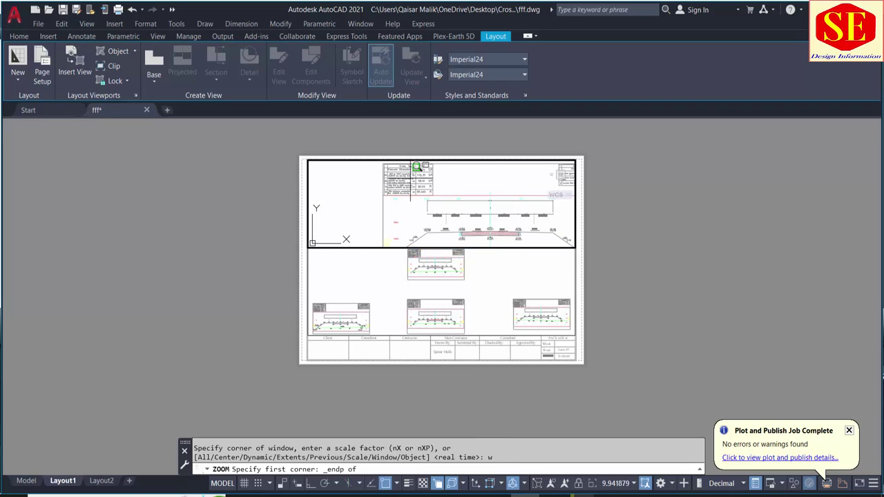
{"action": "left_click", "coordinate": [384, 164]}
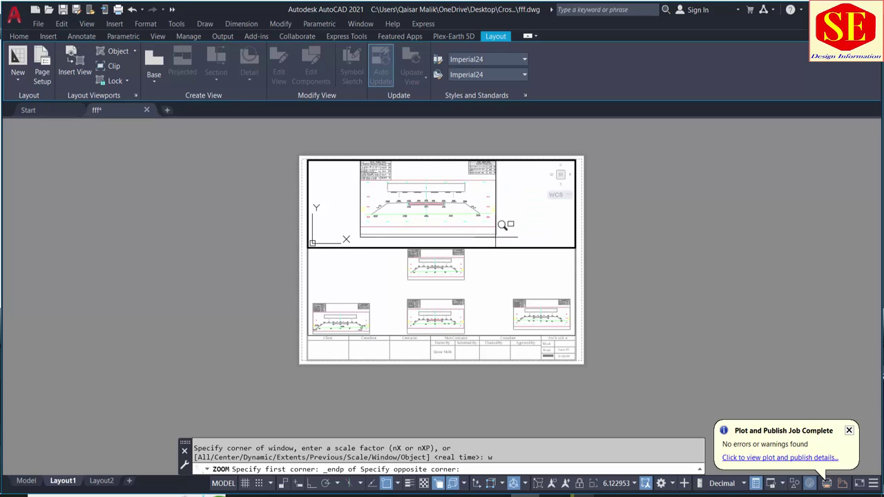
{"action": "left_click", "coordinate": [561, 230]}
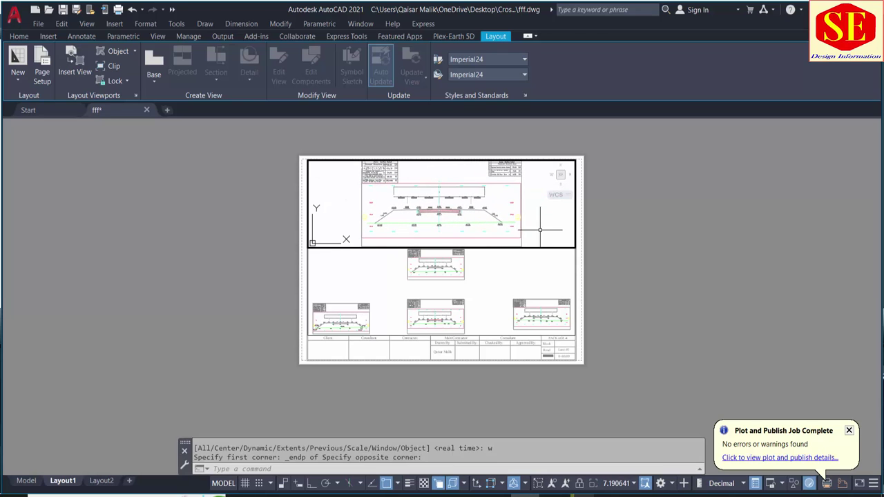
Zoom-window the lower viewport onto the middle cross-section using endpoint snaps
{"action": "left_click", "coordinate": [525, 277]}
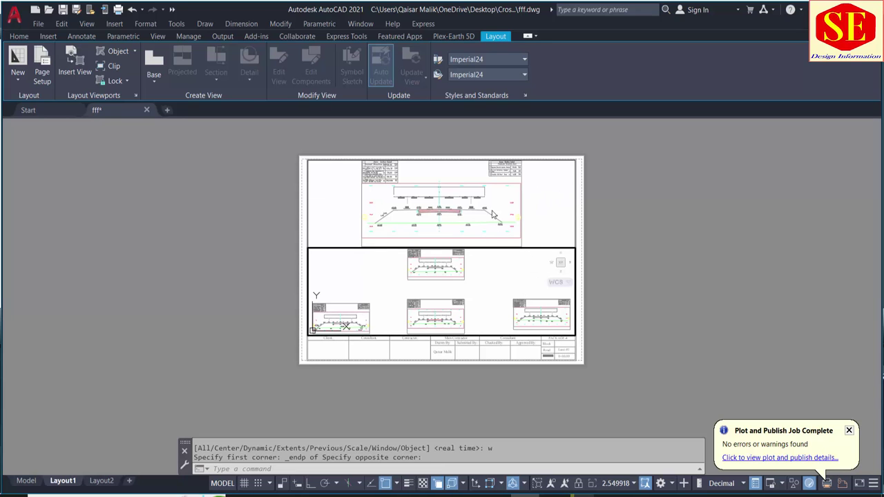
{"action": "scroll", "coordinate": [469, 297], "scroll_direction": "up", "scroll_amount": 1}
{"action": "scroll", "coordinate": [441, 293], "scroll_direction": "up", "scroll_amount": 1}
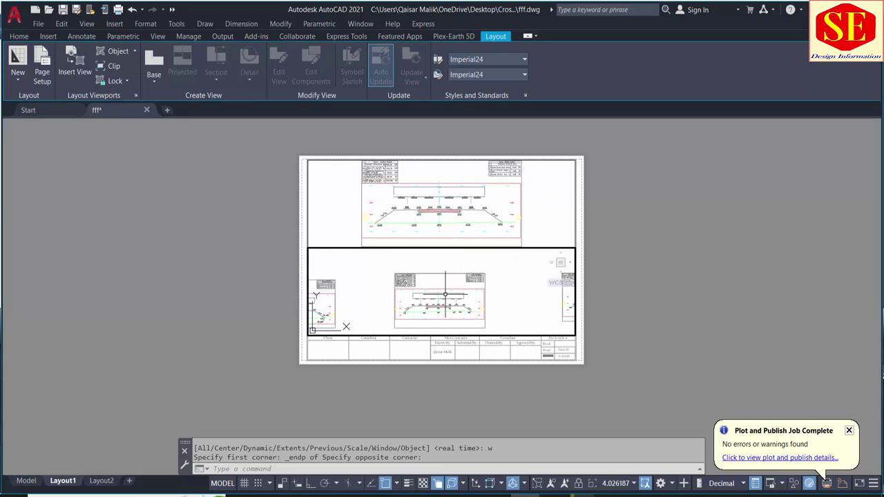
{"action": "middle_click_drag", "start_coordinate": [434, 302], "coordinate": [435, 290]}
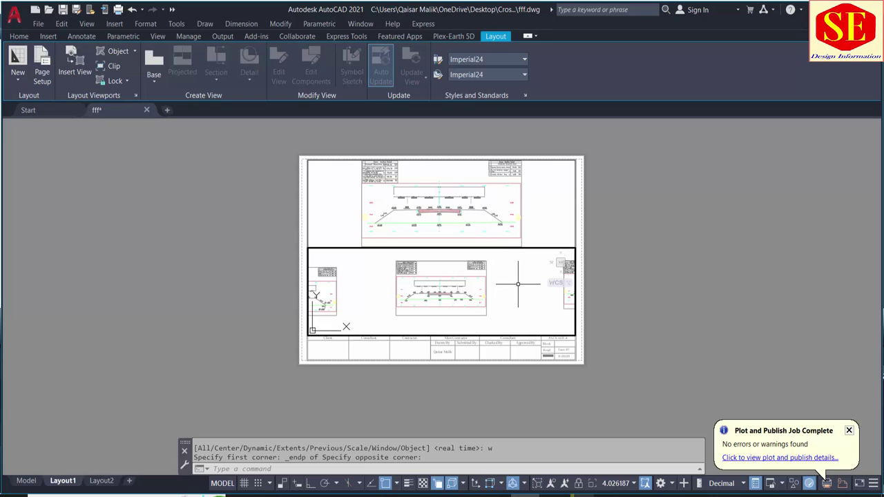
{"action": "type", "text": "z"}
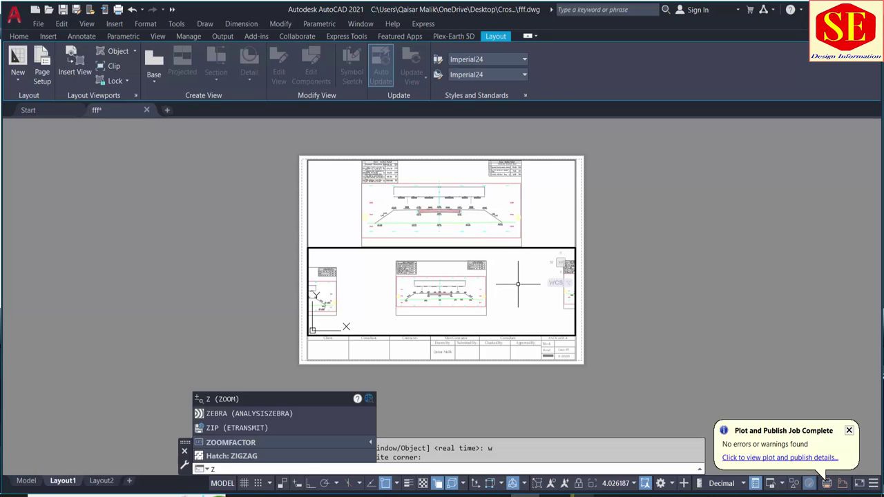
{"action": "key", "text": "Return"}
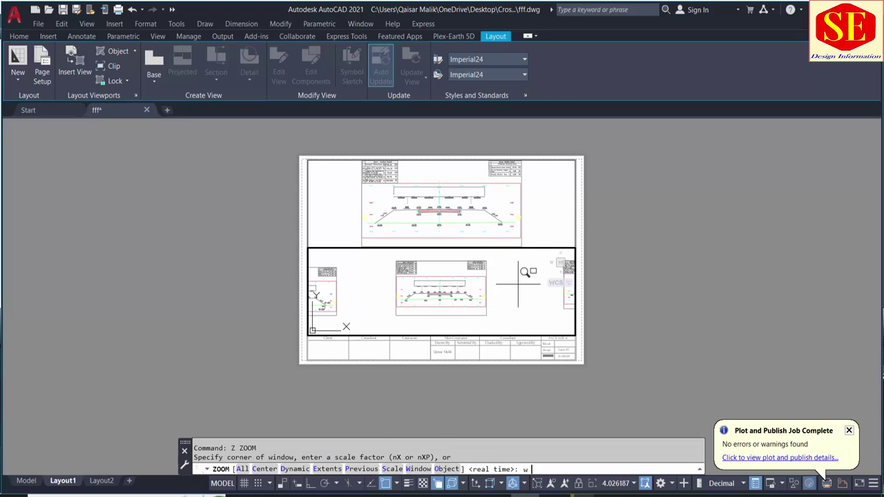
{"action": "key", "text": "Return"}
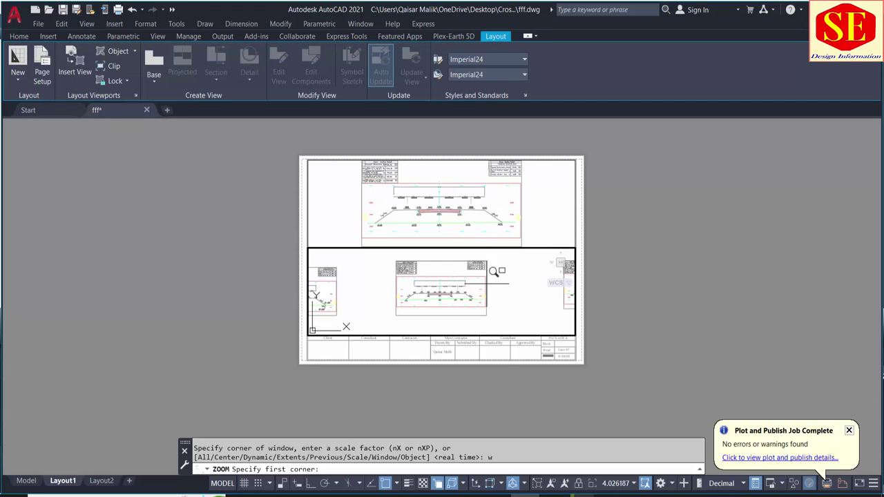
{"action": "right_click", "coordinate": [395, 276], "text": "shift"}
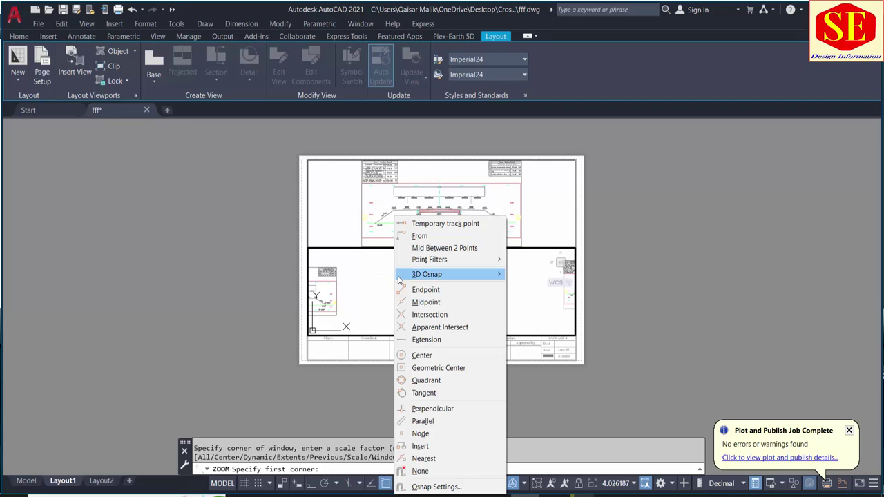
{"action": "left_click", "coordinate": [415, 290]}
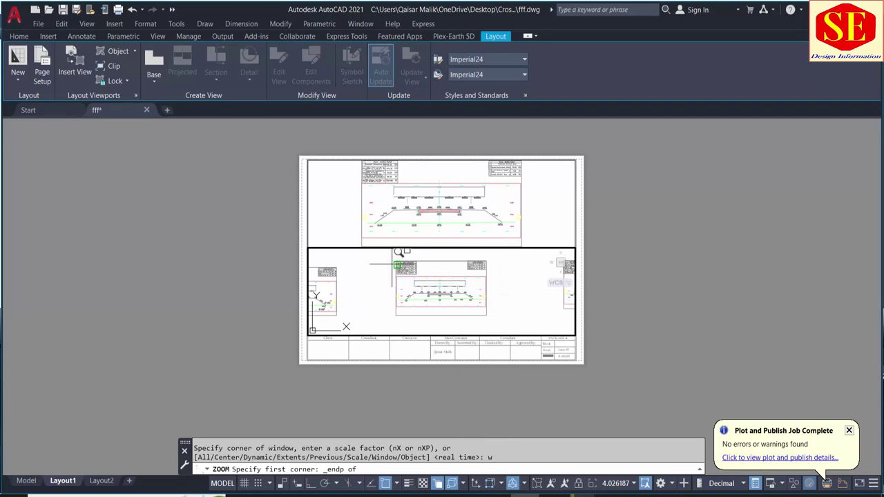
{"action": "left_click", "coordinate": [396, 261]}
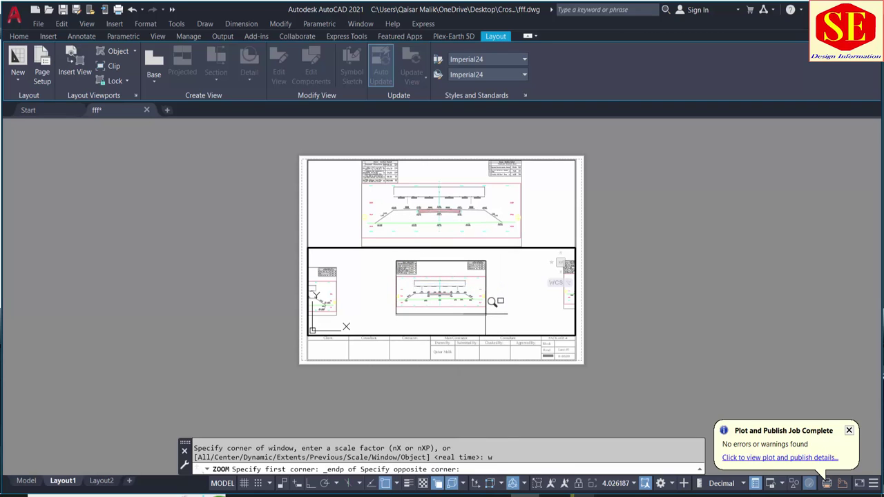
{"action": "left_click", "coordinate": [488, 315]}
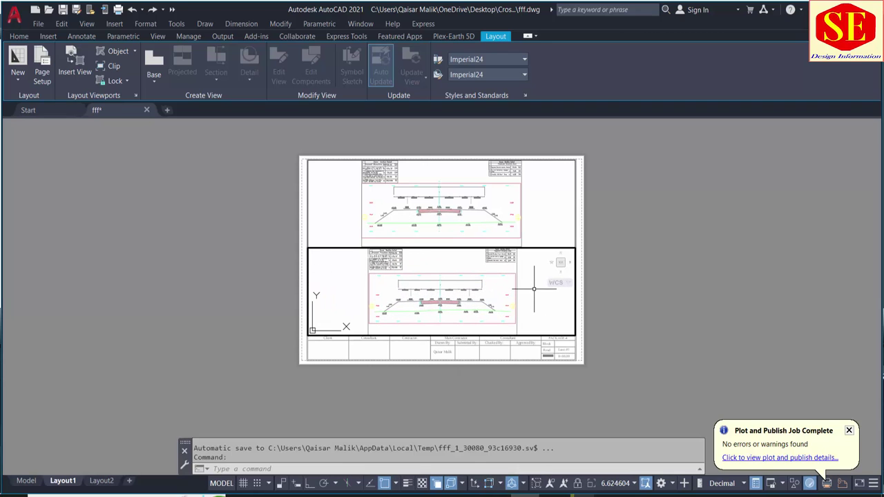
{"action": "left_click", "coordinate": [559, 222]}
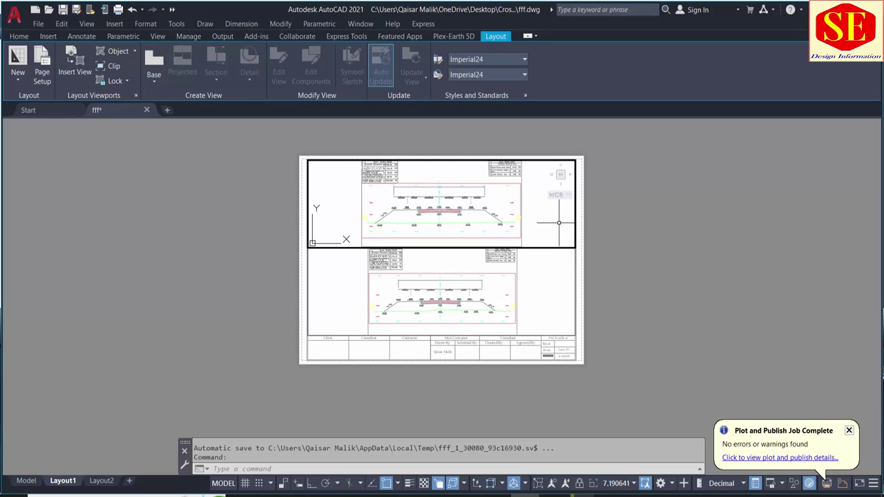
Return to paper space and erase both stacked viewports using a crossing selection
{"action": "double_click", "coordinate": [587, 273]}
{"action": "scroll", "coordinate": [471, 205], "scroll_direction": "down", "scroll_amount": 3}
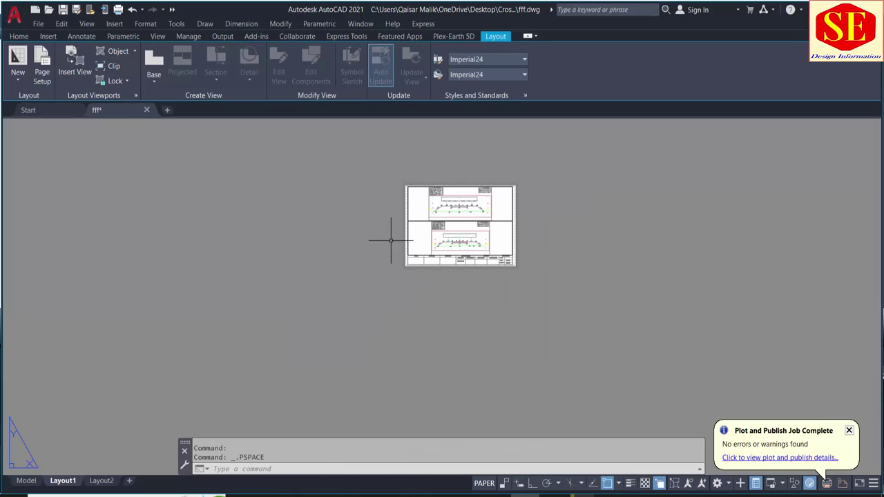
{"action": "scroll", "coordinate": [436, 209], "scroll_direction": "up", "scroll_amount": 2}
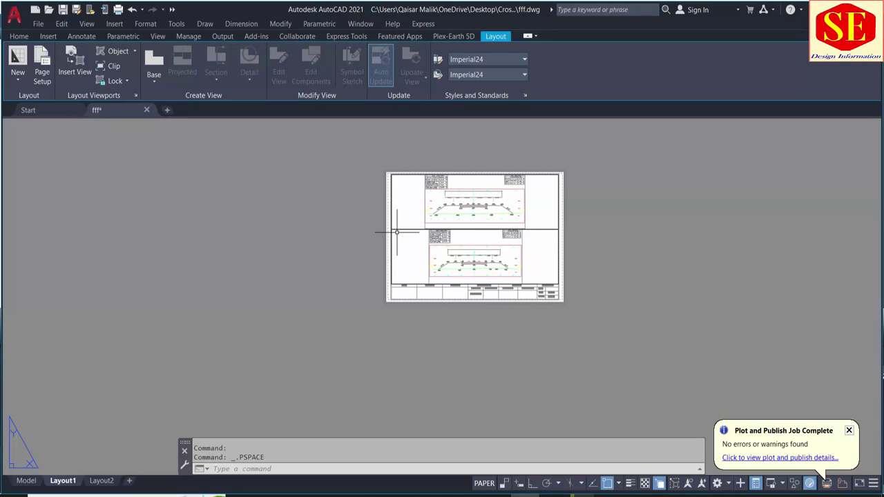
{"action": "left_click", "coordinate": [536, 228]}
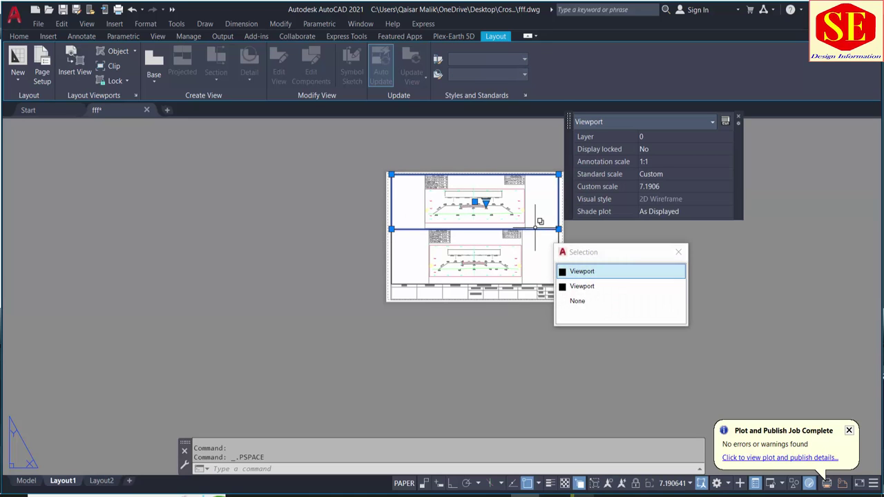
{"action": "type", "text": "e"}
{"action": "key", "text": "Escape"}
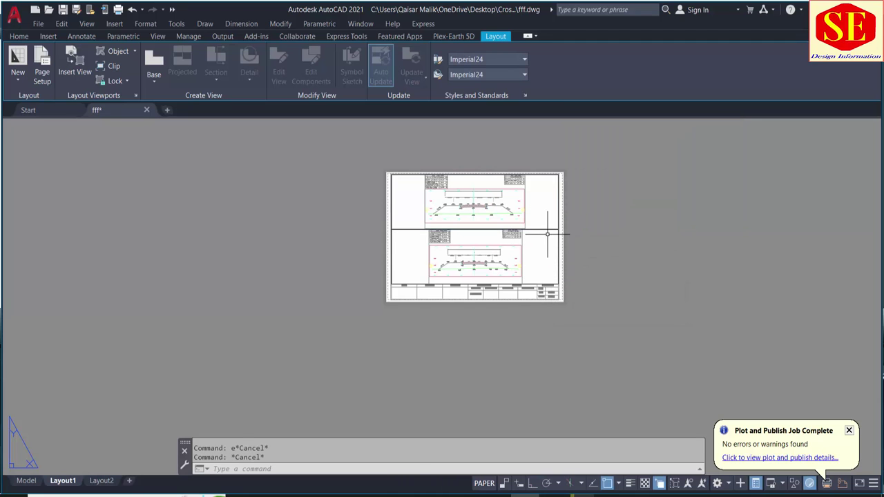
{"action": "left_click", "coordinate": [561, 219]}
{"action": "left_click", "coordinate": [542, 236]}
{"action": "type", "text": "e"}
{"action": "key", "text": "Return"}
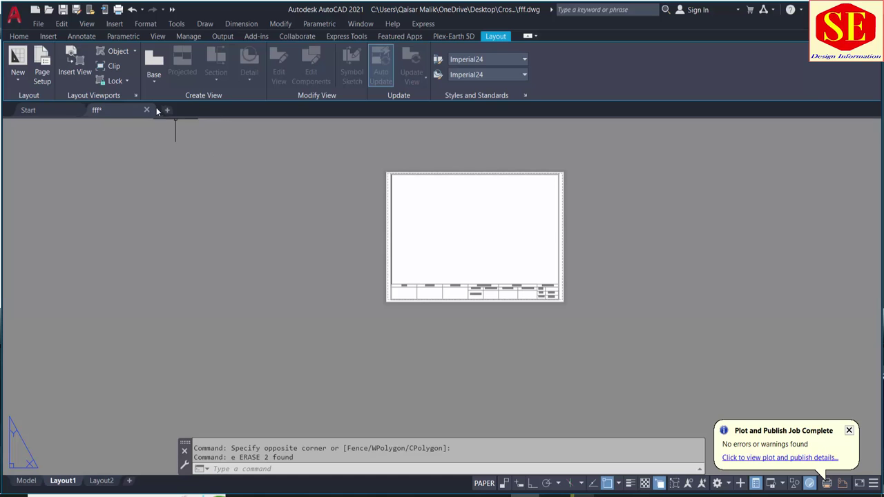
Create Four: Equal viewports from the sheet's top-left to above the title block's right end
{"action": "left_click", "coordinate": [136, 96]}
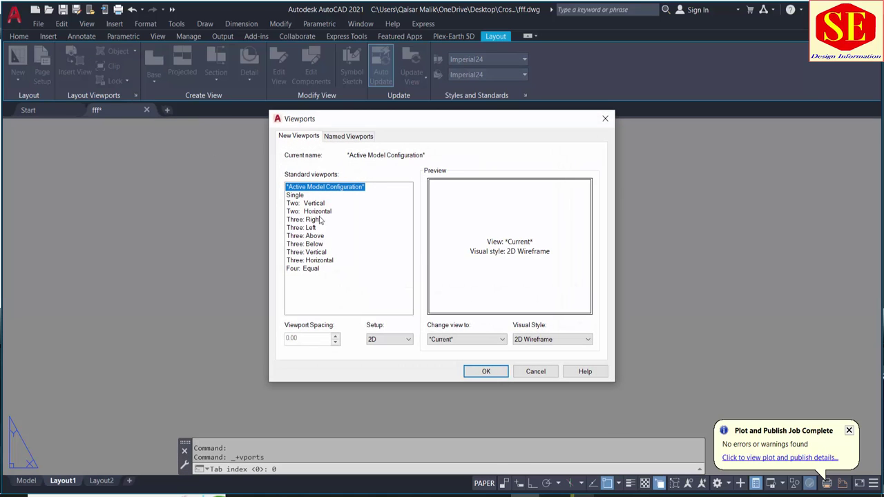
{"action": "left_click", "coordinate": [309, 228]}
{"action": "left_click", "coordinate": [312, 236]}
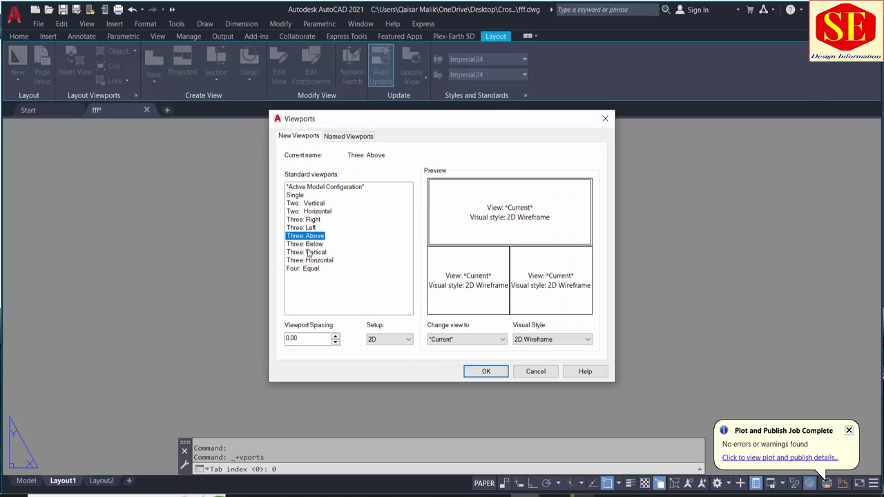
{"action": "left_click", "coordinate": [307, 252]}
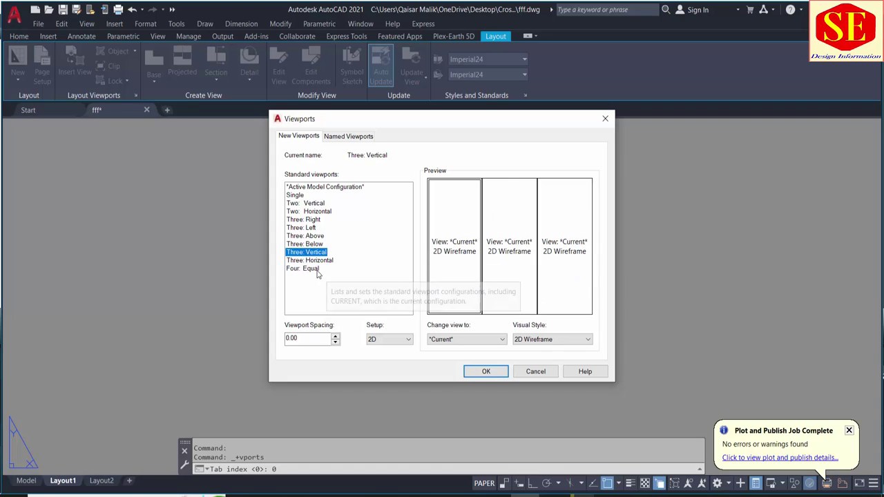
{"action": "left_click", "coordinate": [318, 269]}
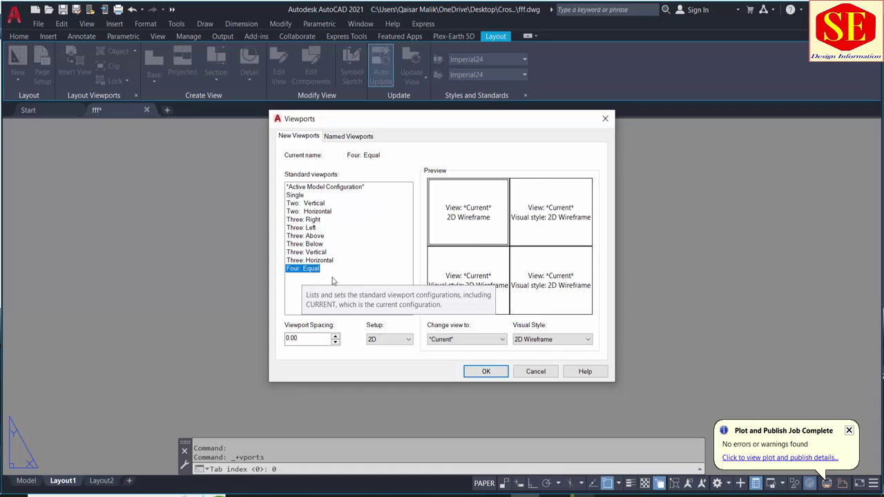
{"action": "left_click", "coordinate": [485, 371]}
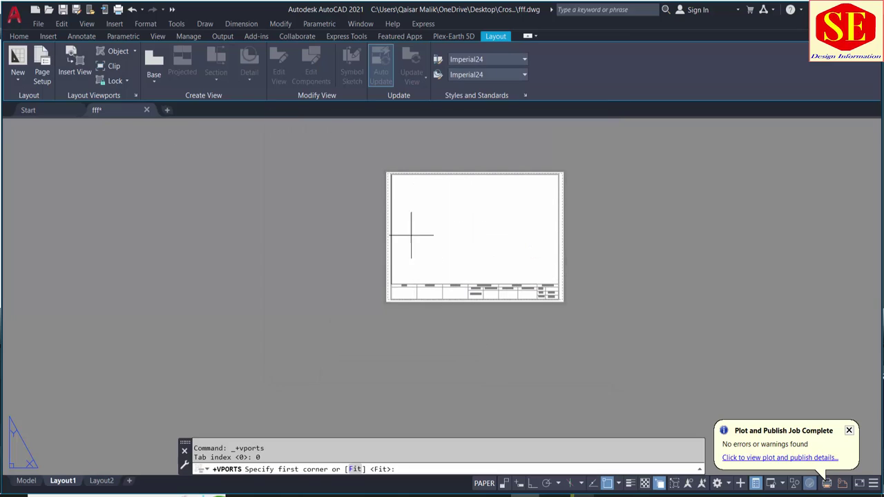
{"action": "left_click", "coordinate": [391, 174]}
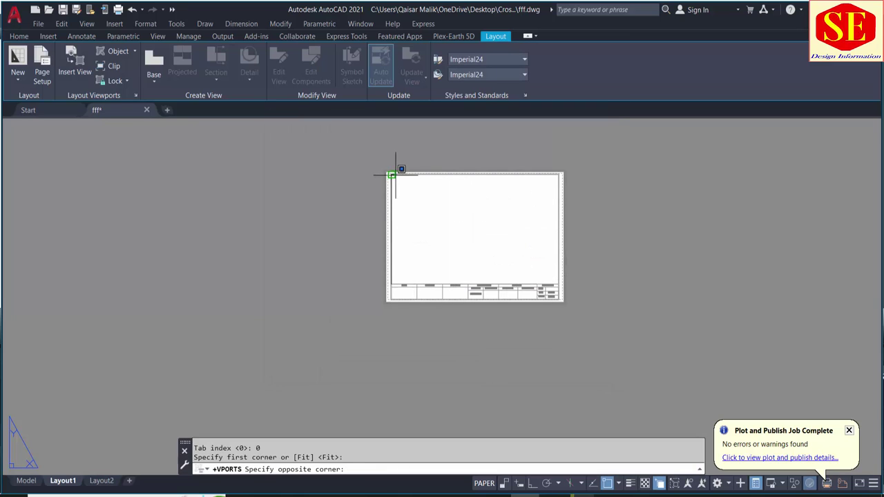
{"action": "left_click", "coordinate": [558, 284]}
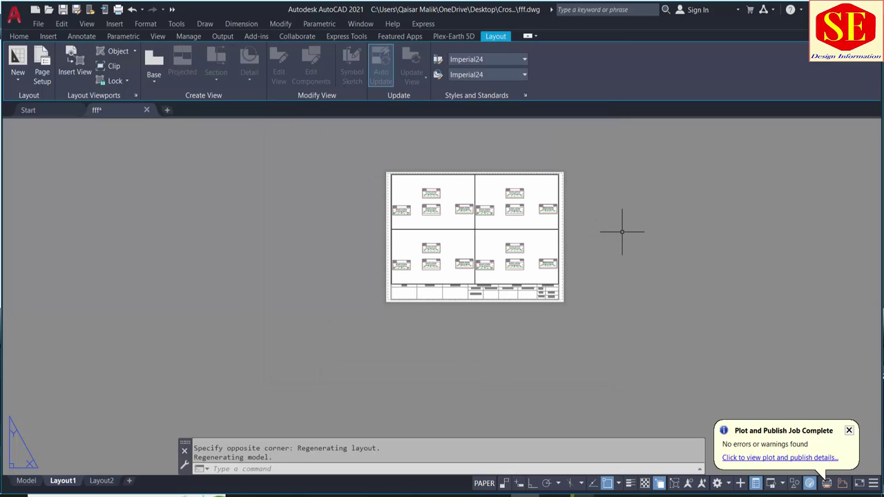
{"action": "scroll", "coordinate": [420, 192], "scroll_direction": "up", "scroll_amount": 2}
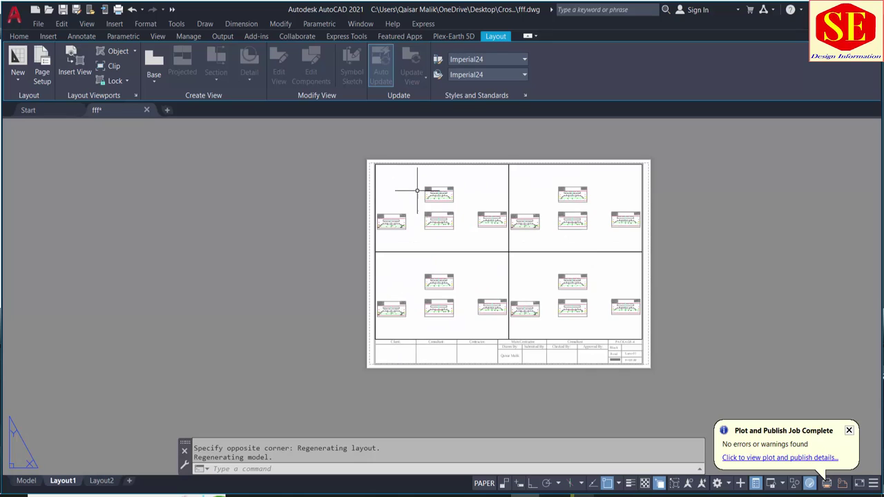
Window-zoom the top-left viewport onto one cross-section, snapping both corners to endpoints
{"action": "double_click", "coordinate": [478, 186]}
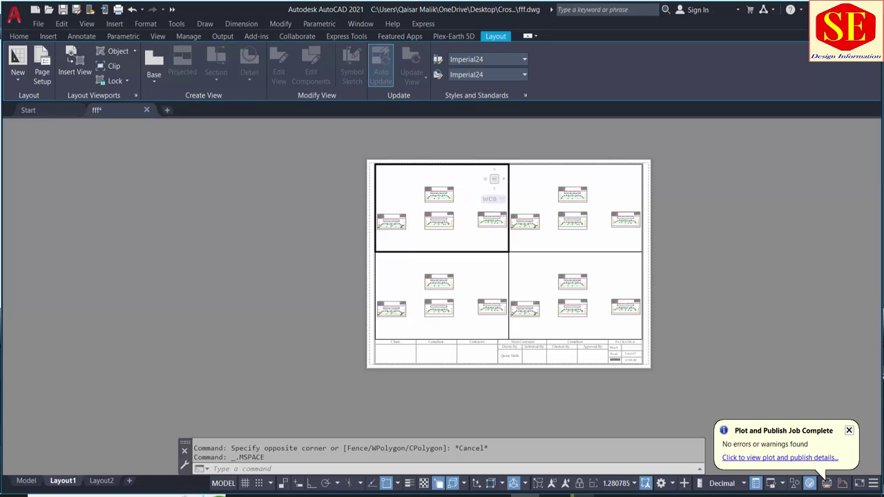
{"action": "scroll", "coordinate": [455, 194], "scroll_direction": "up", "scroll_amount": 2}
{"action": "scroll", "coordinate": [448, 197], "scroll_direction": "up", "scroll_amount": 1}
{"action": "scroll", "coordinate": [446, 199], "scroll_direction": "up", "scroll_amount": 1}
{"action": "type", "text": "z"}
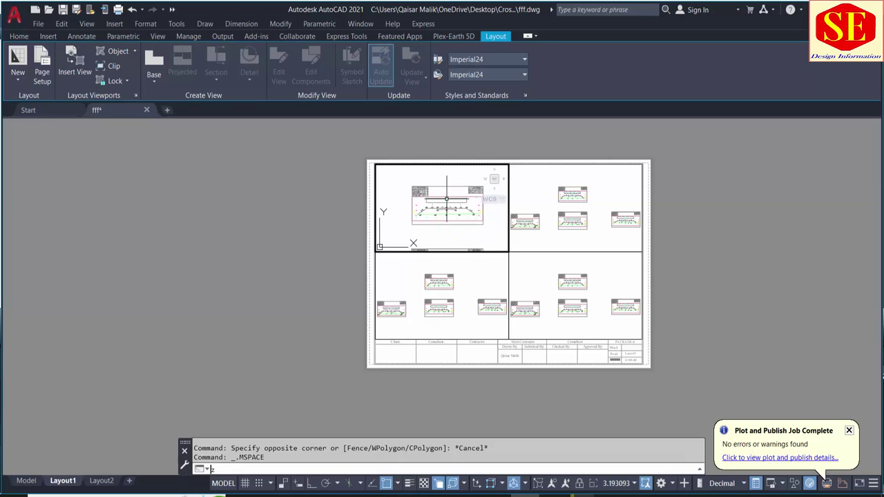
{"action": "key", "text": "Return"}
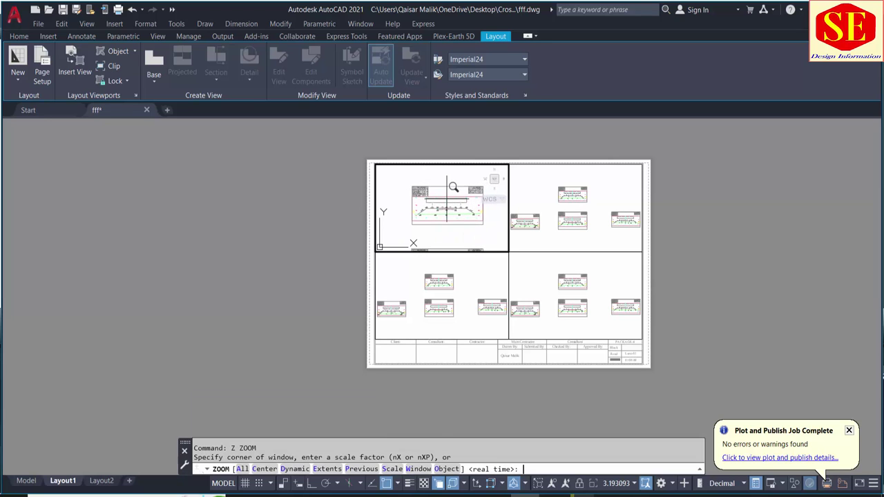
{"action": "type", "text": "w"}
{"action": "key", "text": "Return"}
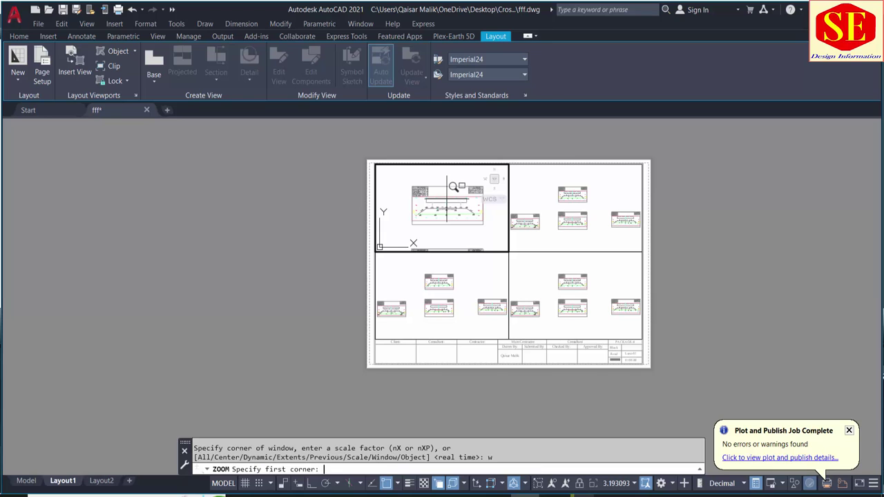
{"action": "right_click", "coordinate": [422, 187], "text": "shift"}
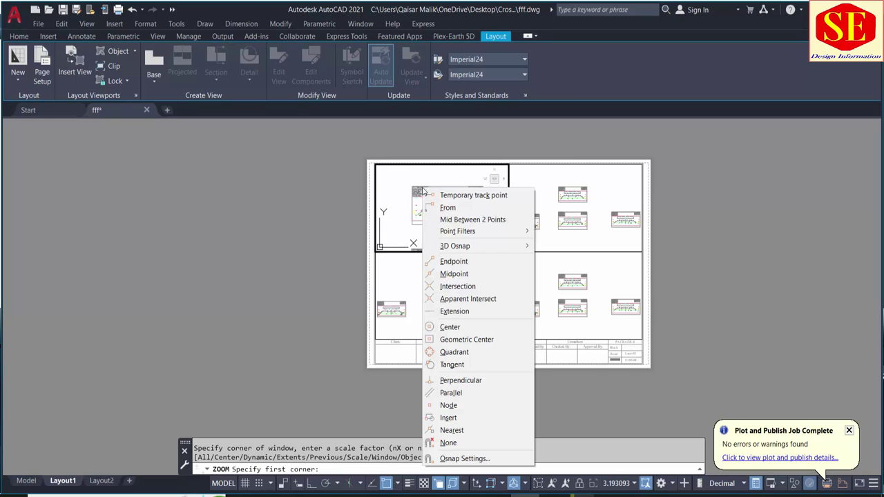
{"action": "left_click", "coordinate": [453, 261]}
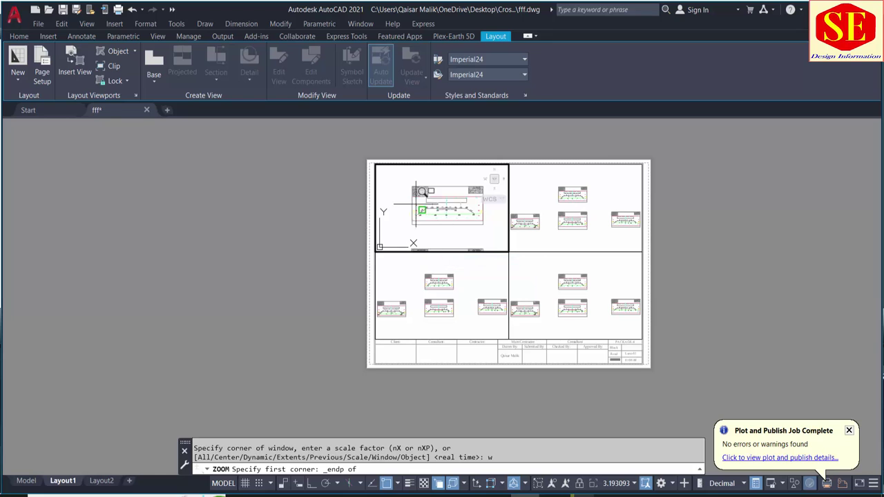
{"action": "left_click", "coordinate": [411, 181]}
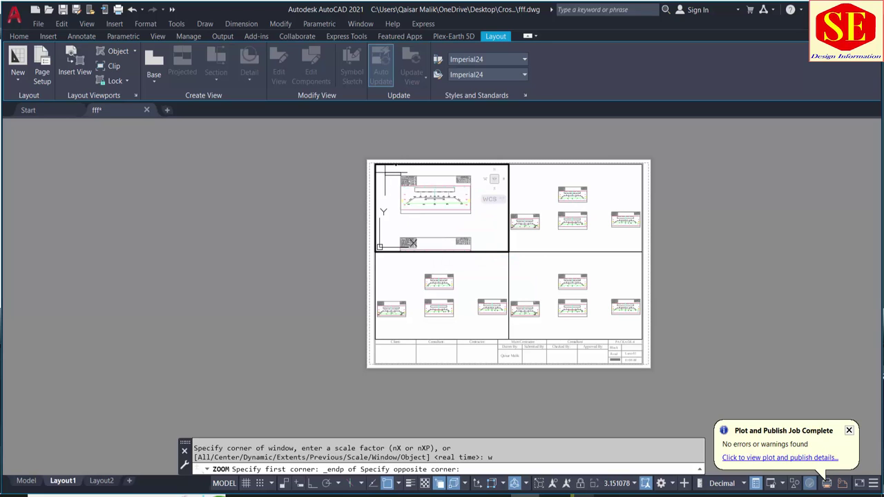
{"action": "left_click", "coordinate": [477, 201]}
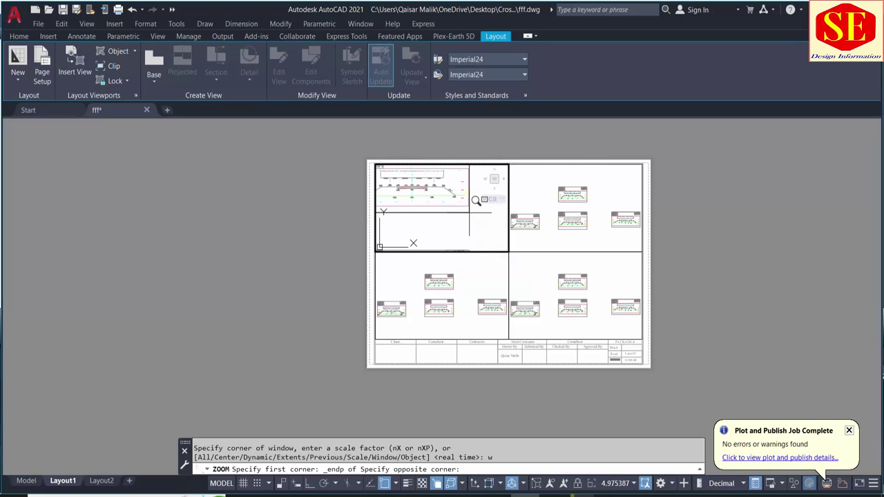
{"action": "right_click", "coordinate": [470, 217], "text": "shift"}
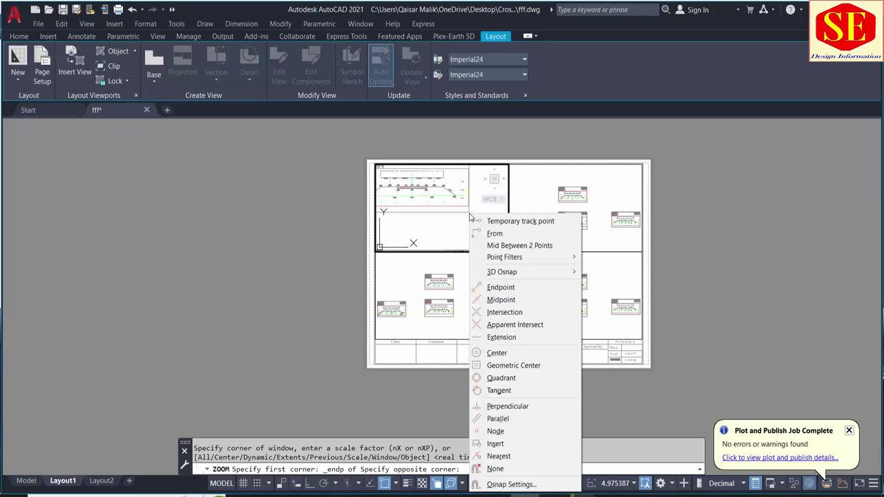
{"action": "left_click", "coordinate": [501, 287]}
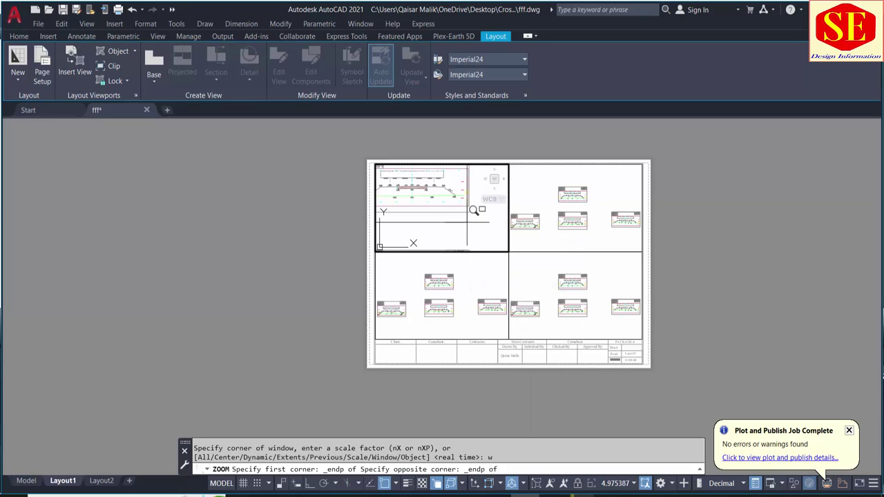
{"action": "left_click", "coordinate": [469, 211]}
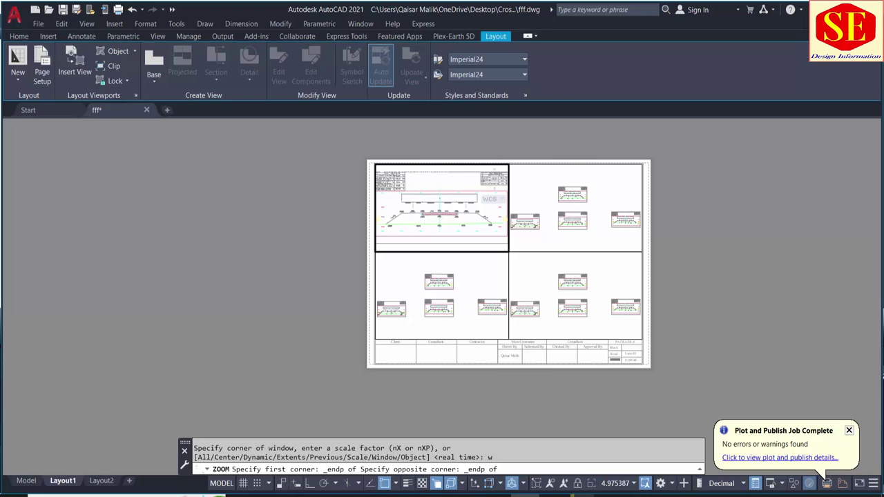
Window-zoom the lower-left viewport onto one cross-section with endpoint snaps, then return to paper space
{"action": "left_click", "coordinate": [486, 274]}
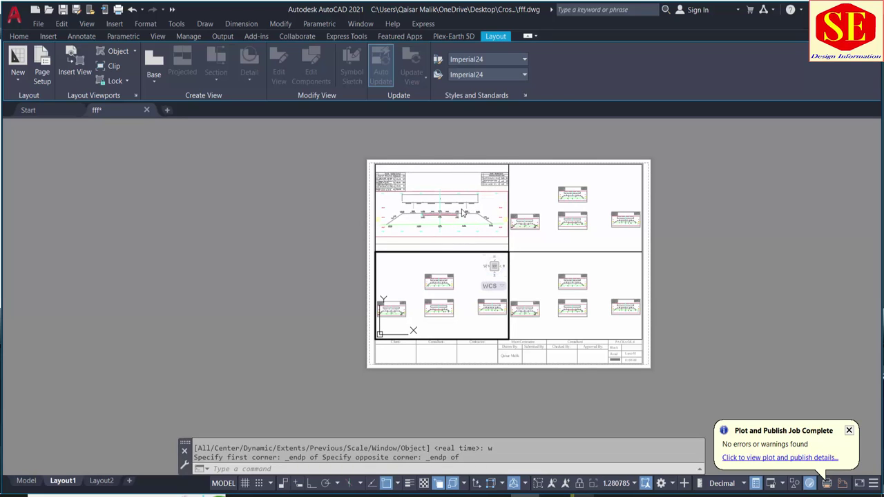
{"action": "scroll", "coordinate": [460, 309], "scroll_direction": "up", "scroll_amount": 4}
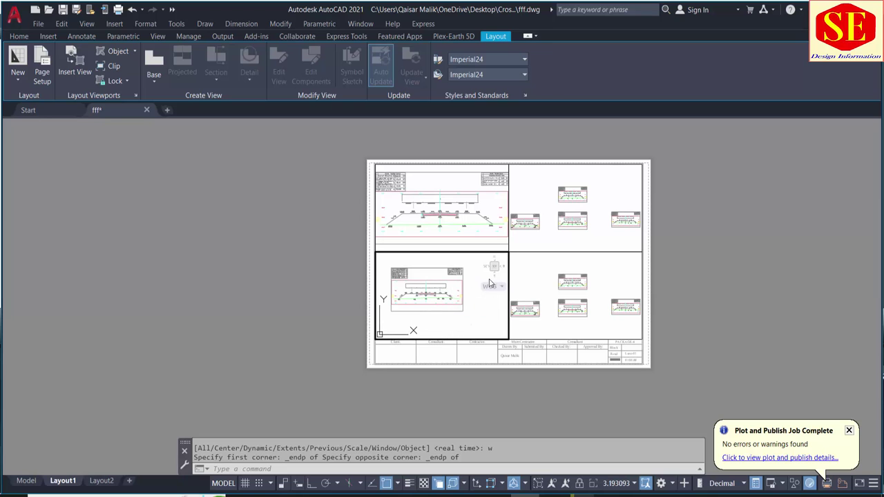
{"action": "type", "text": "z"}
{"action": "key", "text": "Return"}
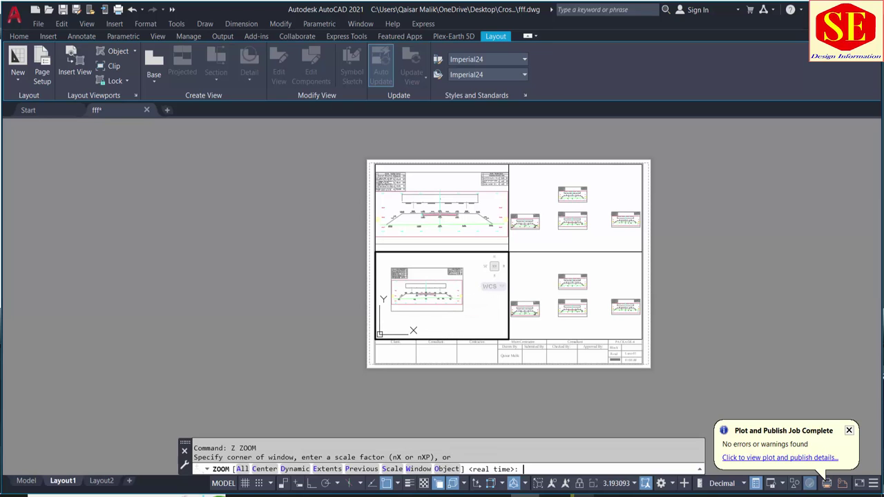
{"action": "key", "text": "Return"}
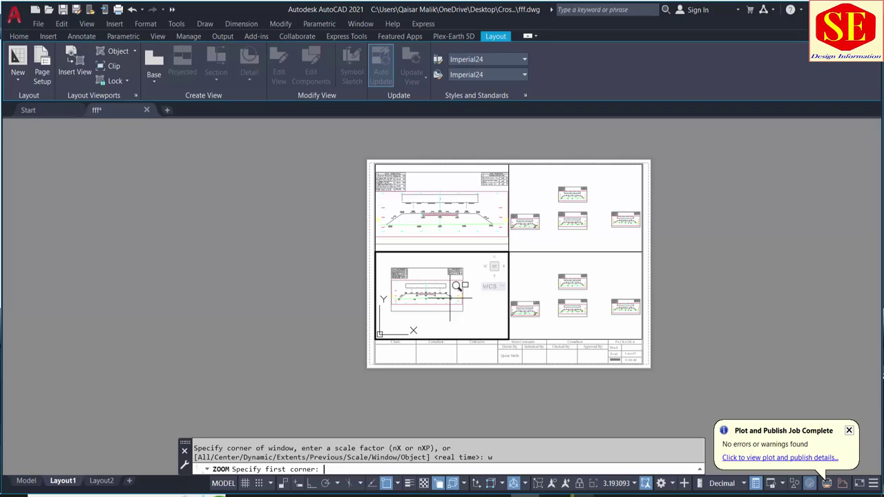
{"action": "right_click", "coordinate": [438, 290], "text": "shift"}
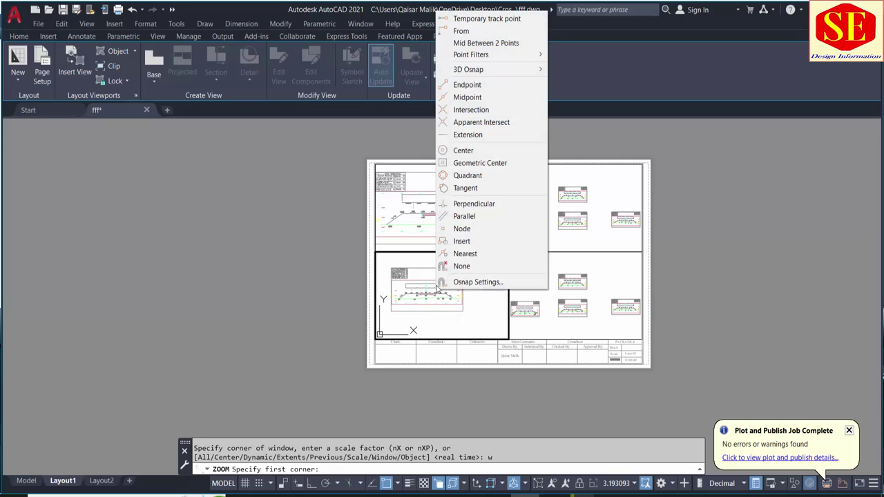
{"action": "left_click", "coordinate": [483, 86]}
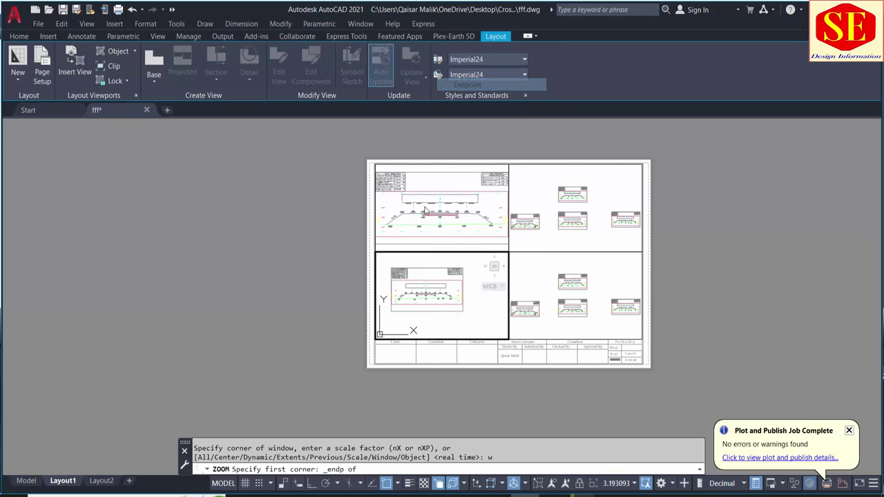
{"action": "scroll", "coordinate": [399, 275], "scroll_direction": "up", "scroll_amount": 5}
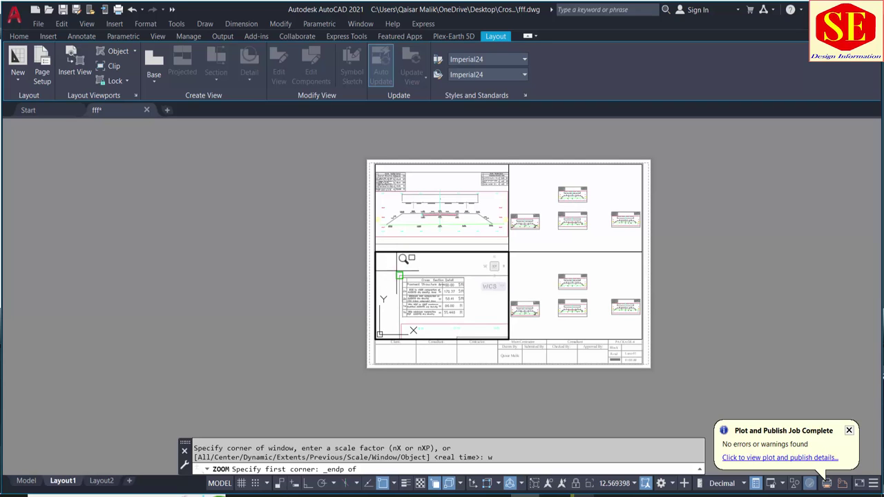
{"action": "left_click", "coordinate": [399, 275]}
{"action": "scroll", "coordinate": [421, 283], "scroll_direction": "down", "scroll_amount": 2}
{"action": "scroll", "coordinate": [462, 297], "scroll_direction": "down", "scroll_amount": 2}
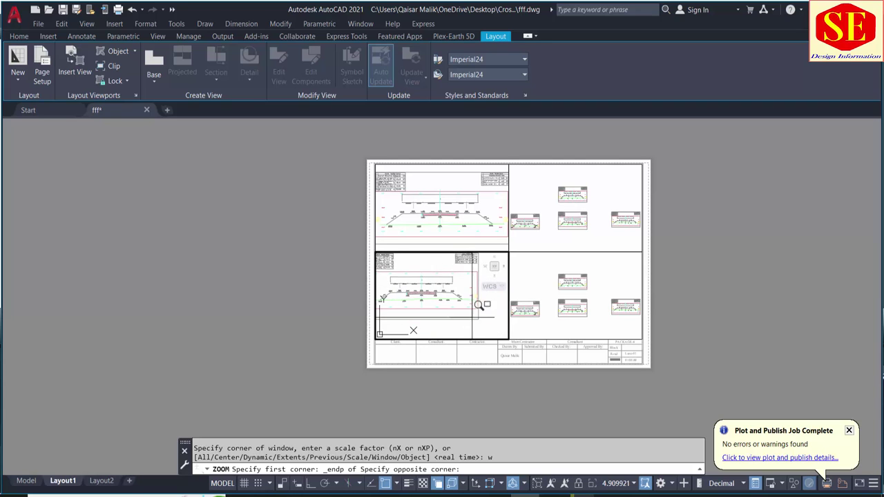
{"action": "scroll", "coordinate": [478, 305], "scroll_direction": "up", "scroll_amount": 3}
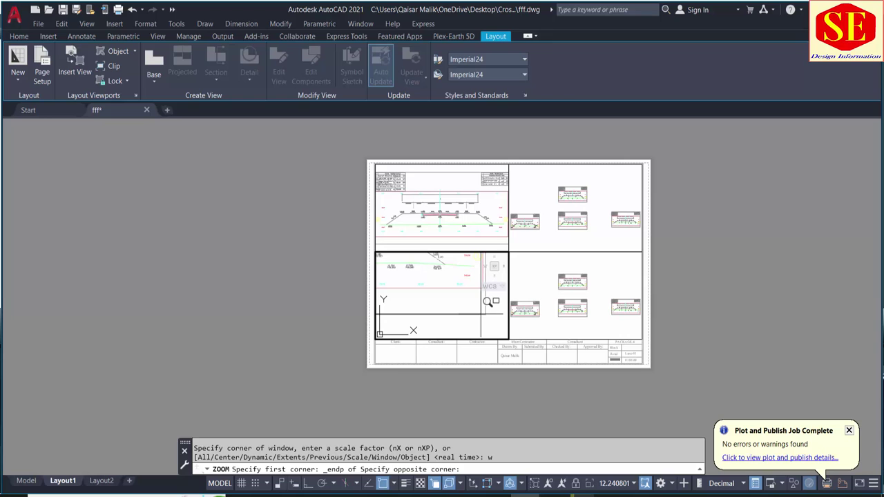
{"action": "right_click", "coordinate": [482, 317], "text": "shift"}
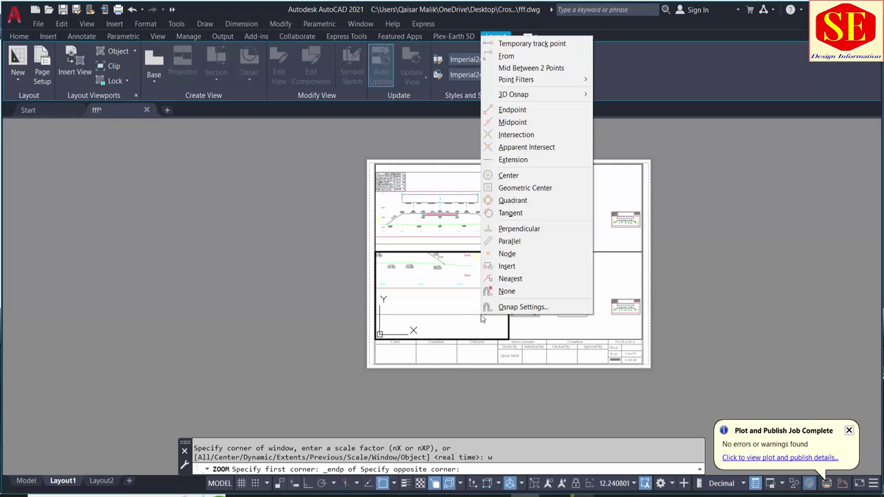
{"action": "left_click", "coordinate": [512, 111]}
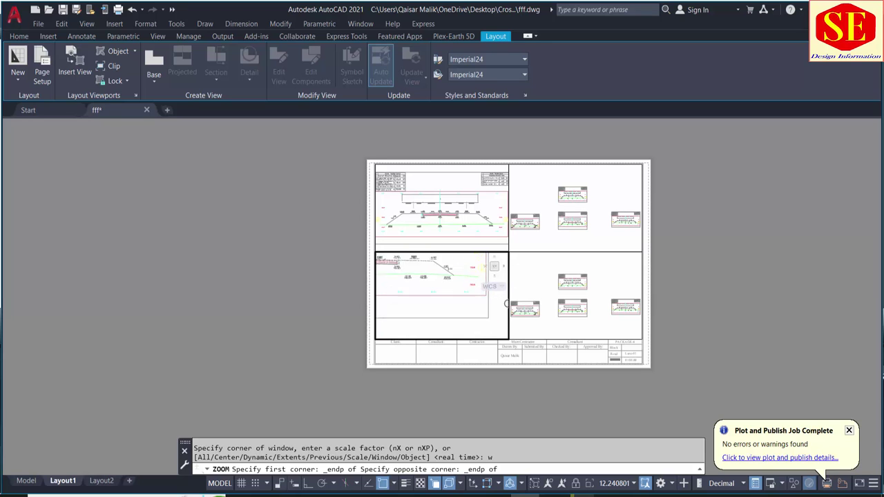
{"action": "left_click", "coordinate": [507, 304]}
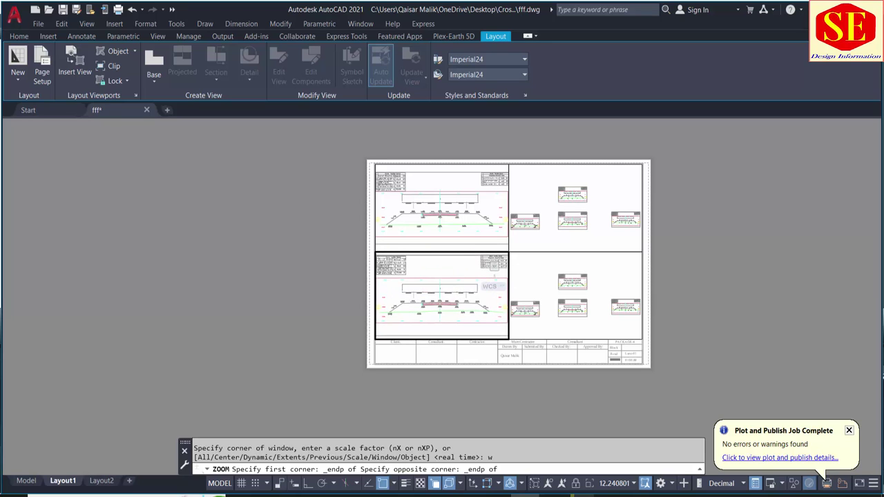
{"action": "double_click", "coordinate": [686, 184]}
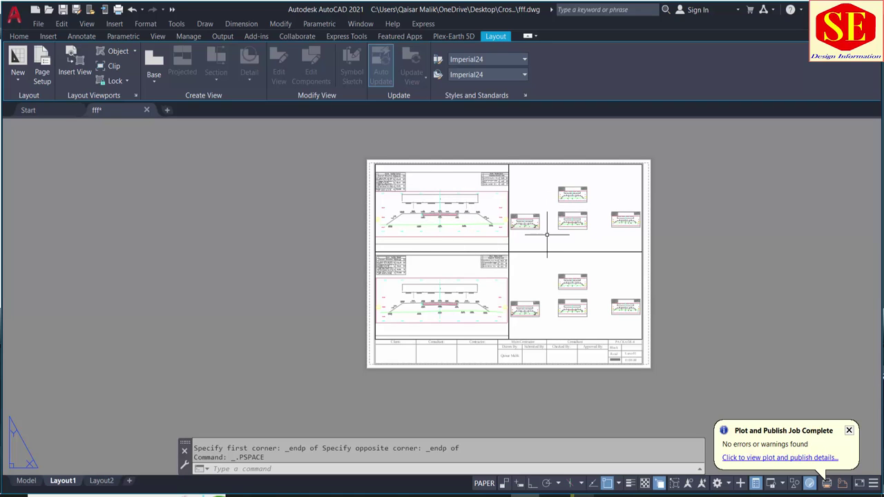
Zoom the upper-right viewport (Z, W) onto one cross-section with Endpoint-snapped corners, then exit to paper space
{"action": "double_click", "coordinate": [547, 237]}
{"action": "middle_click_drag", "start_coordinate": [545, 238], "coordinate": [562, 239]}
{"action": "scroll", "coordinate": [558, 225], "scroll_direction": "up", "scroll_amount": 4}
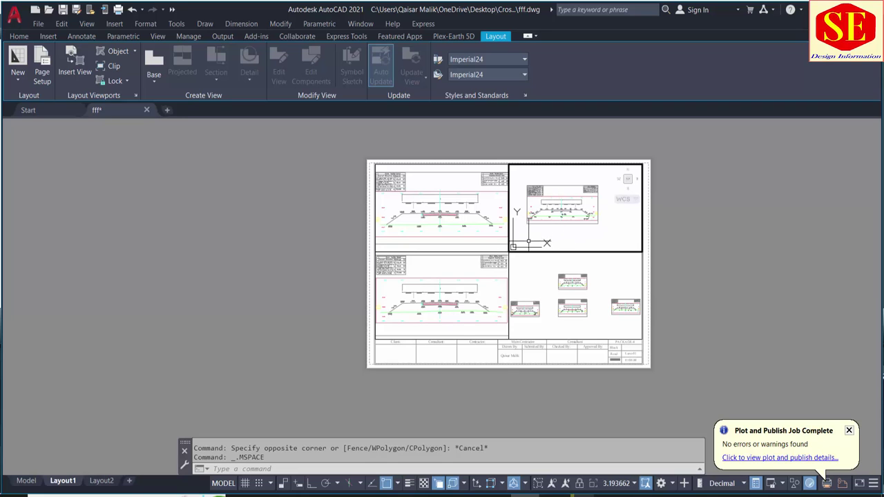
{"action": "type", "text": "z"}
{"action": "key", "text": "Return"}
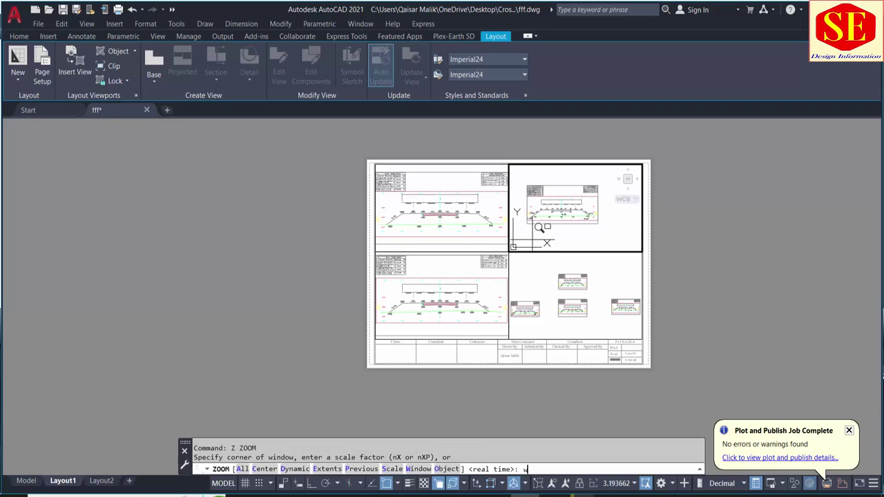
{"action": "type", "text": "w"}
{"action": "key", "text": "Return"}
{"action": "right_click", "coordinate": [530, 234], "text": "shift"}
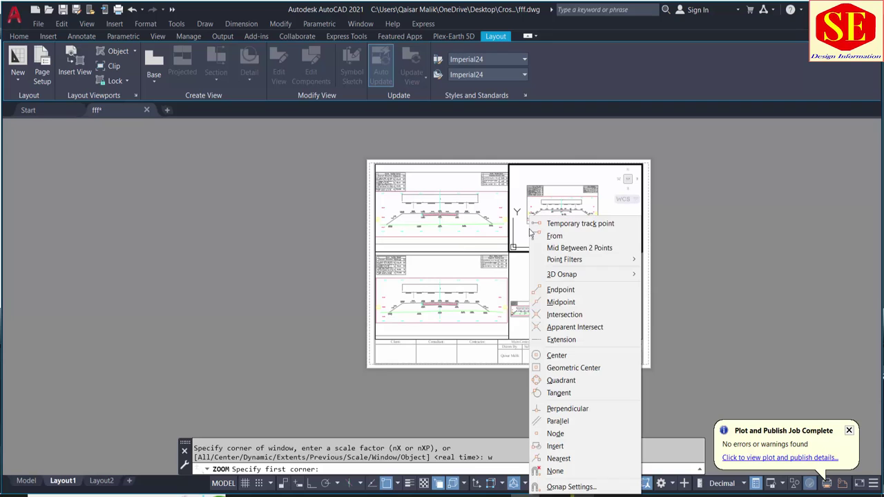
{"action": "left_click", "coordinate": [560, 289]}
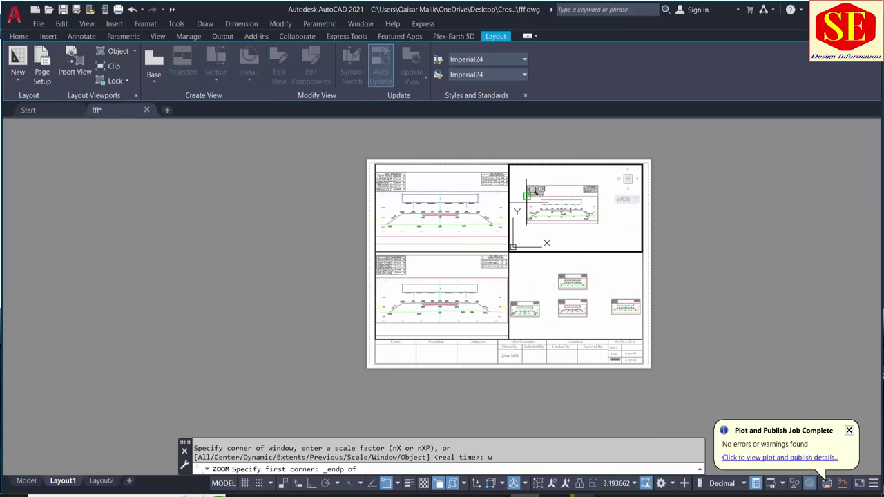
{"action": "left_click", "coordinate": [524, 190]}
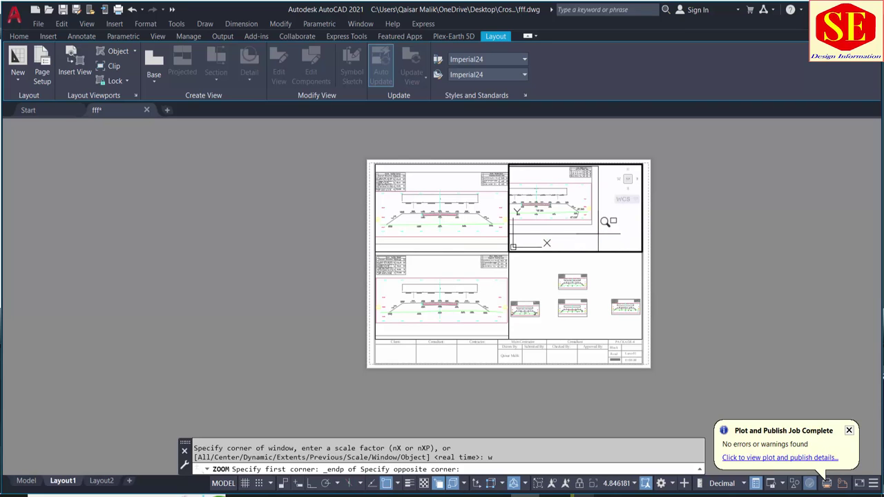
{"action": "right_click", "coordinate": [592, 220], "text": "shift"}
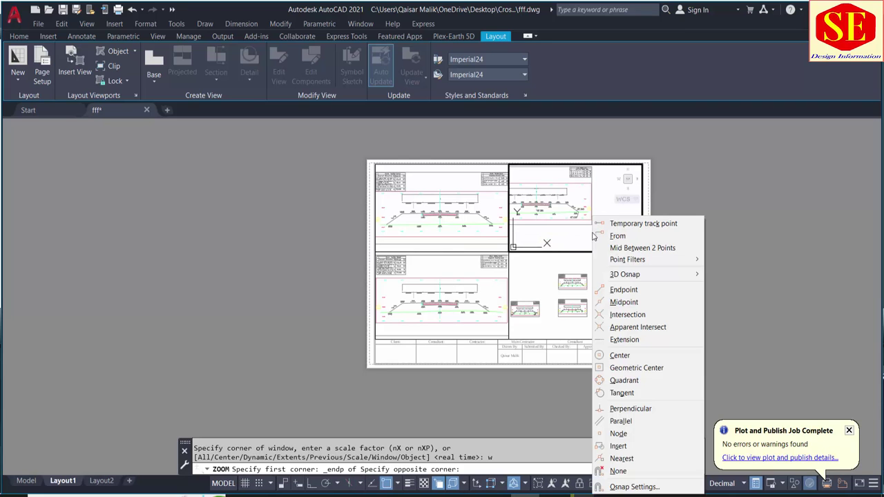
{"action": "left_click", "coordinate": [622, 290]}
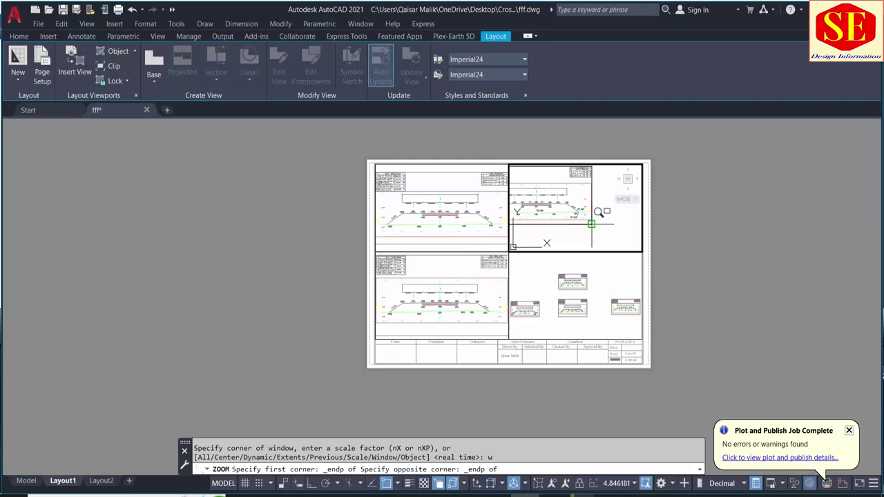
{"action": "left_click", "coordinate": [591, 224]}
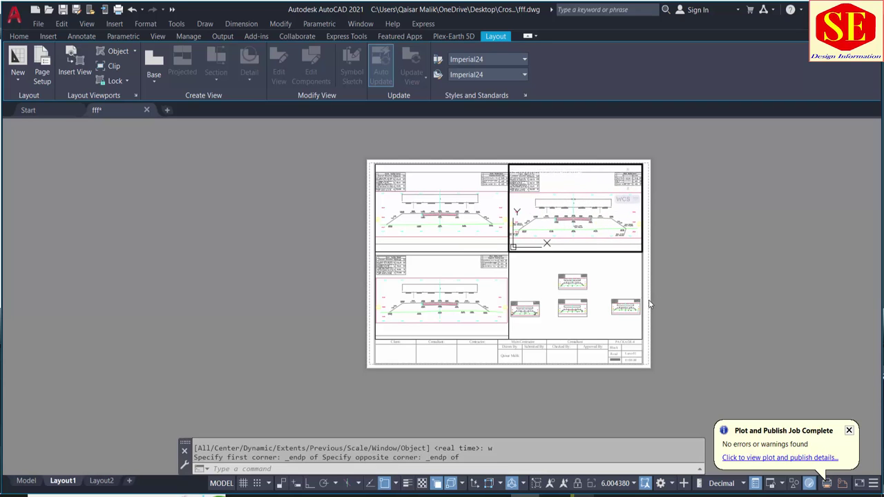
{"action": "double_click", "coordinate": [658, 283]}
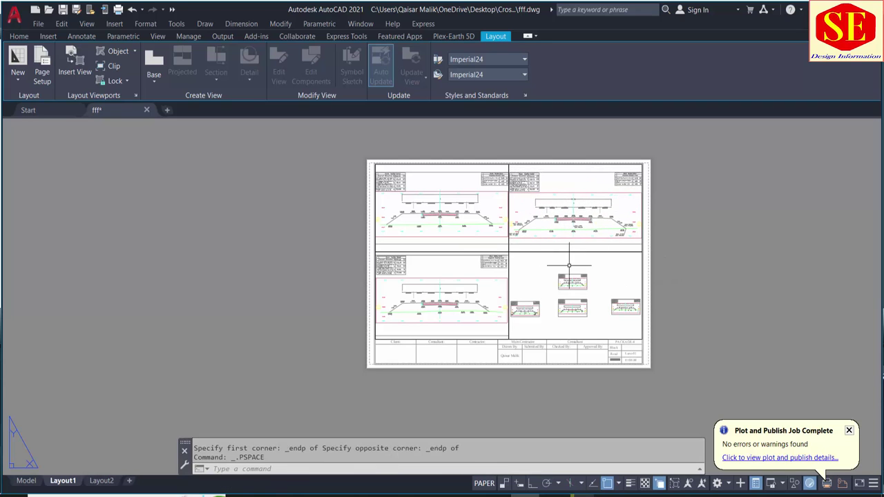
Enter the bottom-right viewport and zoom and pan toward its cross-sections
{"action": "double_click", "coordinate": [603, 273]}
{"action": "scroll", "coordinate": [568, 289], "scroll_direction": "up", "scroll_amount": 2}
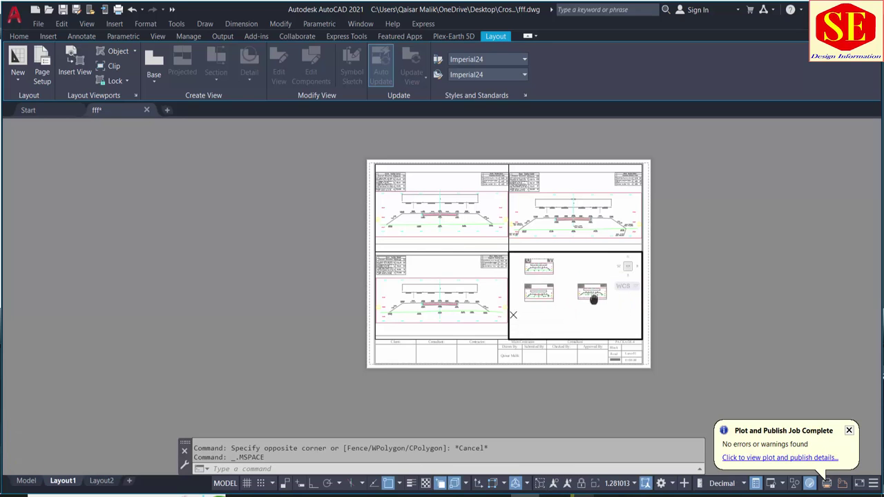
{"action": "scroll", "coordinate": [568, 289], "scroll_direction": "up", "scroll_amount": 2}
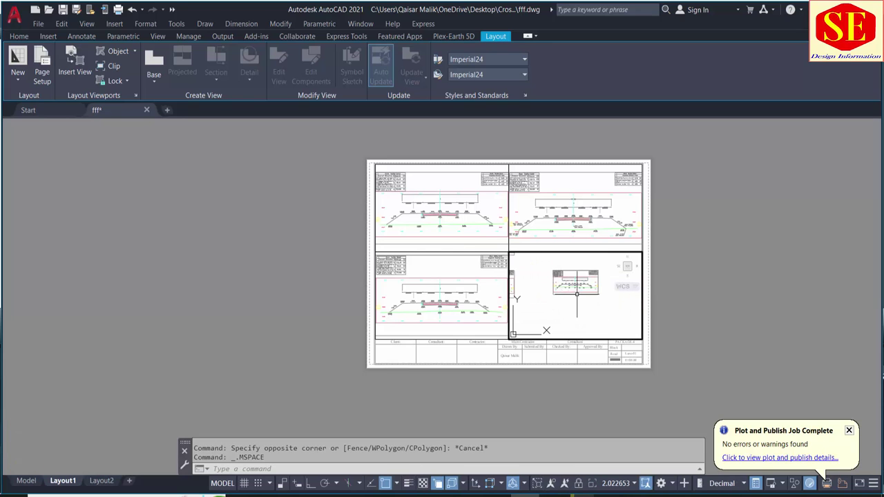
{"action": "scroll", "coordinate": [580, 289], "scroll_direction": "up", "scroll_amount": 2}
{"action": "middle_click_drag", "start_coordinate": [579, 289], "coordinate": [576, 306]}
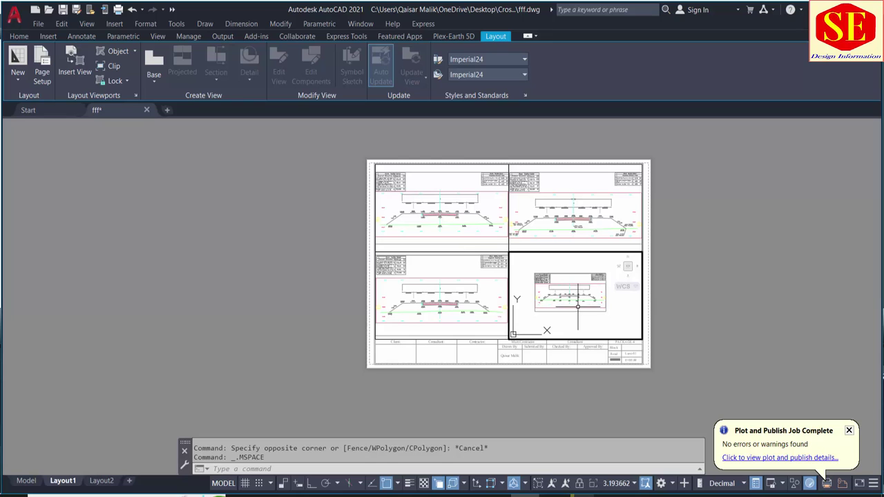
{"action": "type", "text": "z"}
Zoom Window the bottom-right viewport onto one cross-section with Endpoint snaps, then return to paper space
{"action": "key", "text": "Return"}
{"action": "type", "text": "w"}
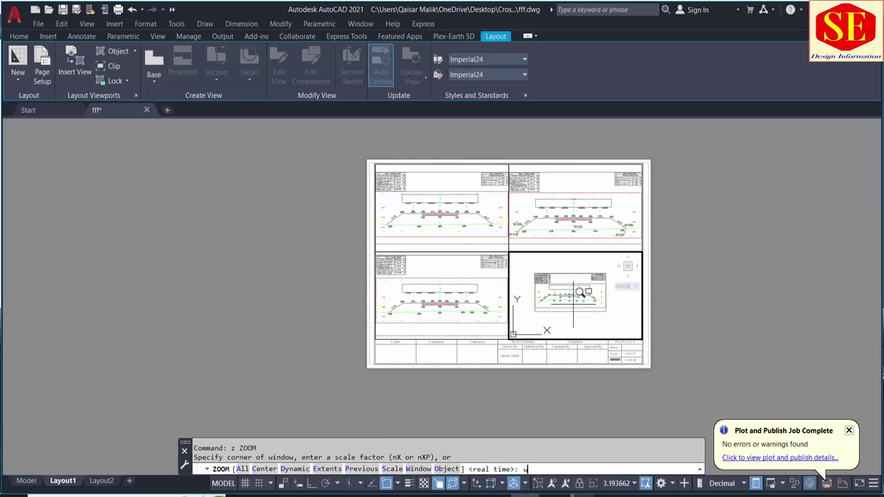
{"action": "key", "text": "Return"}
{"action": "right_click", "coordinate": [536, 295], "text": "shift"}
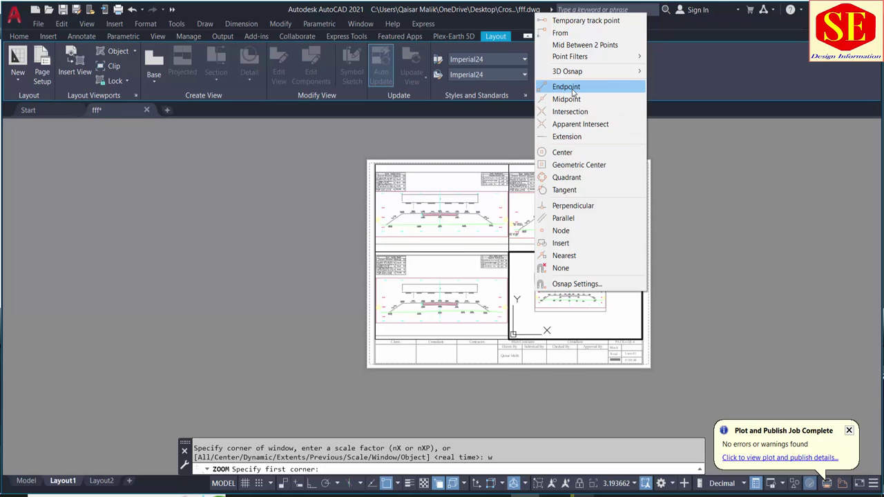
{"action": "left_click", "coordinate": [566, 87]}
{"action": "left_click", "coordinate": [534, 274]}
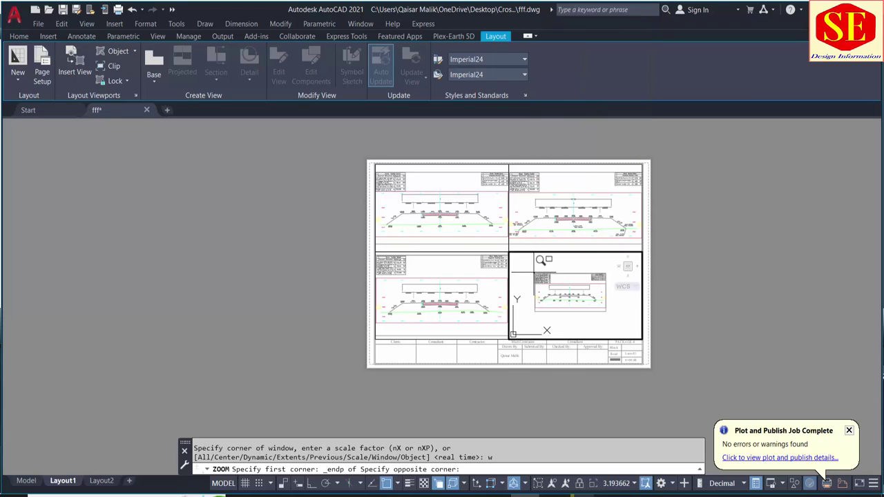
{"action": "left_click", "coordinate": [612, 323]}
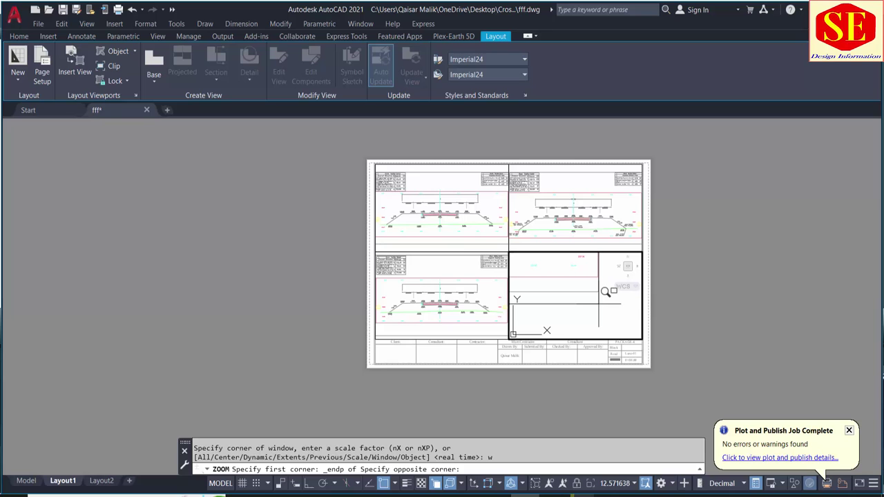
{"action": "right_click", "coordinate": [598, 301], "text": "shift"}
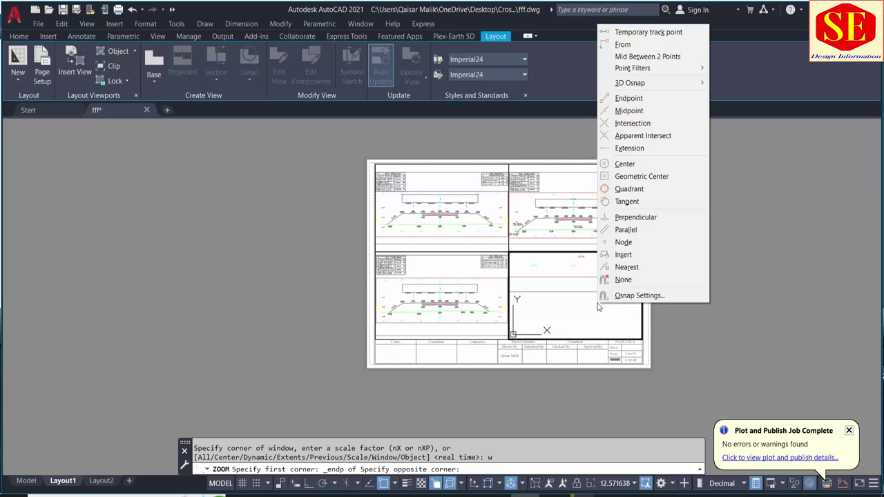
{"action": "left_click", "coordinate": [629, 99]}
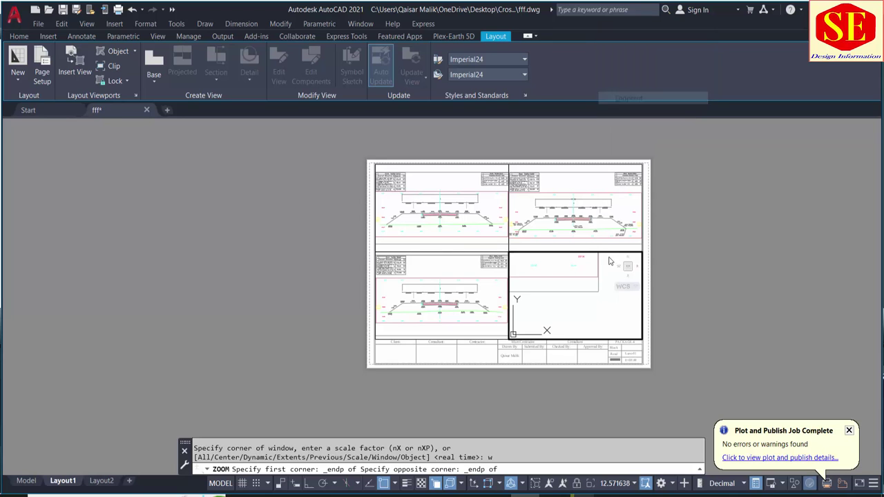
{"action": "left_click", "coordinate": [596, 293]}
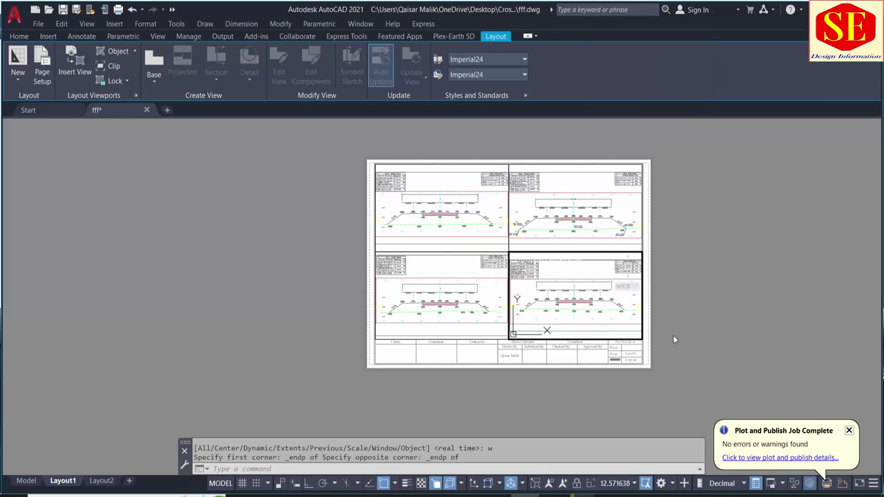
{"action": "double_click", "coordinate": [670, 362]}
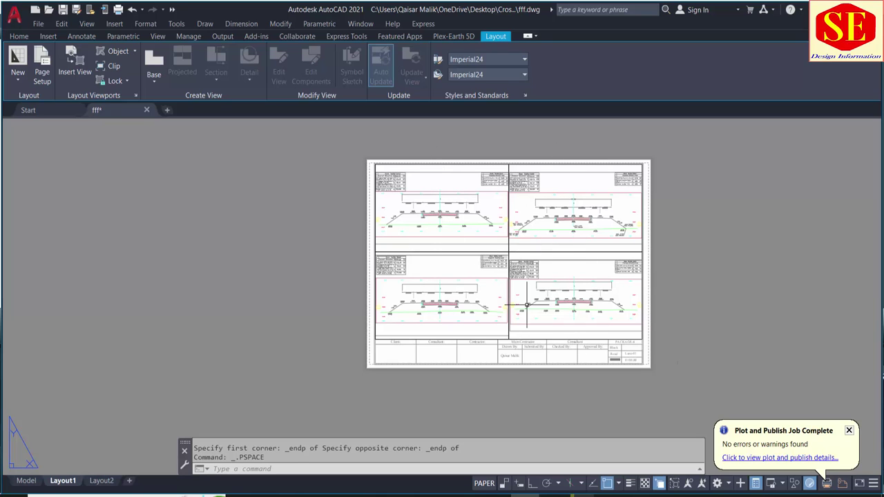
Zoom out and pan Layout1 so the finished sheet is small with free space to its right
{"action": "scroll", "coordinate": [525, 305], "scroll_direction": "up", "scroll_amount": 2}
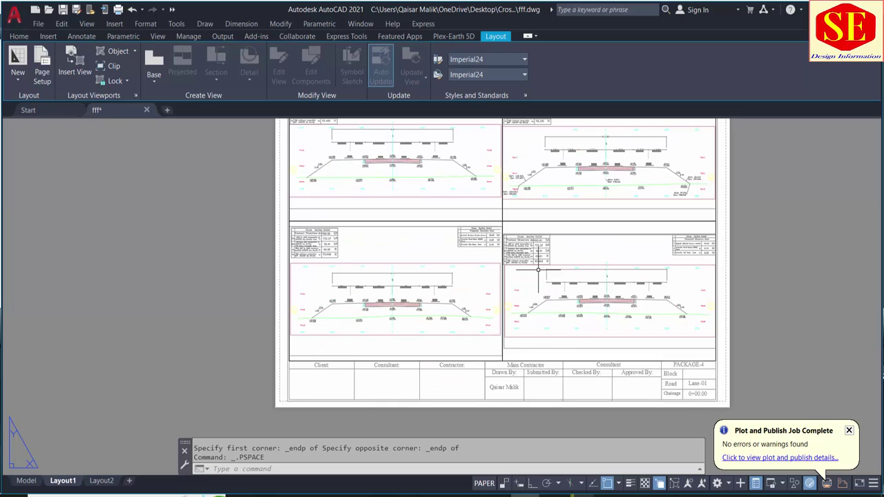
{"action": "middle_click_drag", "start_coordinate": [538, 270], "coordinate": [537, 329]}
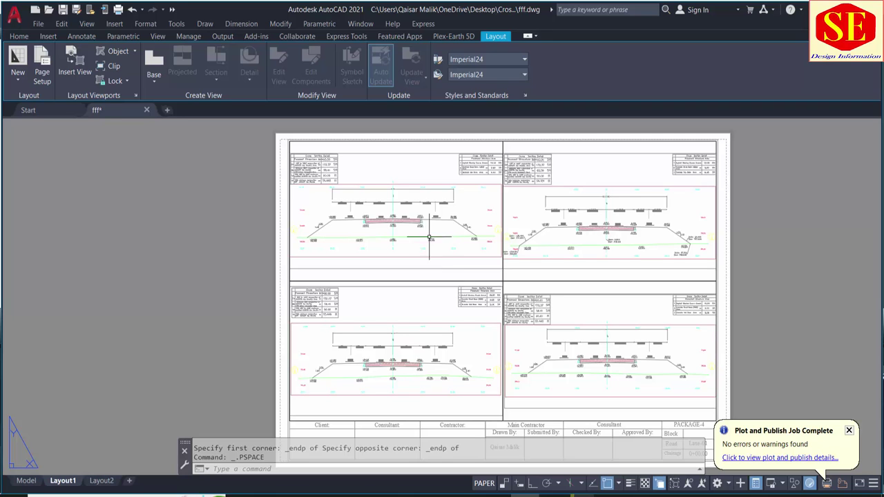
{"action": "scroll", "coordinate": [404, 207], "scroll_direction": "down", "scroll_amount": 2}
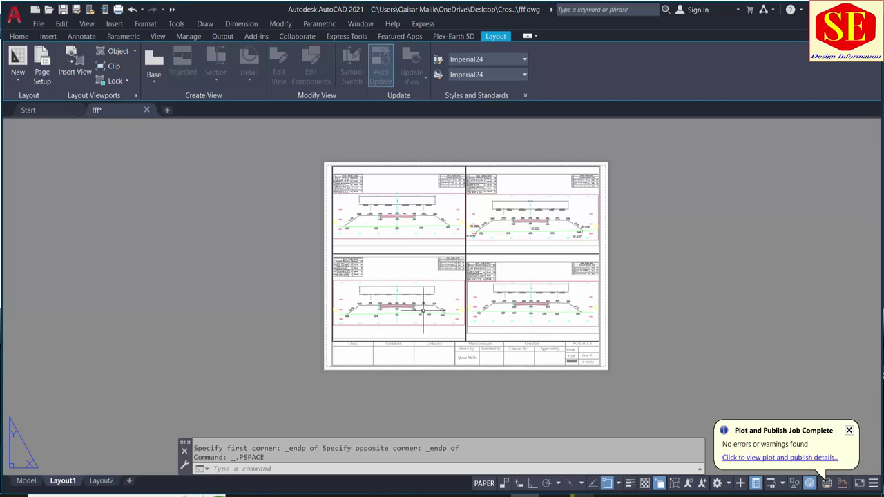
{"action": "middle_click_drag", "start_coordinate": [517, 231], "coordinate": [427, 245]}
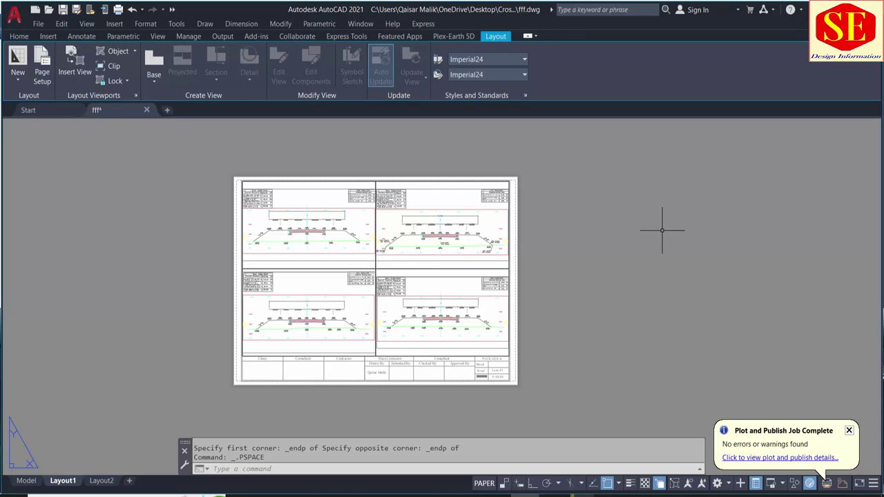
{"action": "middle_click_drag", "start_coordinate": [690, 225], "coordinate": [560, 205]}
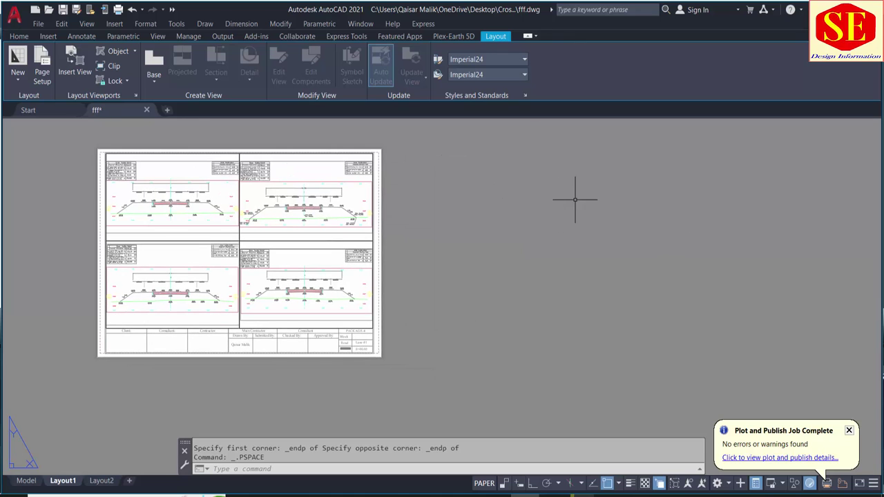
{"action": "middle_click_drag", "start_coordinate": [680, 215], "coordinate": [589, 216]}
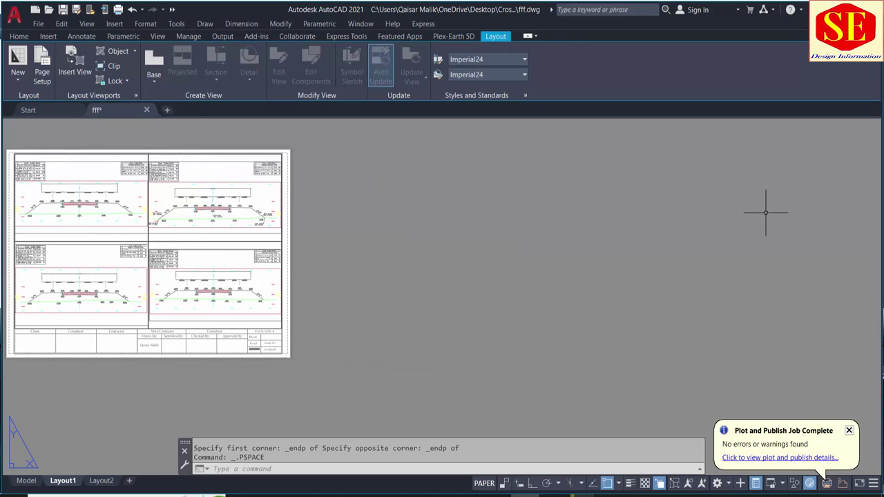
{"action": "scroll", "coordinate": [765, 212], "scroll_direction": "down", "scroll_amount": 2}
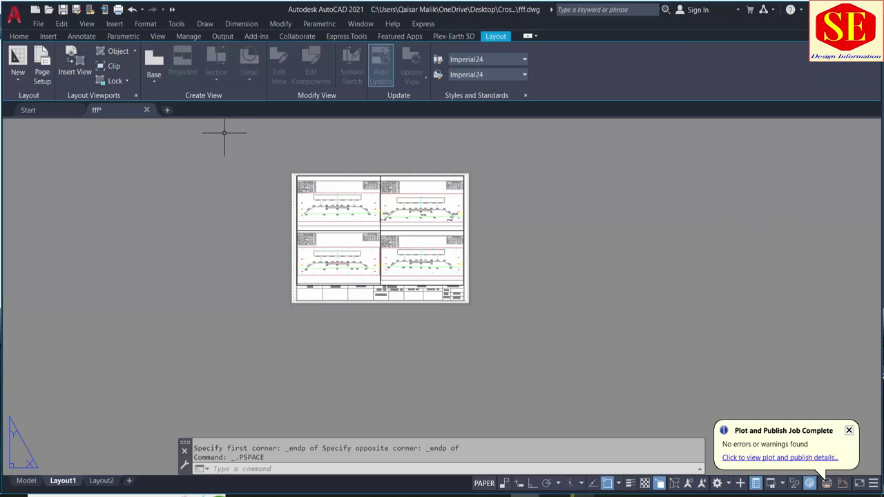
Place a Four: Equal viewport block to the right of the finished sheet
{"action": "left_click", "coordinate": [135, 96]}
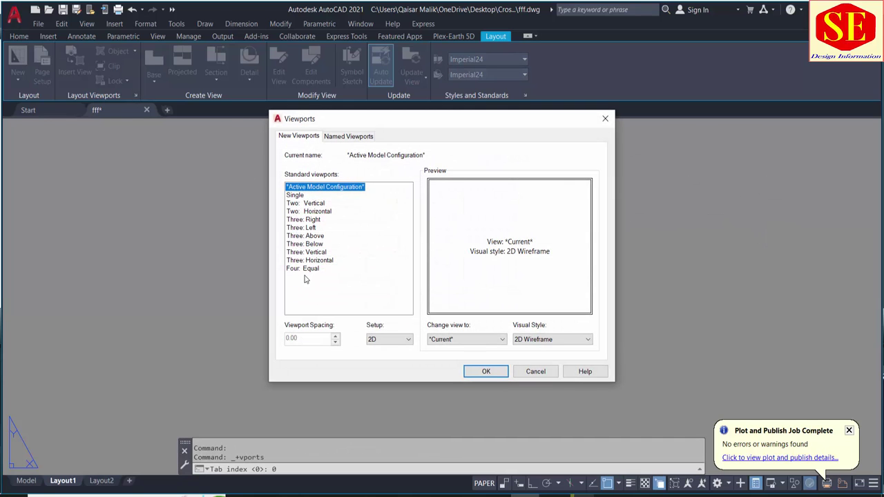
{"action": "left_click", "coordinate": [304, 269]}
{"action": "left_click", "coordinate": [465, 373]}
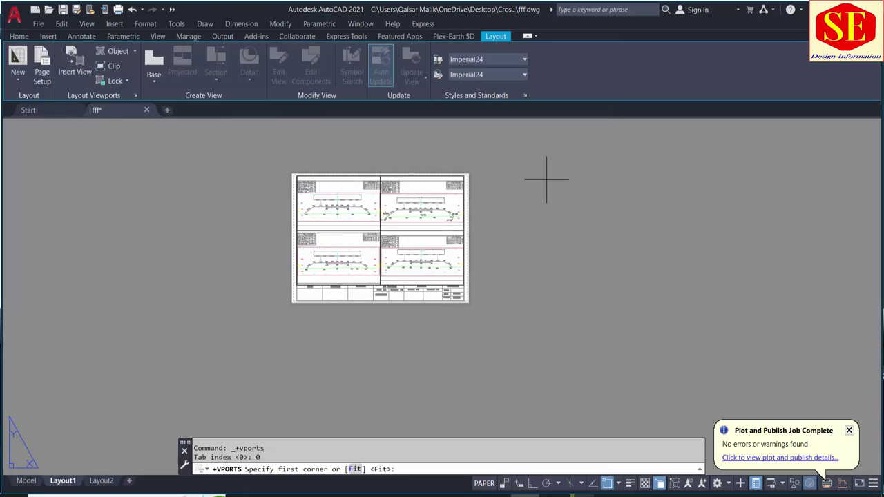
{"action": "left_click", "coordinate": [531, 177]}
{"action": "left_click", "coordinate": [735, 298]}
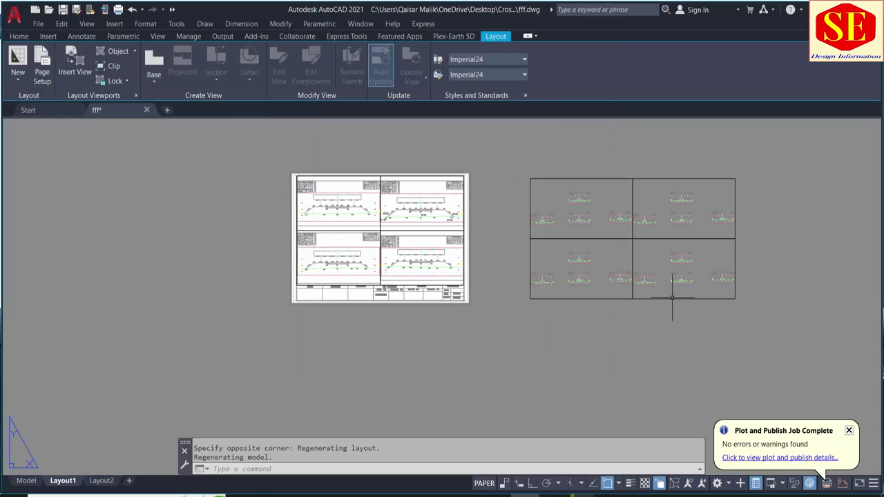
Place a second Four: Equal viewport block further right
{"action": "middle_click_drag", "start_coordinate": [701, 301], "coordinate": [479, 286]}
{"action": "key", "text": "Return"}
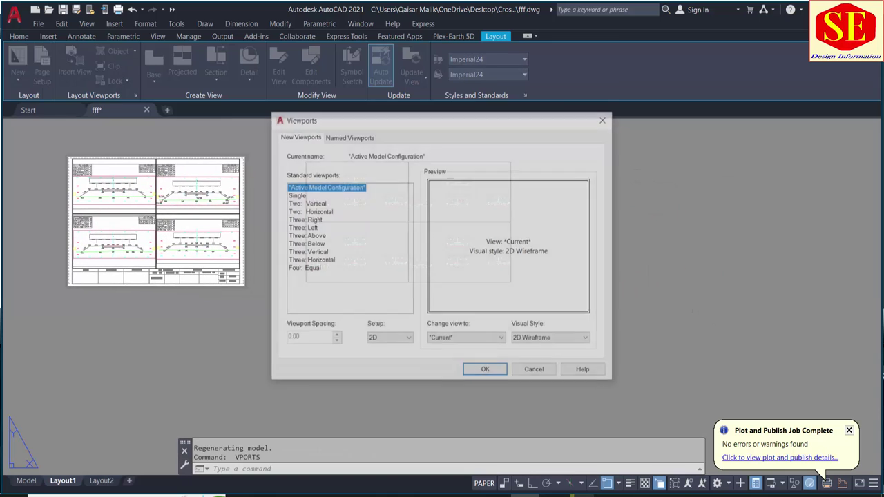
{"action": "left_click", "coordinate": [304, 269]}
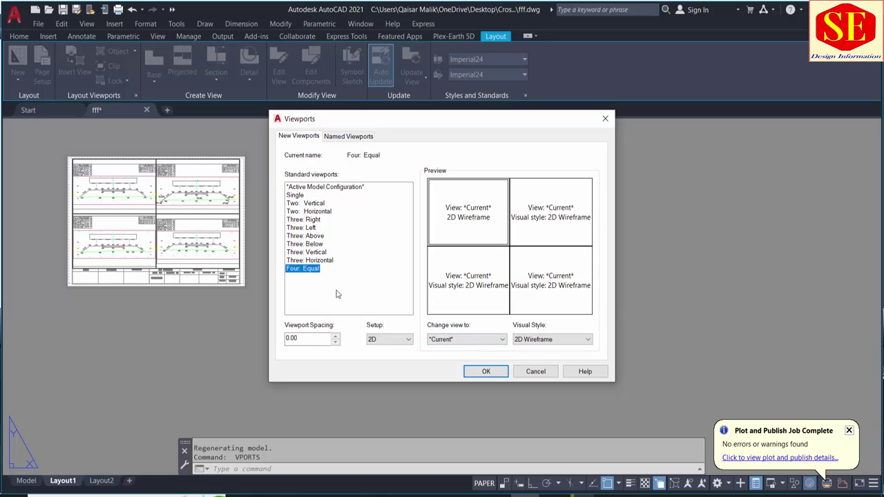
{"action": "left_click", "coordinate": [485, 372]}
{"action": "left_click", "coordinate": [556, 162]}
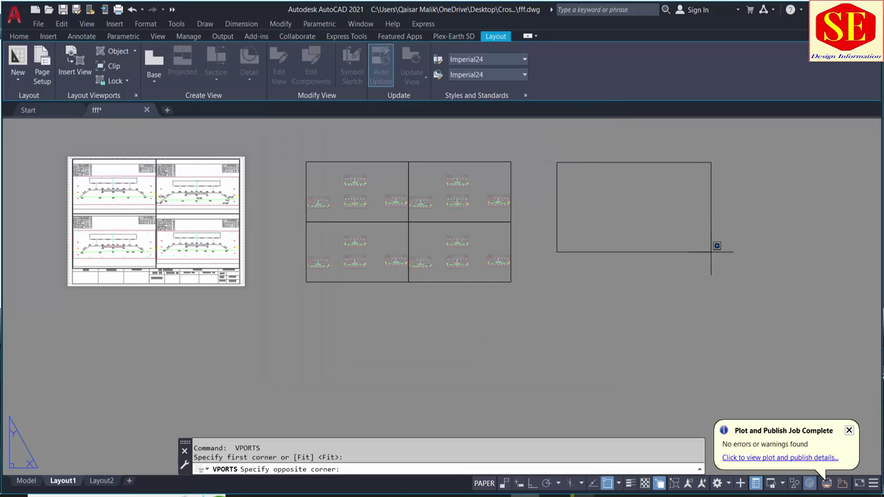
{"action": "left_click", "coordinate": [784, 283]}
Draw a rectangle (REC) matching the sheet frame from its top-left to bottom-right corner
{"action": "middle_click_drag", "start_coordinate": [163, 188], "coordinate": [275, 228]}
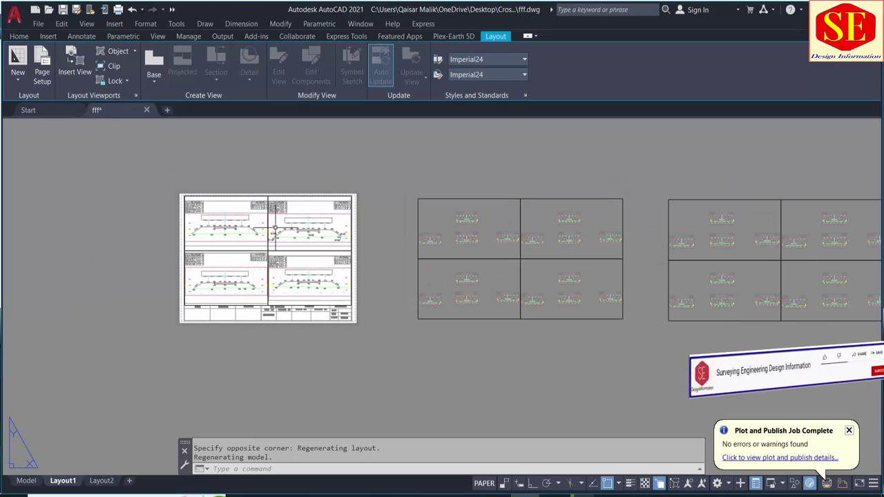
{"action": "type", "text": "rec"}
{"action": "key", "text": "Return"}
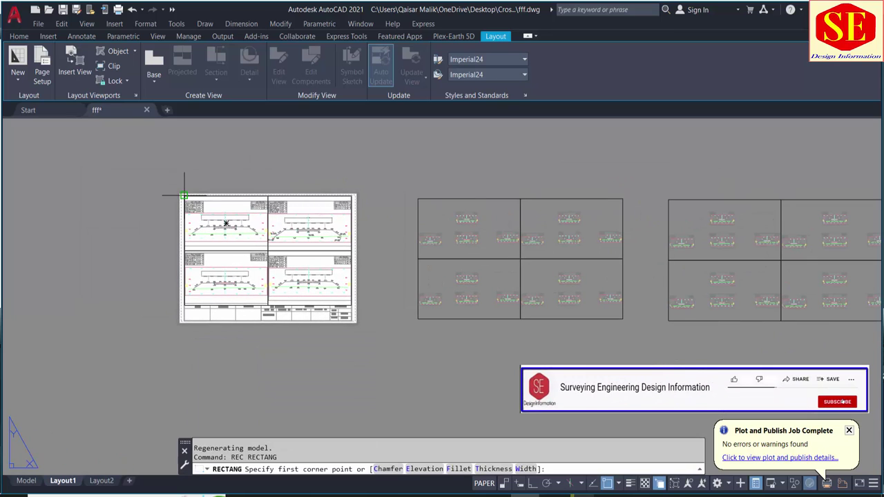
{"action": "left_click", "coordinate": [184, 195]}
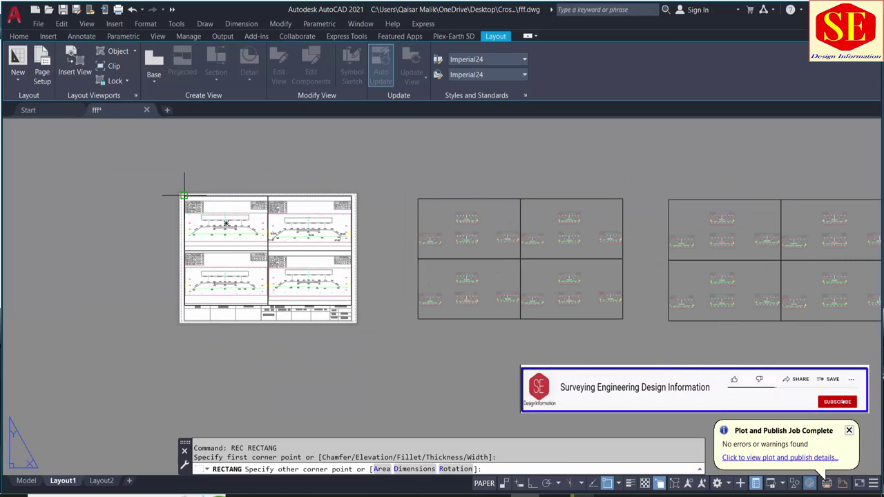
{"action": "left_click", "coordinate": [352, 320]}
{"action": "type", "text": "m"}
{"action": "key", "text": "Return"}
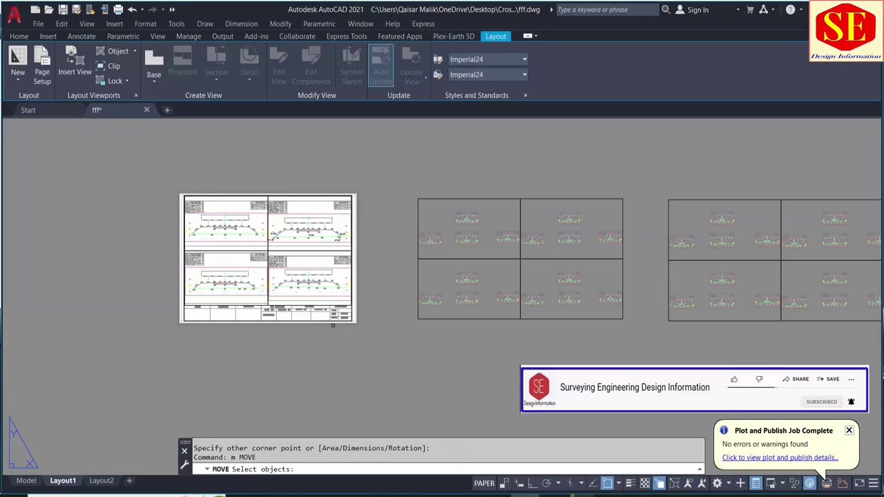
{"action": "key", "text": "Escape"}
Copy the empty sheet border polyline four times in a row to the left
{"action": "type", "text": "c"}
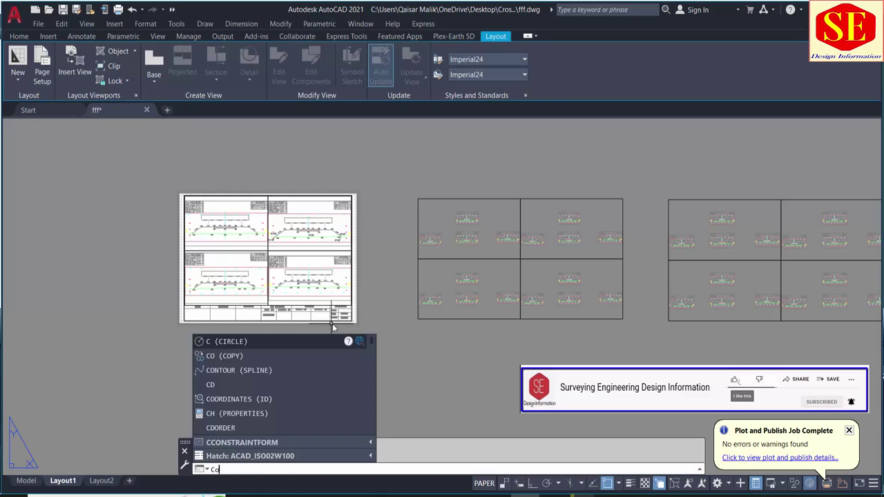
{"action": "type", "text": "o"}
{"action": "key", "text": "Return"}
{"action": "left_click", "coordinate": [323, 321]}
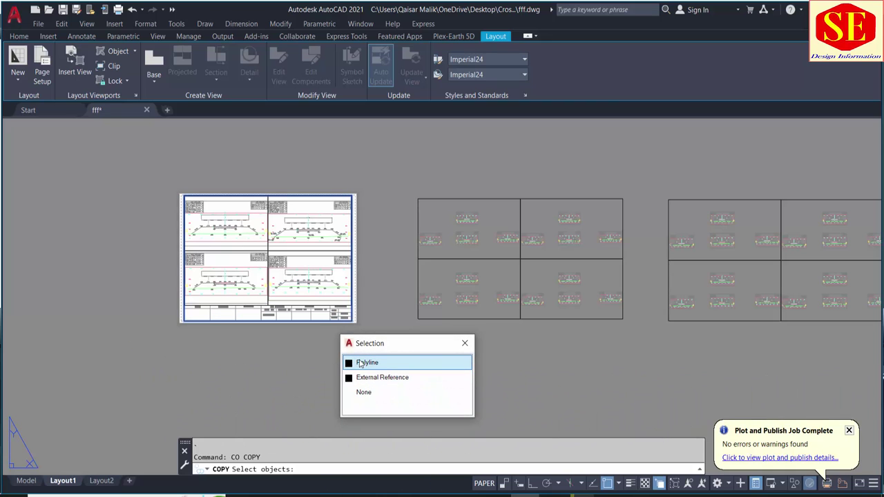
{"action": "left_click", "coordinate": [363, 364]}
{"action": "key", "text": "Return"}
{"action": "left_click", "coordinate": [498, 367]}
{"action": "scroll", "coordinate": [499, 366], "scroll_direction": "down", "scroll_amount": 2}
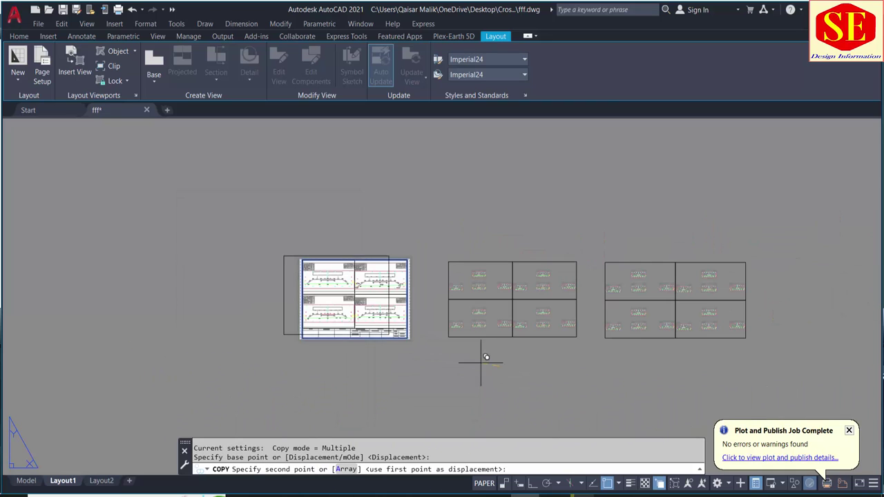
{"action": "left_click", "coordinate": [331, 360]}
{"action": "middle_click_drag", "start_coordinate": [362, 366], "coordinate": [509, 355]}
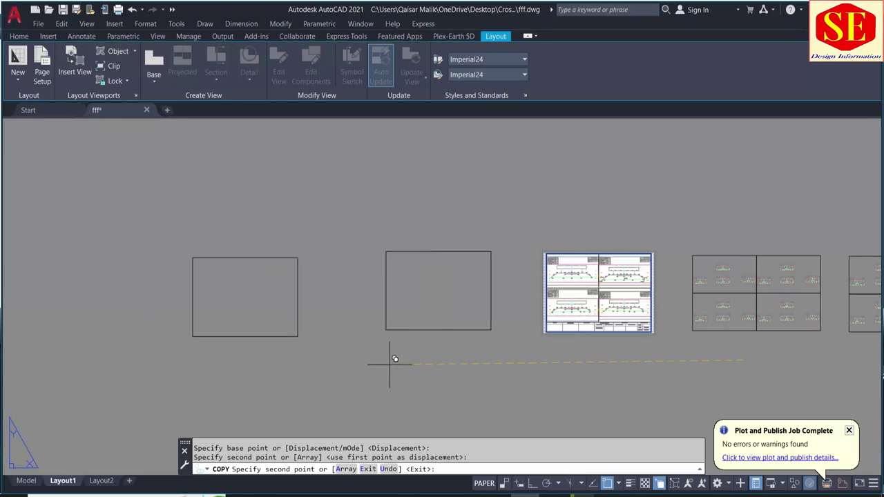
{"action": "left_click", "coordinate": [388, 356]}
{"action": "middle_click_drag", "start_coordinate": [389, 356], "coordinate": [595, 339]}
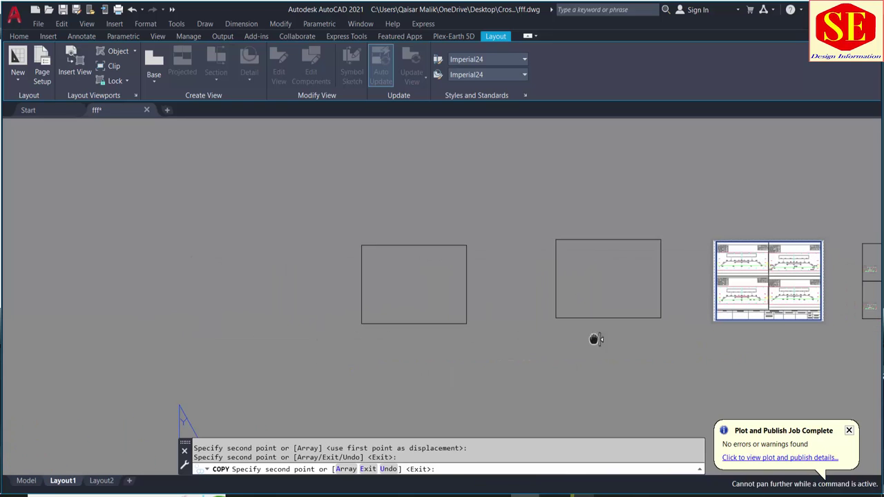
{"action": "left_click", "coordinate": [399, 350]}
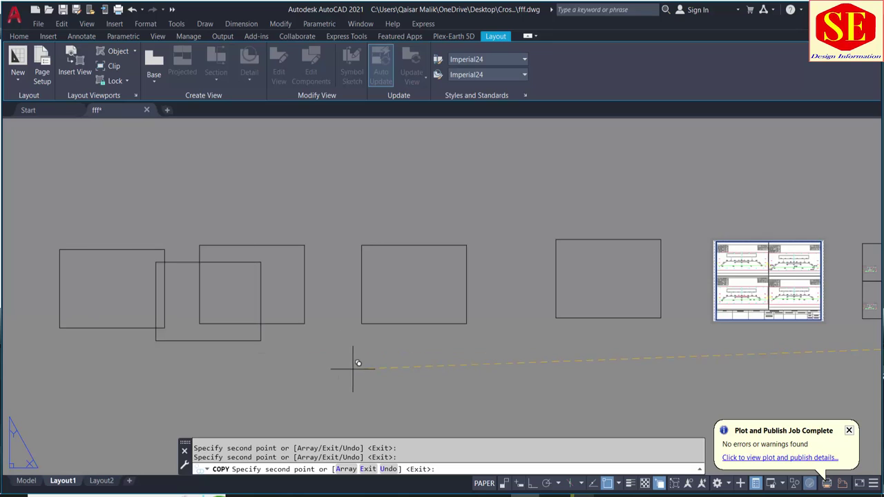
{"action": "key", "text": "Escape"}
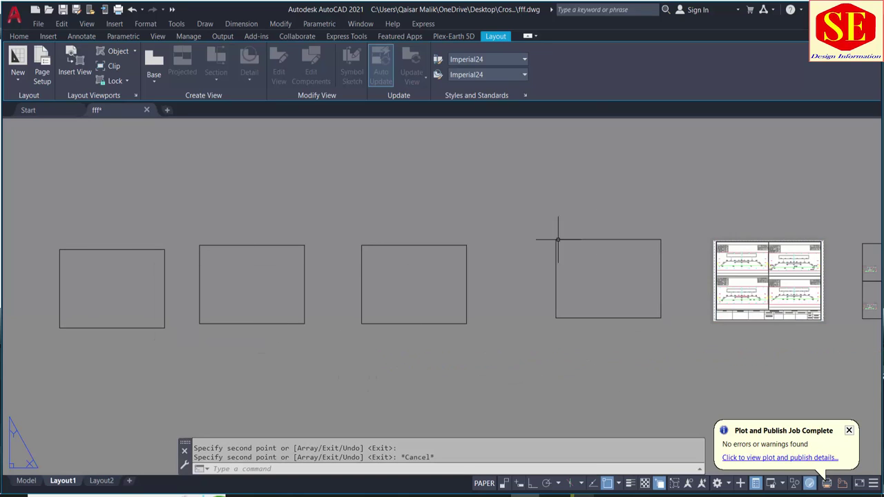
Fill two empty frames with Four: Equal viewport sets
{"action": "left_click", "coordinate": [135, 96]}
{"action": "left_click", "coordinate": [304, 268]}
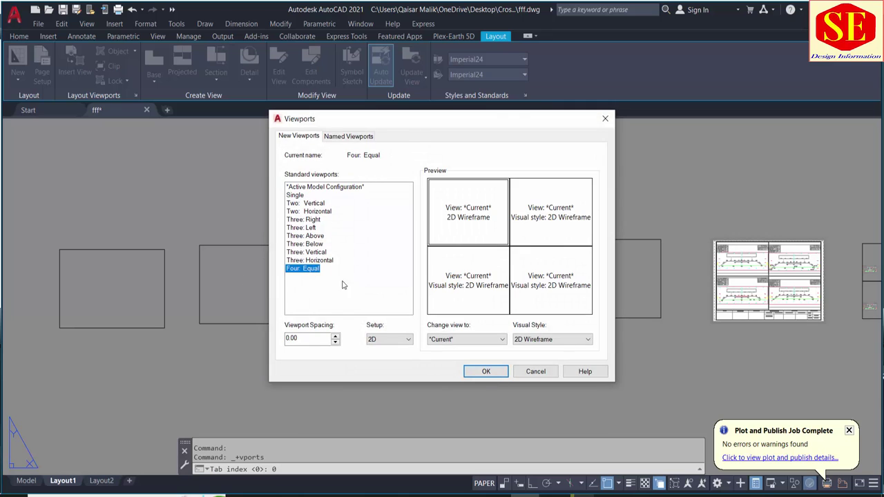
{"action": "left_click", "coordinate": [486, 371]}
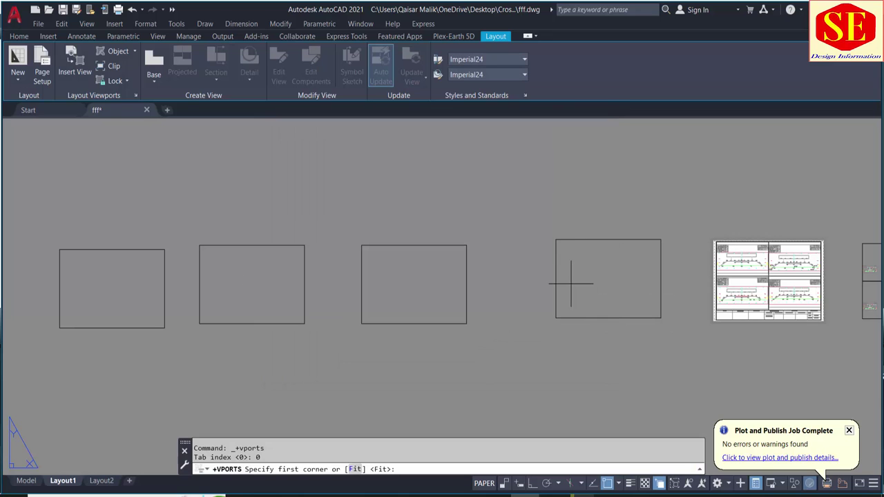
{"action": "left_click", "coordinate": [556, 240]}
{"action": "left_click", "coordinate": [660, 318]}
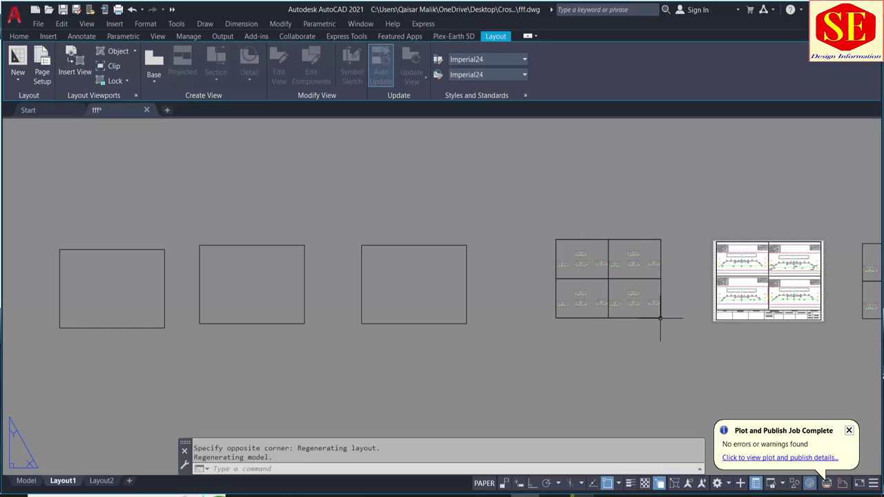
{"action": "key", "text": "Return"}
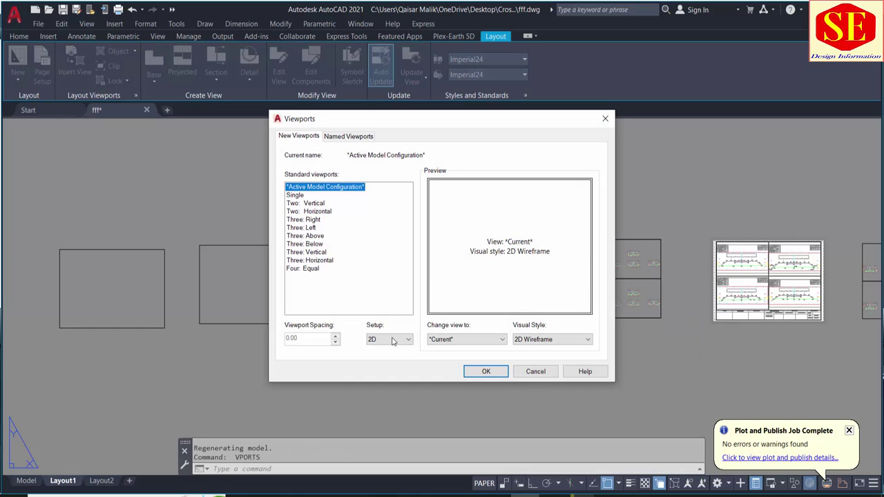
{"action": "left_click", "coordinate": [305, 268]}
{"action": "left_click", "coordinate": [485, 371]}
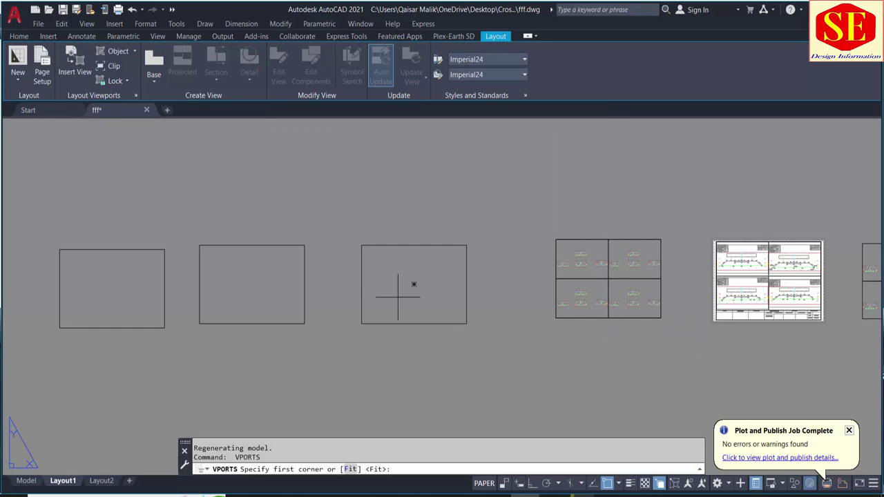
{"action": "left_click", "coordinate": [362, 245]}
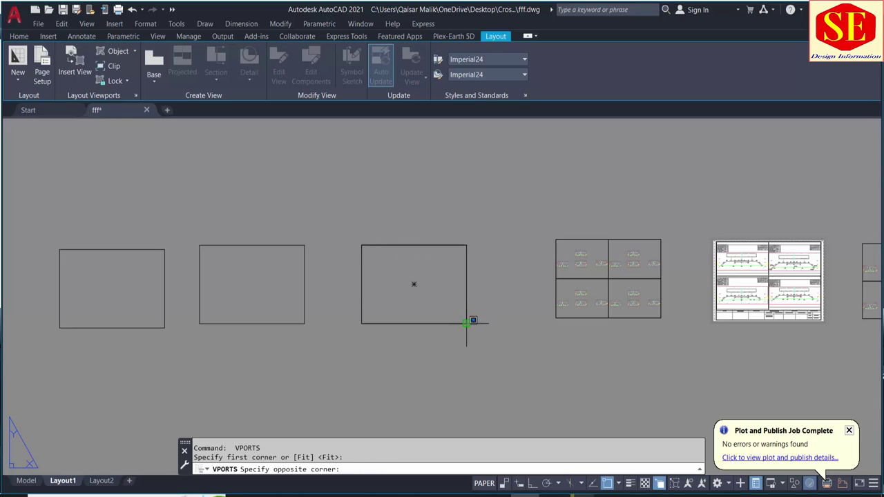
{"action": "left_click", "coordinate": [466, 323]}
Fill the second frame with Four: Equal viewports and the leftmost frame with Three: Below
{"action": "key", "text": "Return"}
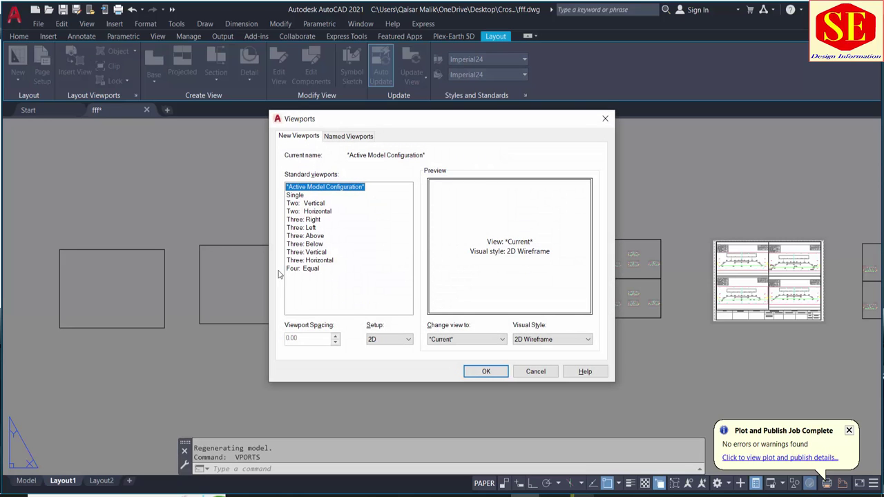
{"action": "left_click", "coordinate": [294, 269]}
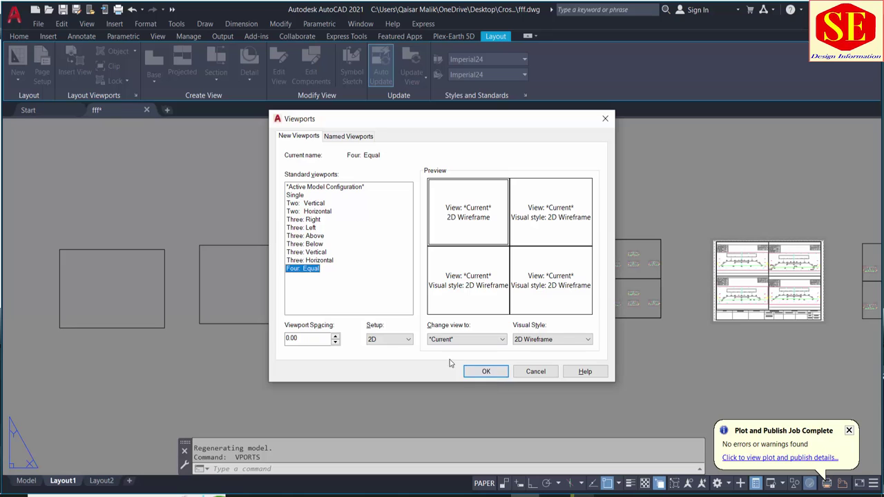
{"action": "left_click", "coordinate": [480, 373]}
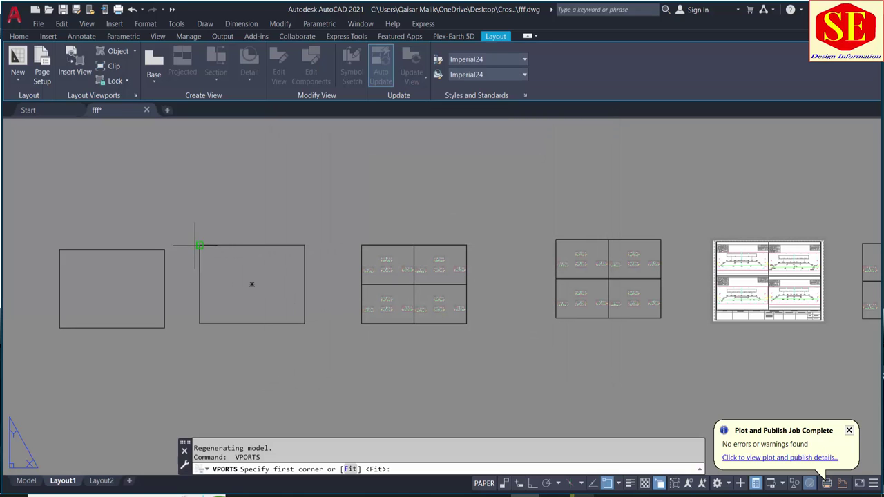
{"action": "left_click", "coordinate": [202, 246]}
{"action": "left_click", "coordinate": [305, 324]}
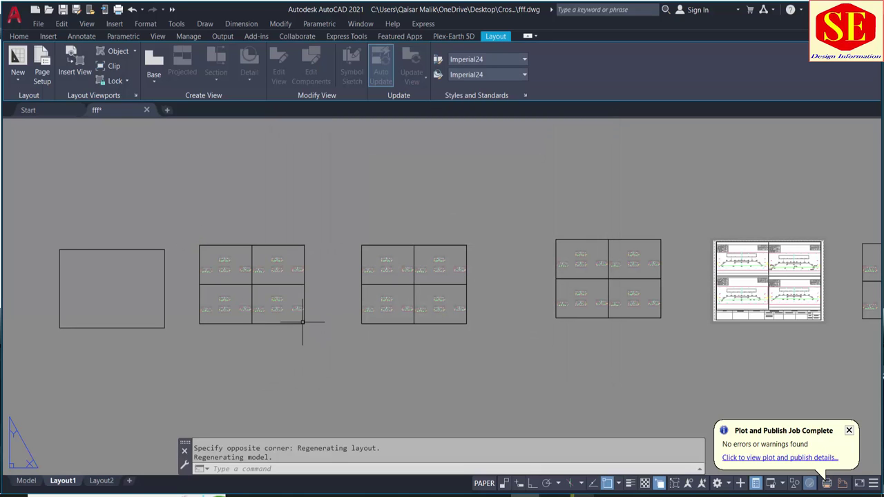
{"action": "key", "text": "Return"}
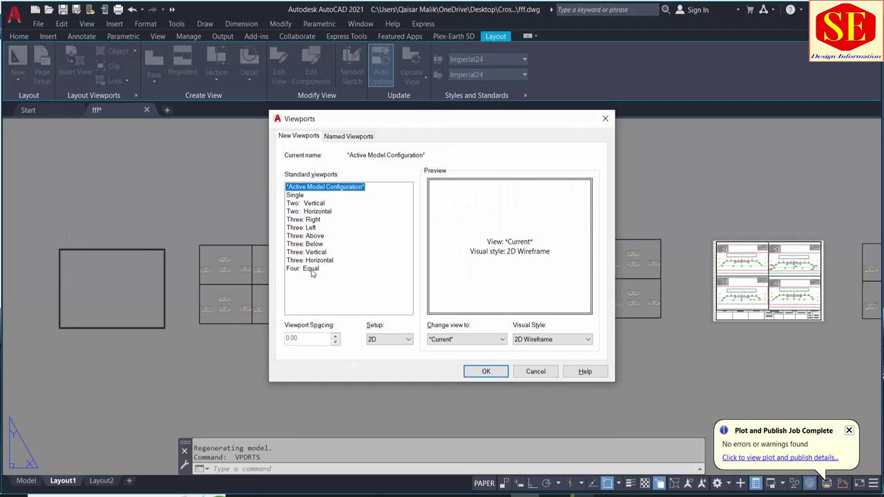
{"action": "left_click", "coordinate": [311, 269]}
{"action": "left_click", "coordinate": [315, 244]}
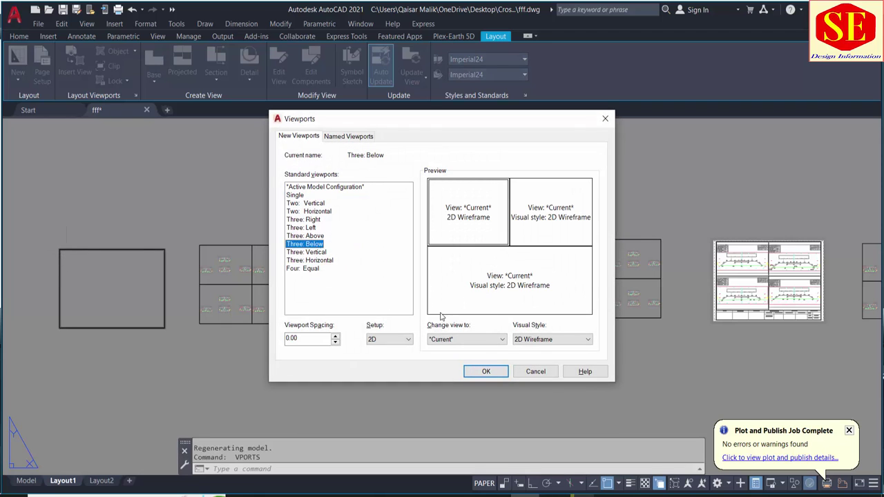
{"action": "left_click", "coordinate": [483, 371]}
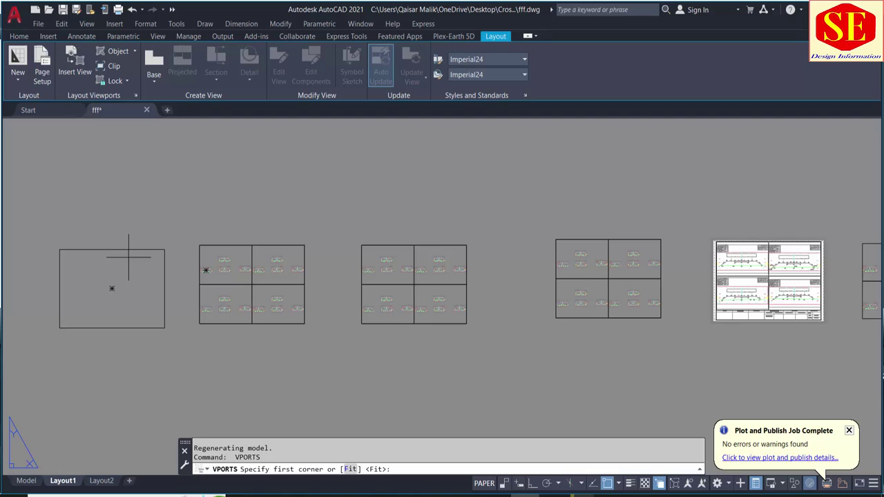
{"action": "left_click", "coordinate": [60, 250]}
{"action": "left_click", "coordinate": [165, 327]}
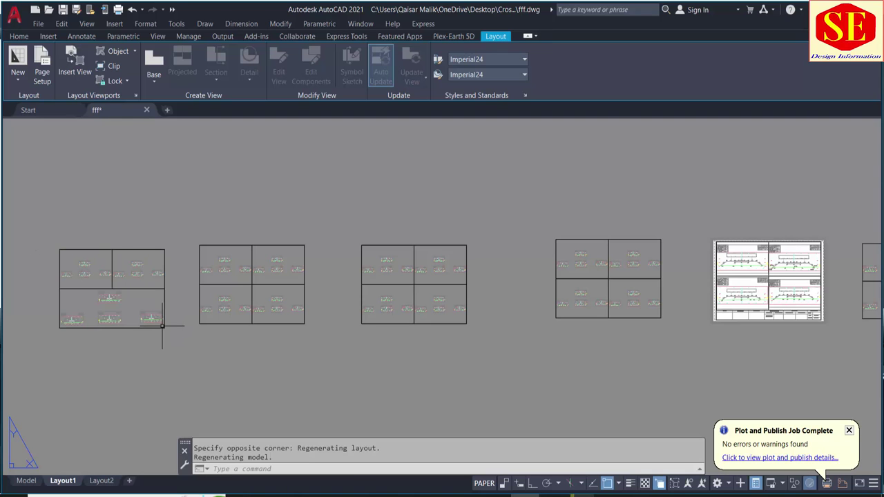
{"action": "scroll", "coordinate": [511, 398], "scroll_direction": "down", "scroll_amount": 2}
{"action": "middle_click_drag", "start_coordinate": [522, 331], "coordinate": [355, 301]}
{"action": "scroll", "coordinate": [359, 228], "scroll_direction": "up", "scroll_amount": 2}
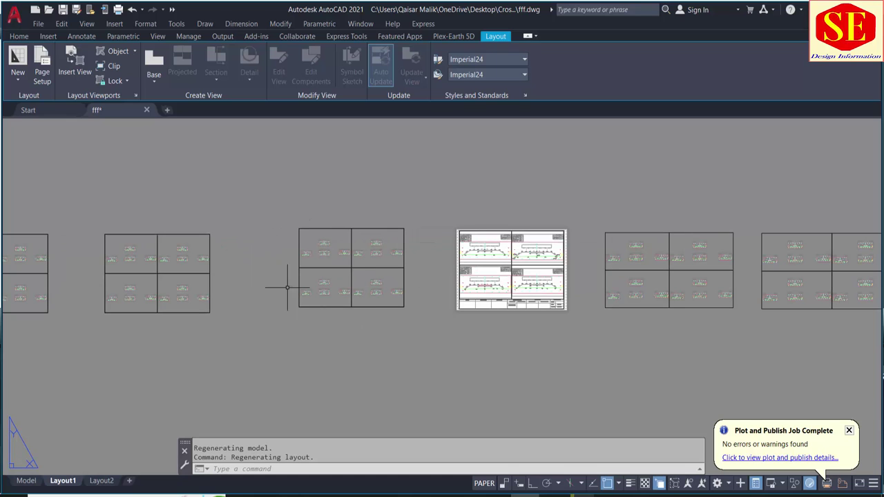
In model space, open External References showing 0+50, 1+00, 1+50, 2+00 and Template loaded, cancelling Attach DWG
{"action": "left_click", "coordinate": [27, 481]}
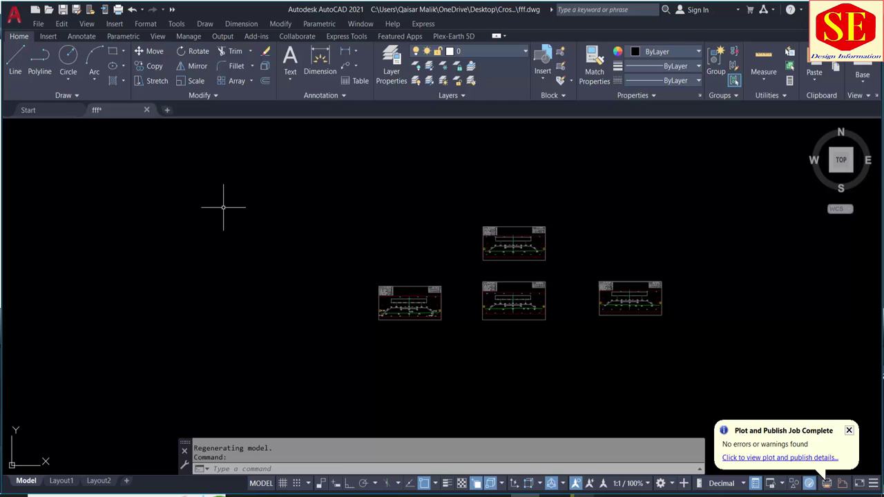
{"action": "type", "text": "Xr"}
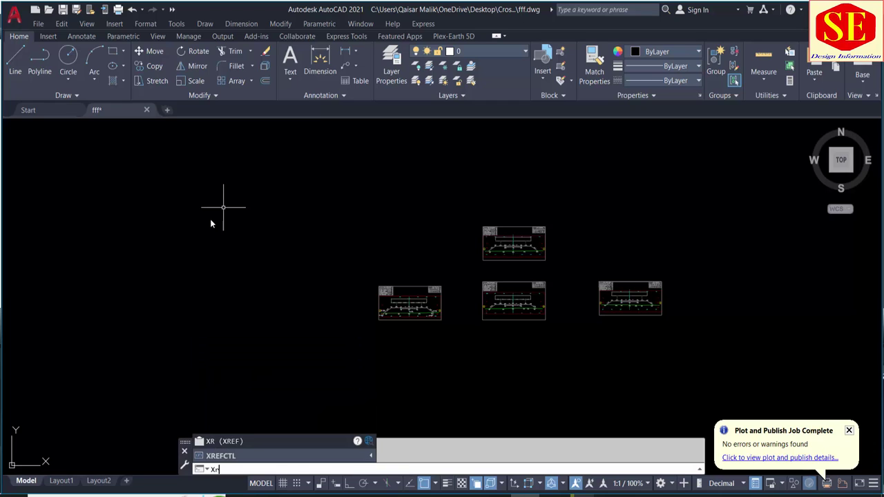
{"action": "left_click", "coordinate": [238, 441]}
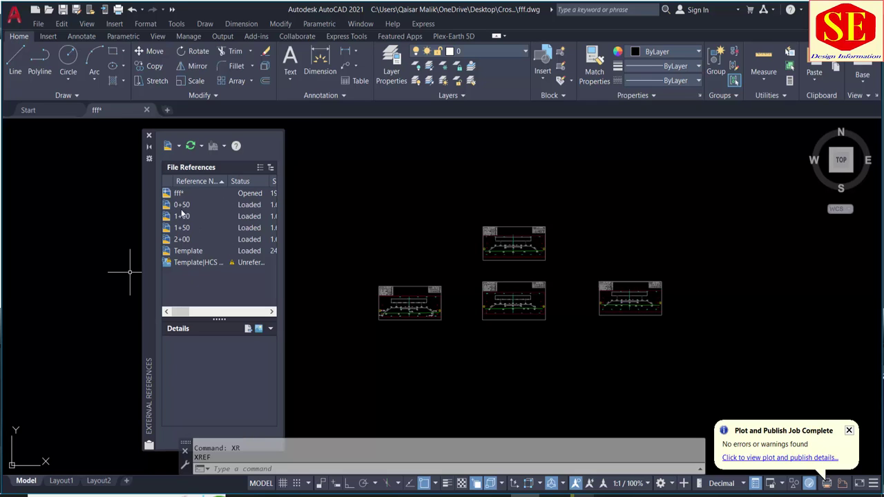
{"action": "left_click", "coordinate": [178, 146]}
{"action": "left_click", "coordinate": [197, 160]}
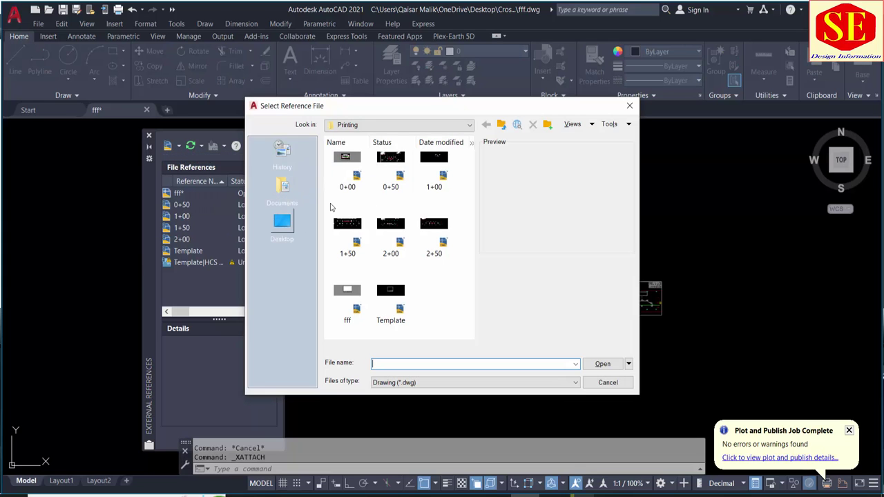
{"action": "left_click", "coordinate": [608, 383]}
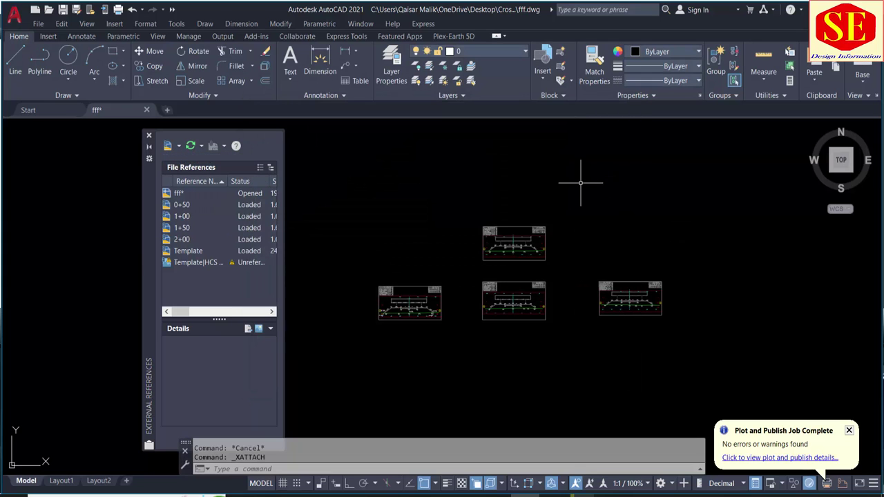
{"action": "middle_click_drag", "start_coordinate": [580, 183], "coordinate": [560, 277]}
{"action": "scroll", "coordinate": [491, 227], "scroll_direction": "down", "scroll_amount": 2}
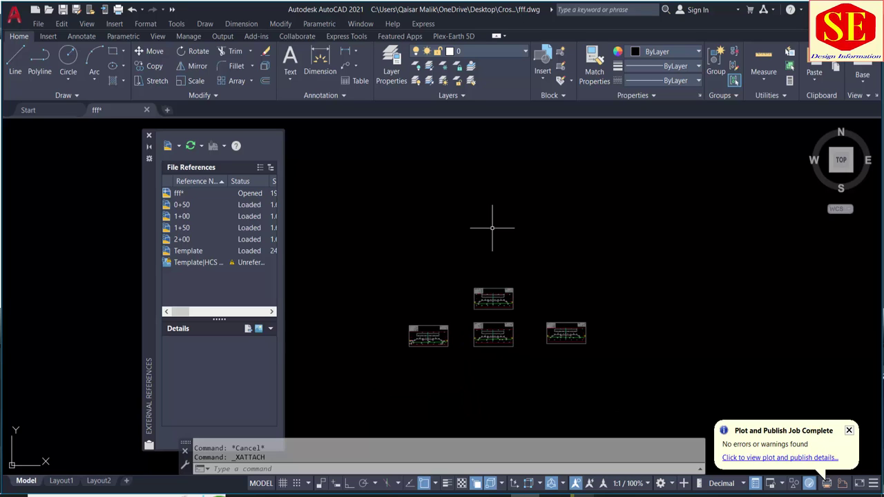
In Layout1, frame a finished A3 sheet's four cross-section viewports and close the External References palette
{"action": "left_click", "coordinate": [62, 481]}
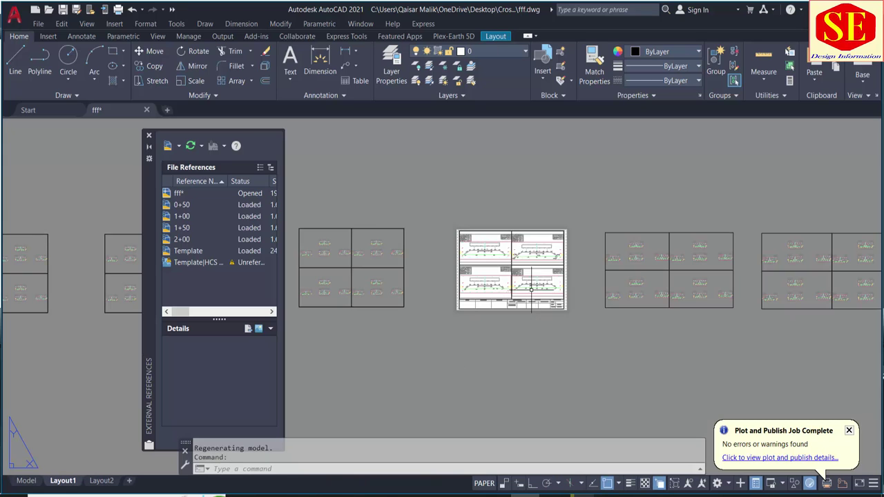
{"action": "scroll", "coordinate": [507, 235], "scroll_direction": "down", "scroll_amount": 2}
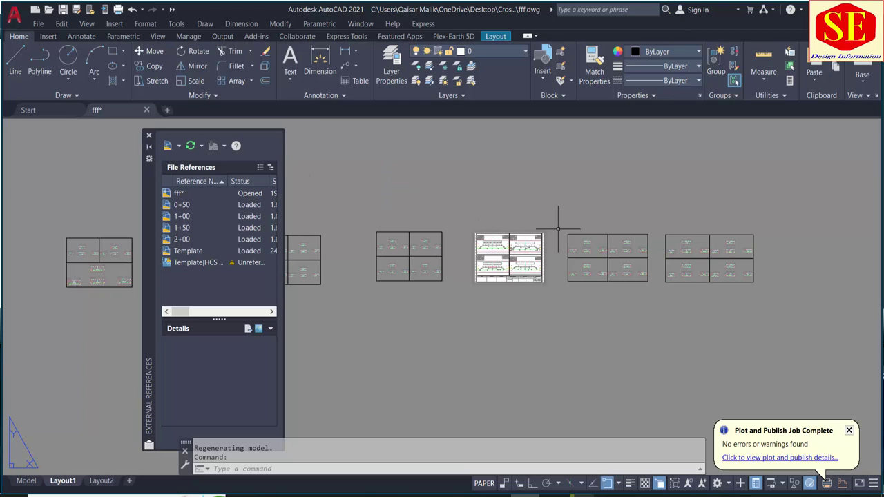
{"action": "scroll", "coordinate": [543, 247], "scroll_direction": "up", "scroll_amount": 4}
{"action": "scroll", "coordinate": [541, 250], "scroll_direction": "up", "scroll_amount": 2}
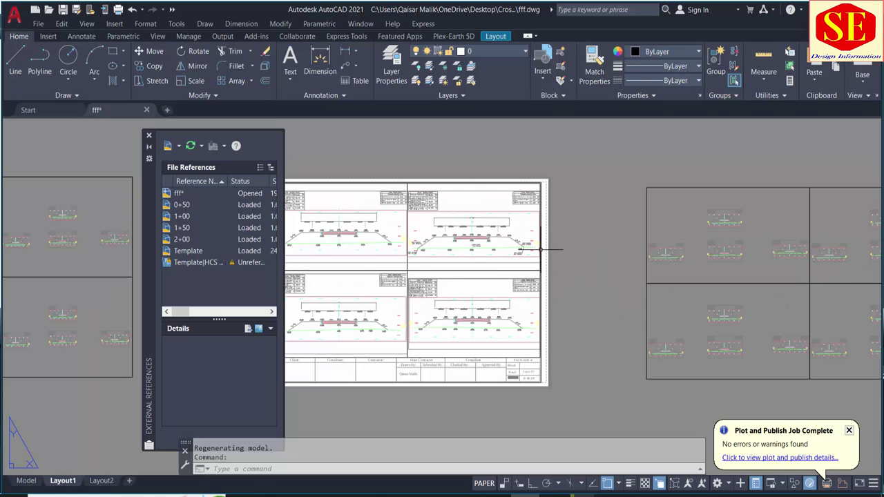
{"action": "middle_click_drag", "start_coordinate": [541, 250], "coordinate": [600, 250]}
{"action": "scroll", "coordinate": [530, 259], "scroll_direction": "up", "scroll_amount": 2}
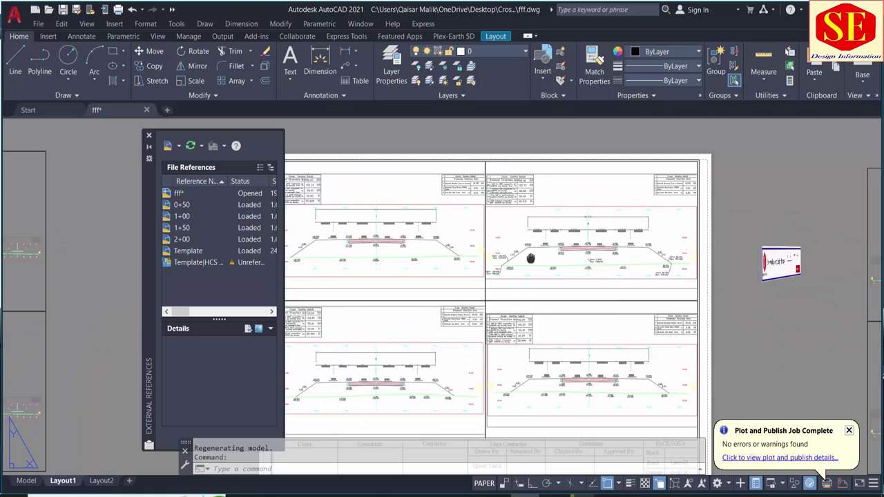
{"action": "middle_click_drag", "start_coordinate": [530, 258], "coordinate": [572, 258]}
{"action": "scroll", "coordinate": [650, 304], "scroll_direction": "up", "scroll_amount": 2}
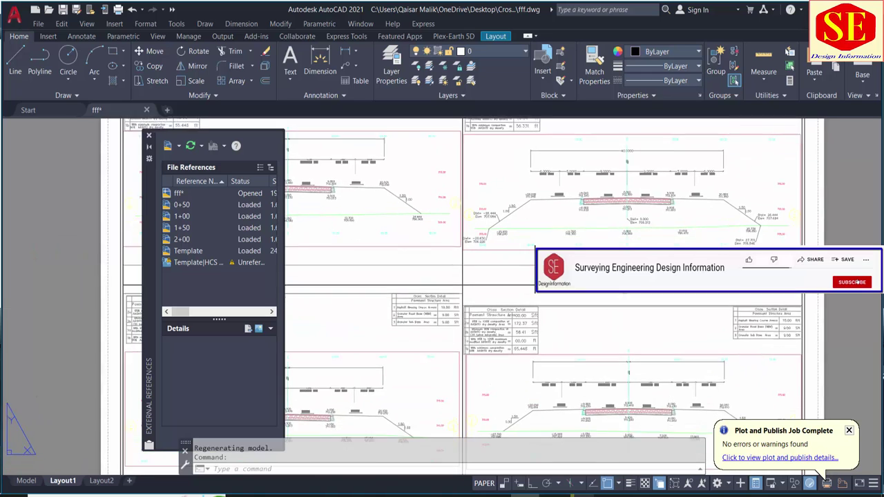
{"action": "left_click", "coordinate": [148, 136]}
{"action": "scroll", "coordinate": [468, 235], "scroll_direction": "down", "scroll_amount": 2}
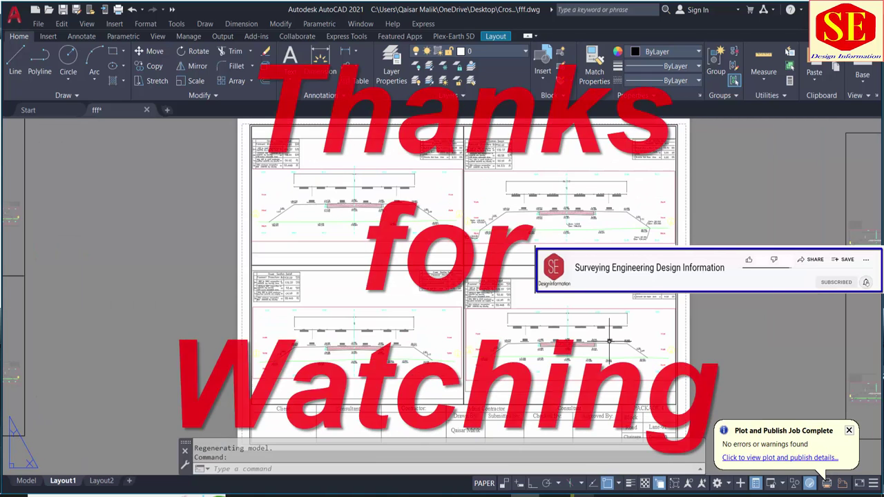